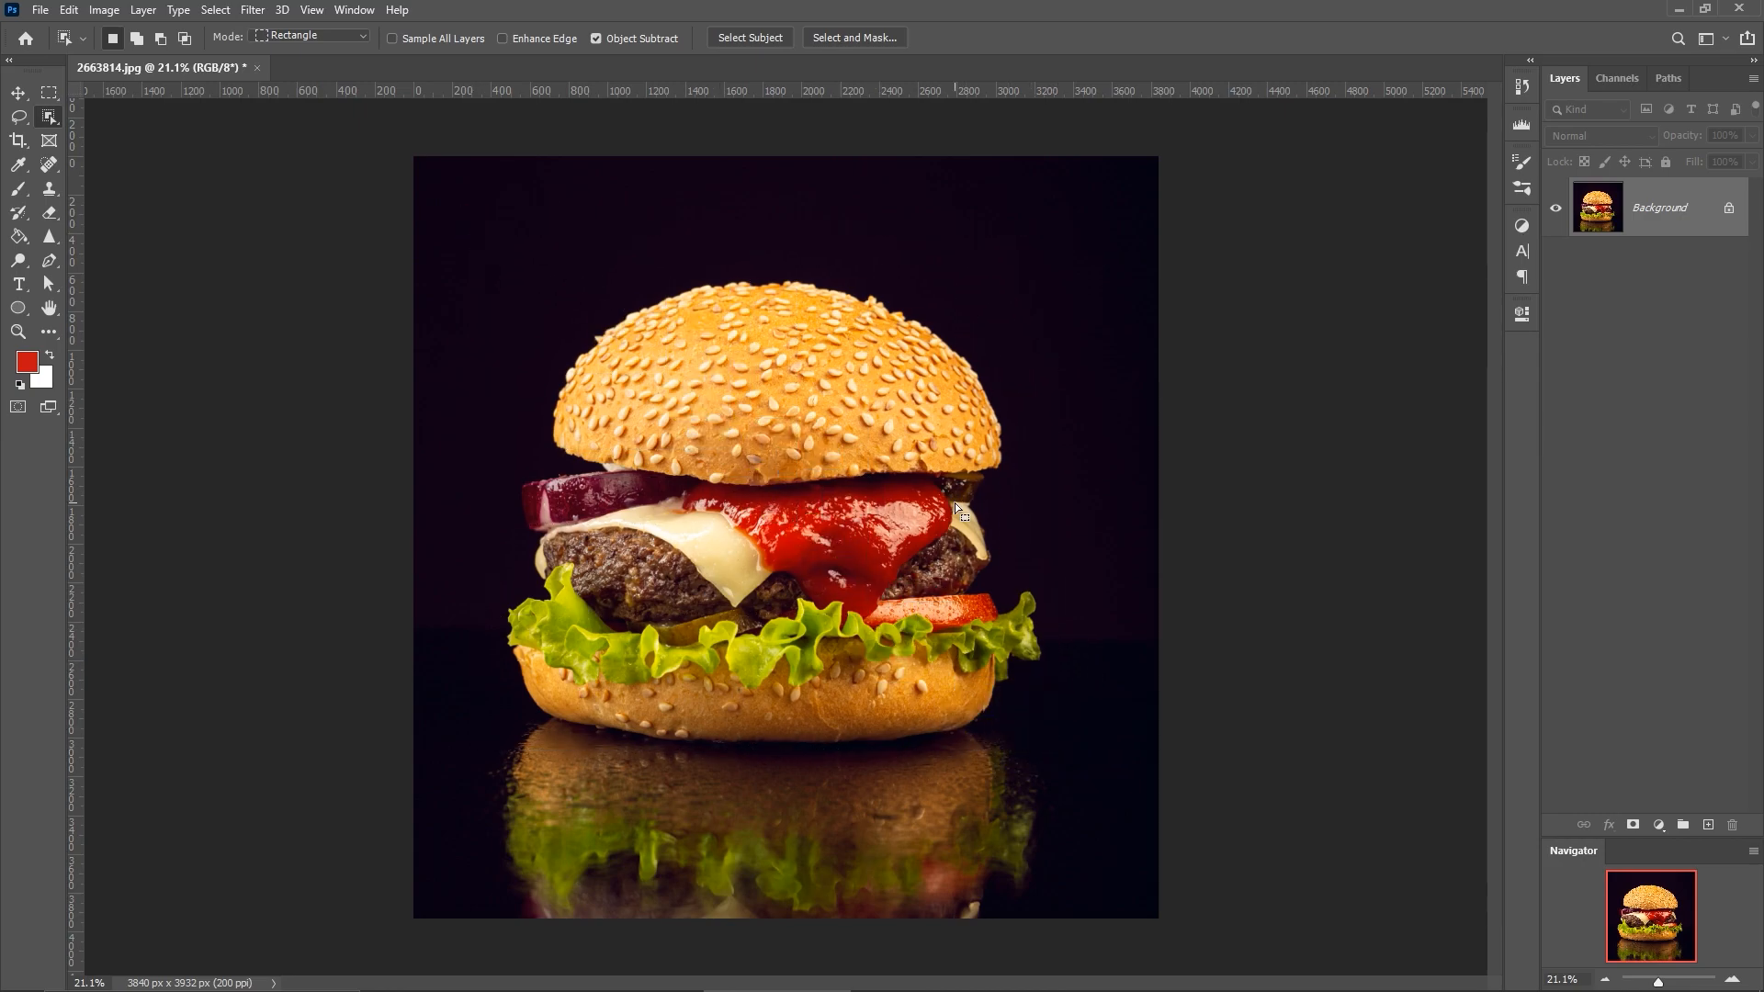
Select the whole burger with Object Selection and add the missed lower right edge of the bottom bun with Quick Selection.
drag(860, 613, 945, 542)
drag(845, 689, 973, 666)
click(53, 117)
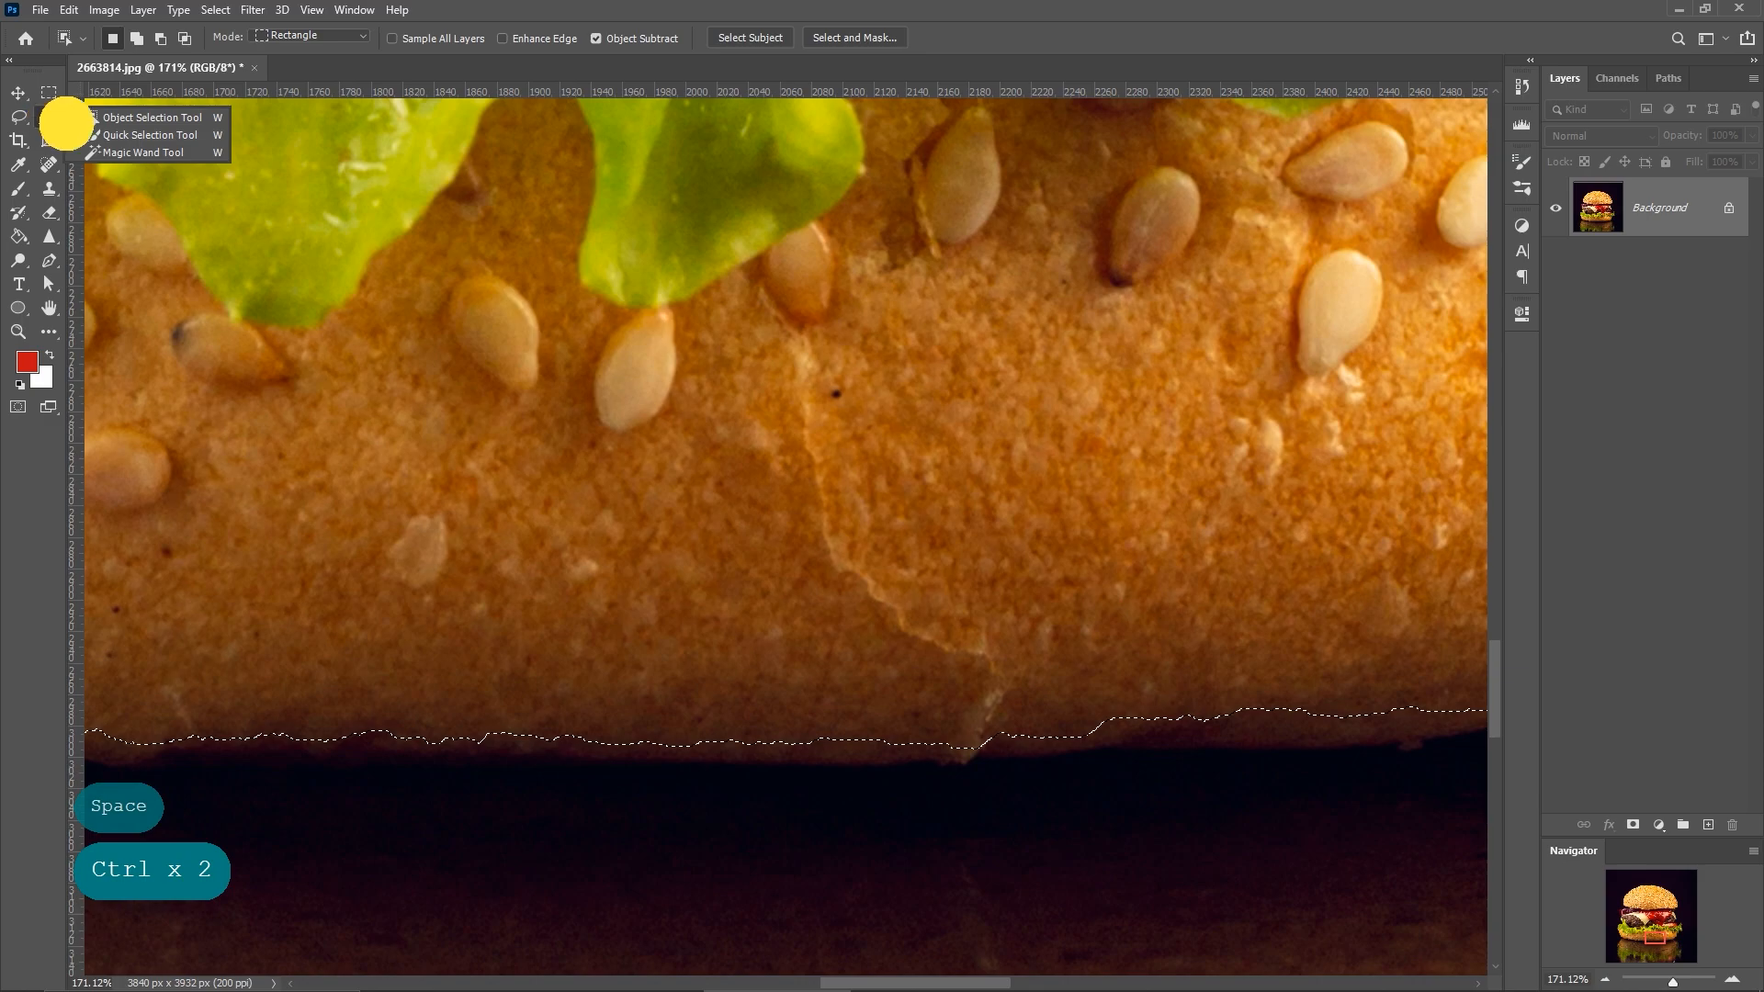
click(138, 136)
drag(877, 732, 634, 717)
mouse_move(985, 708)
mouse_down()
mouse_move(1365, 688)
mouse_move(893, 675)
mouse_move(928, 693)
mouse_move(1018, 679)
mouse_move(1311, 606)
mouse_up()
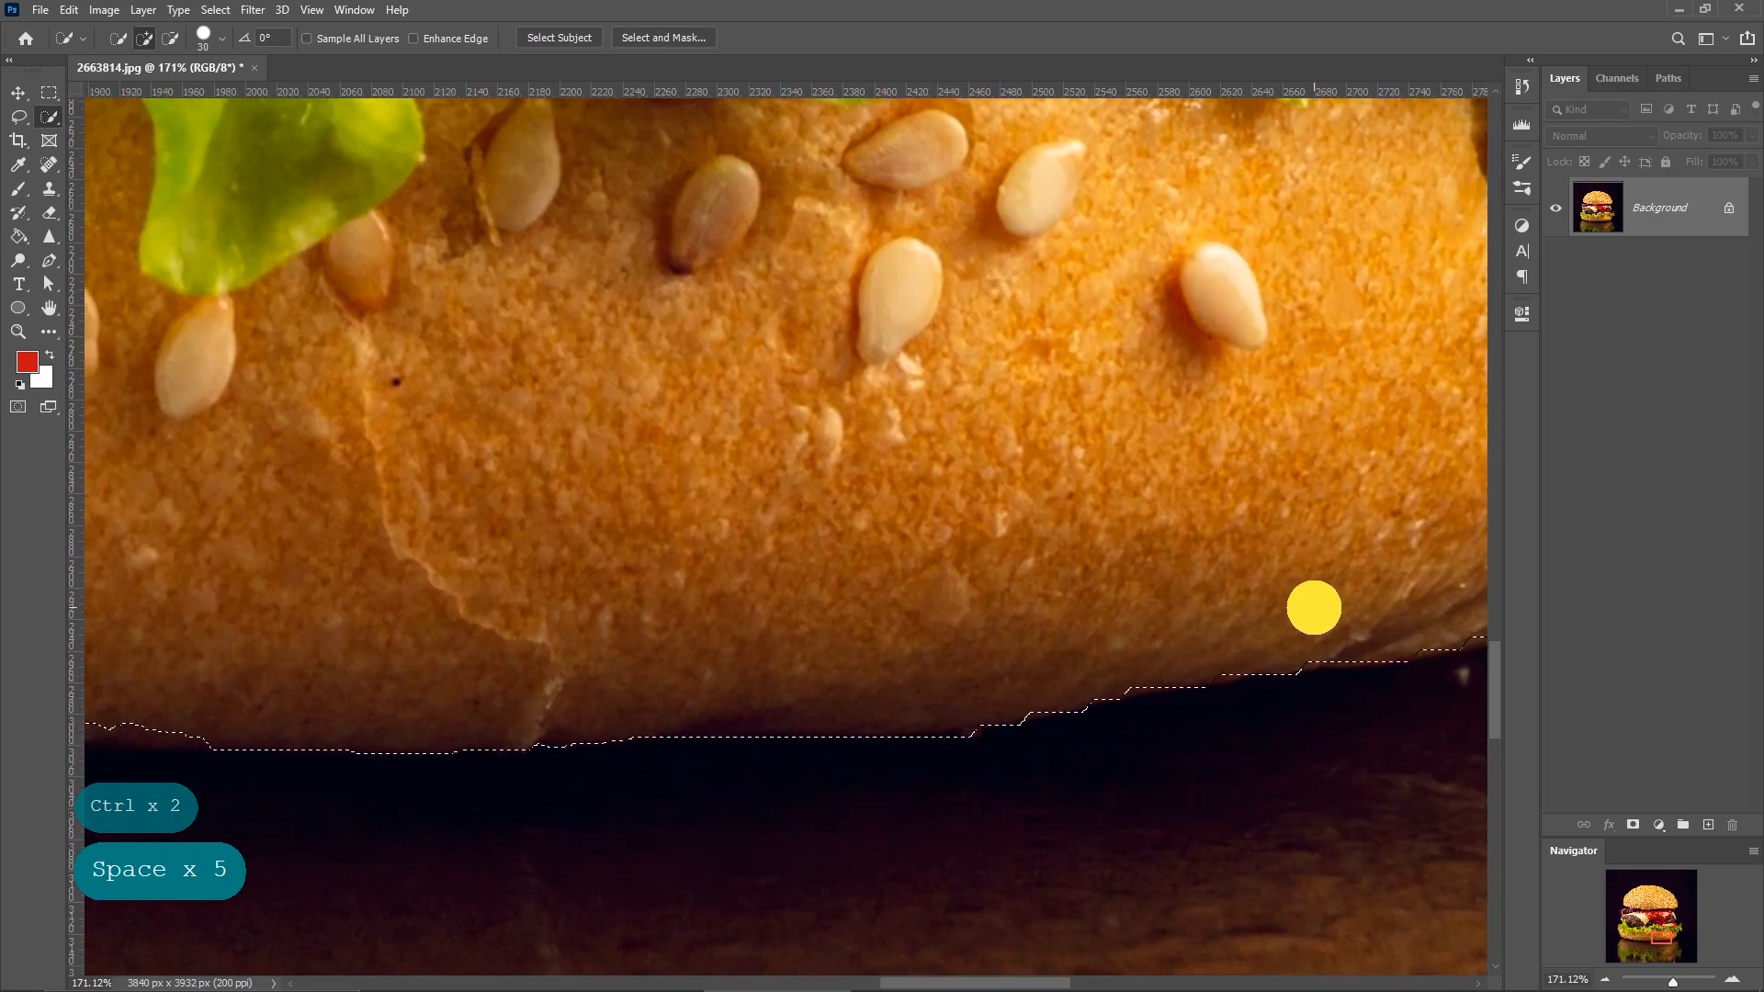
drag(1193, 538, 839, 508)
drag(430, 568, 1281, 465)
drag(606, 516, 1056, 477)
mouse_move(947, 537)
mouse_down()
mouse_move(1063, 526)
mouse_move(972, 547)
mouse_up()
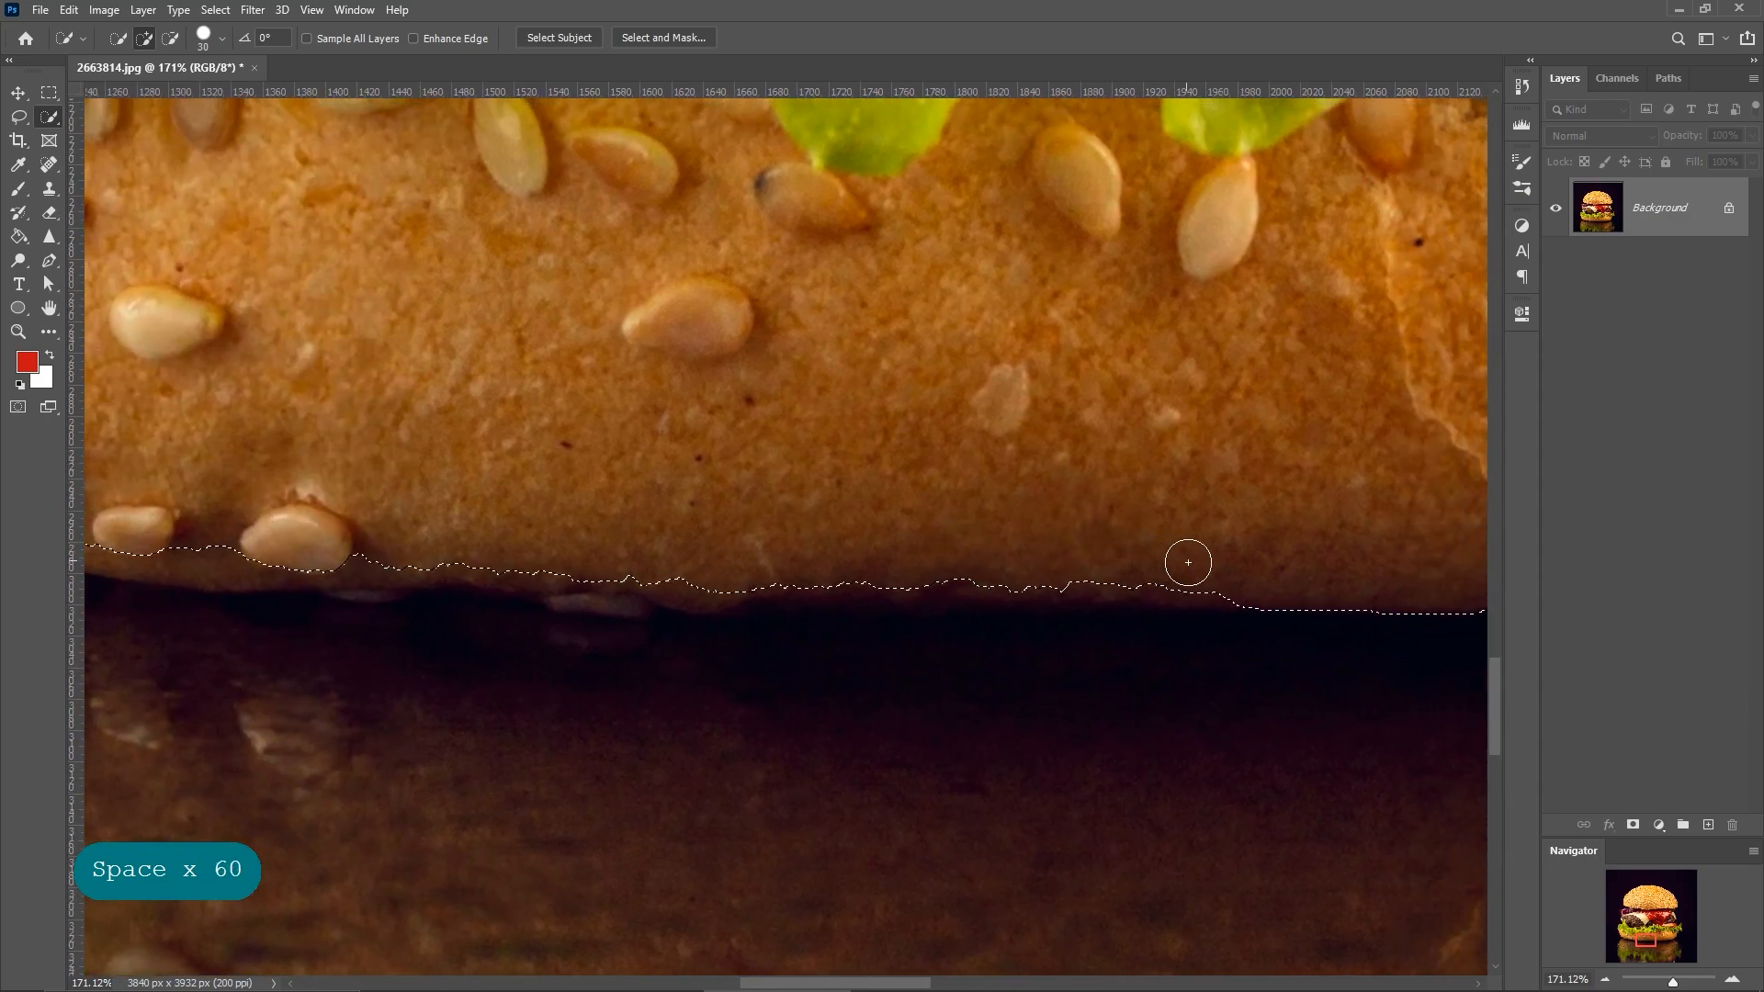
Extend the selection along the lower left edge of the bottom bun, including the sesame seeds at its underside.
mouse_move(1185, 563)
mouse_down()
mouse_move(828, 551)
mouse_move(901, 548)
mouse_move(935, 553)
mouse_move(643, 562)
mouse_move(409, 523)
mouse_move(306, 543)
mouse_up()
drag(470, 480, 965, 486)
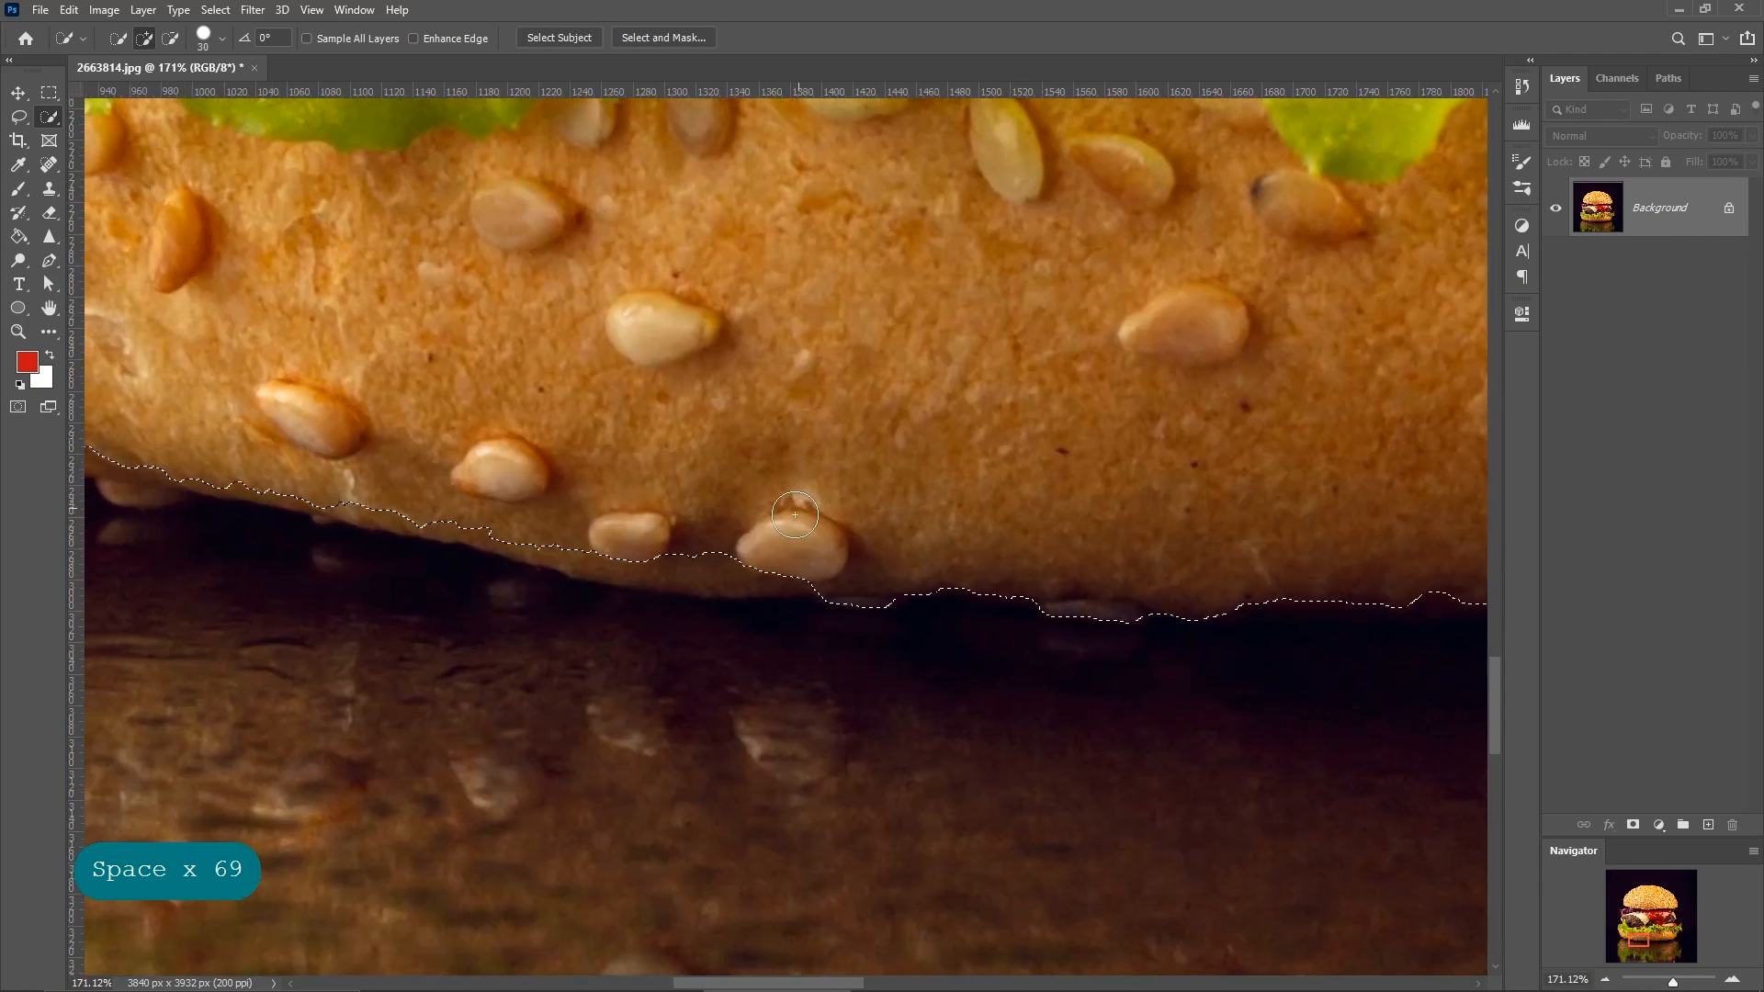
mouse_move(795, 535)
mouse_down()
mouse_move(688, 538)
mouse_move(316, 453)
mouse_move(306, 432)
mouse_move(598, 433)
mouse_up()
drag(570, 493, 305, 441)
drag(380, 420, 832, 512)
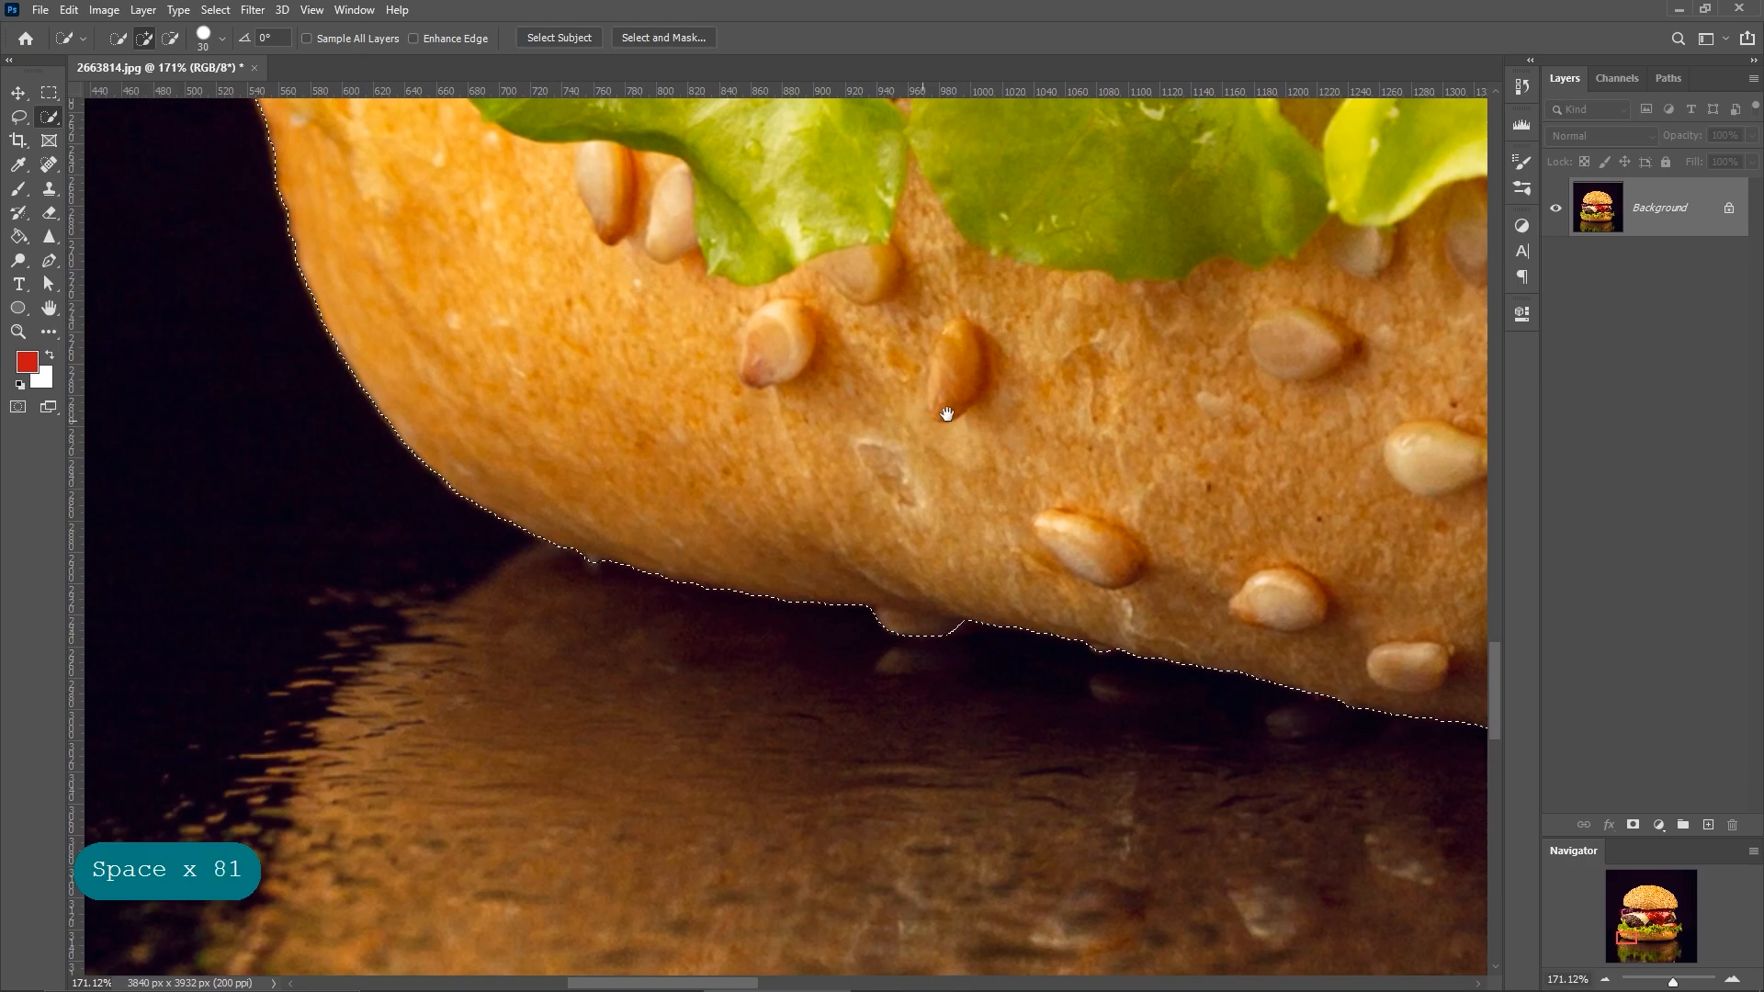
drag(950, 410, 906, 413)
drag(1239, 387, 689, 692)
drag(891, 549, 801, 545)
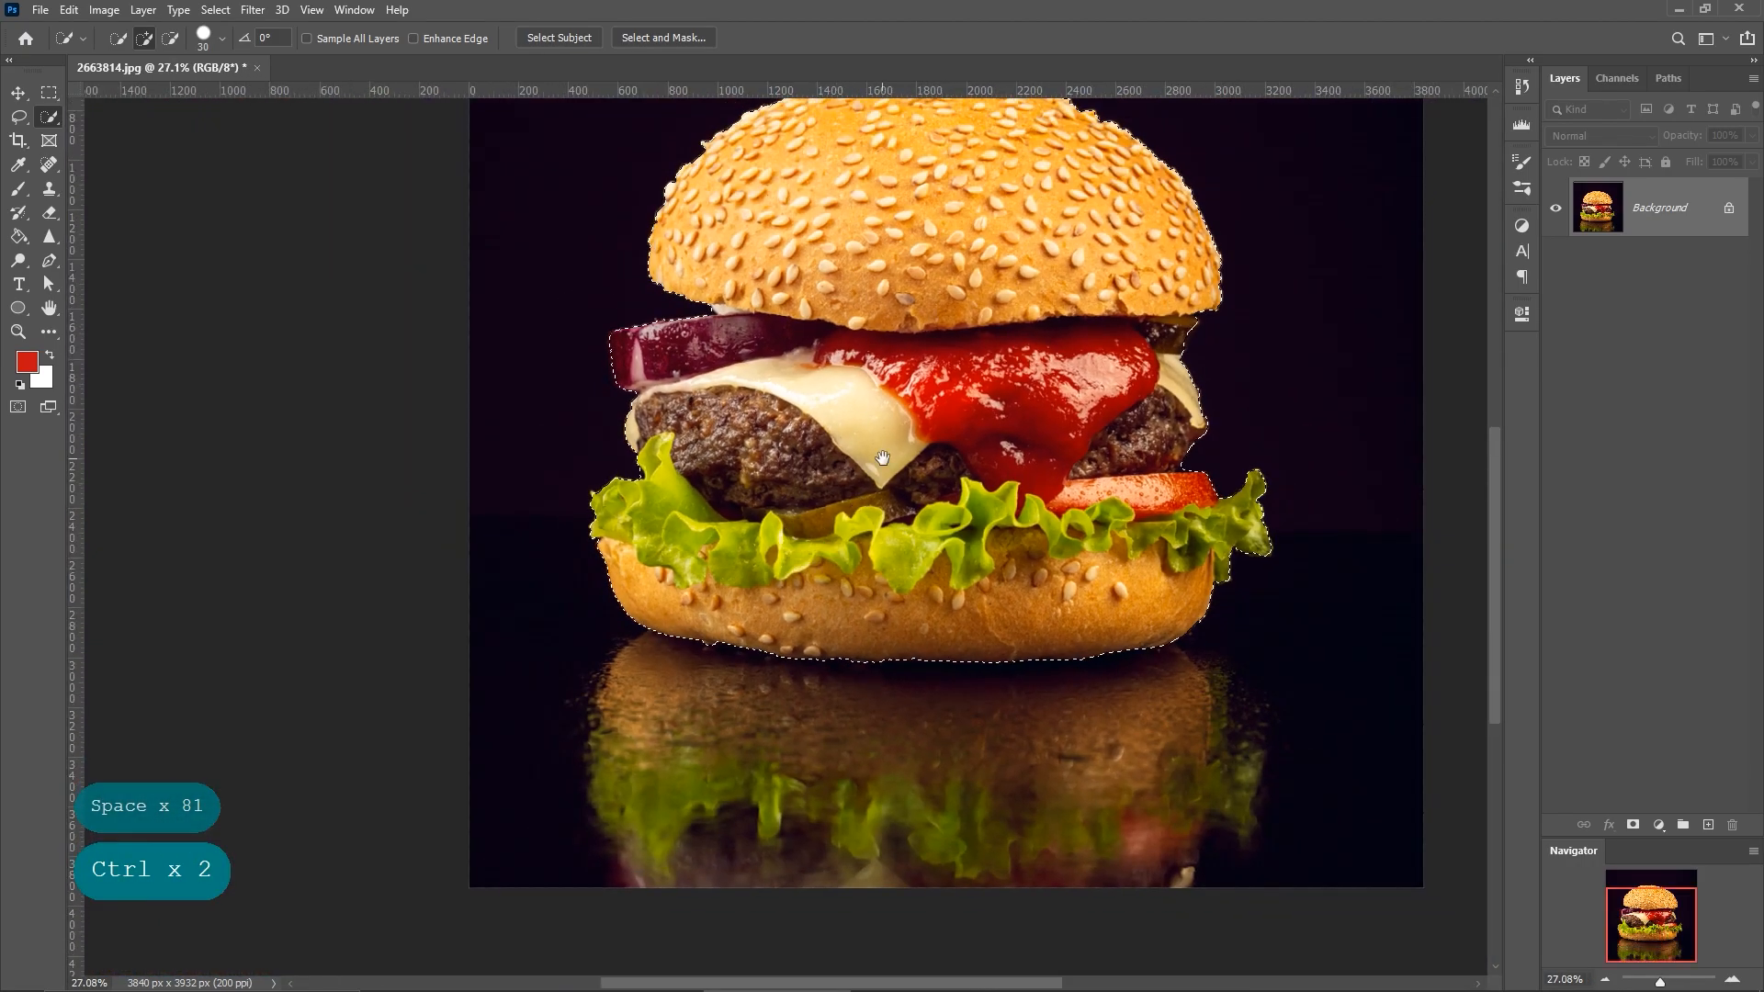
drag(884, 458, 698, 599)
Contract the burger selection by 4 pixels.
click(18, 93)
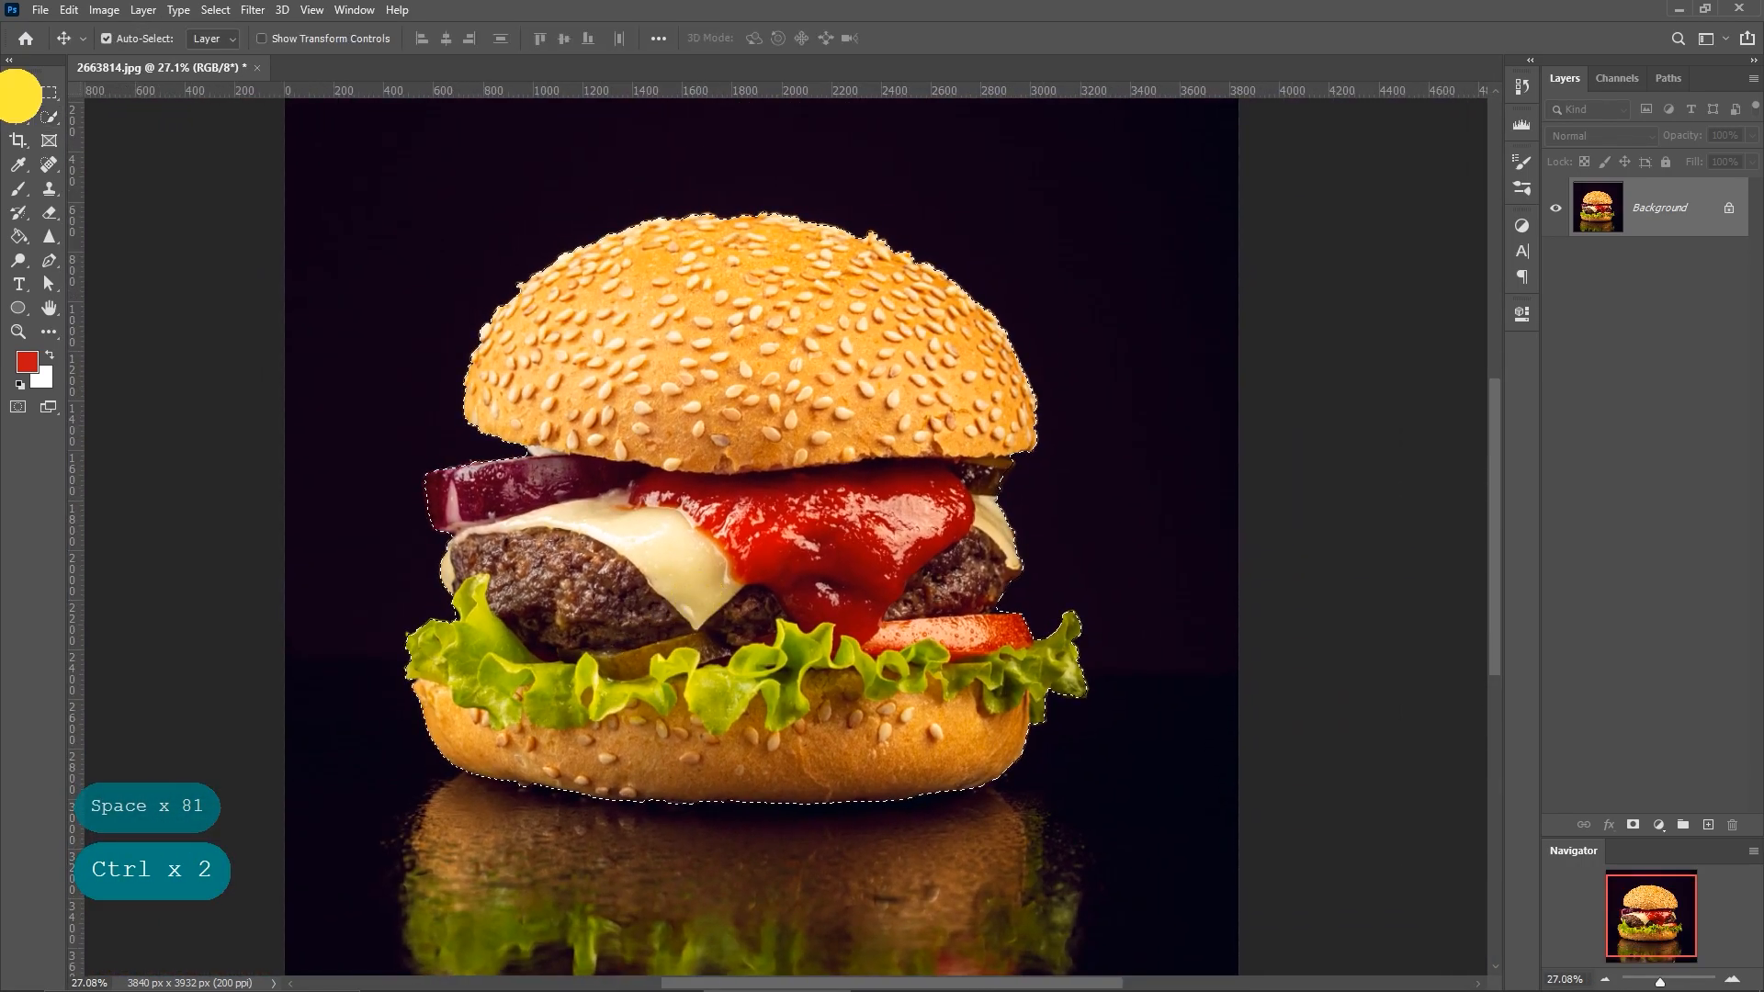
click(217, 11)
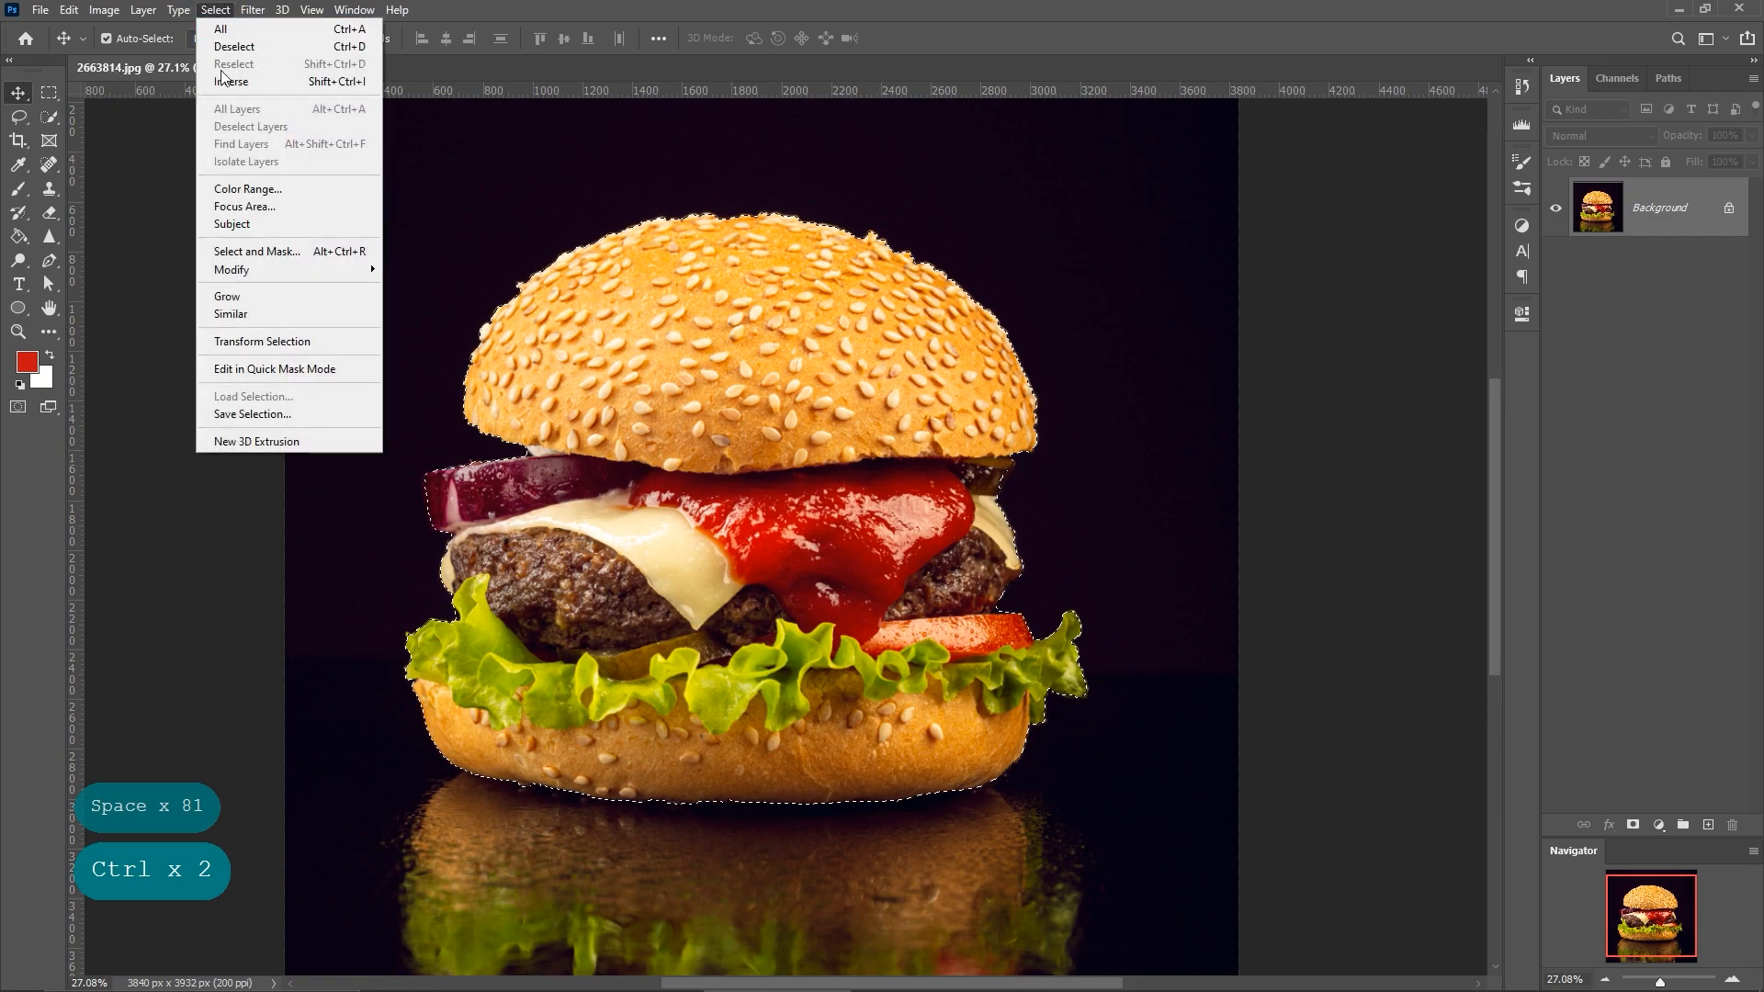
mouse_move(291, 272)
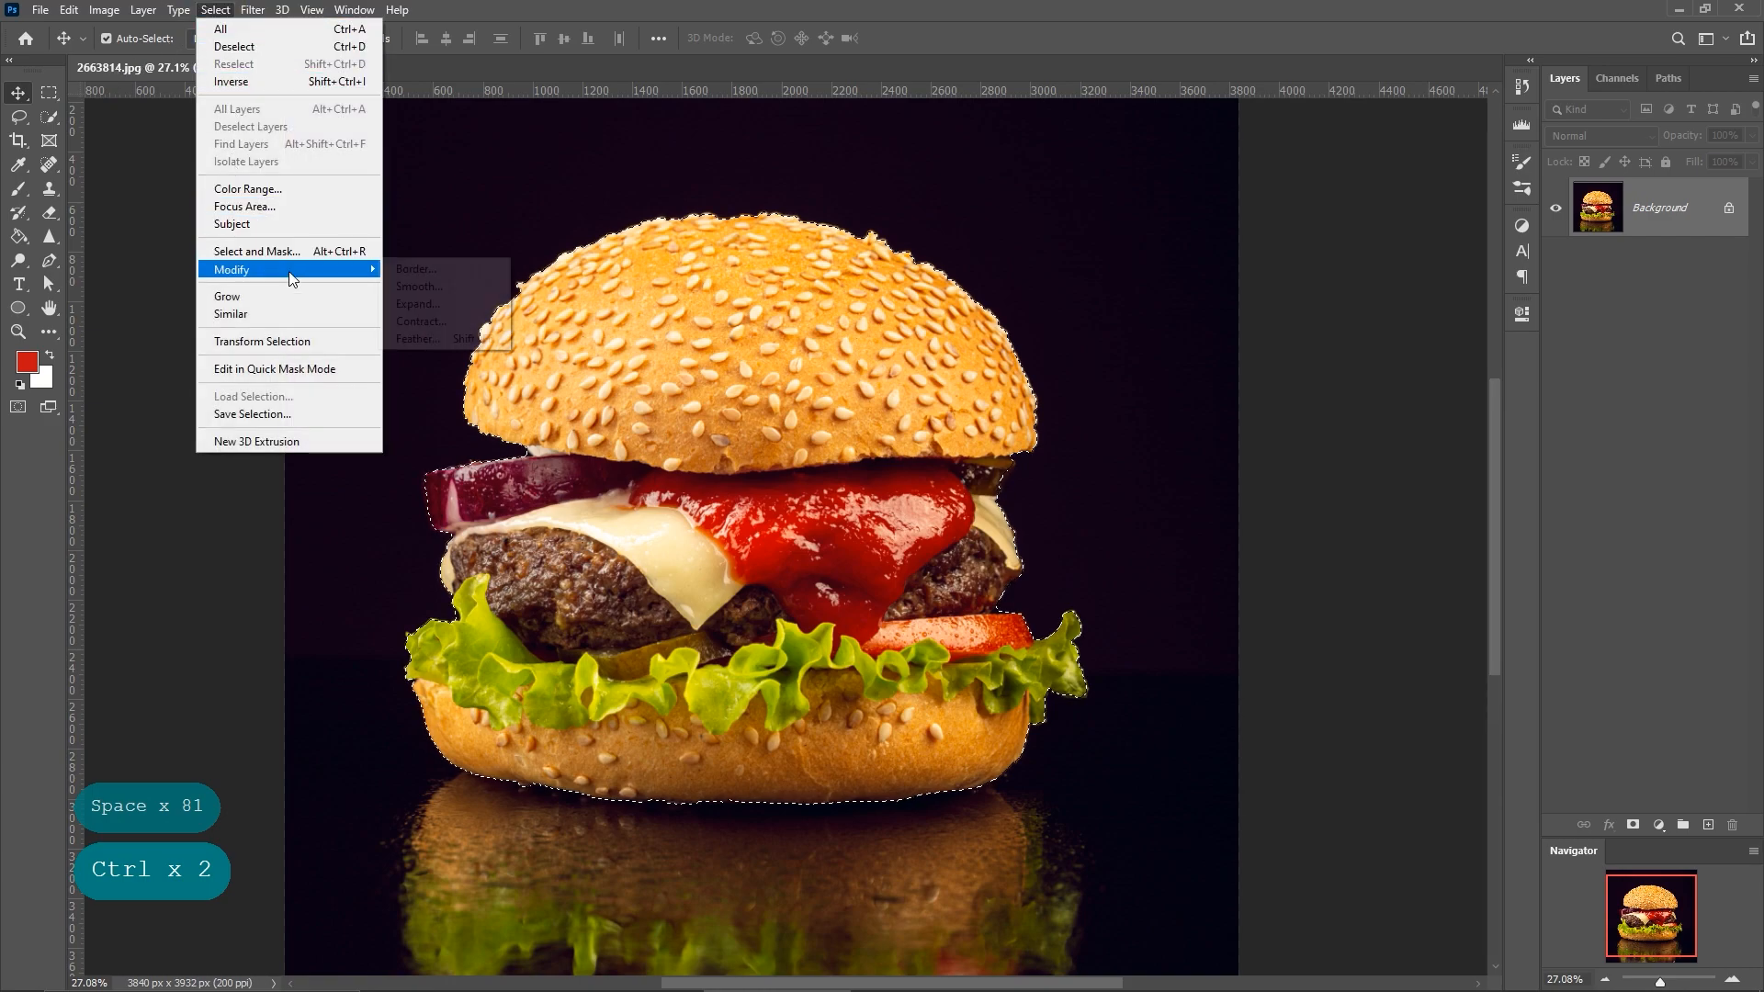
click(415, 322)
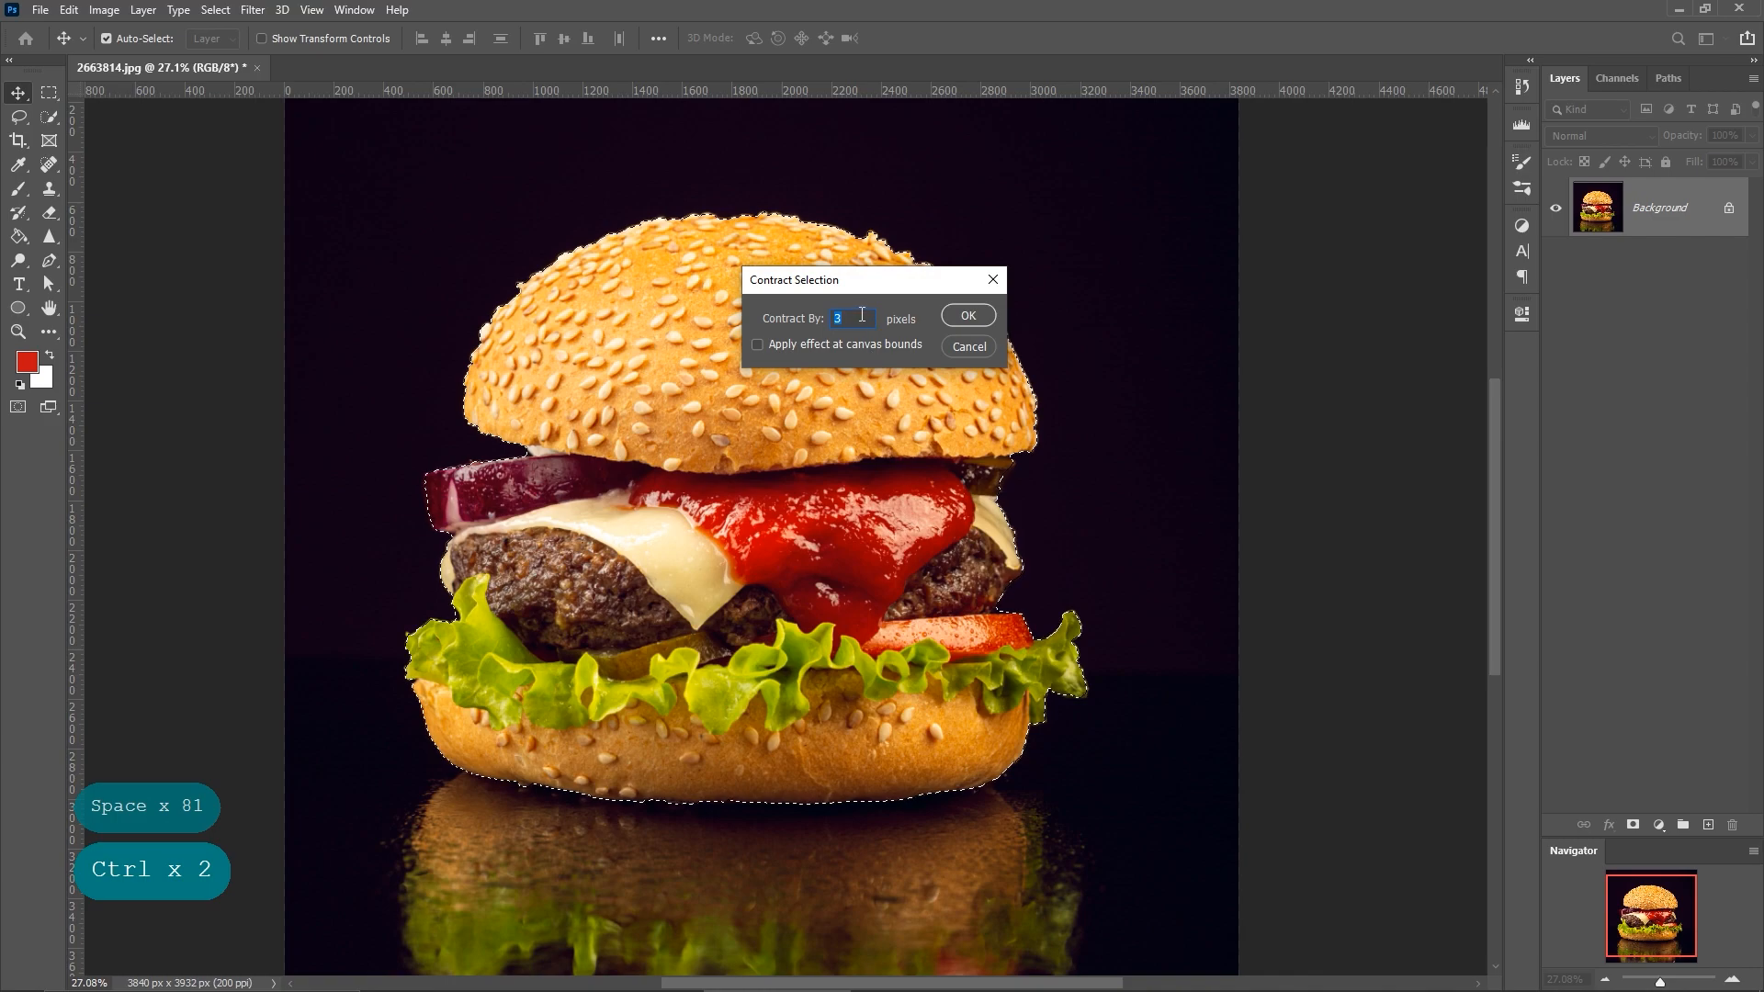
text(4)
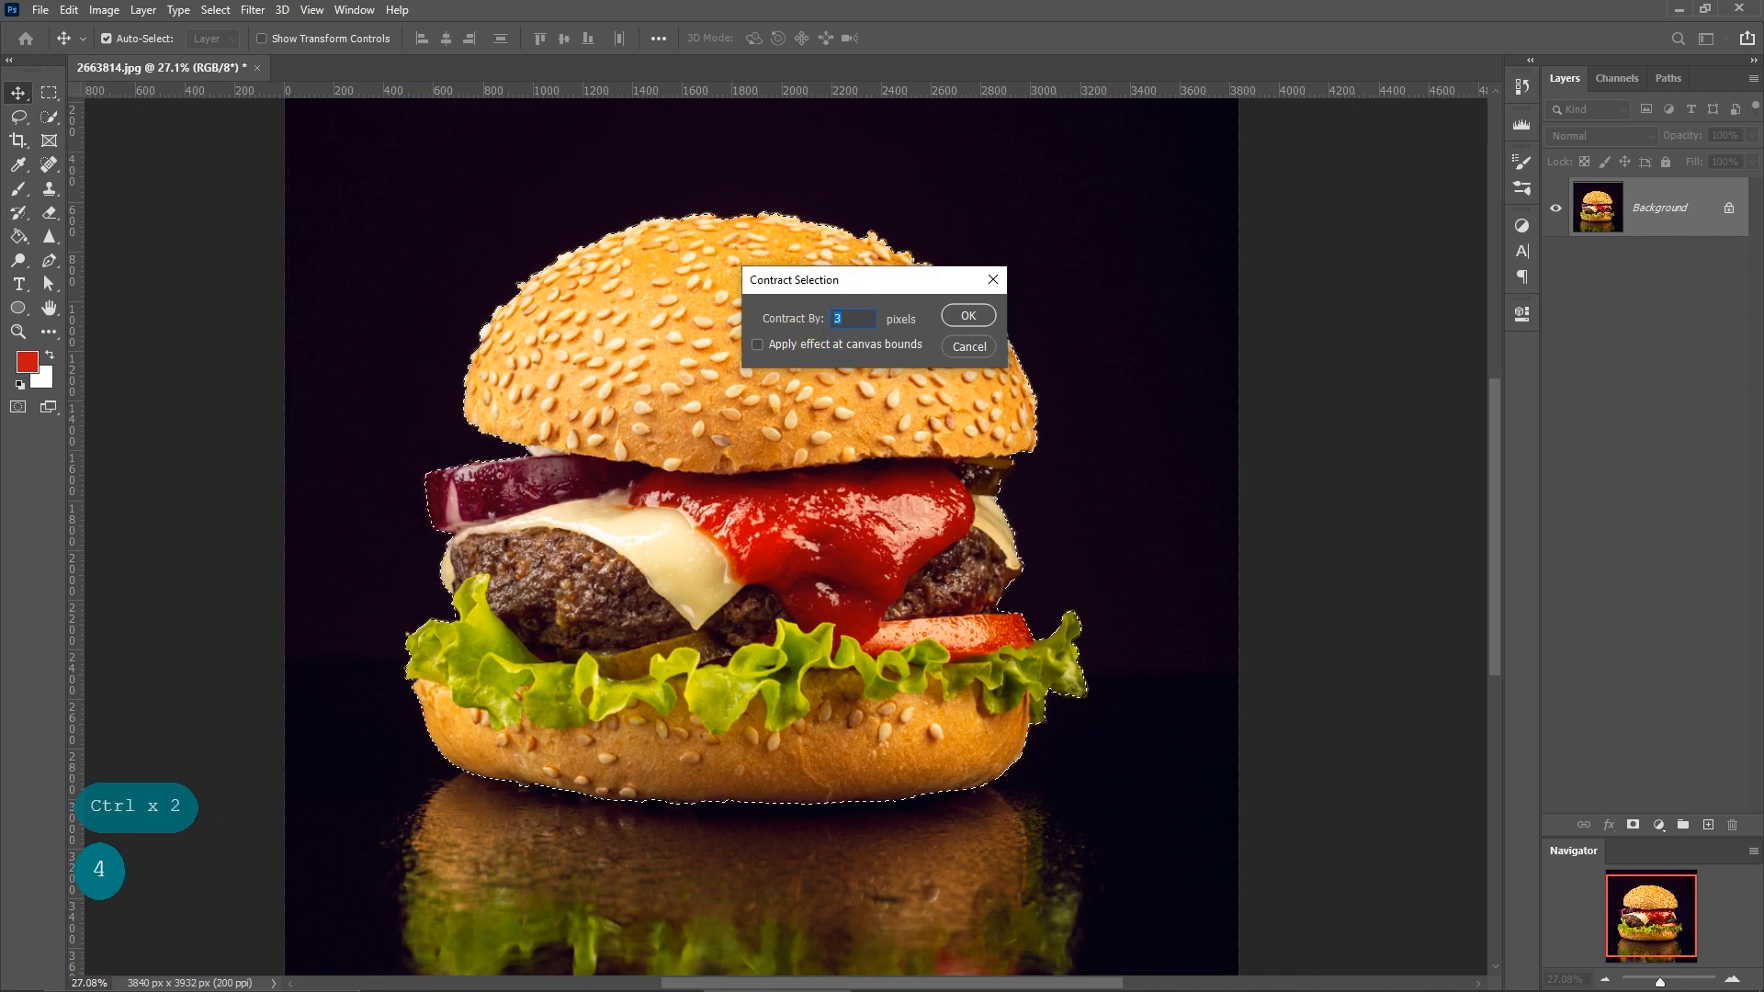
click(967, 317)
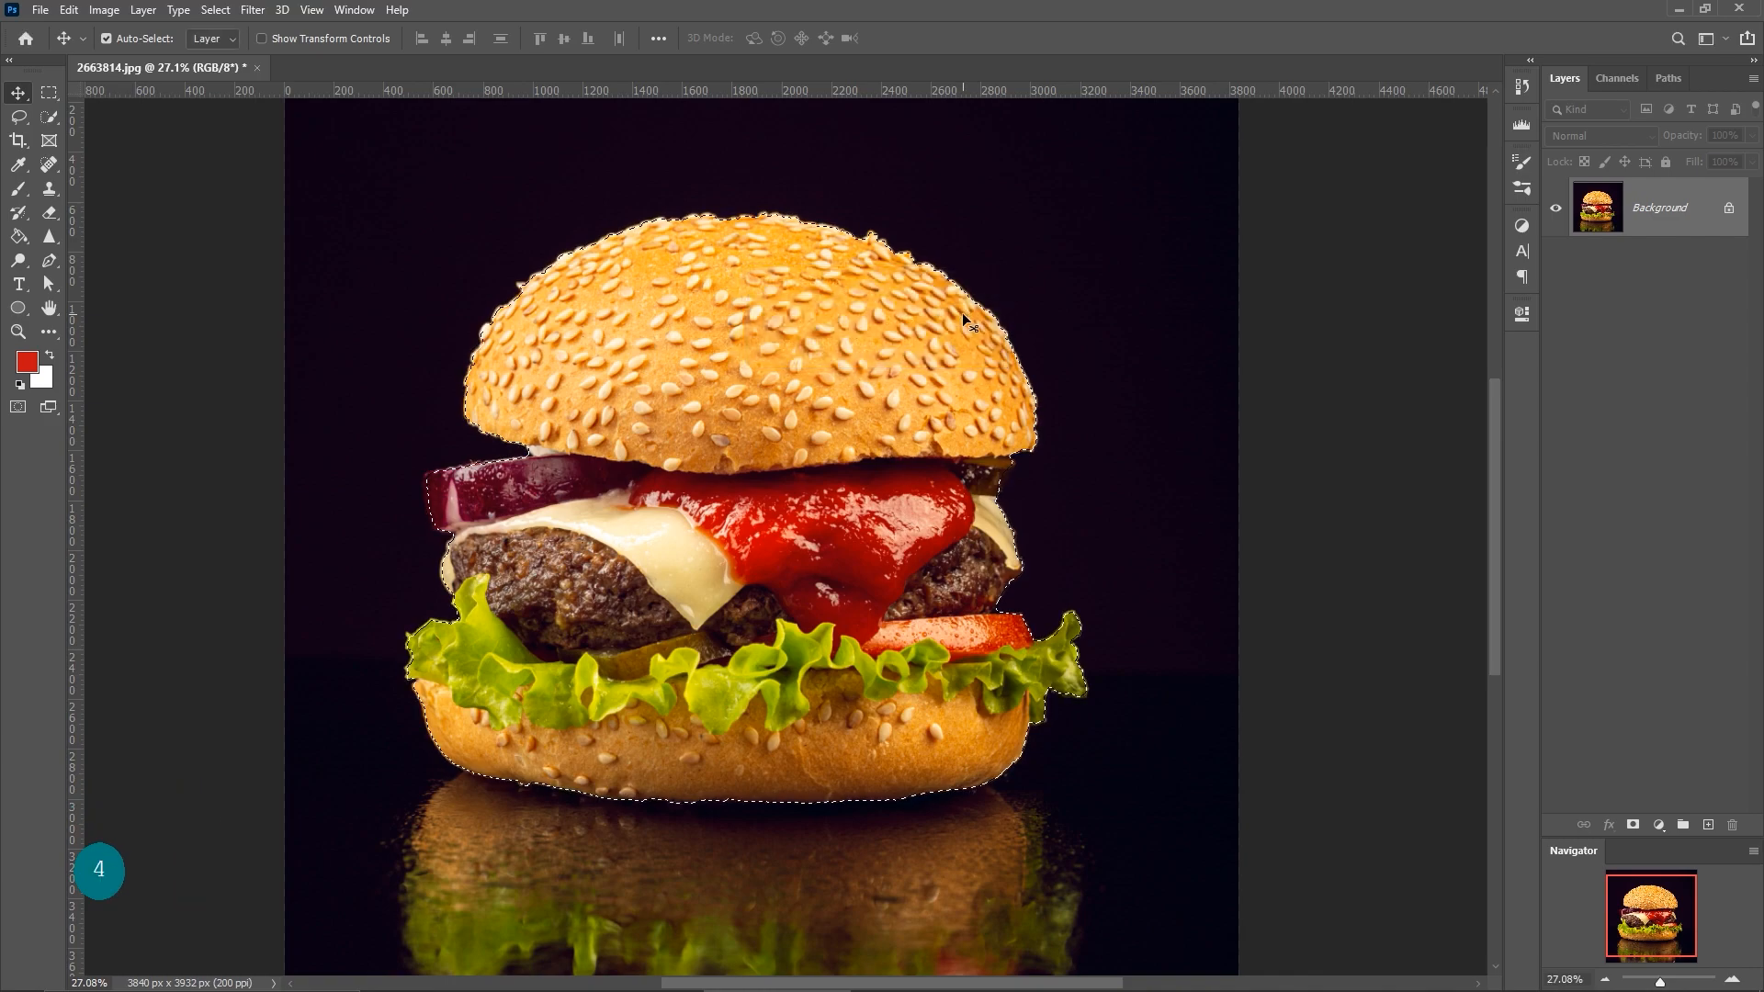
Feather the burger selection with a radius of 1 pixel.
click(228, 16)
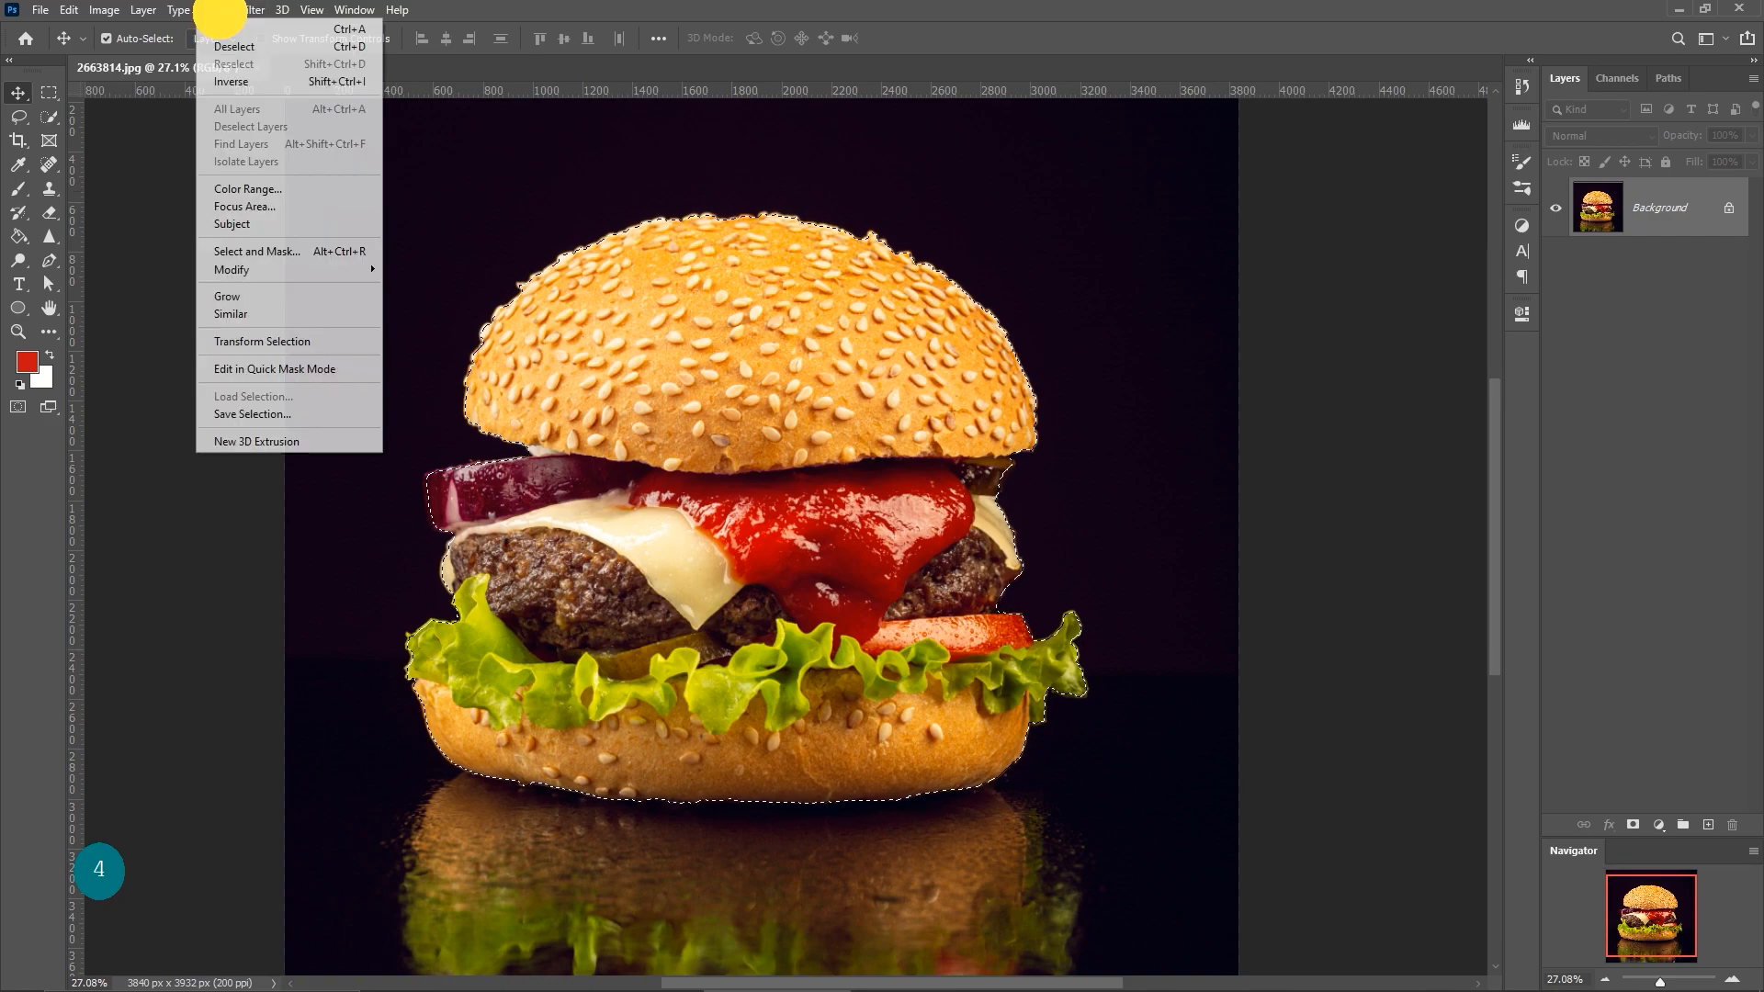
mouse_move(285, 282)
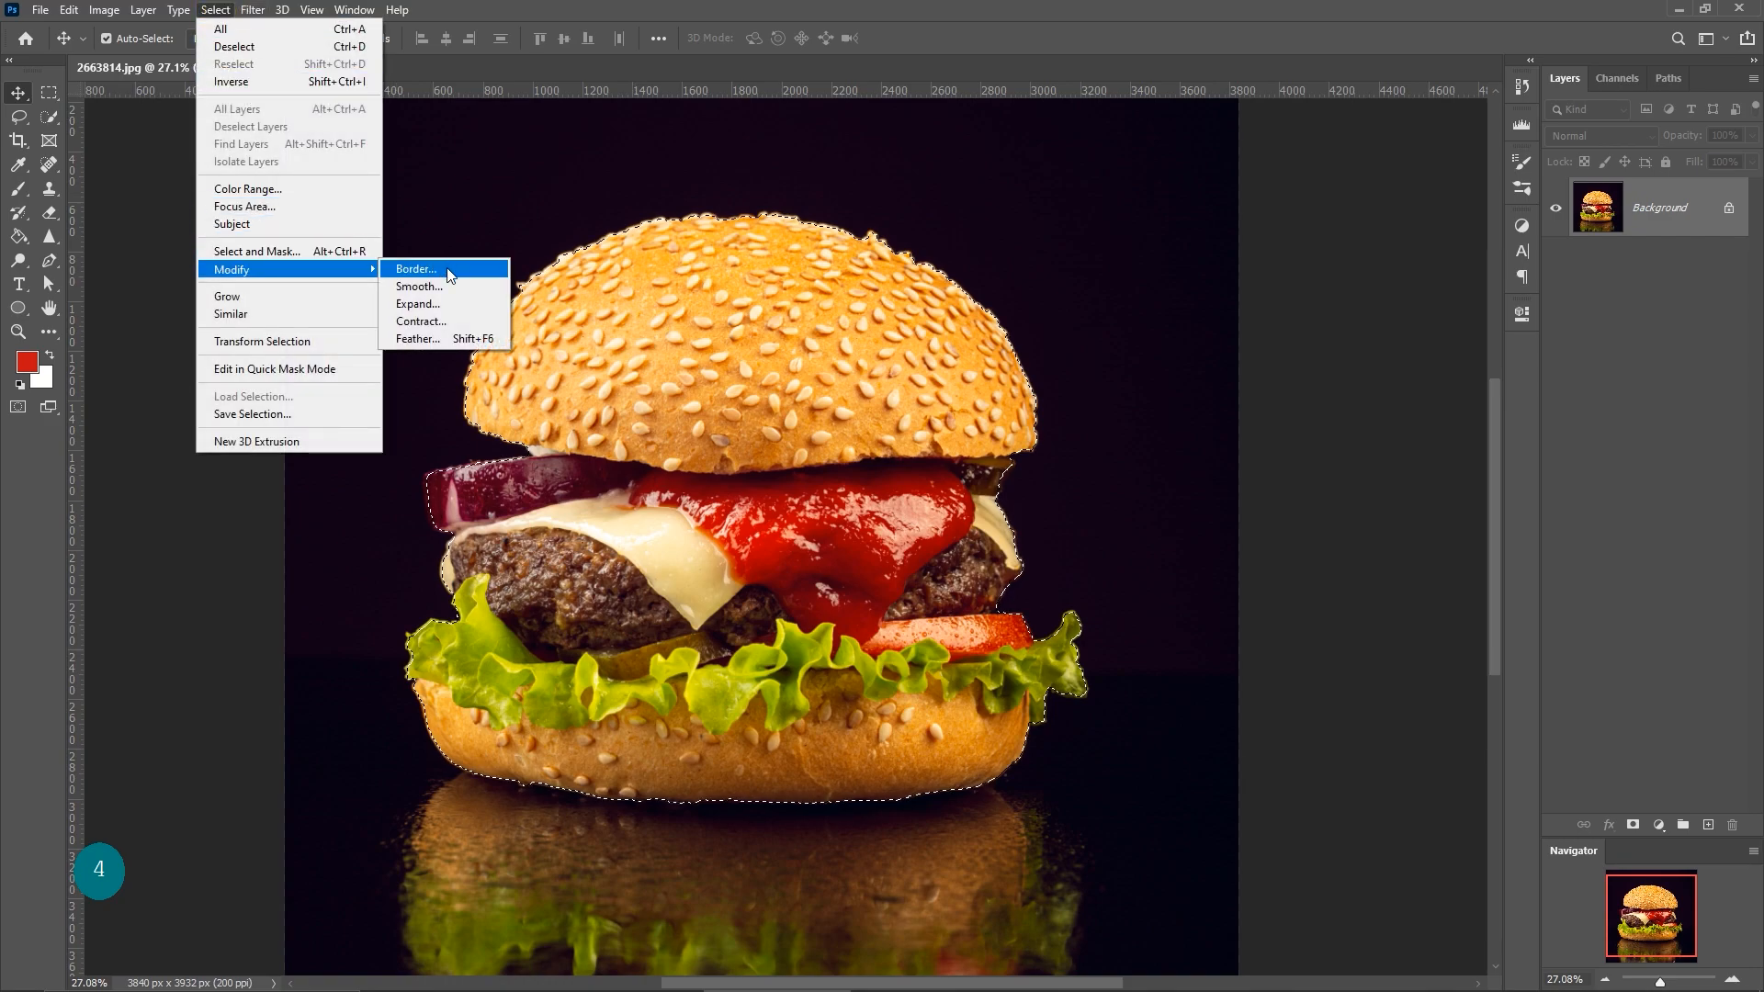
click(444, 338)
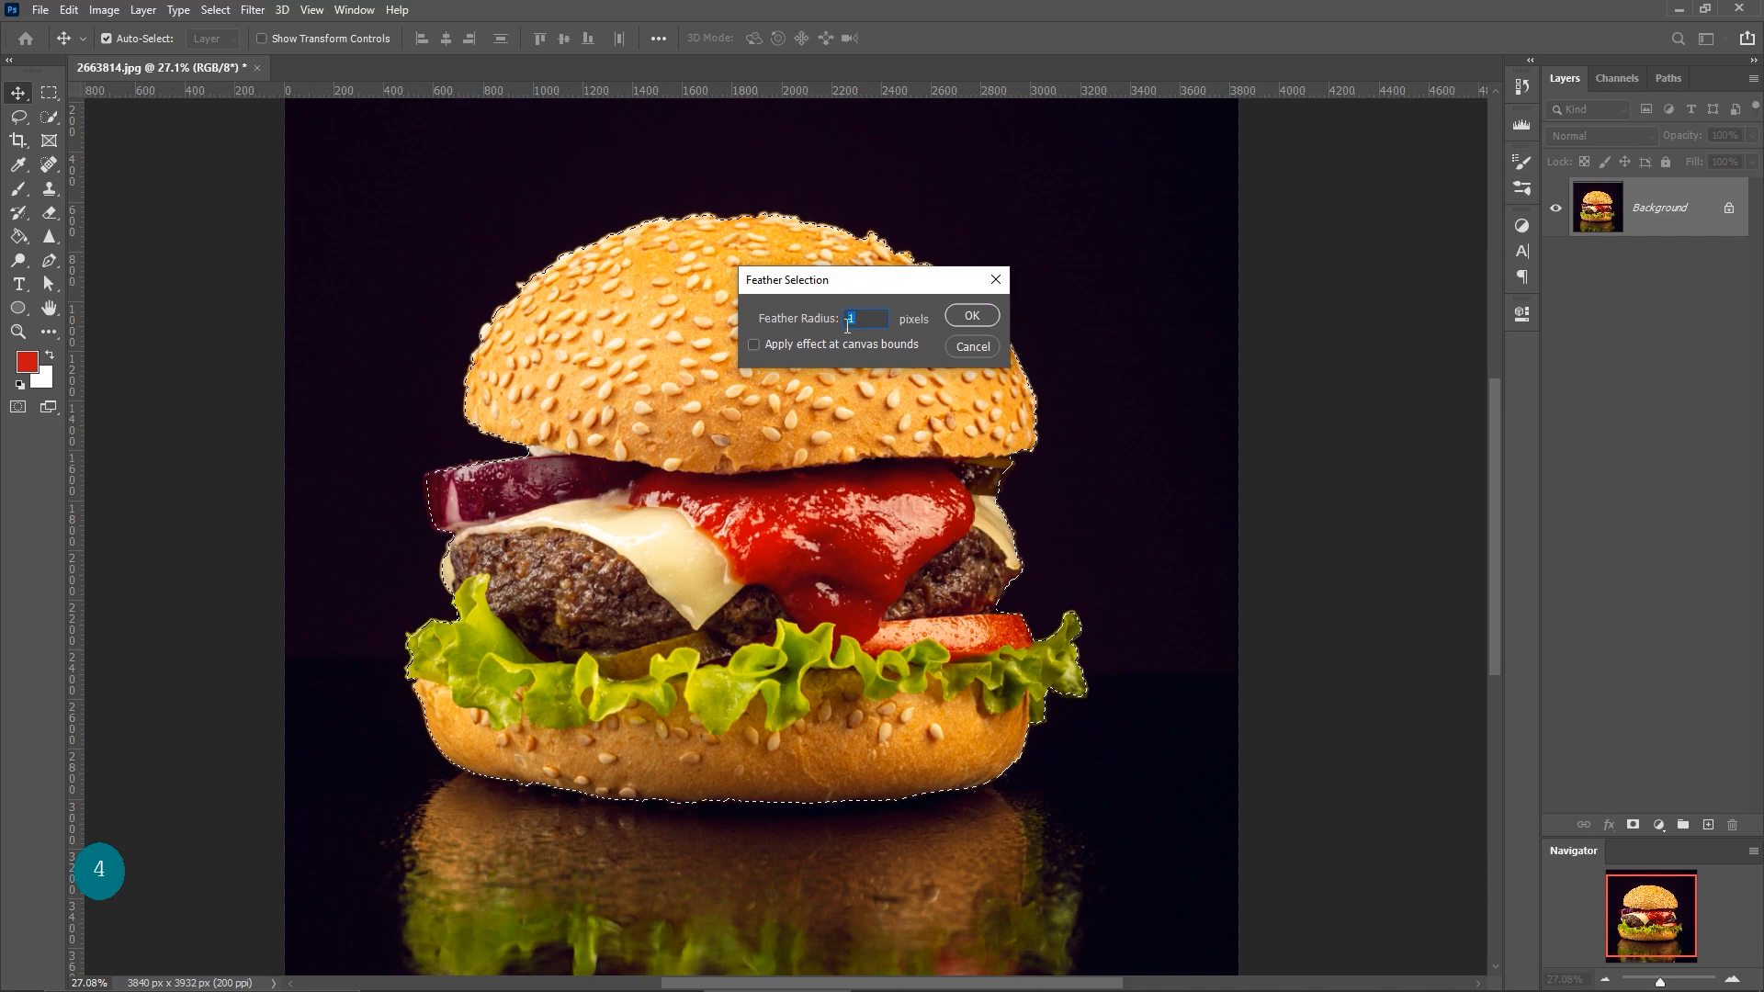
drag(856, 317, 834, 317)
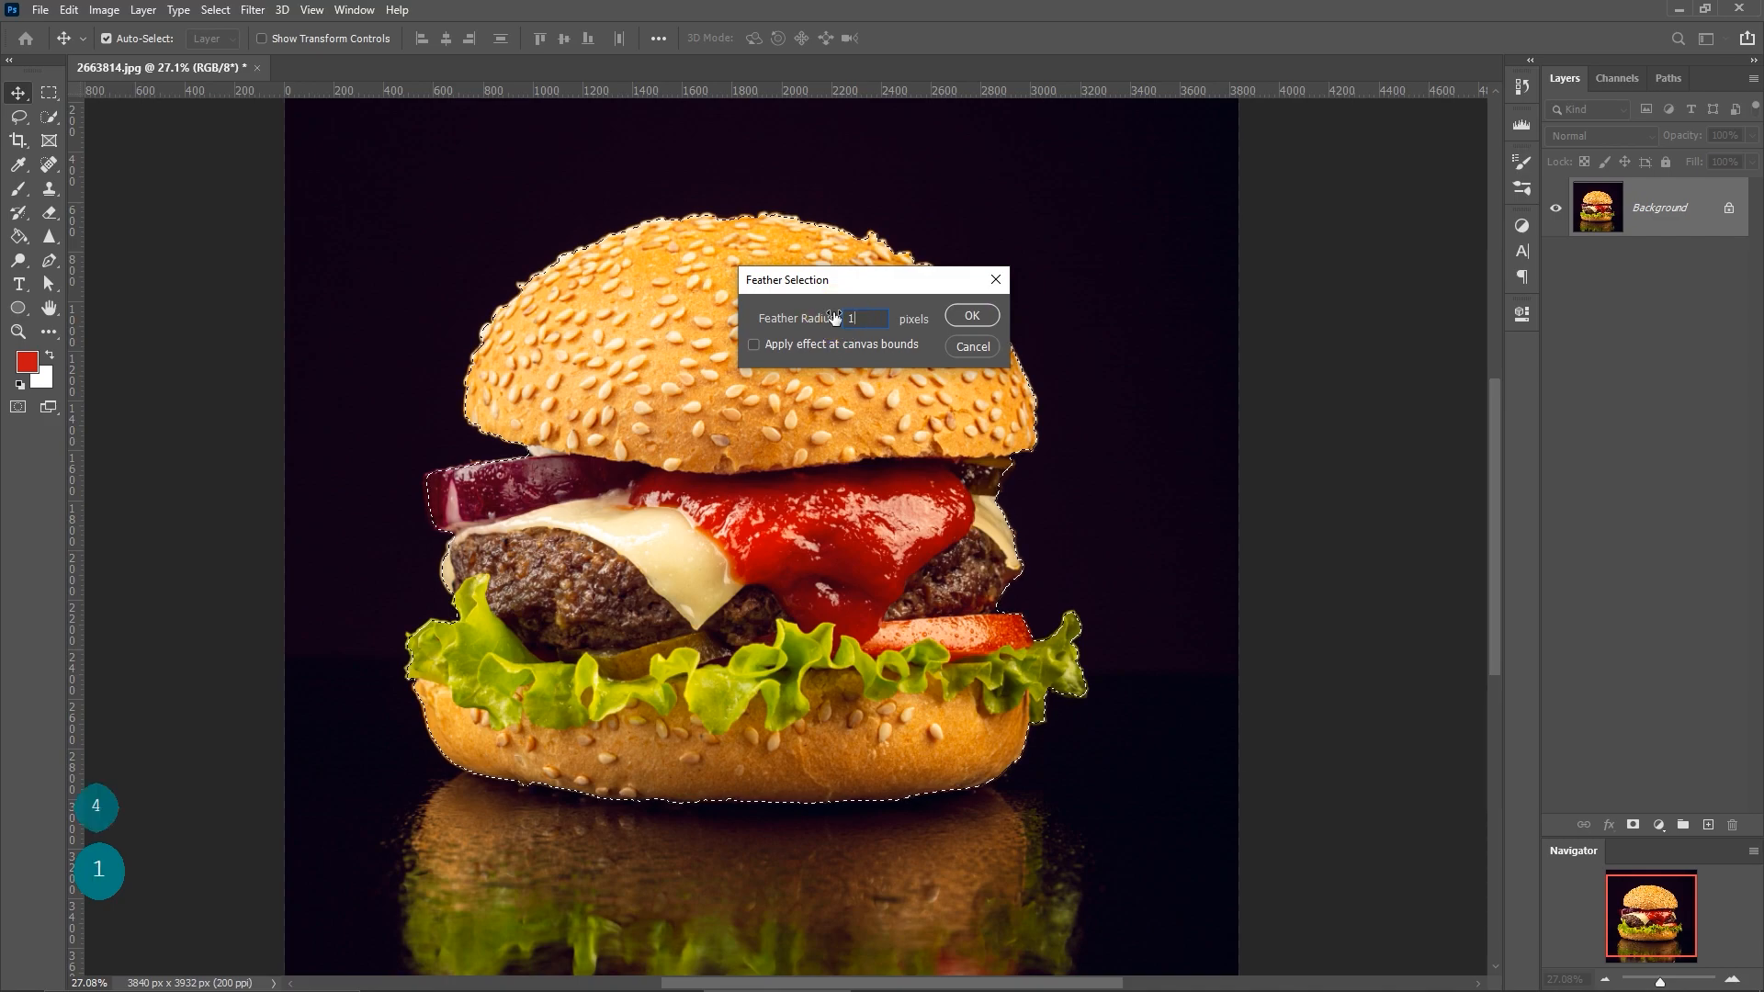
text(1)
click(960, 312)
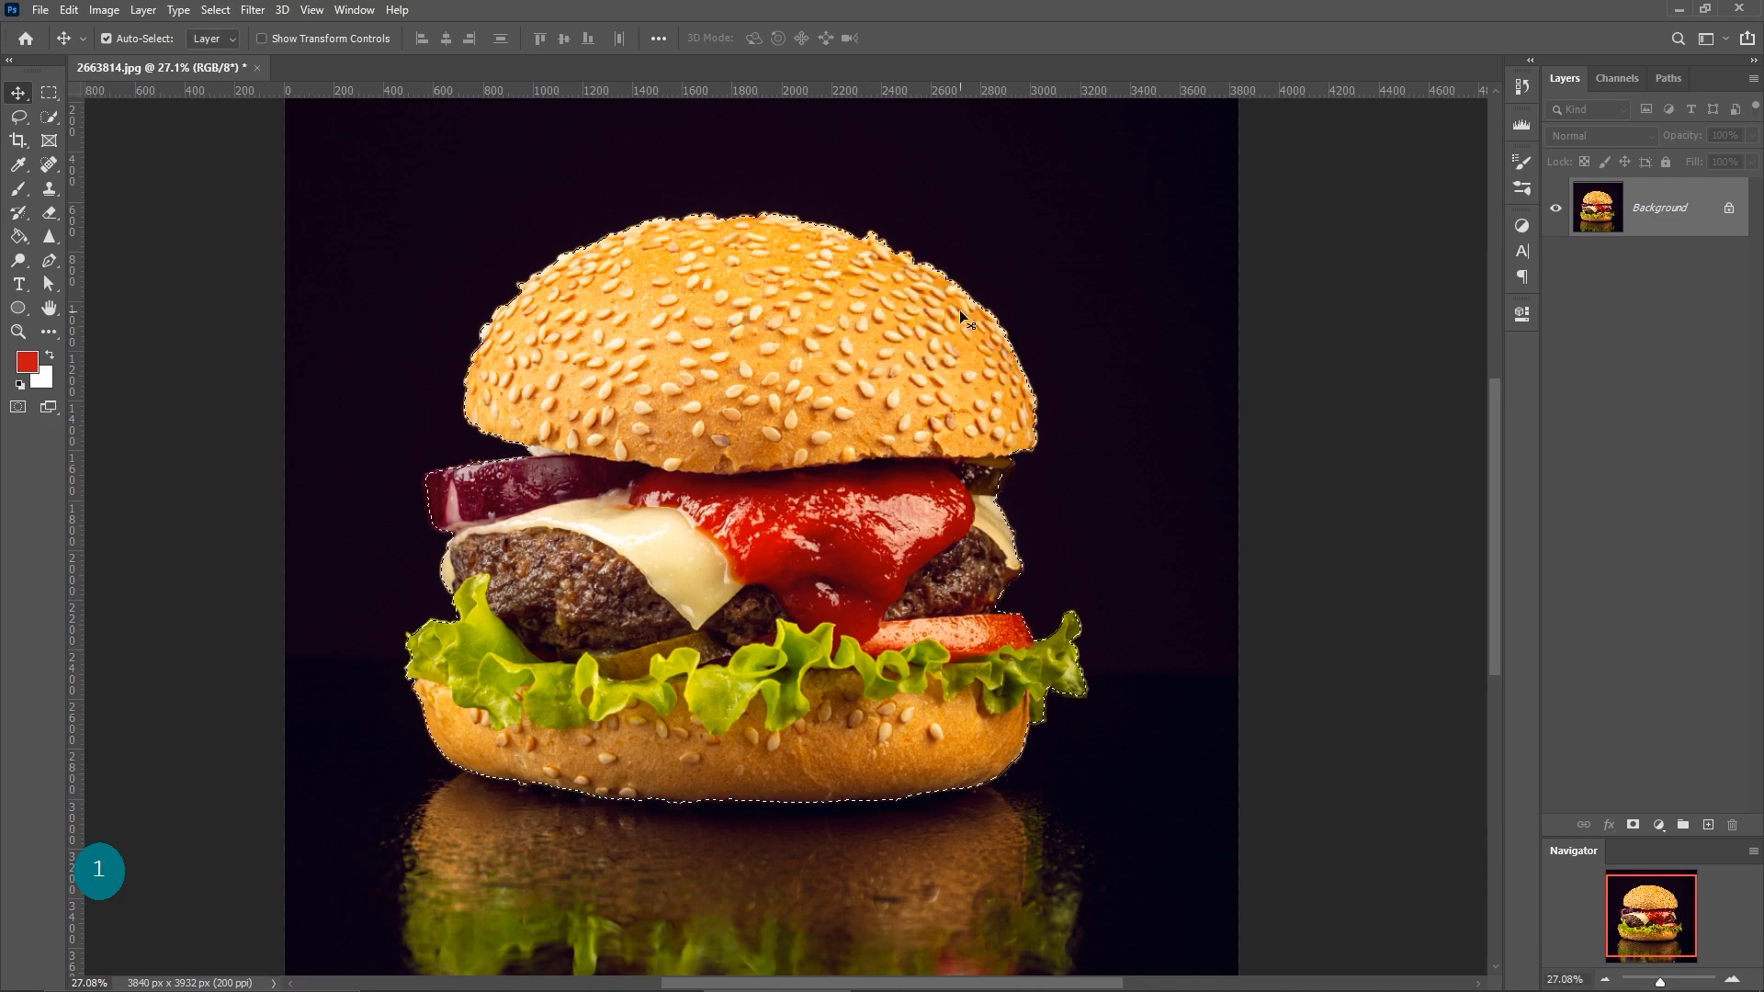
Copy the selected burger to a new layer and hide the Background layer.
click(140, 10)
mouse_move(156, 33)
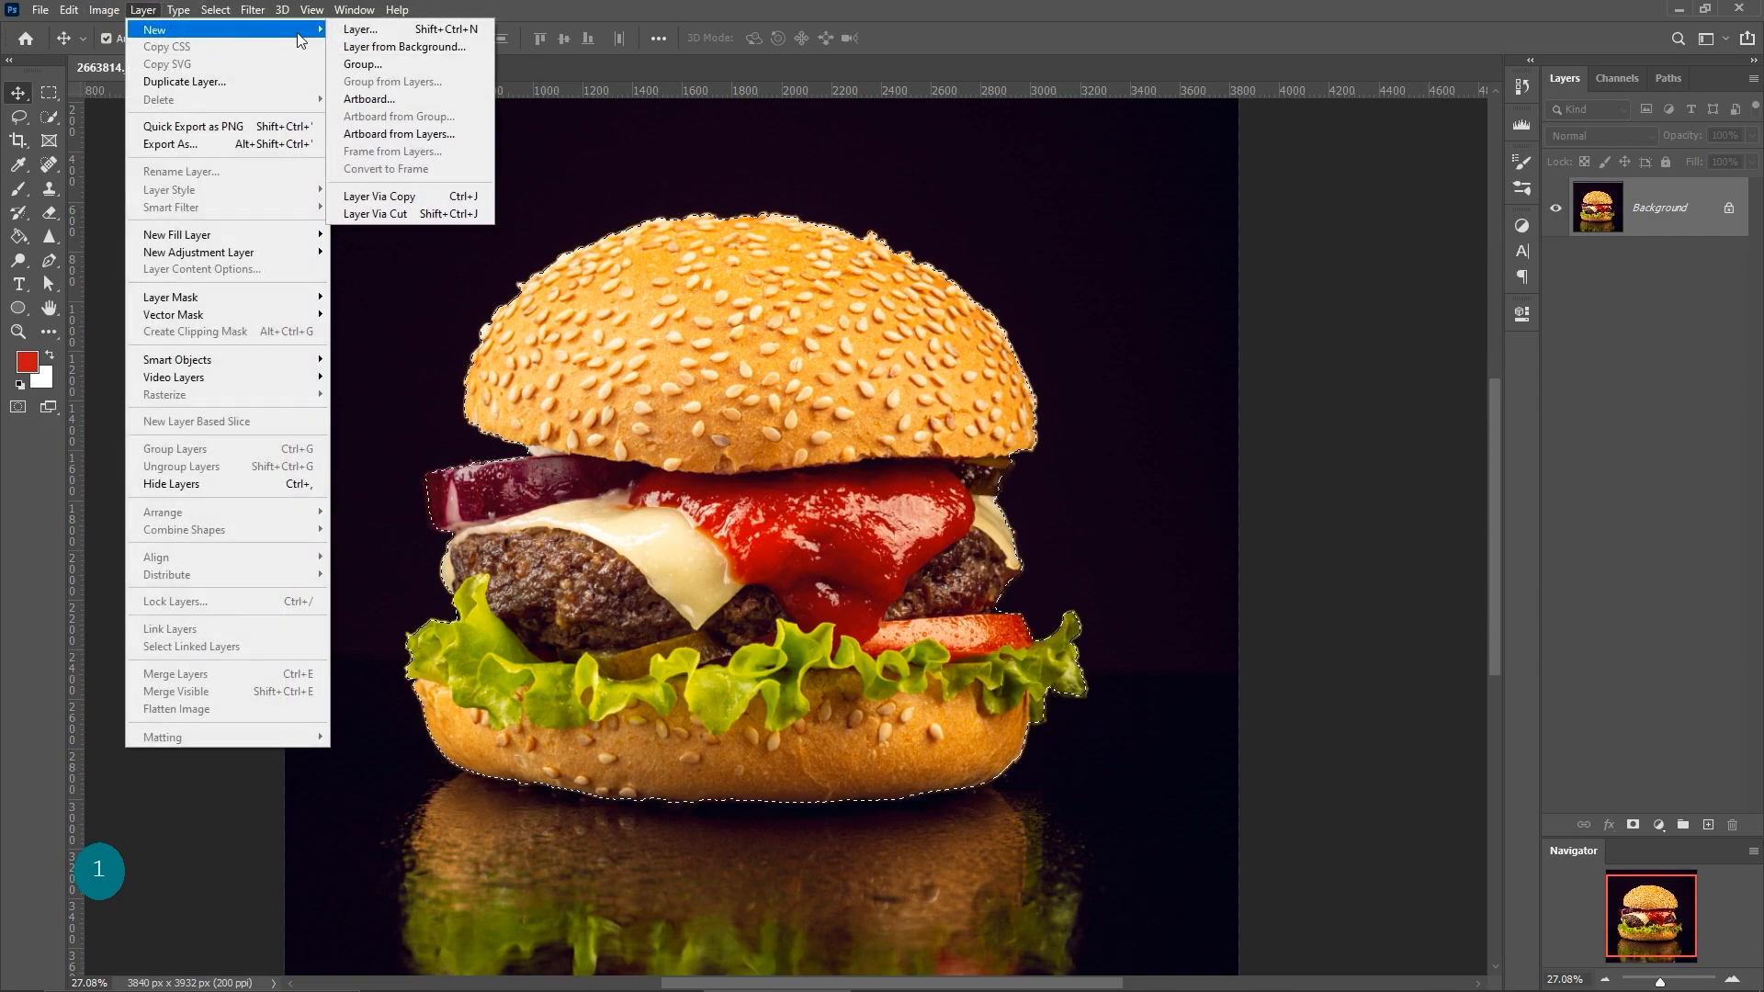
click(361, 197)
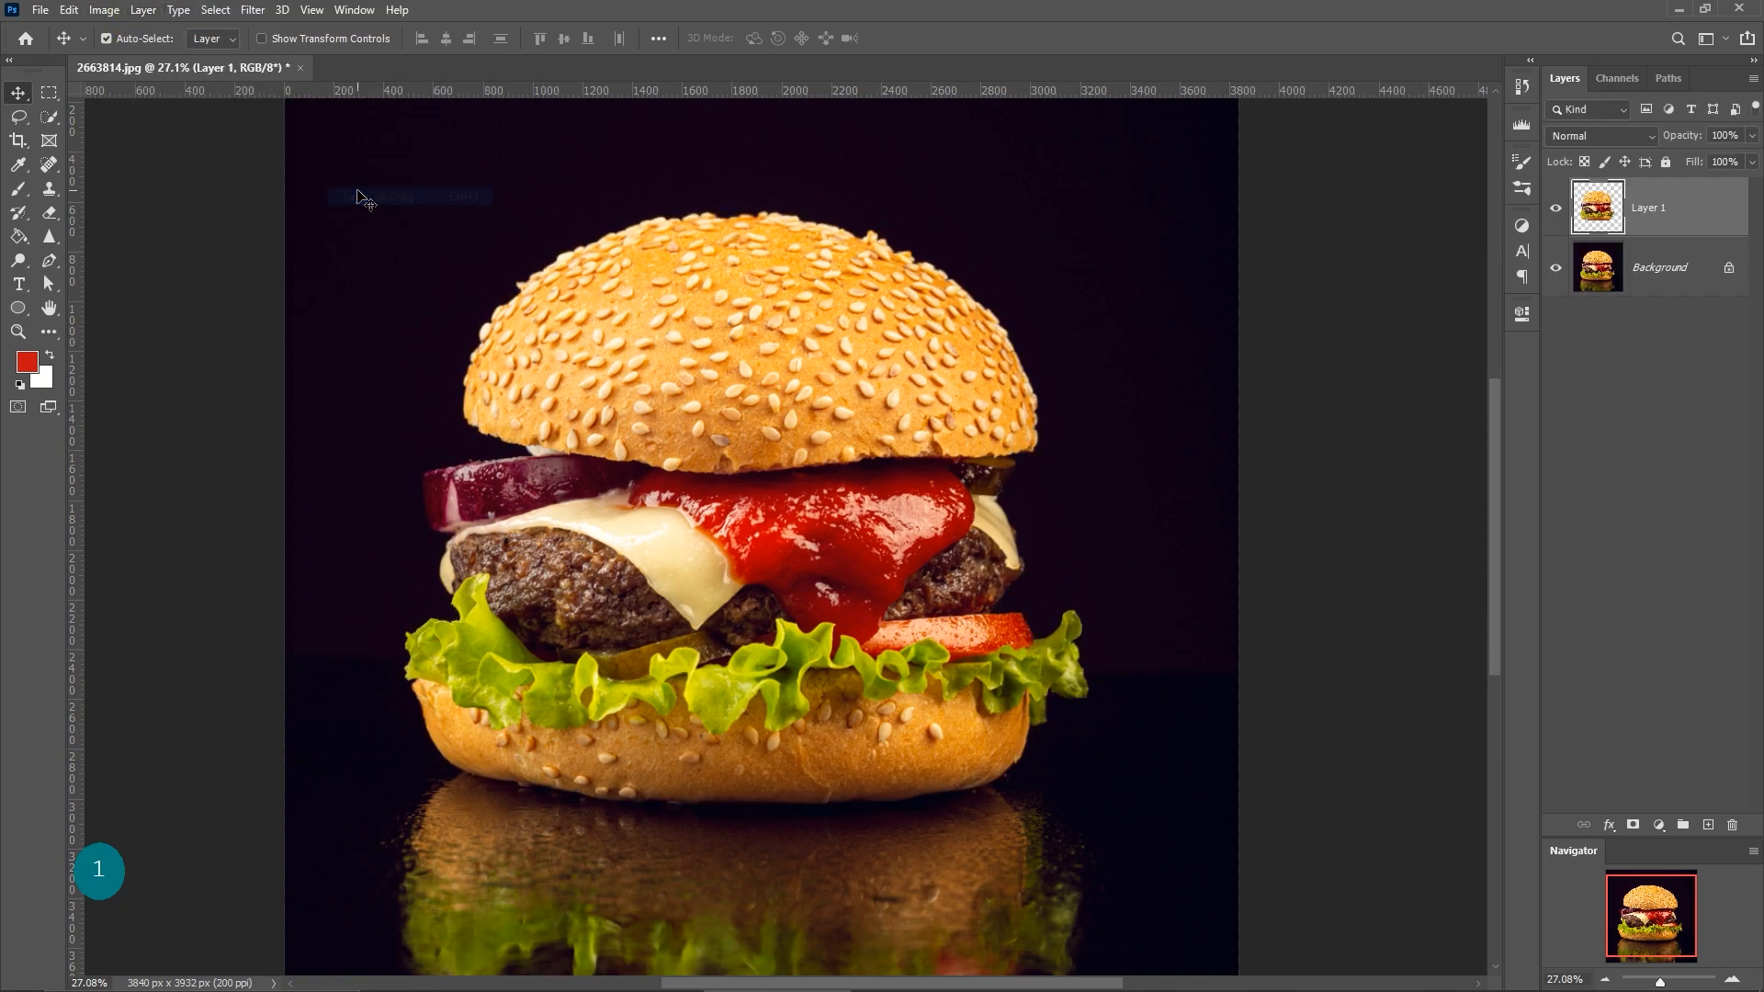
click(1555, 269)
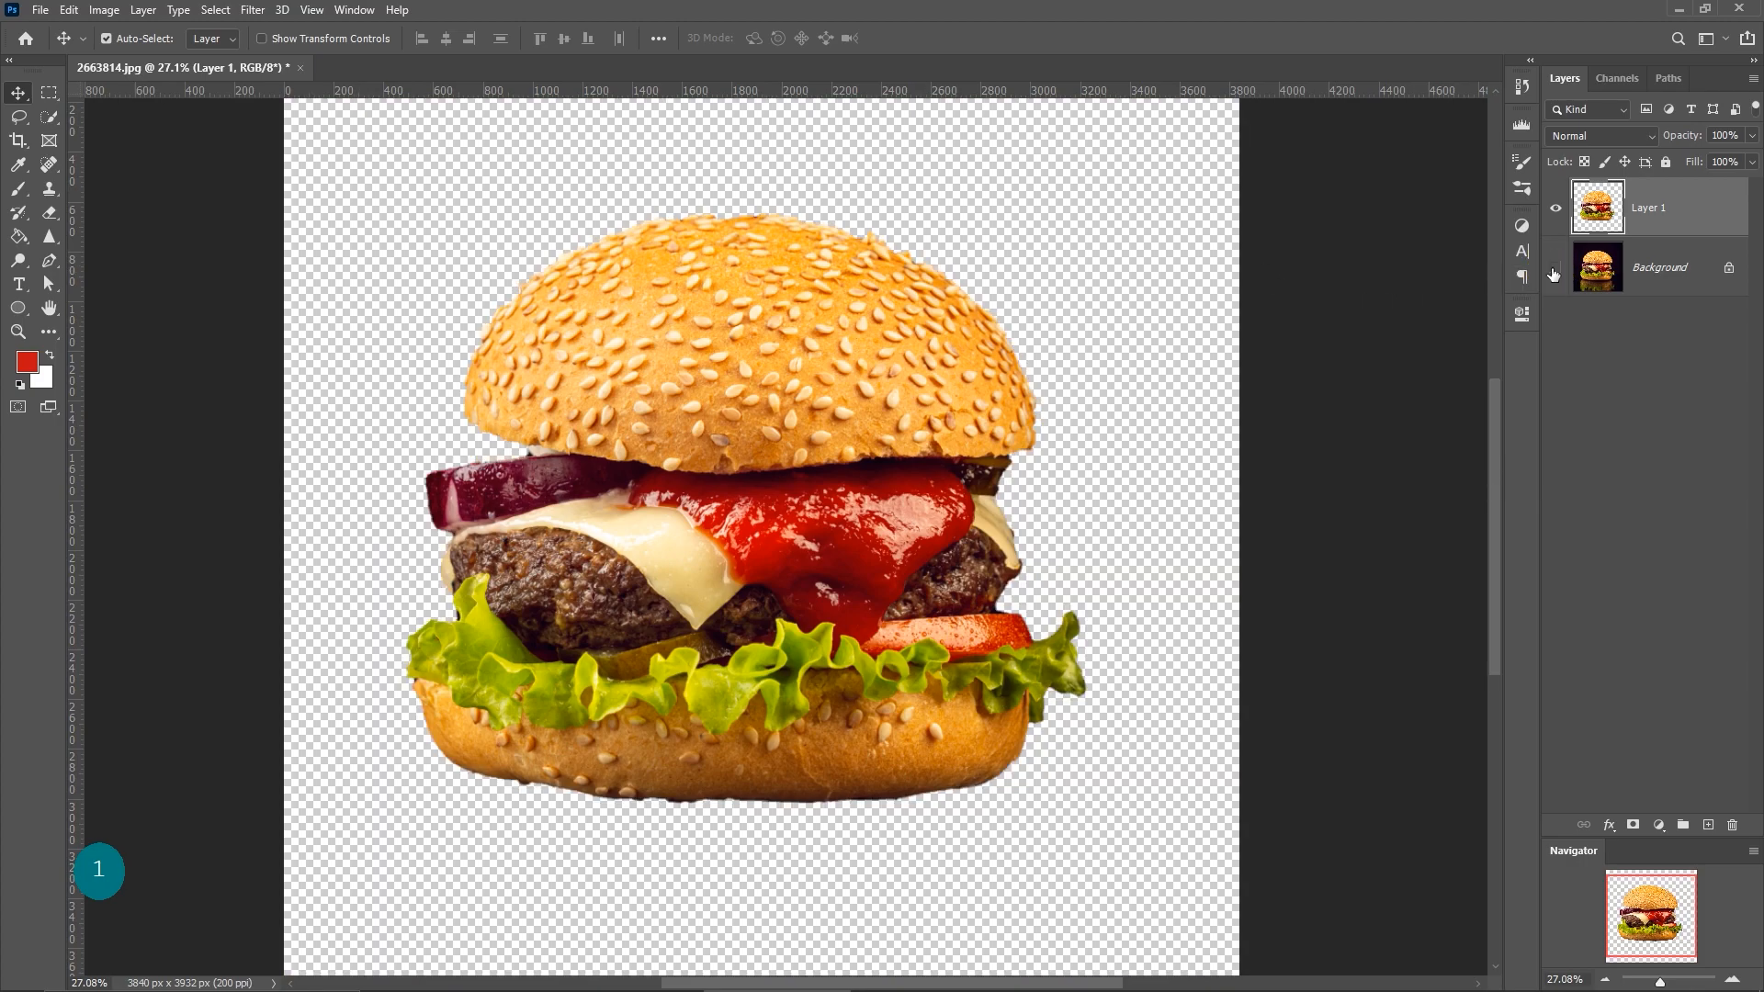
click(1650, 277)
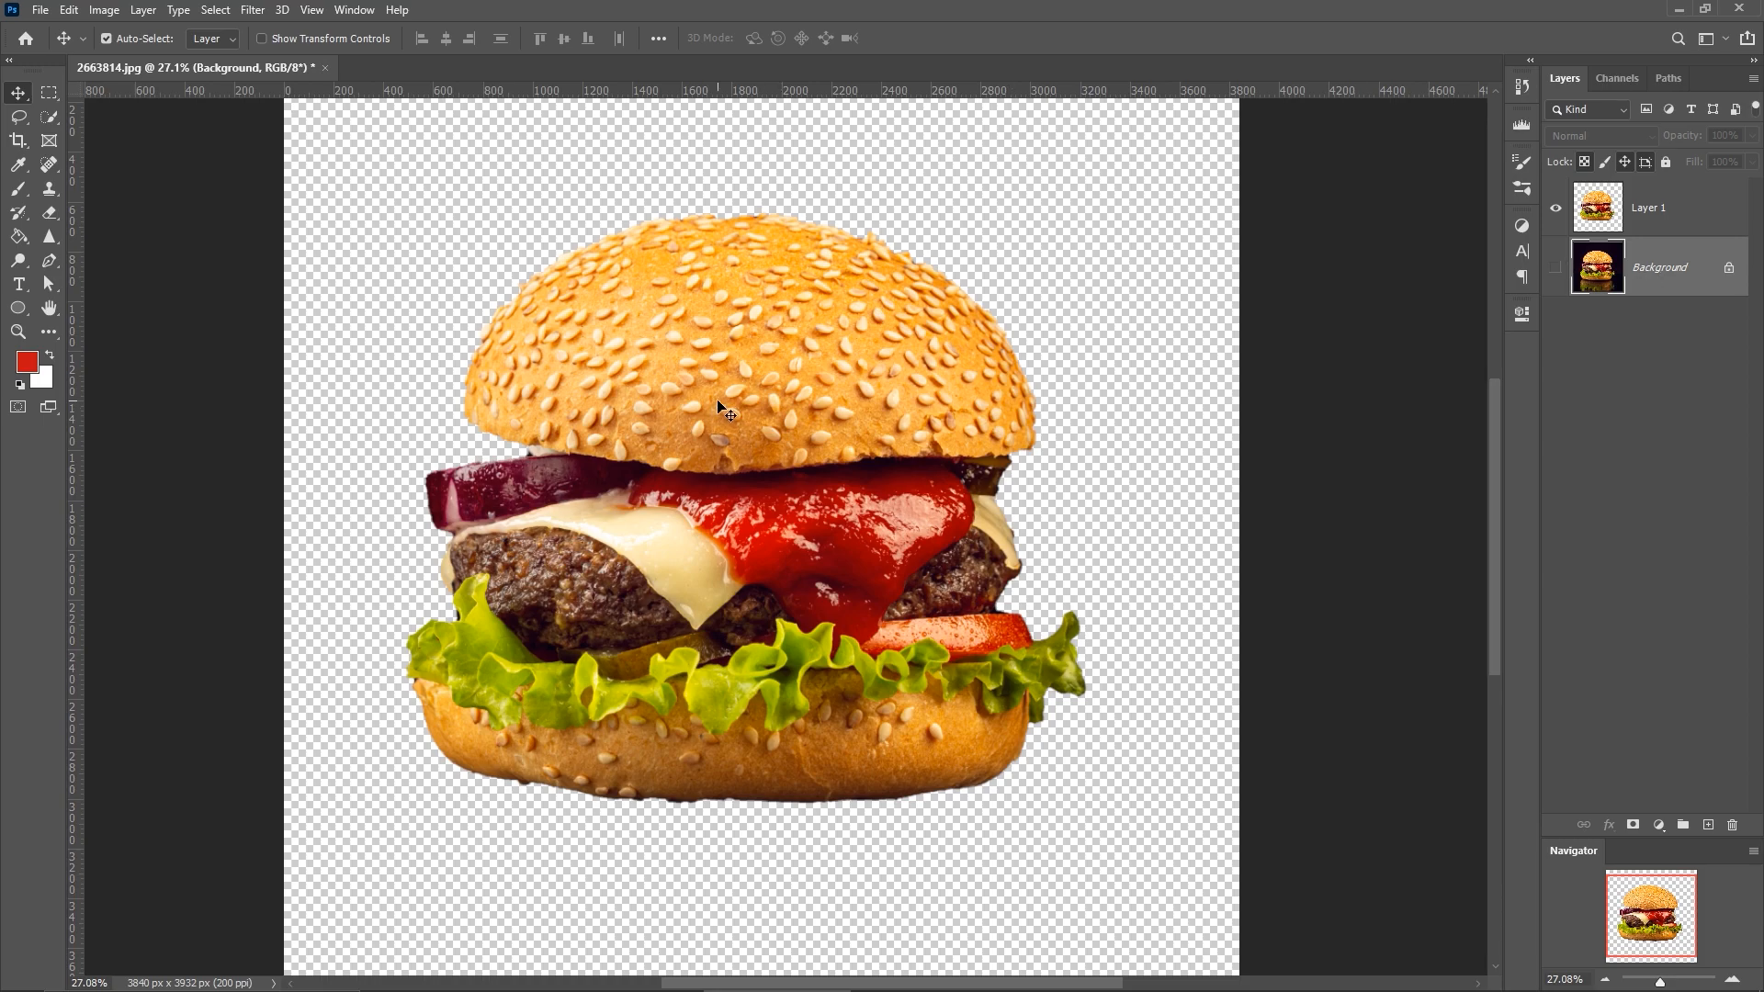
Create a new 1200 x 1200 px RGB document at 72 ppi with a white background.
click(40, 10)
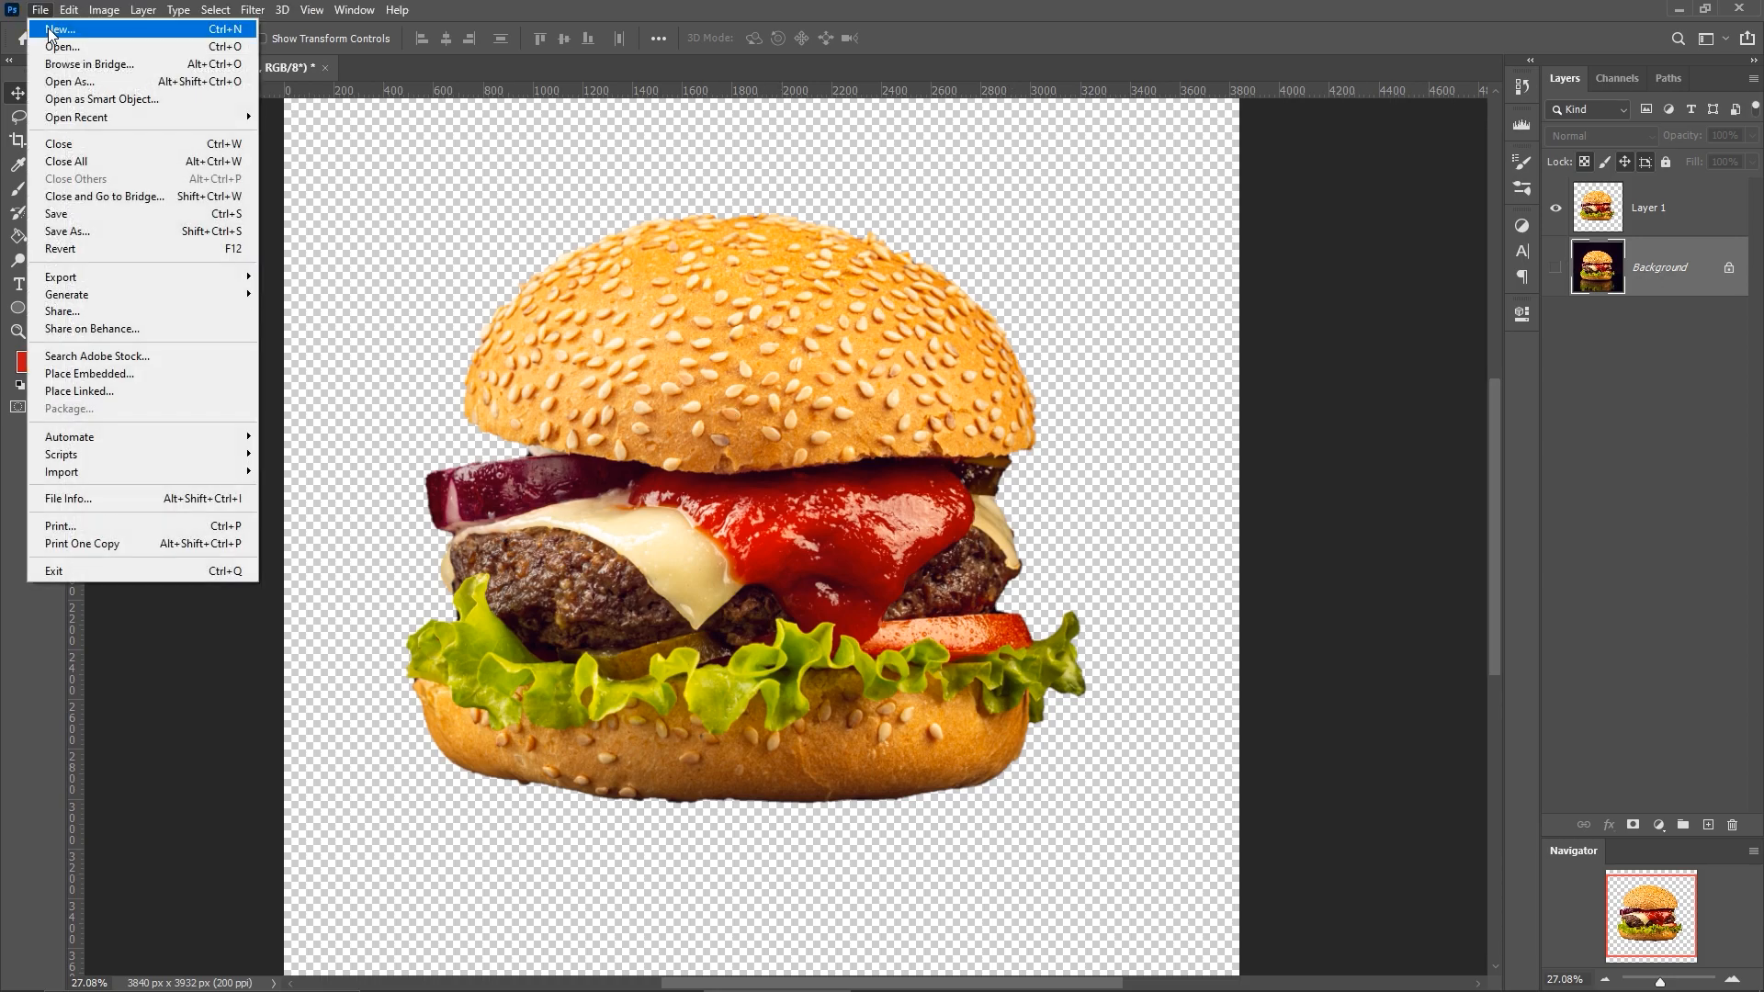
click(48, 28)
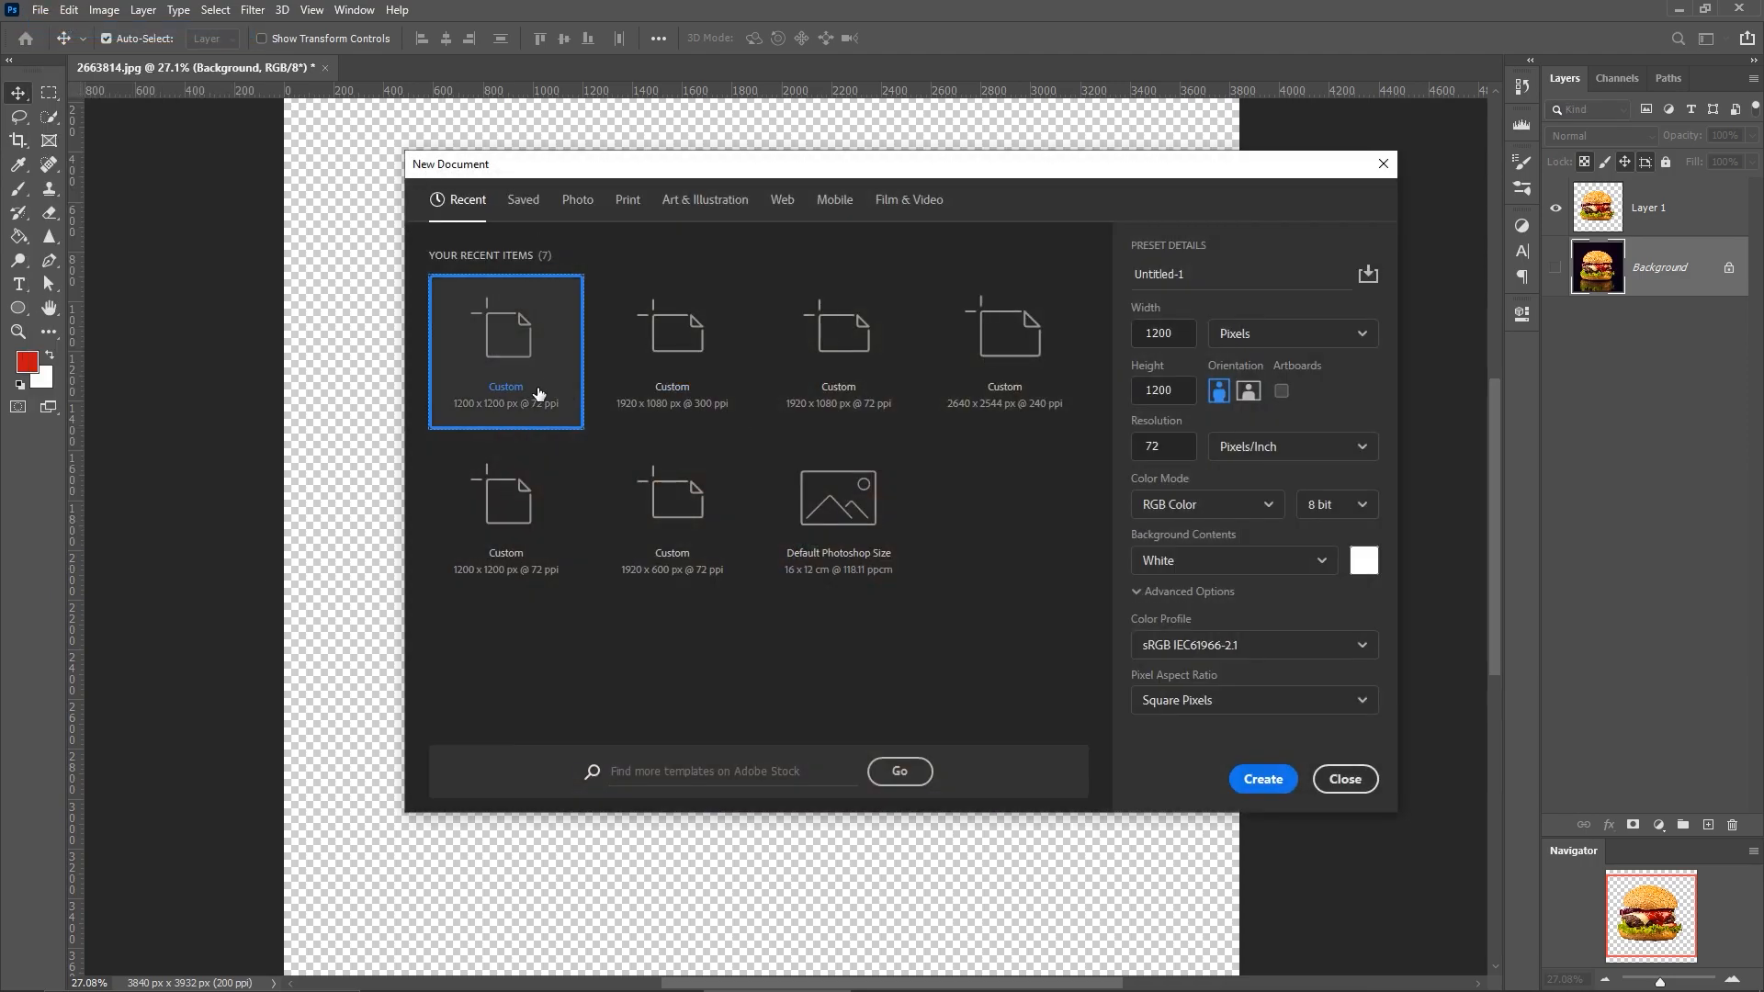
click(538, 390)
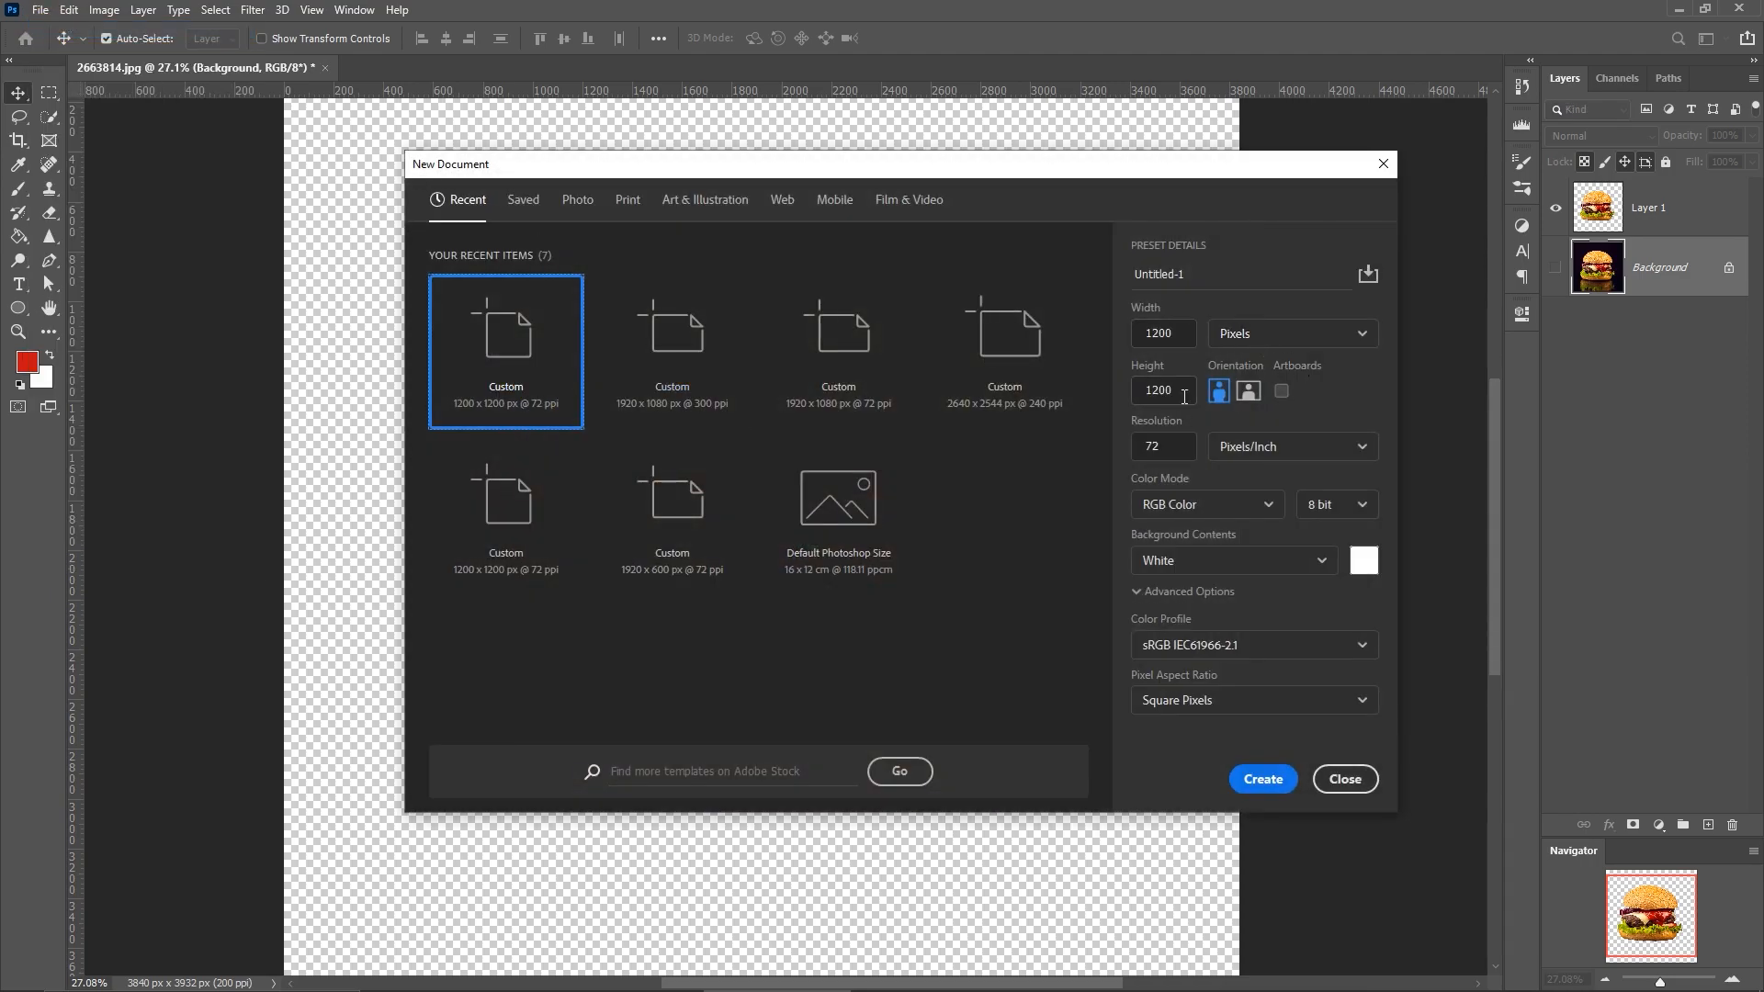
click(1263, 779)
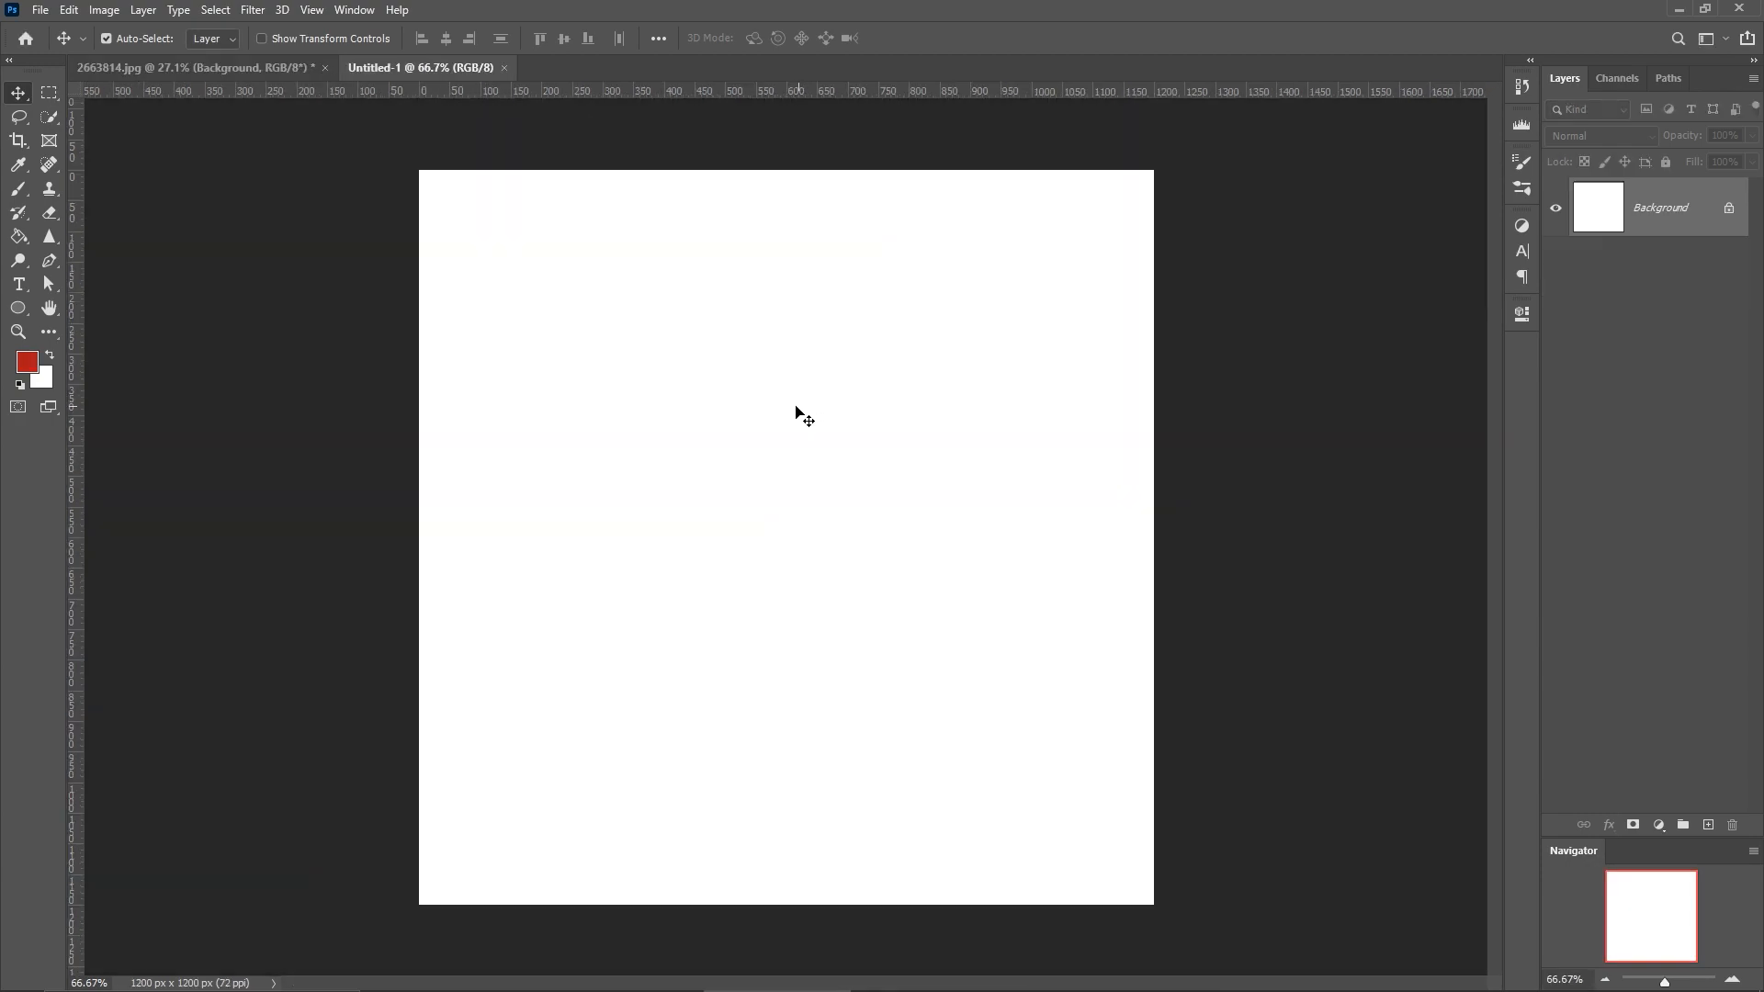
Move the cut-out burger layer from 2663814.jpg into the new Untitled-1 document.
click(215, 65)
drag(646, 349, 719, 482)
ctrl+drag(821, 504, 712, 504)
Scale the burger proportionally to about 31% and place it horizontally centred in the lower part of the canvas.
click(73, 13)
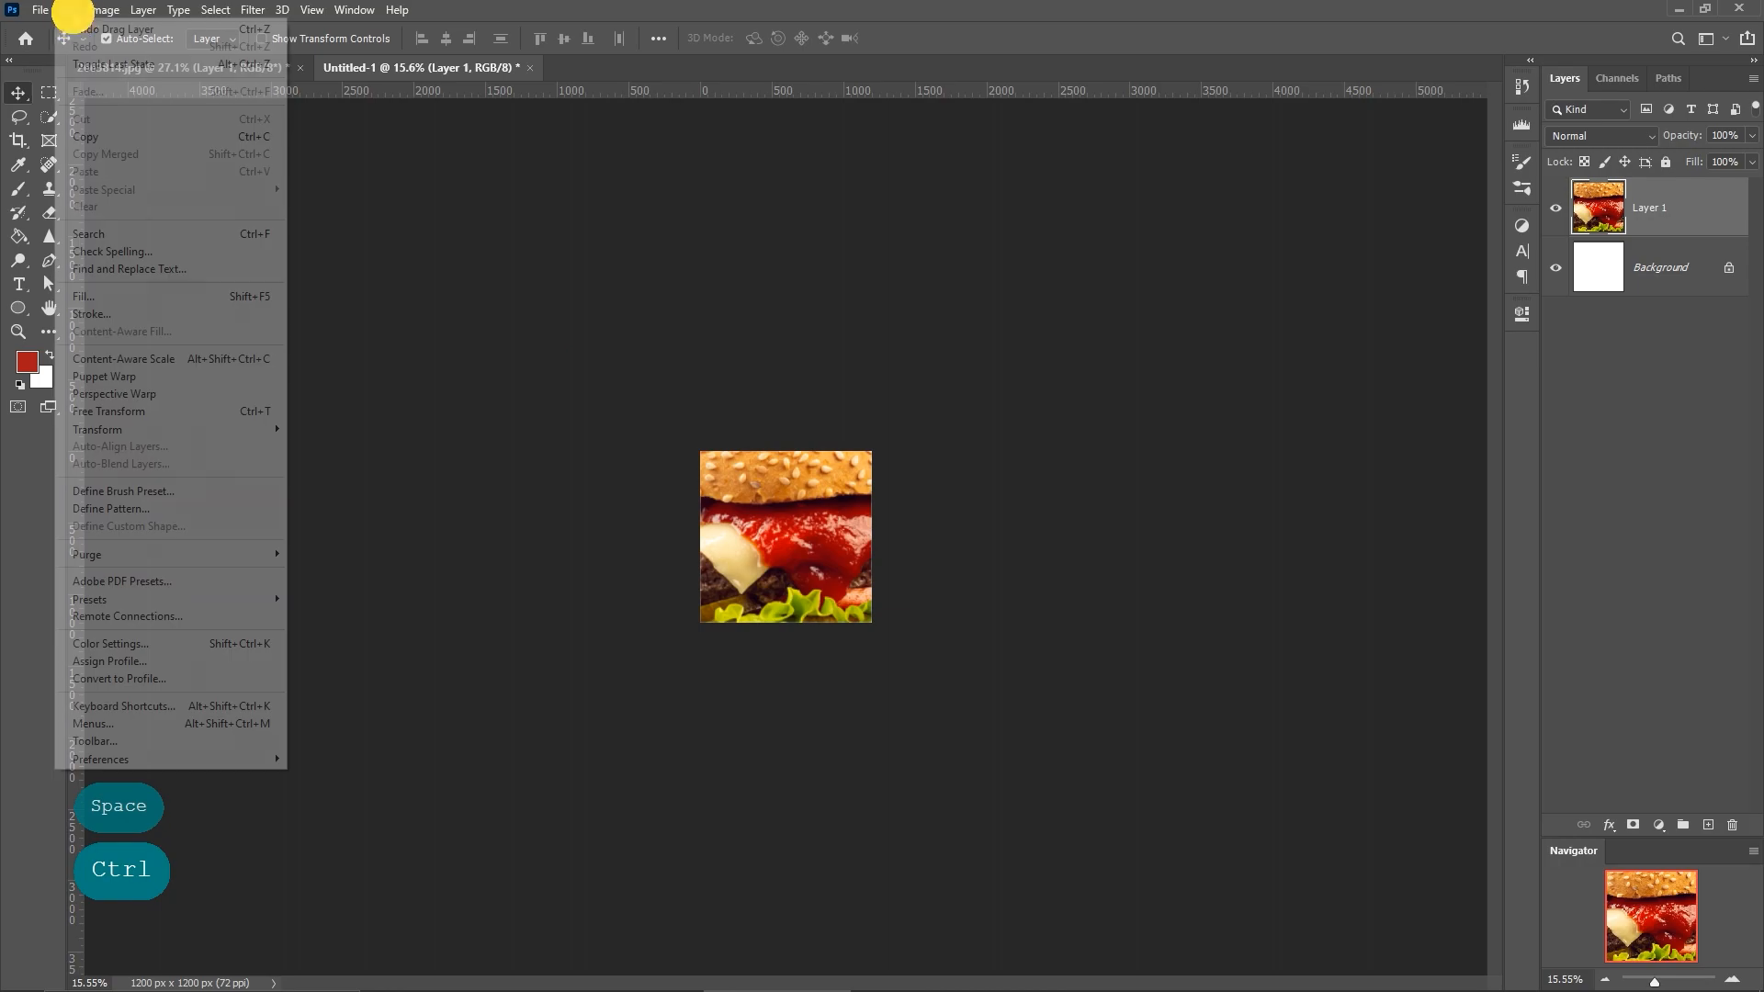
click(135, 413)
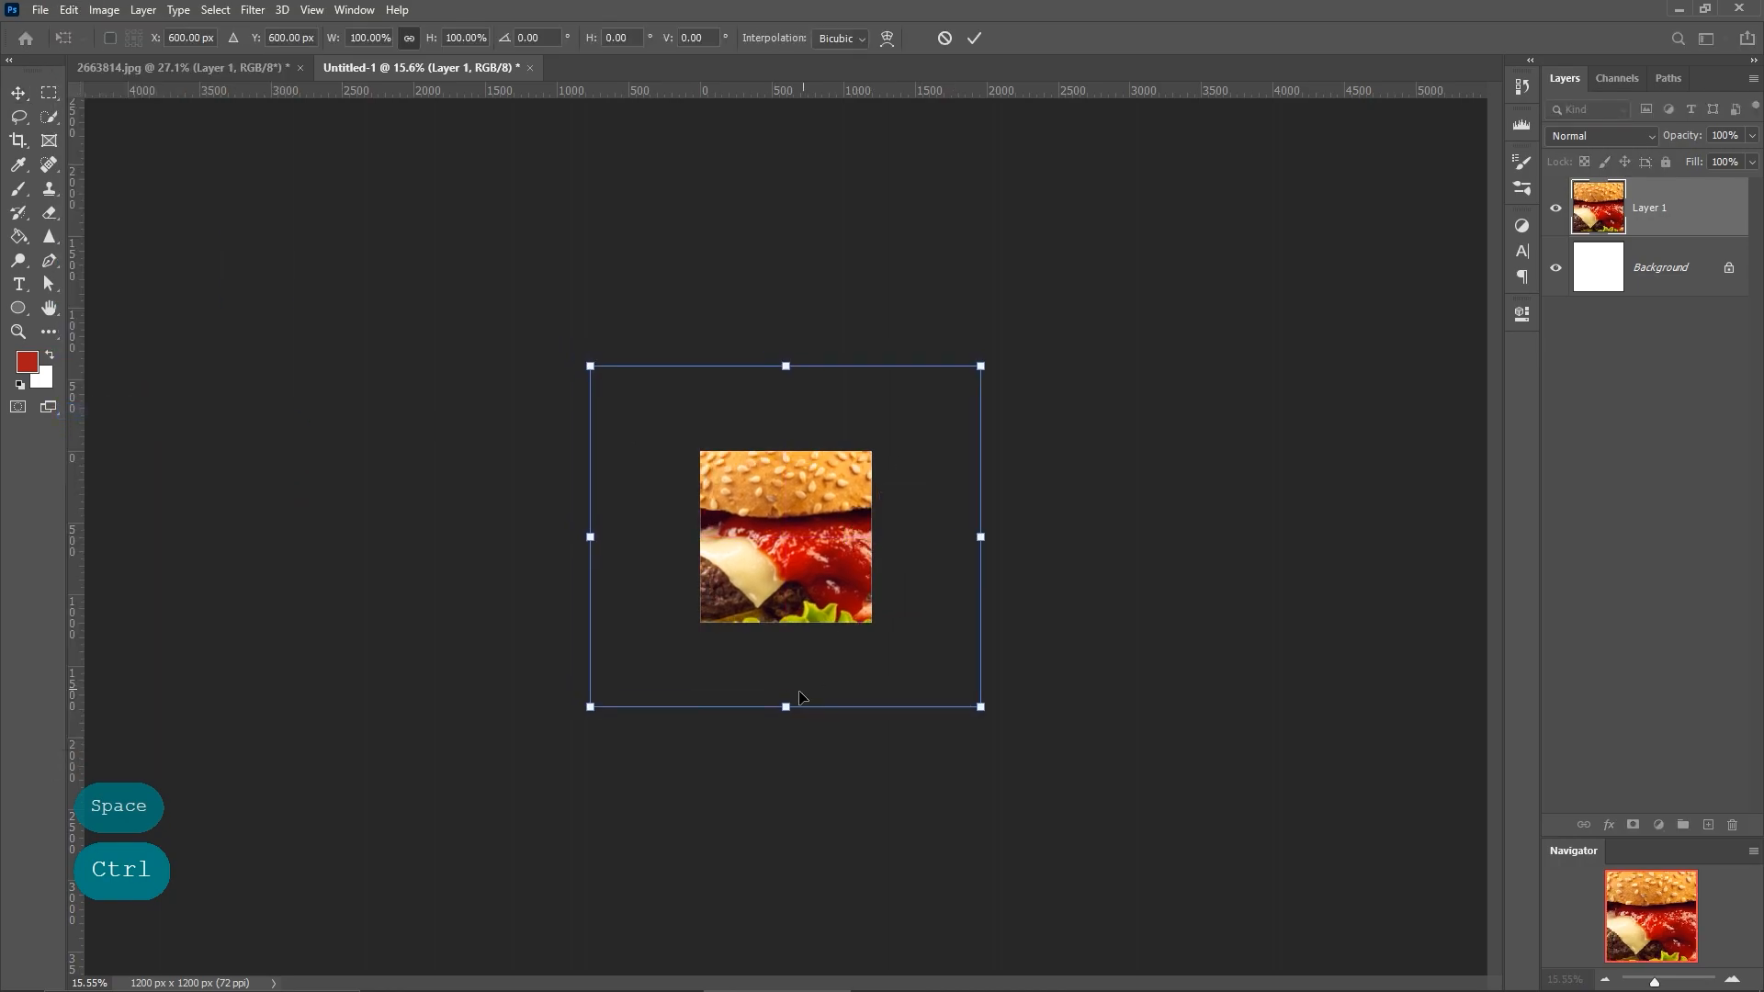
mouse_move(784, 701)
mouse_down()
mouse_move(791, 588)
mouse_move(913, 630)
mouse_move(907, 675)
mouse_up()
key(ctrl+space)
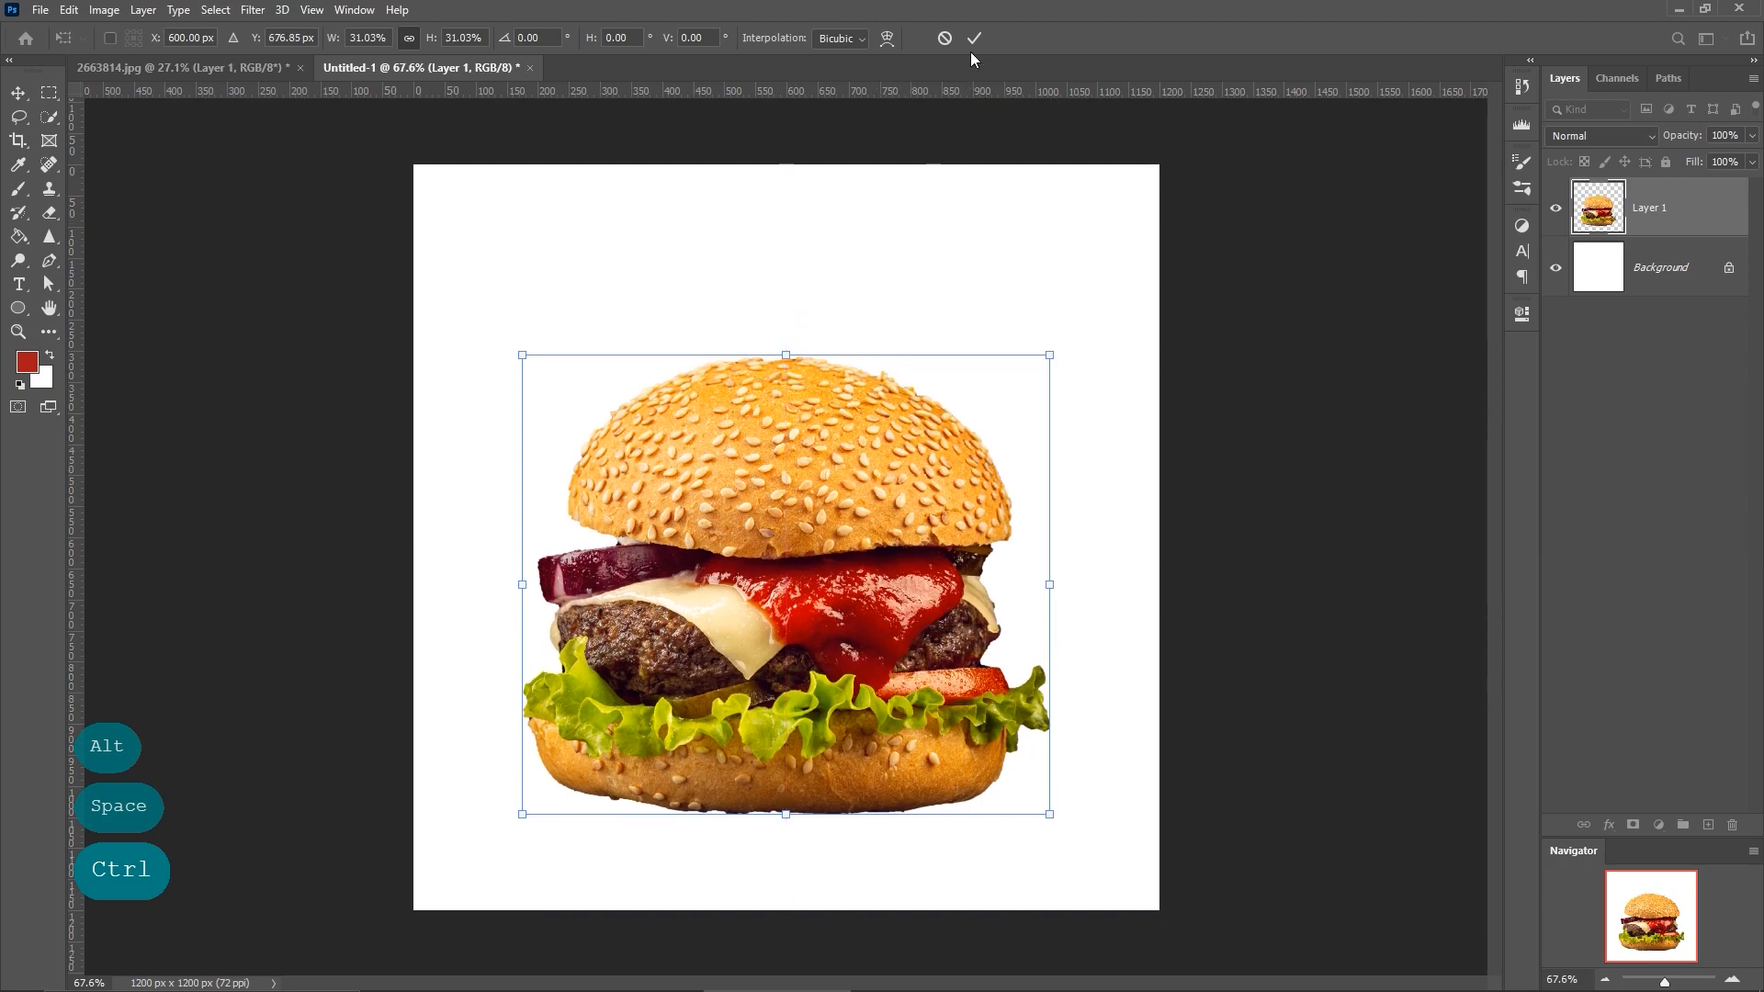
click(969, 40)
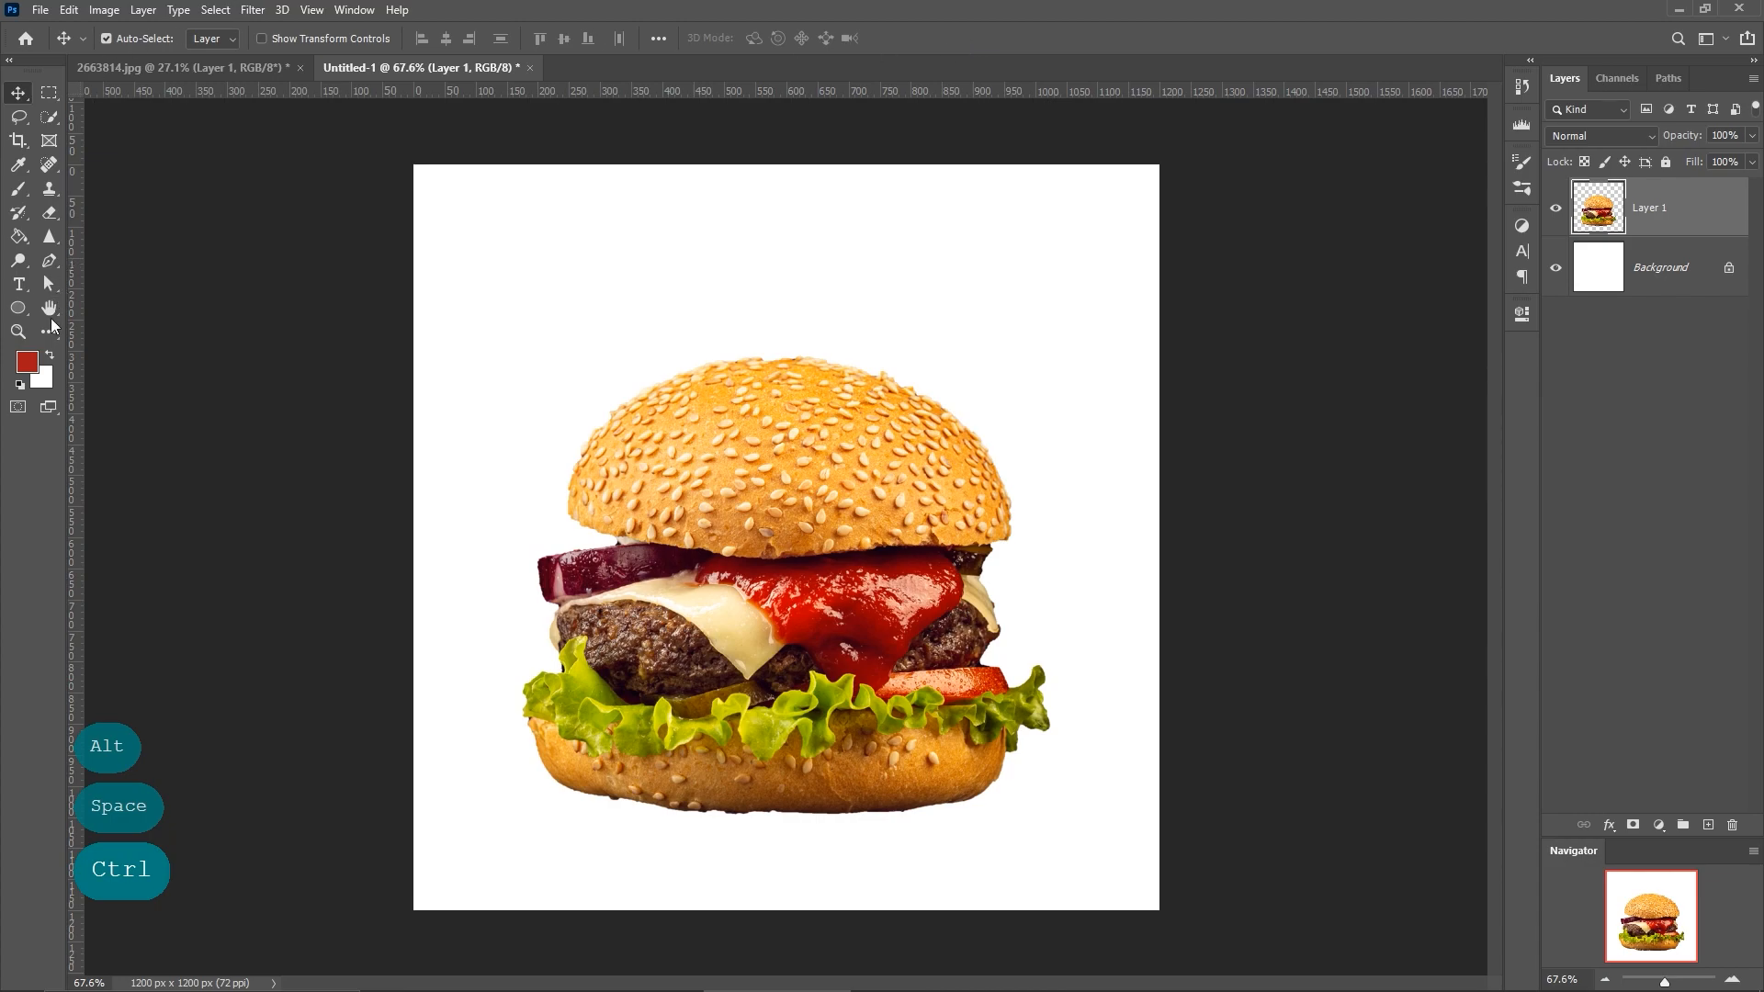
Set the foreground colour to black.
click(28, 363)
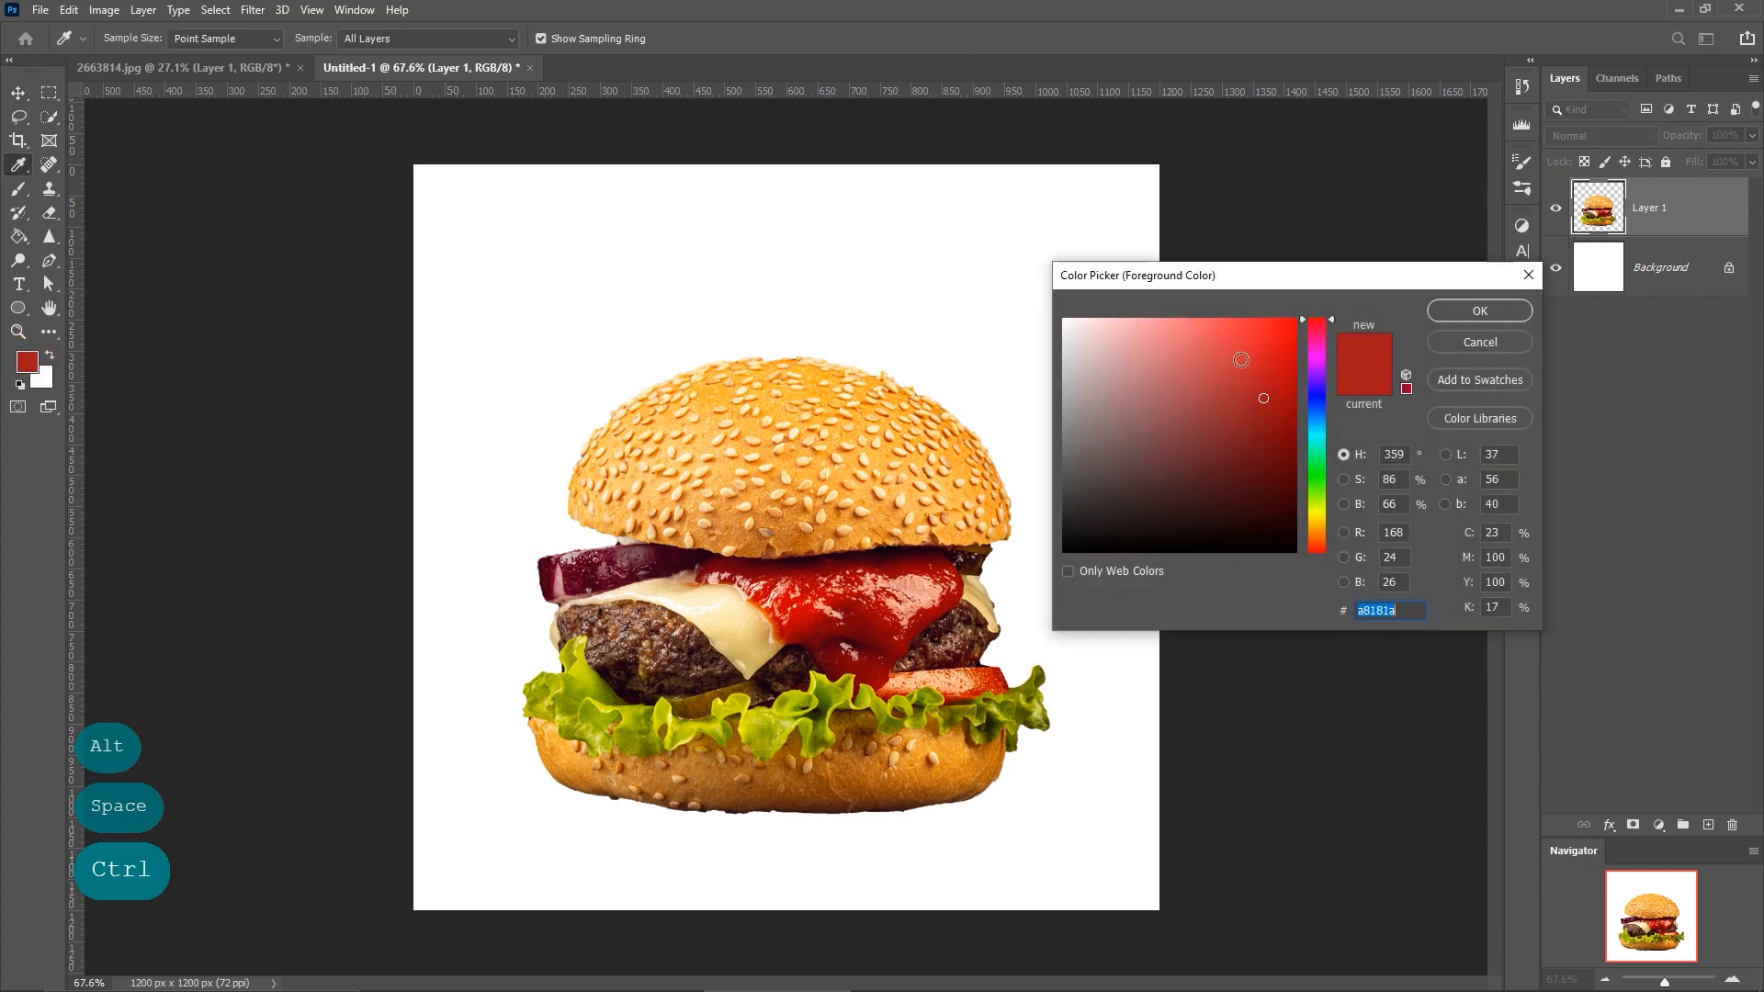
click(1066, 551)
click(1453, 314)
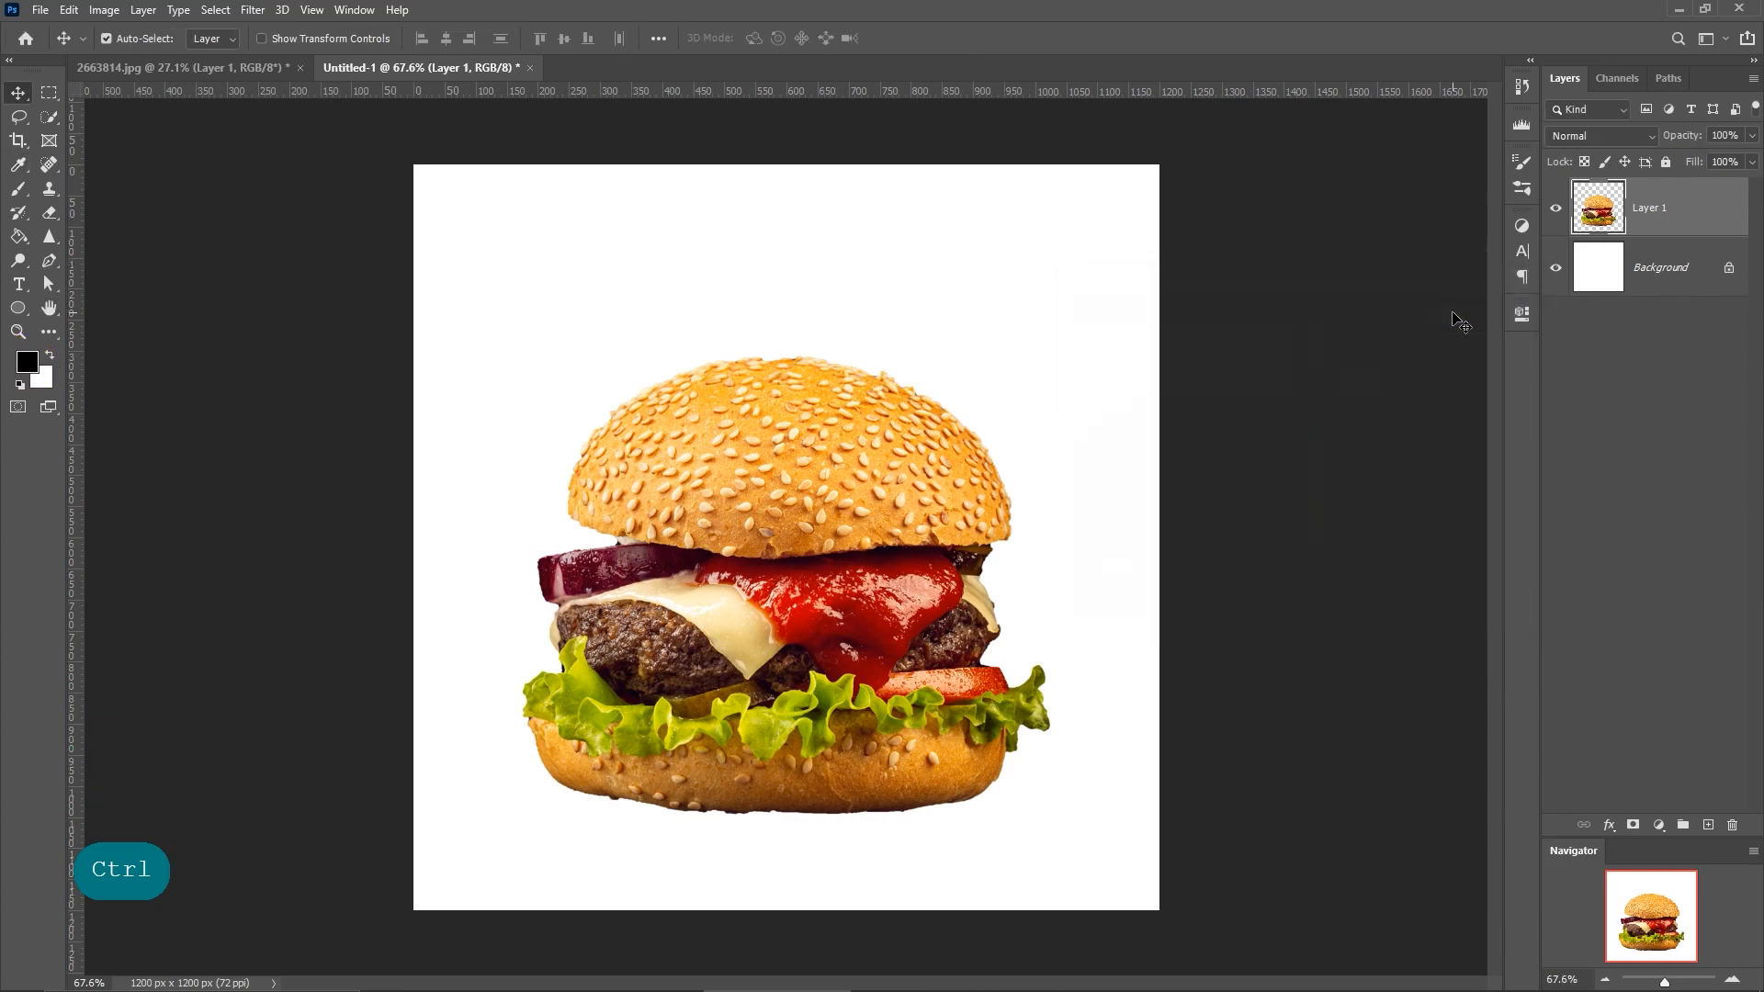
Choose the Soft Round preset from General Brushes for the Brush tool.
click(27, 194)
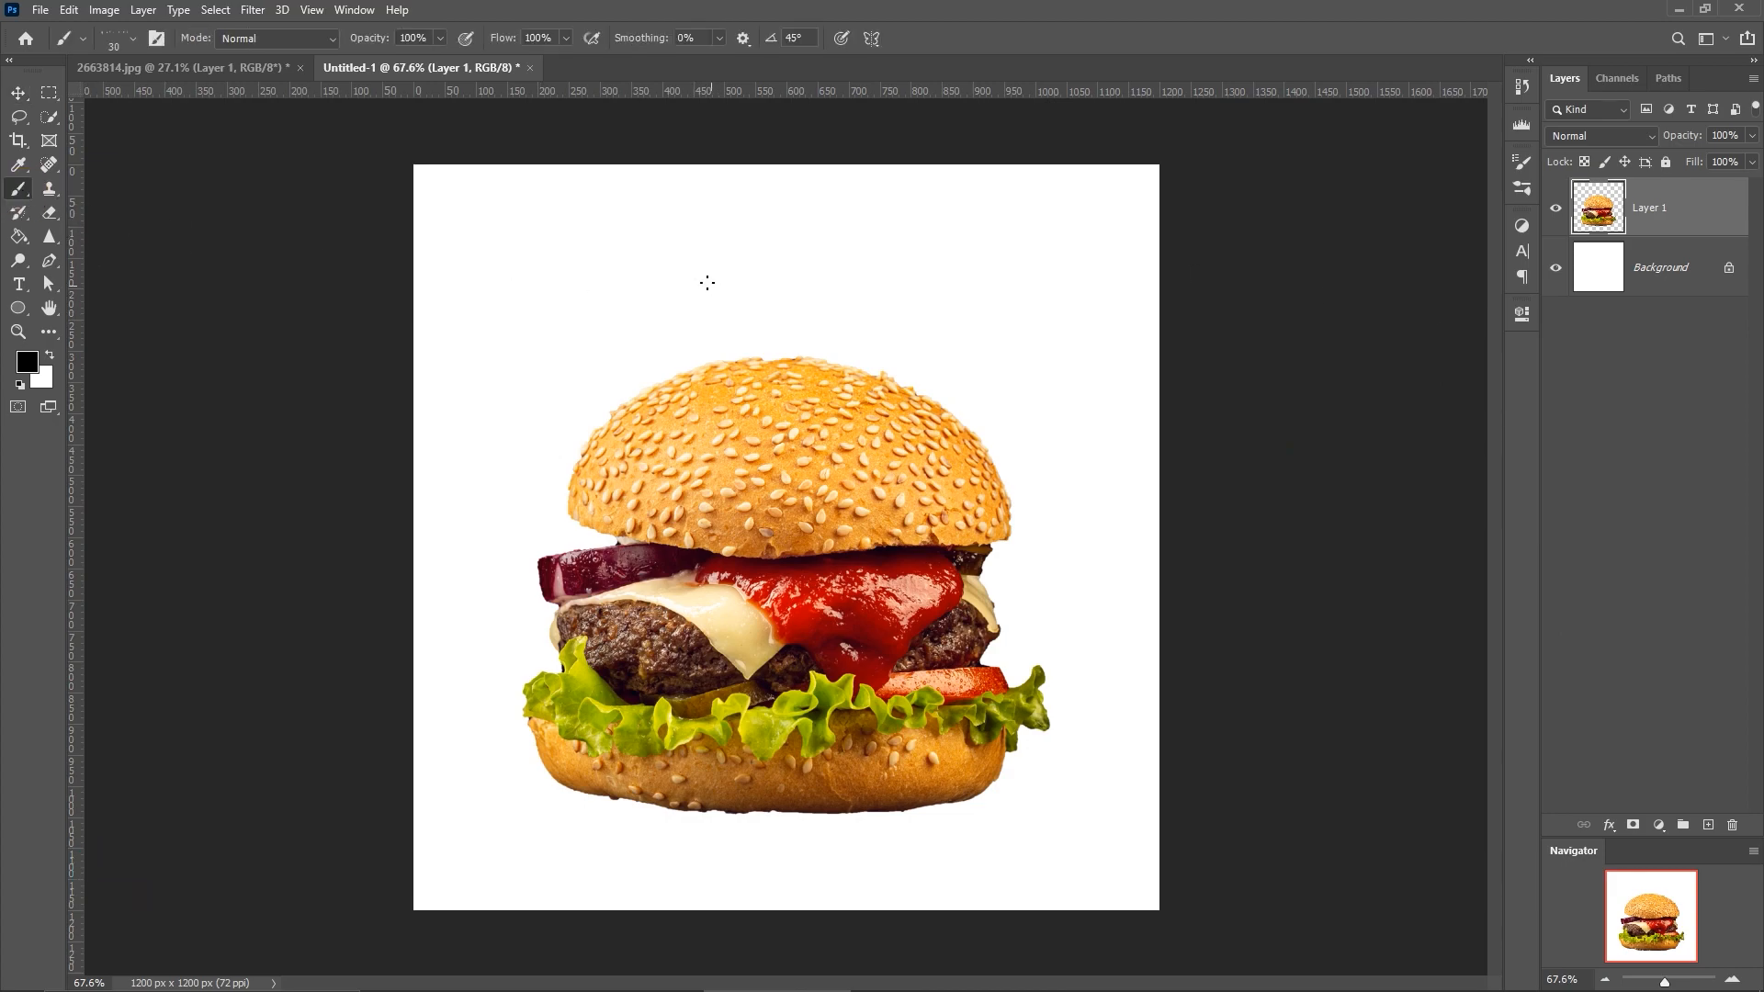
click(134, 37)
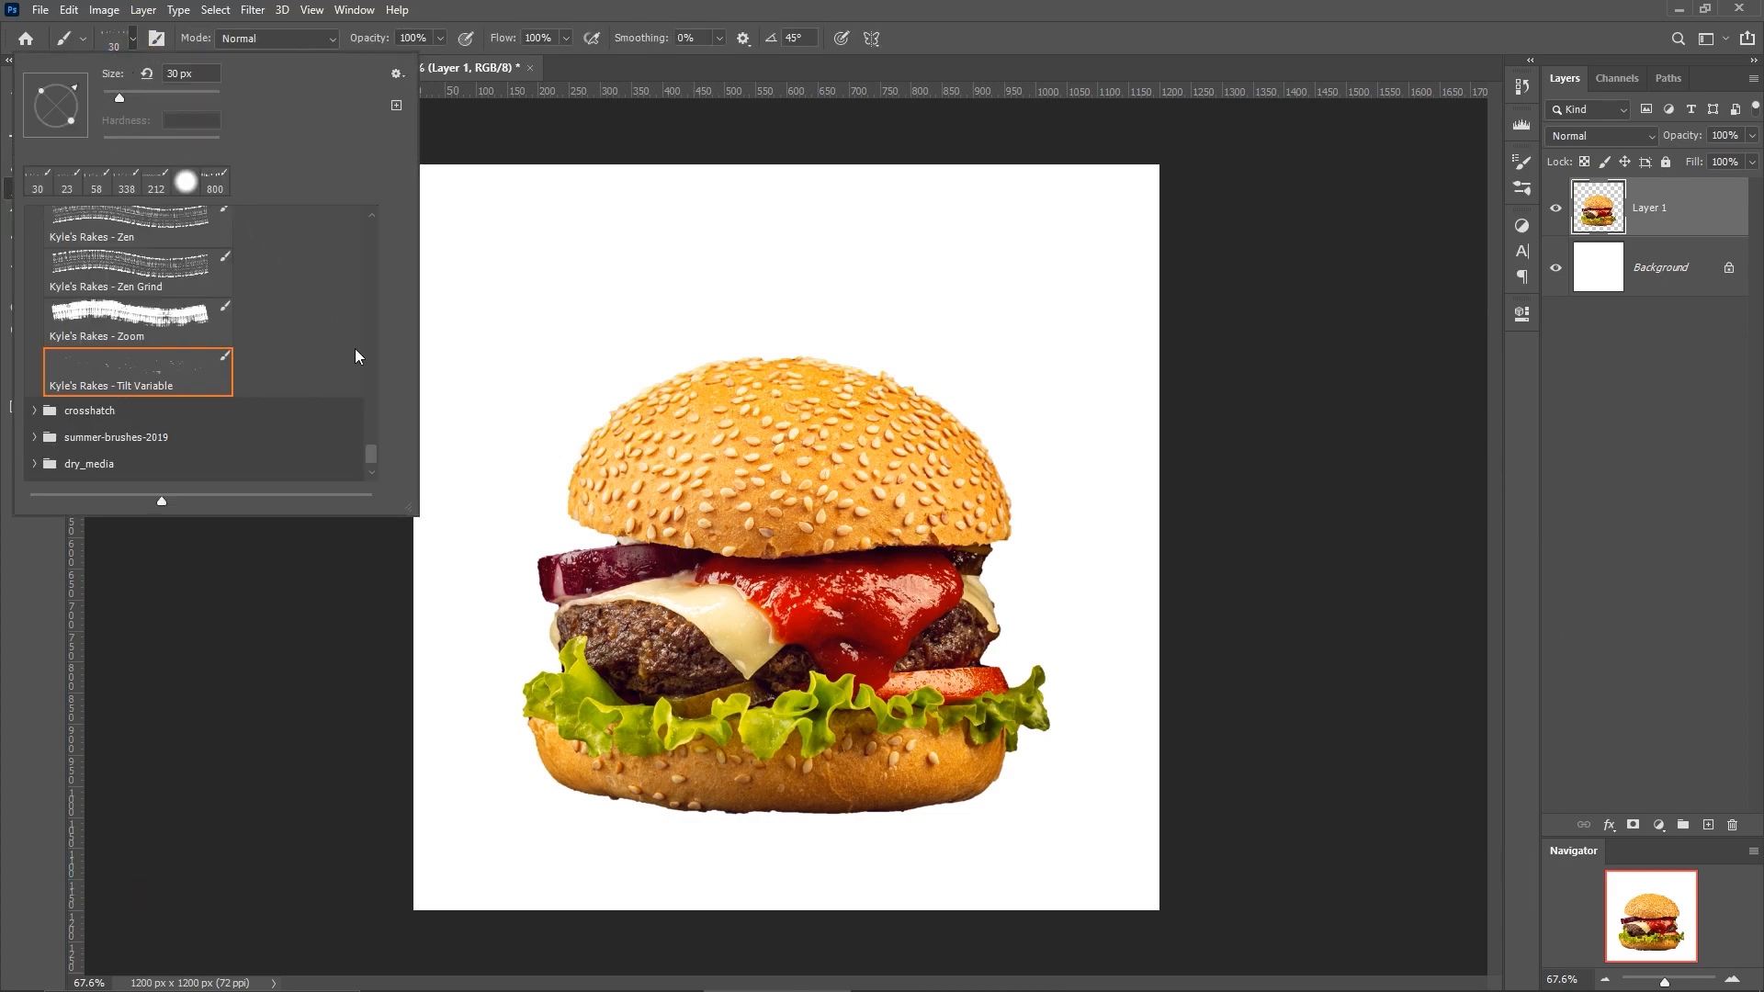
drag(372, 461, 365, 211)
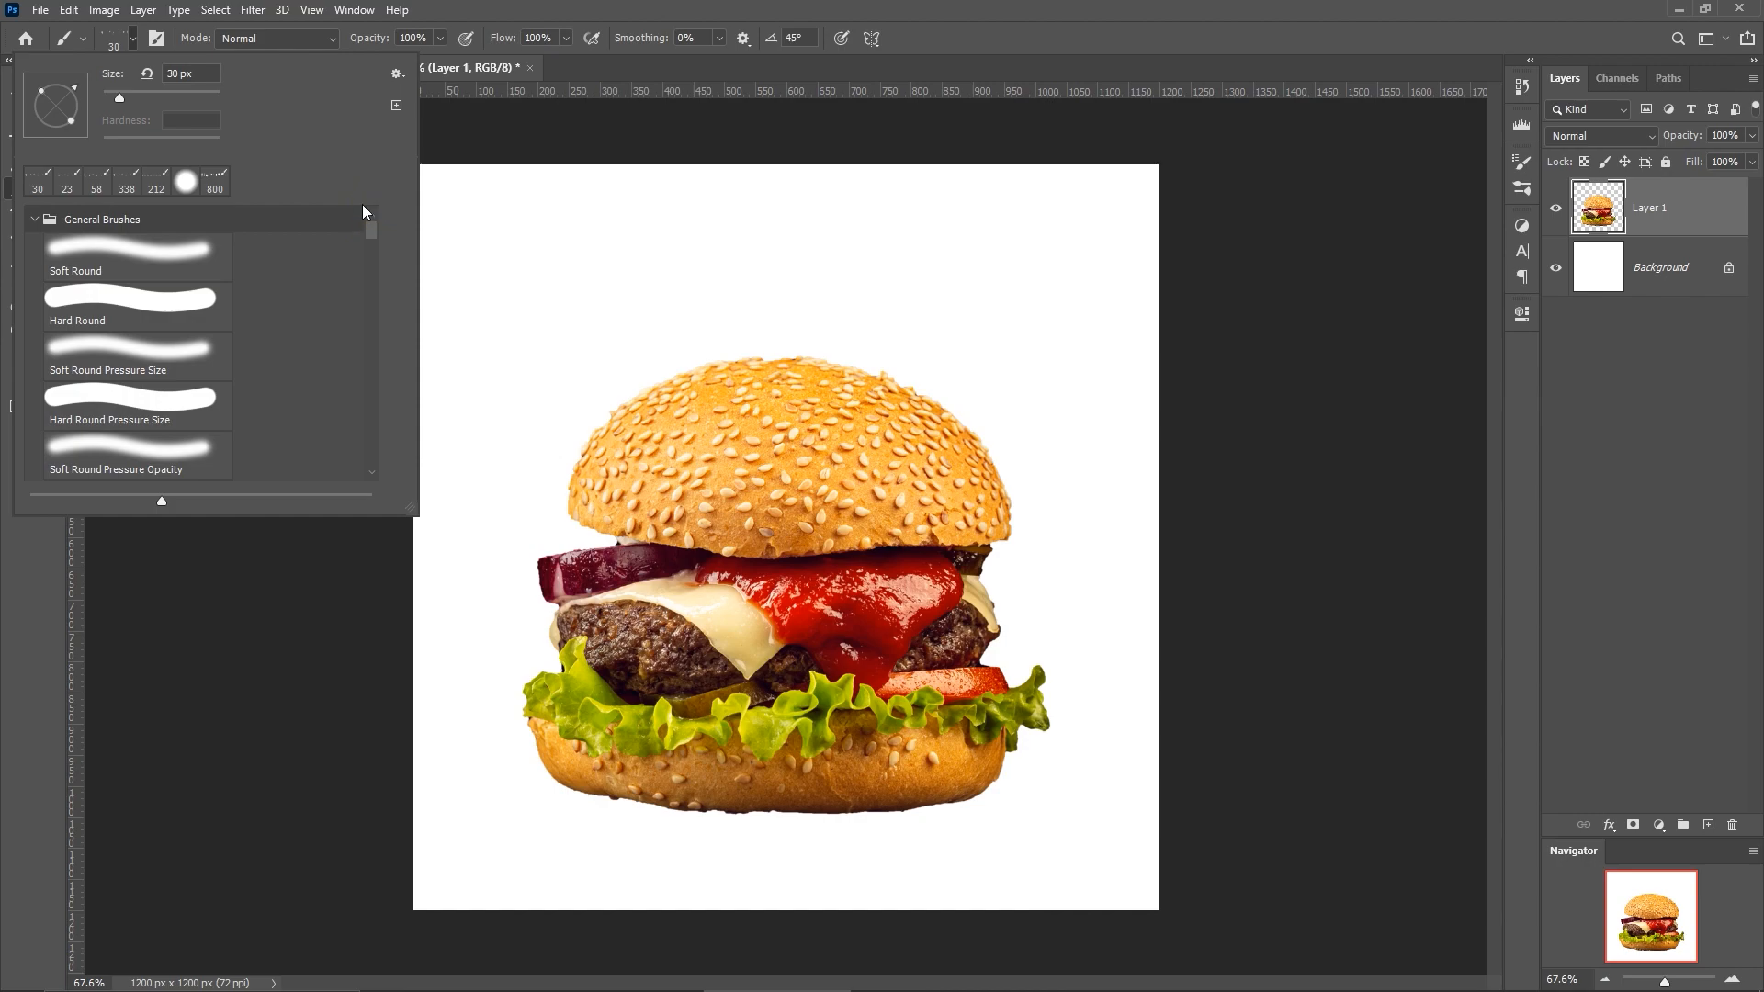
click(152, 262)
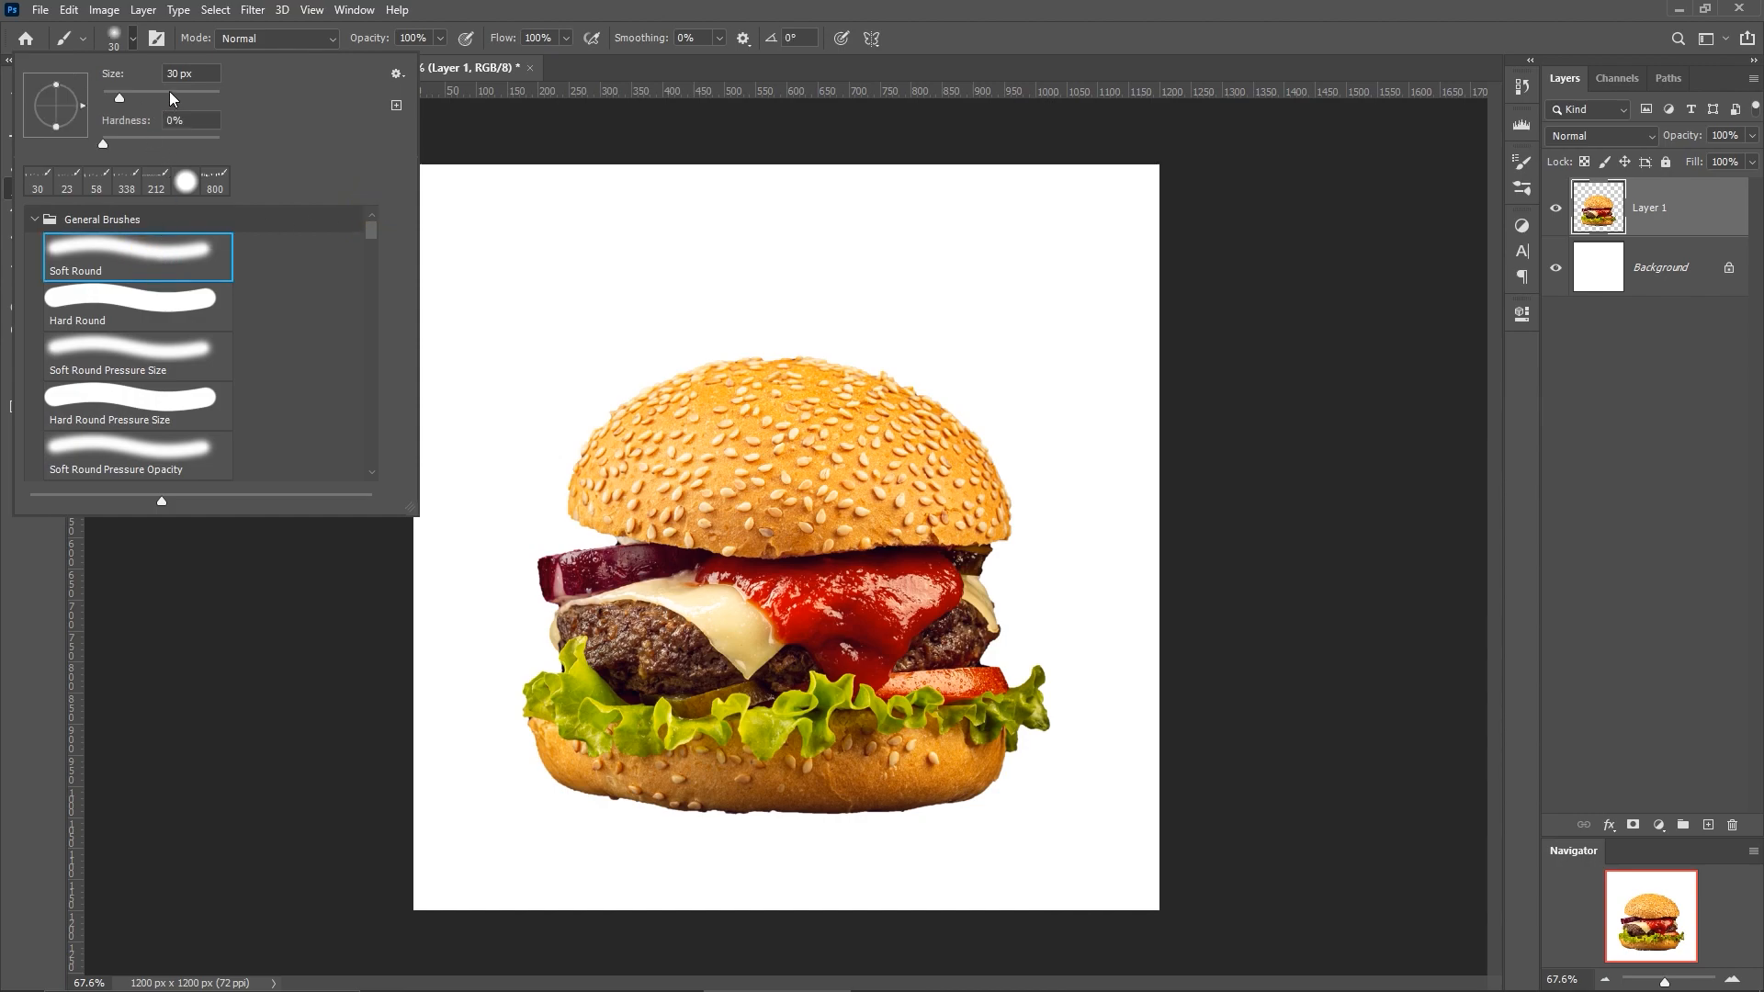
Set the brush size to 259 px and its hardness to 52%.
click(194, 93)
click(163, 137)
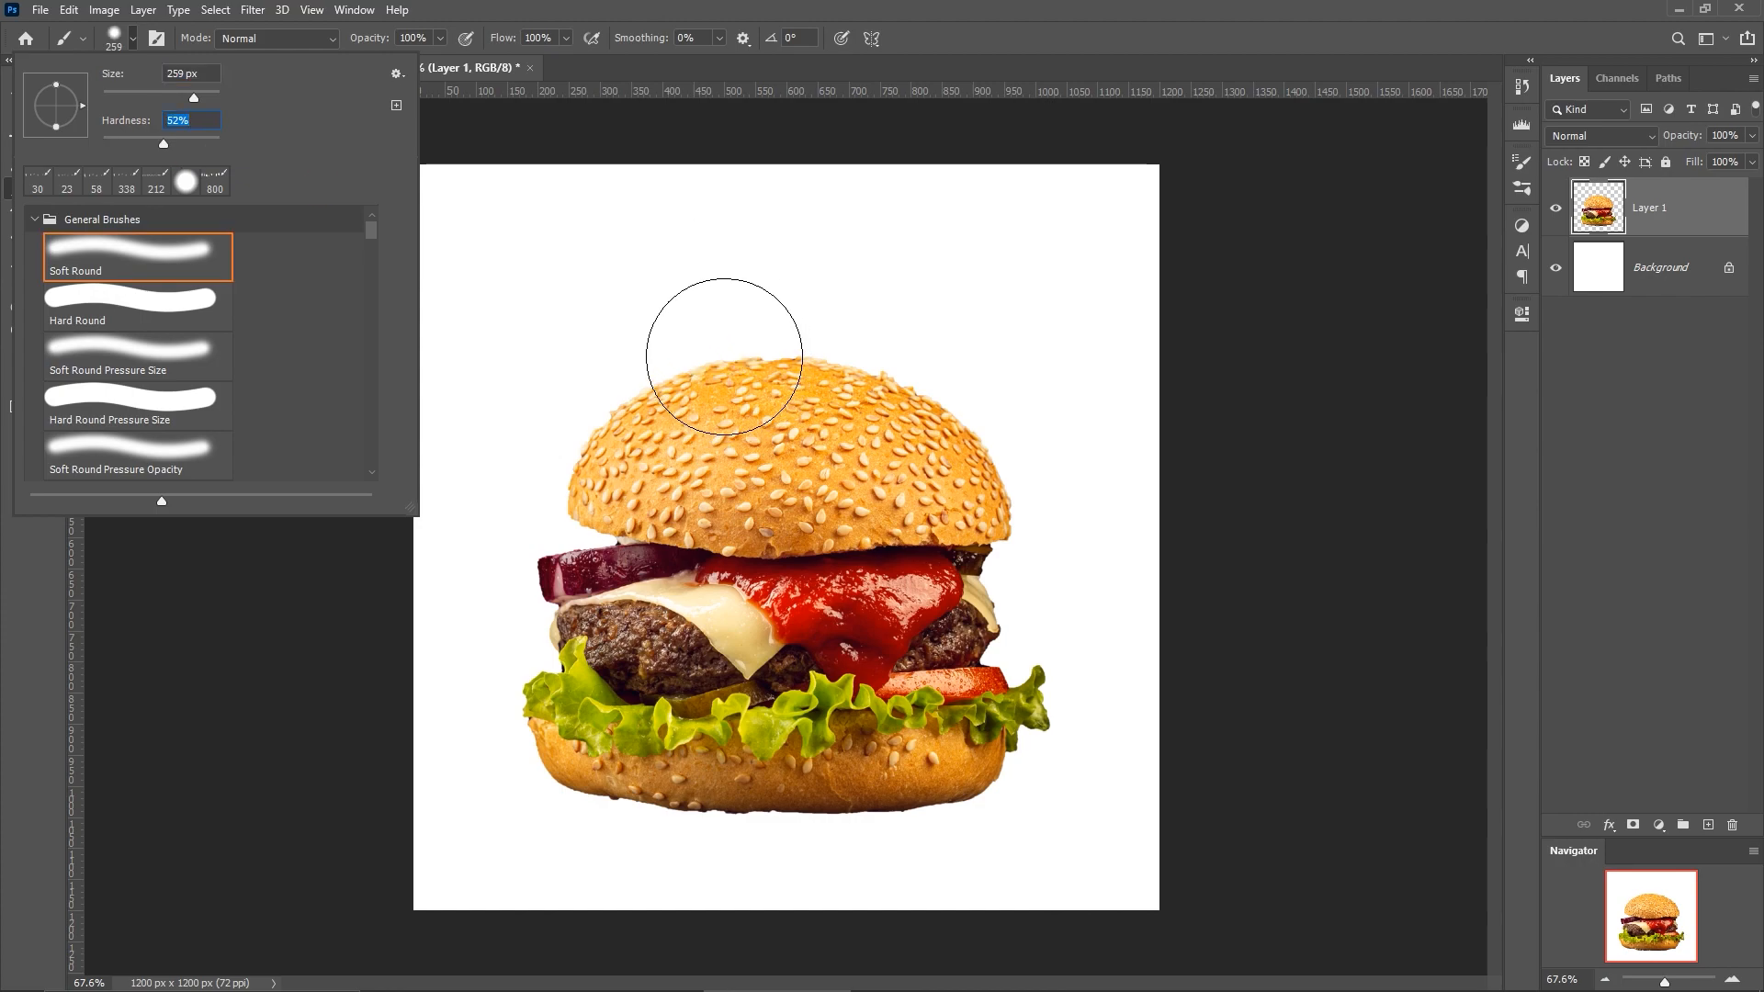
click(930, 30)
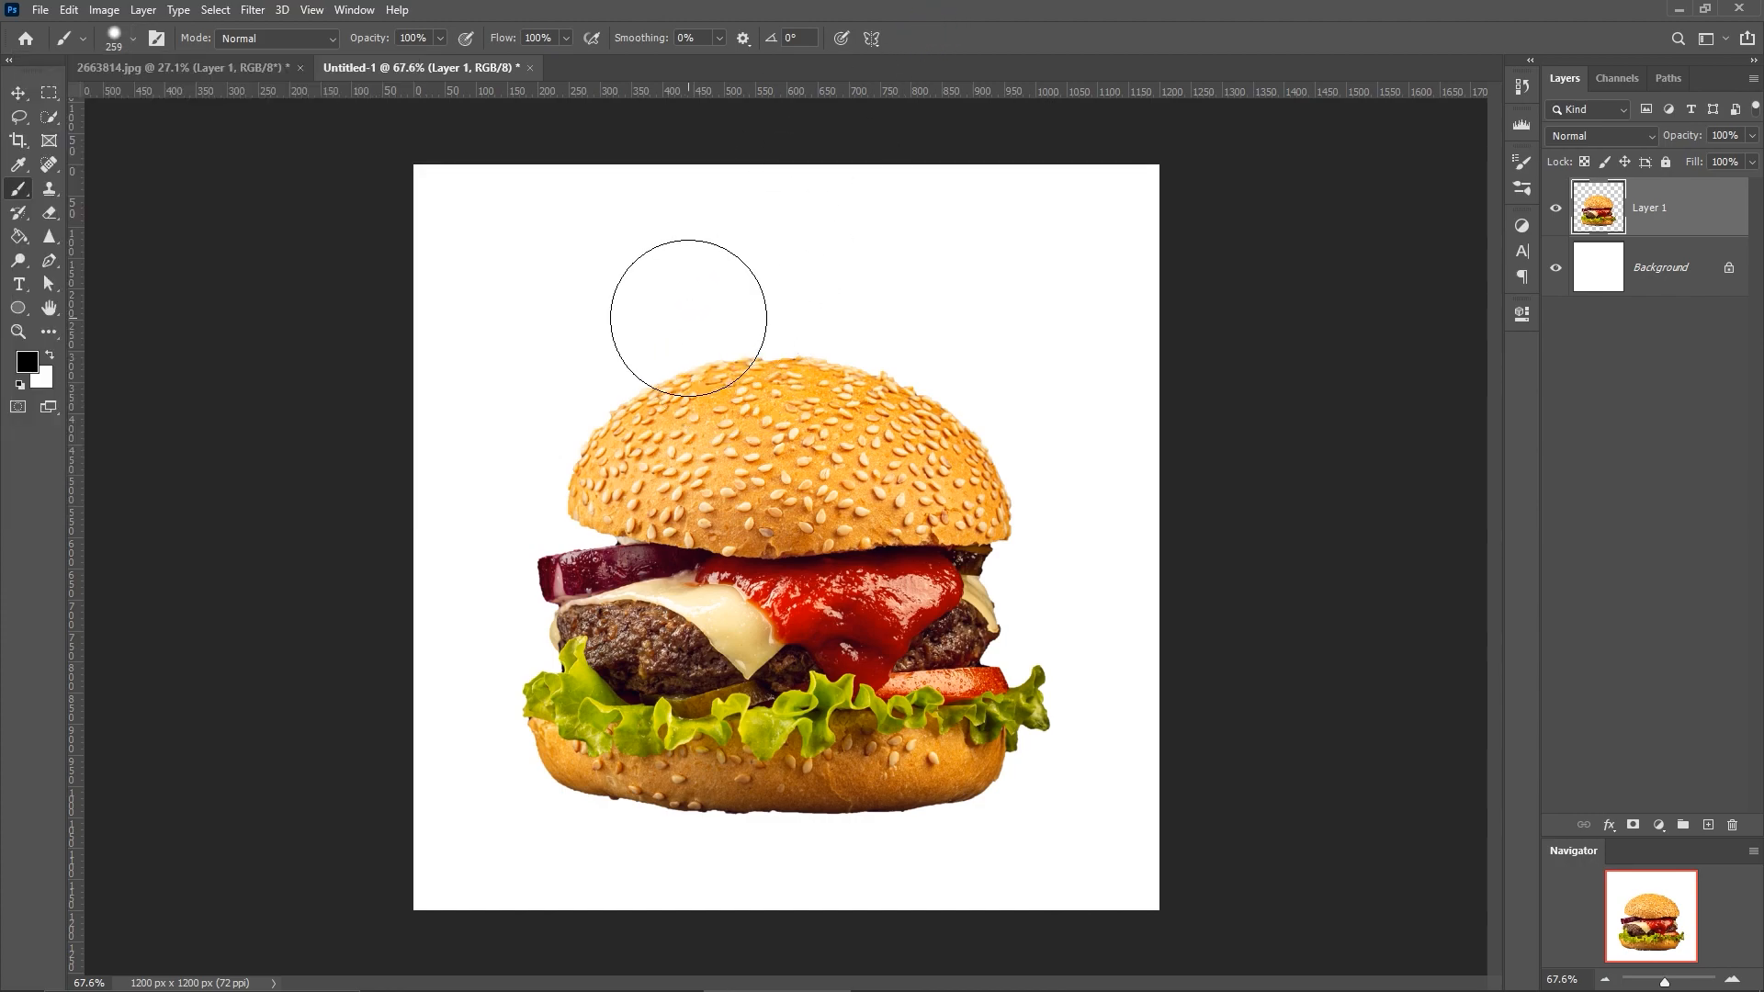
Paint a single black dab on a new layer and place that layer beneath the burger layer.
click(1709, 830)
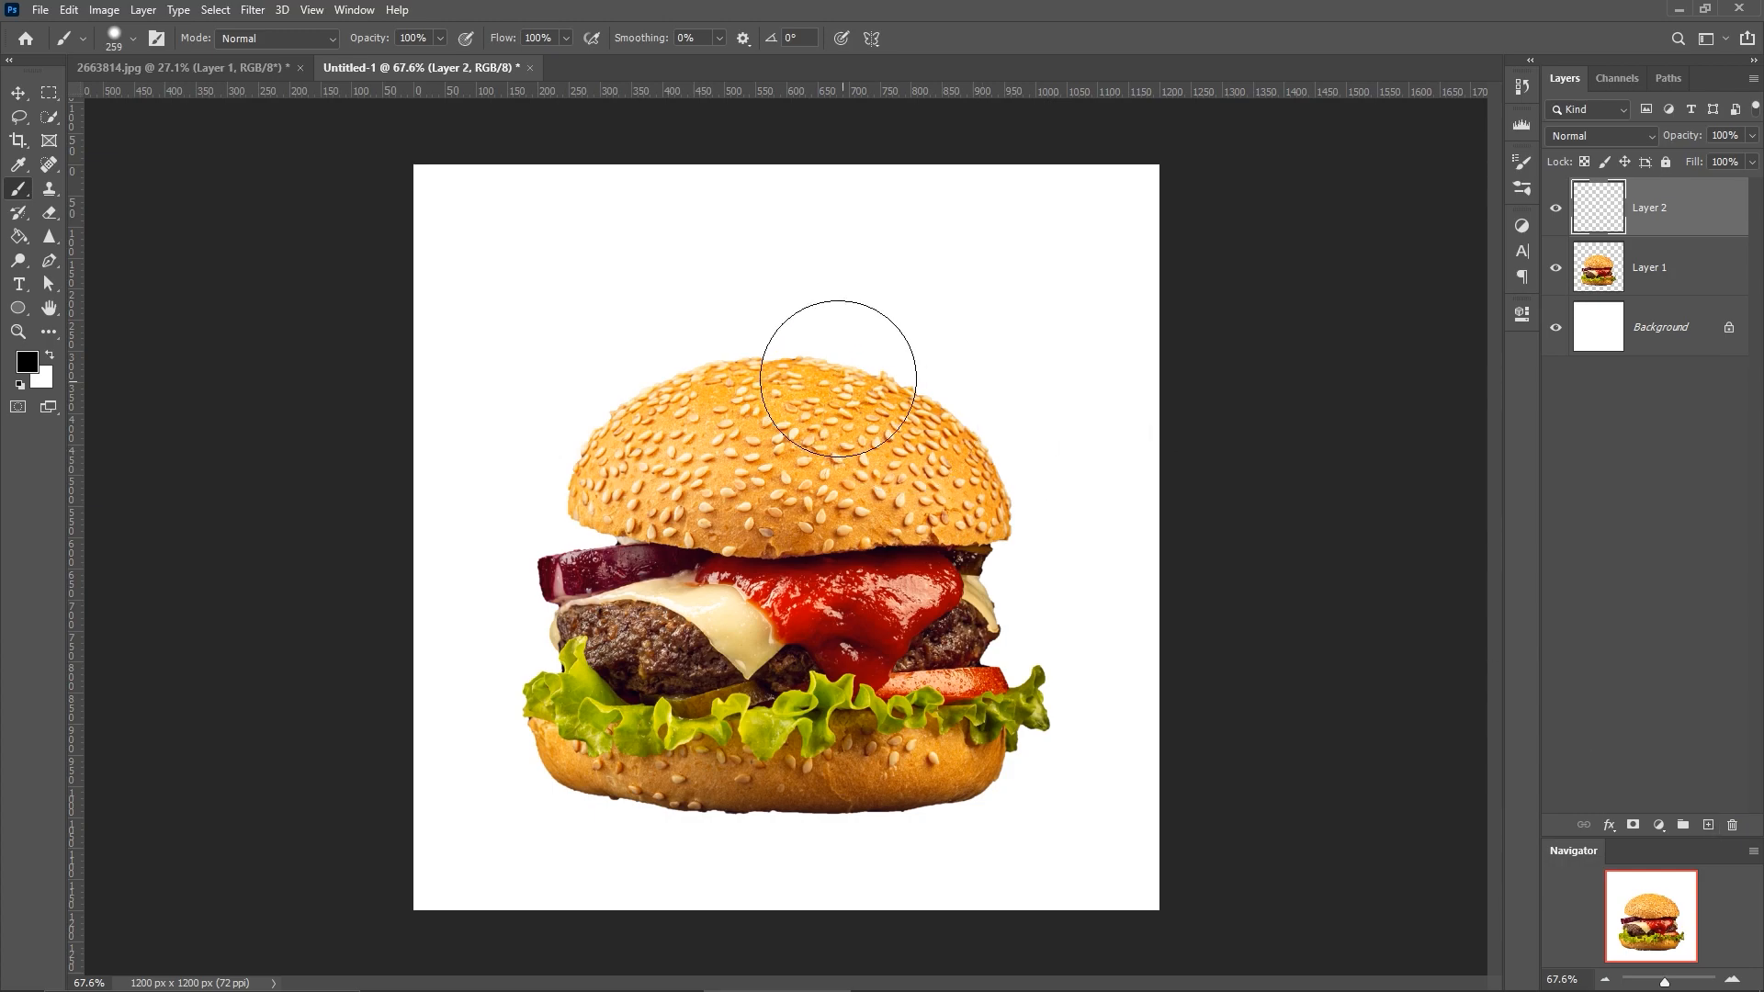
click(681, 326)
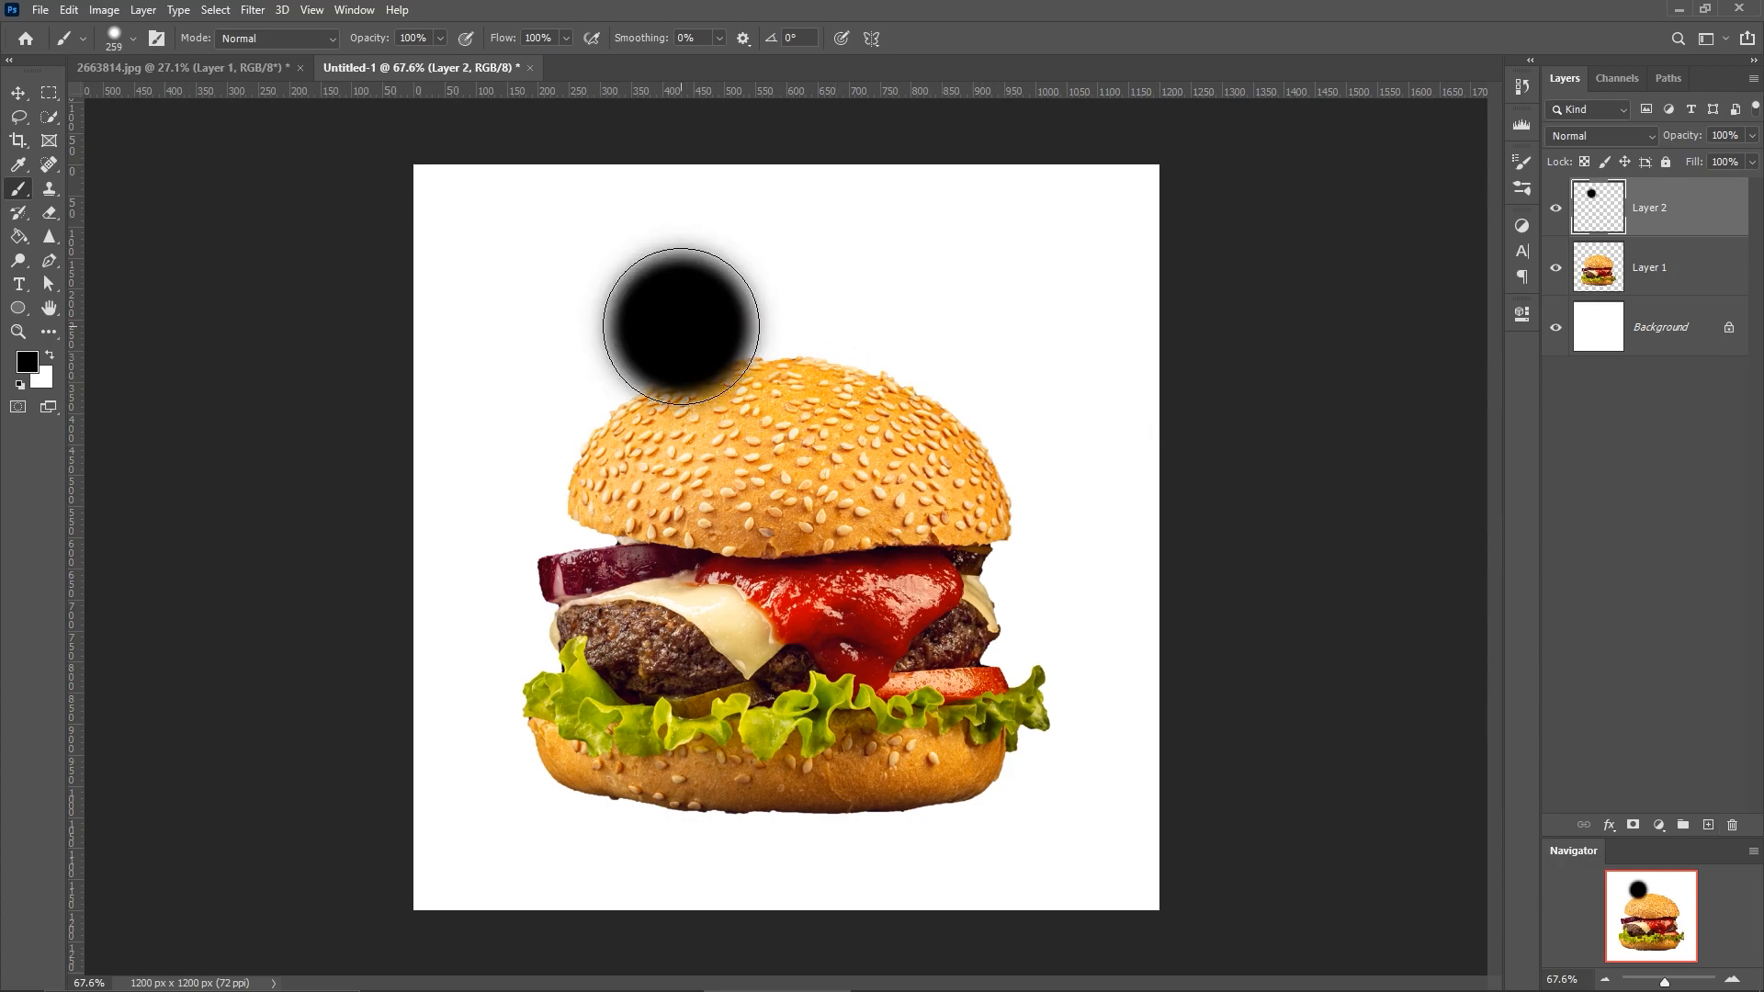
click(18, 92)
drag(1662, 227, 1654, 281)
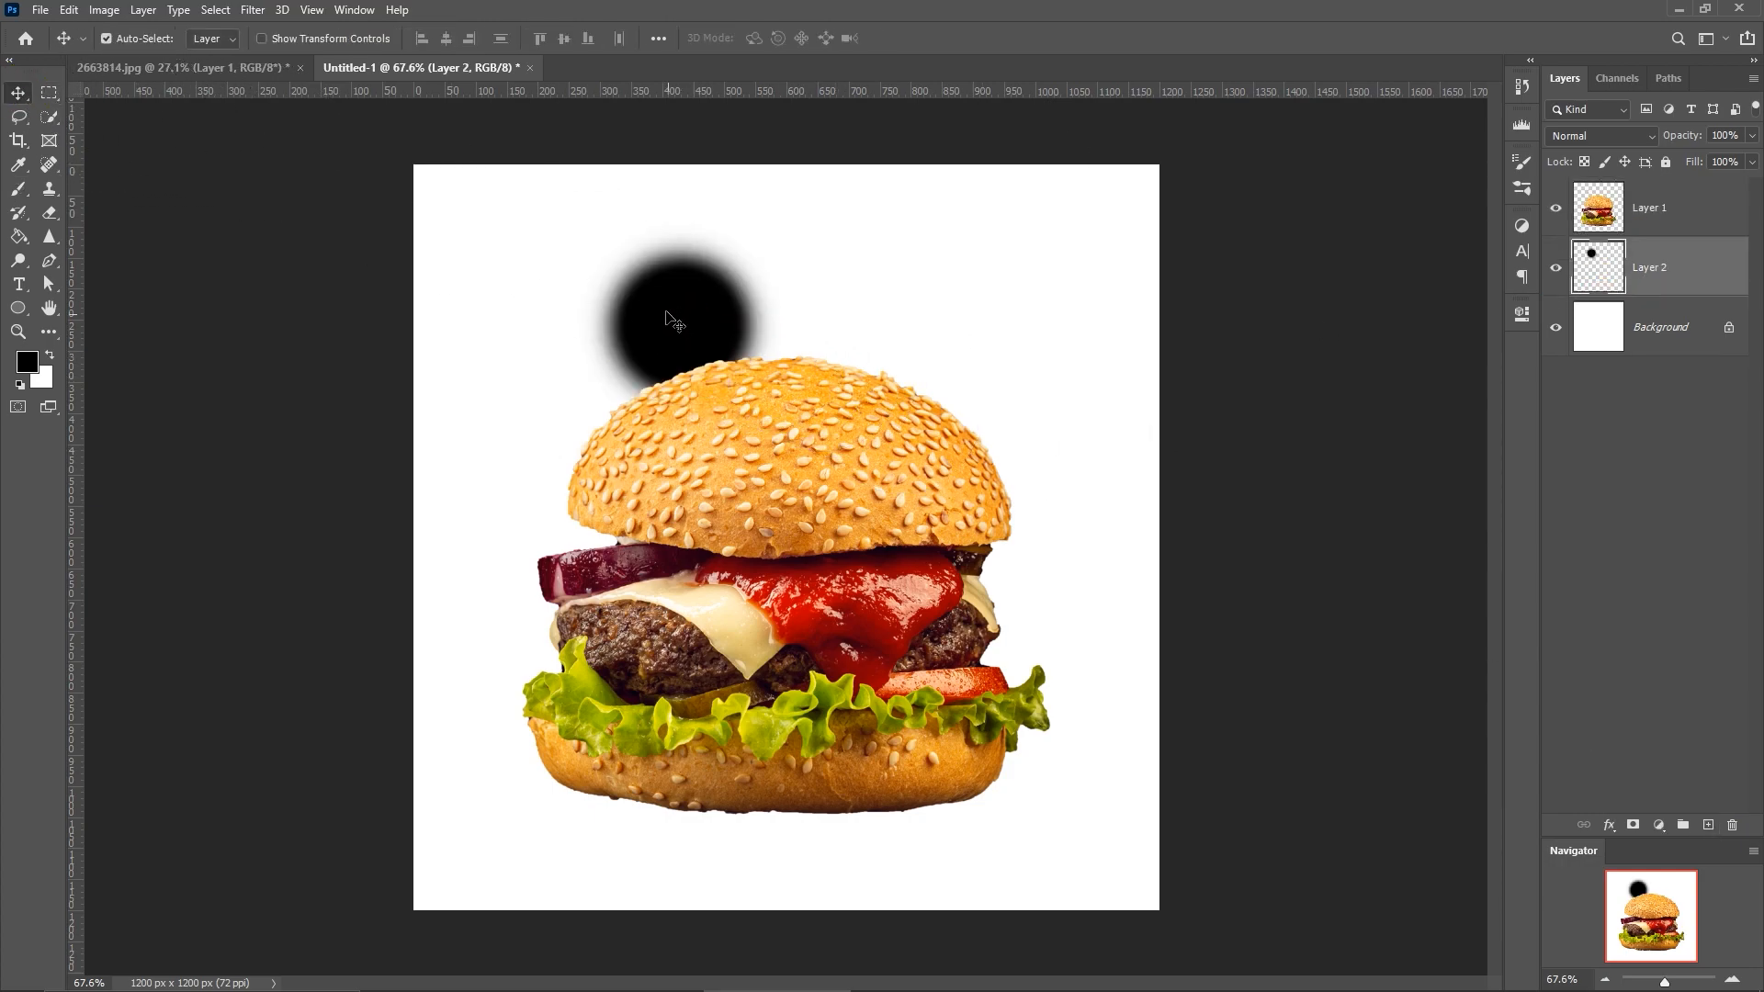
Free-transform the black dot to about 8% height and 295% width, centred along the burger's base.
drag(670, 315, 1000, 367)
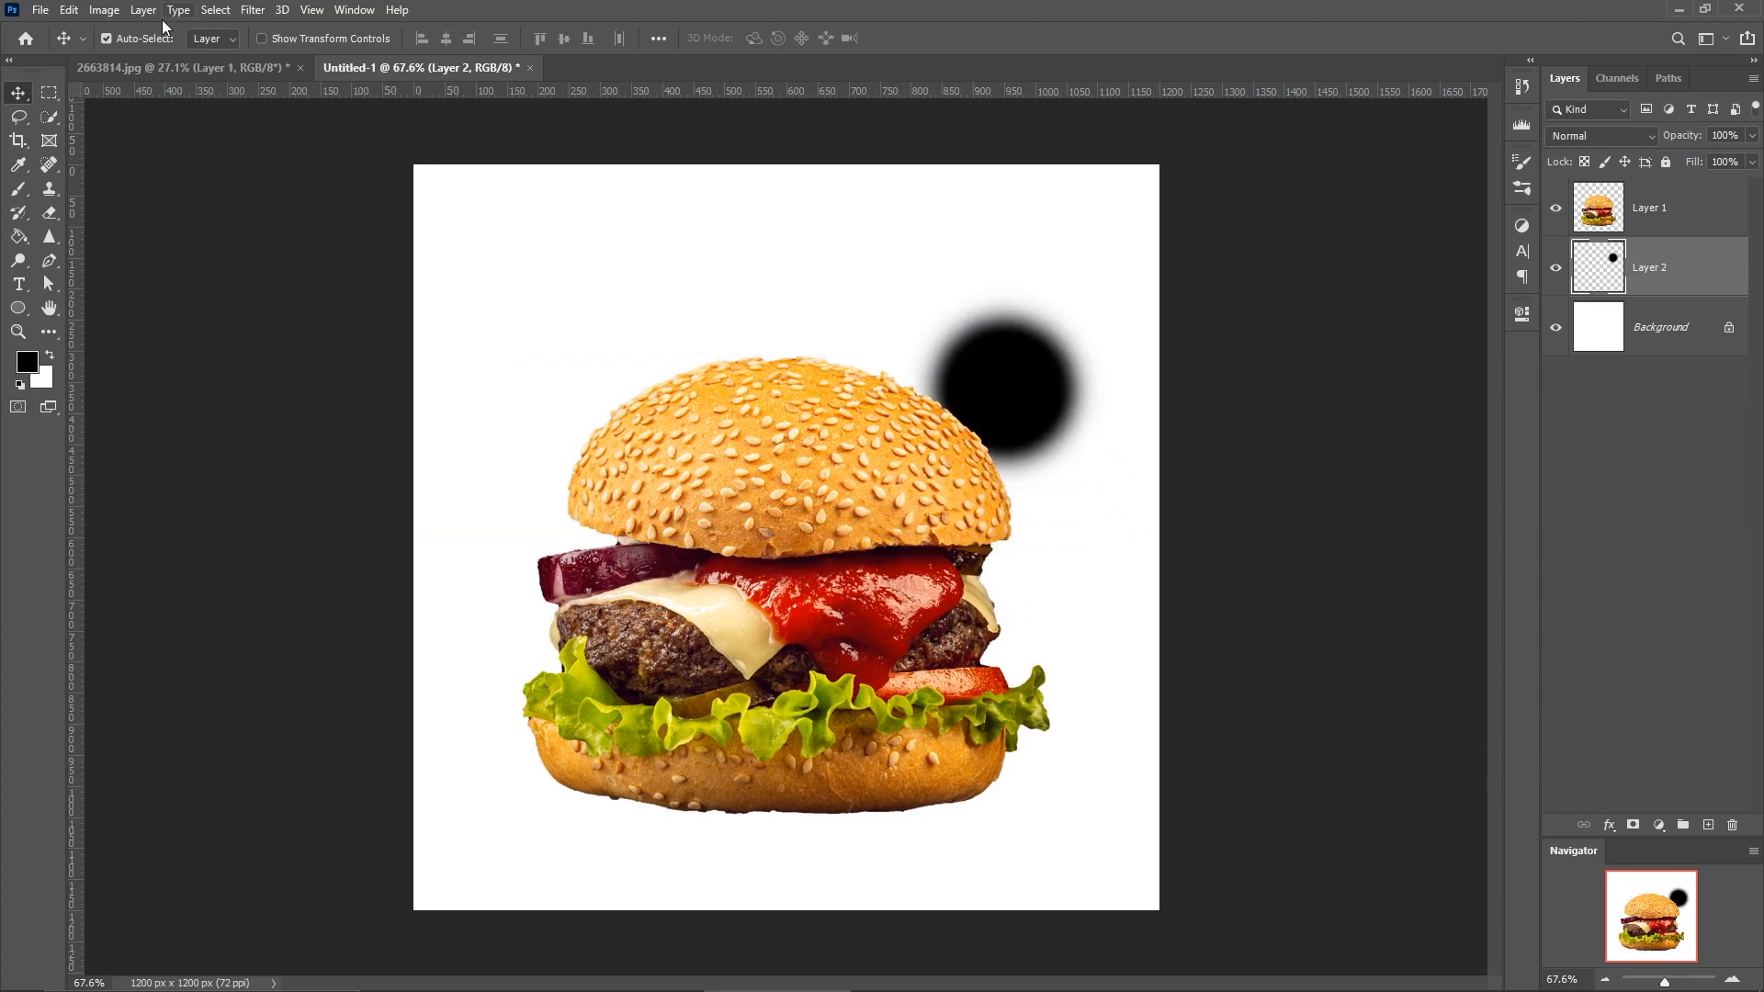
click(69, 10)
click(141, 404)
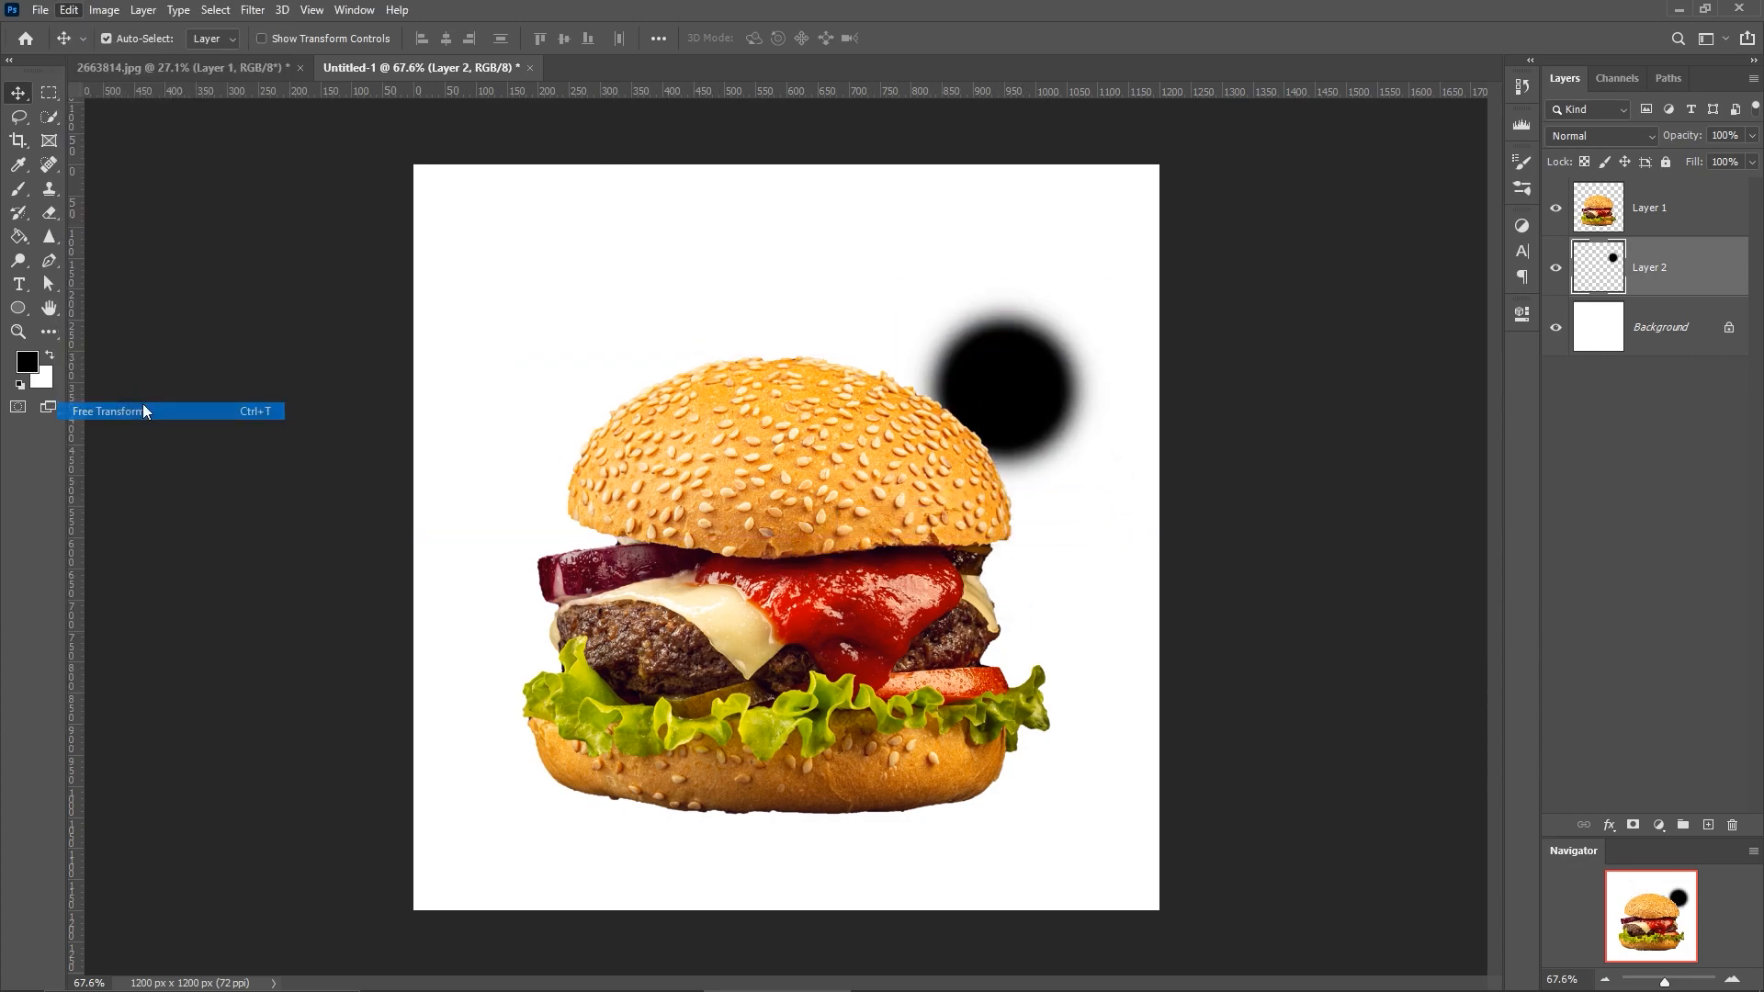
drag(1011, 287, 786, 830)
key(shift)
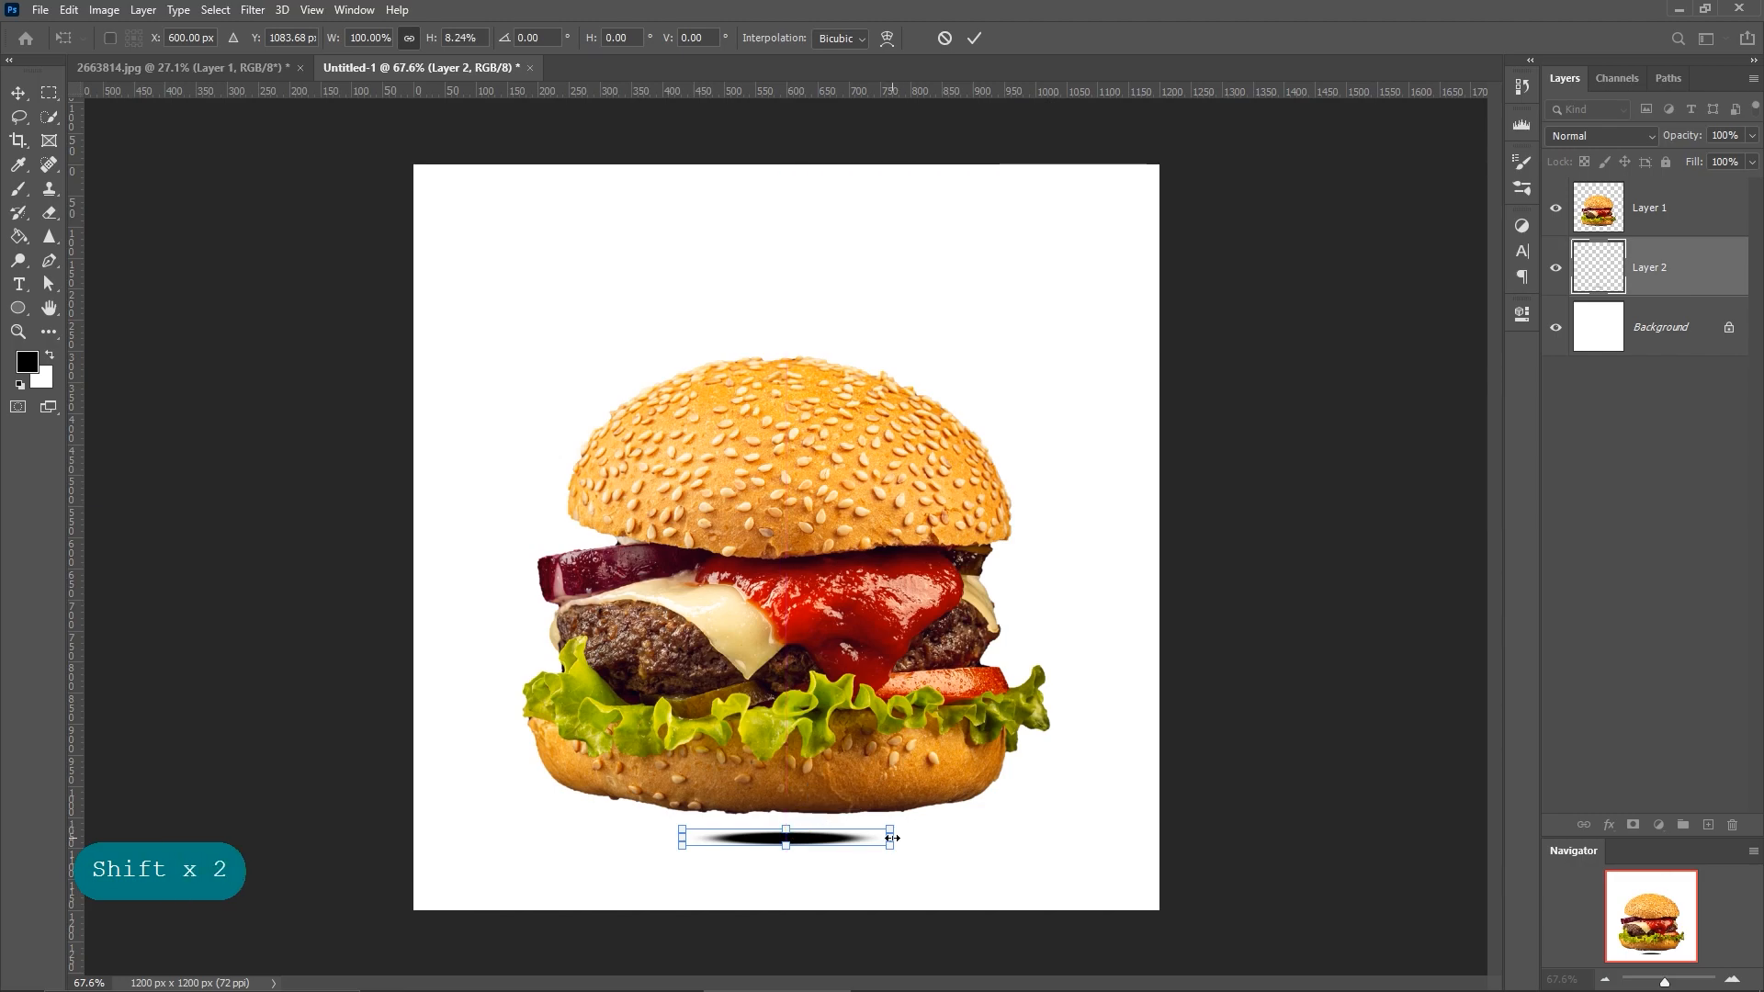
drag(891, 838, 1023, 814)
key(shift)
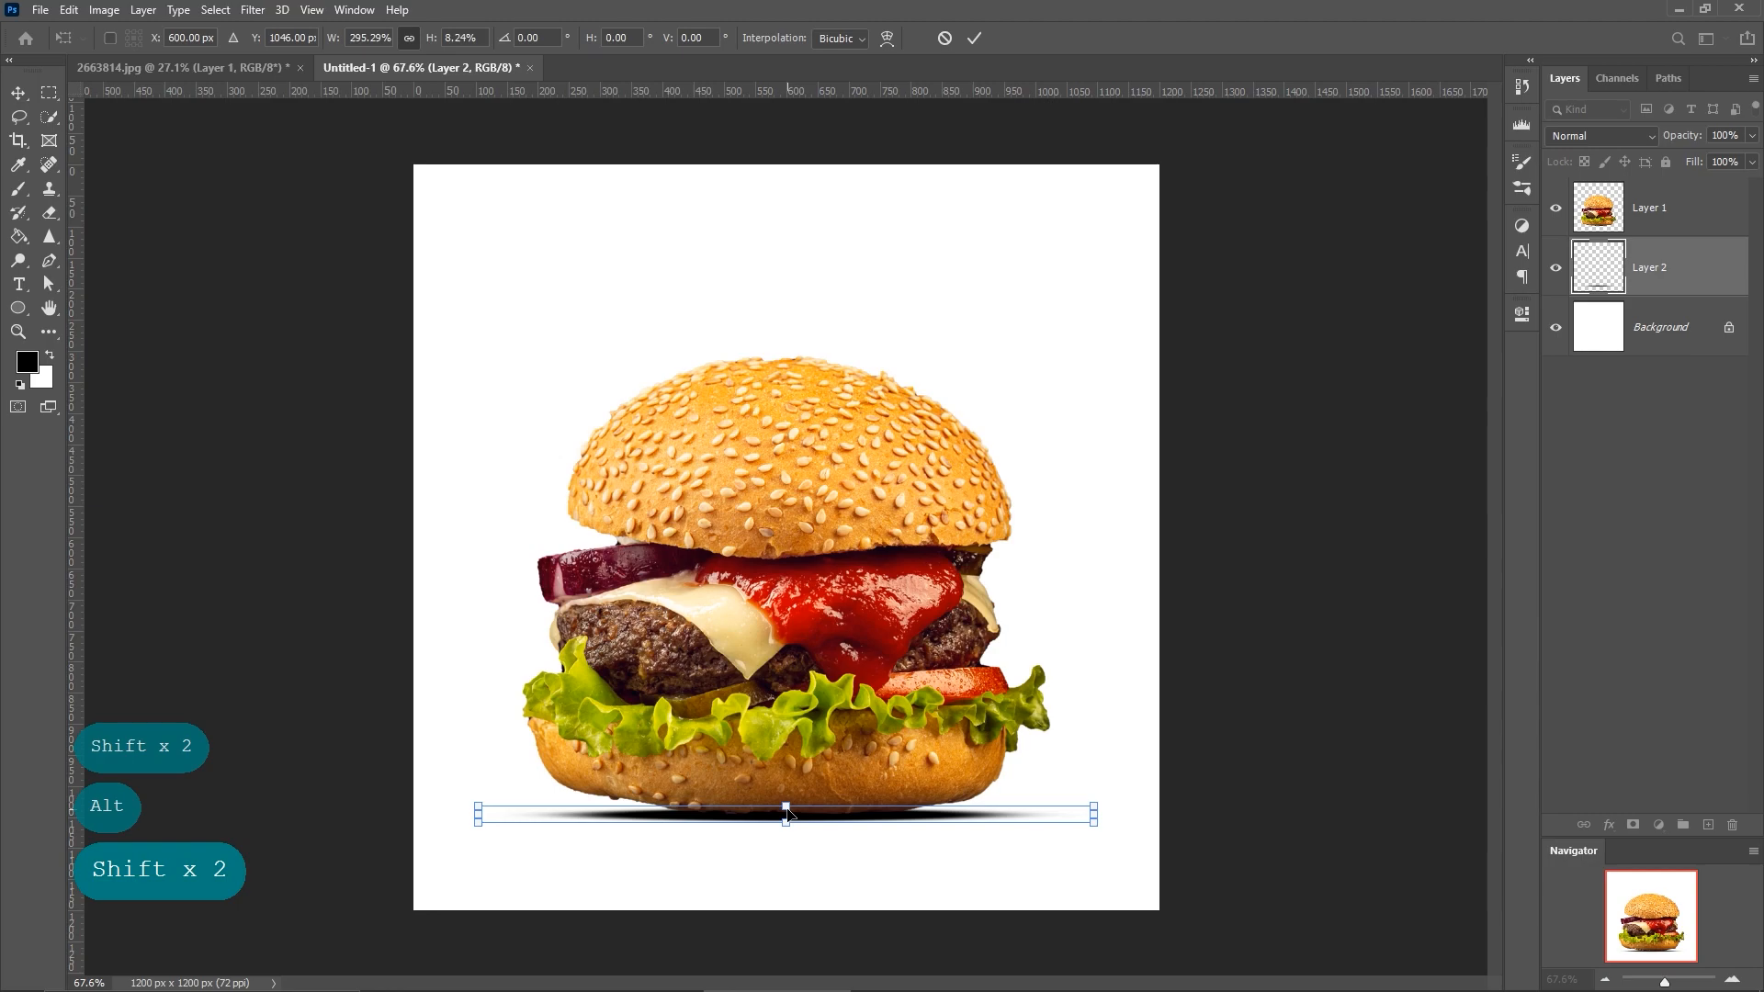
Adjust the shadow to about 16% height and 274% width, nudge it up under the bottom bun and apply the transform.
drag(786, 807, 790, 790)
key(shift)
key(Up)
key(Up)
key(Up)
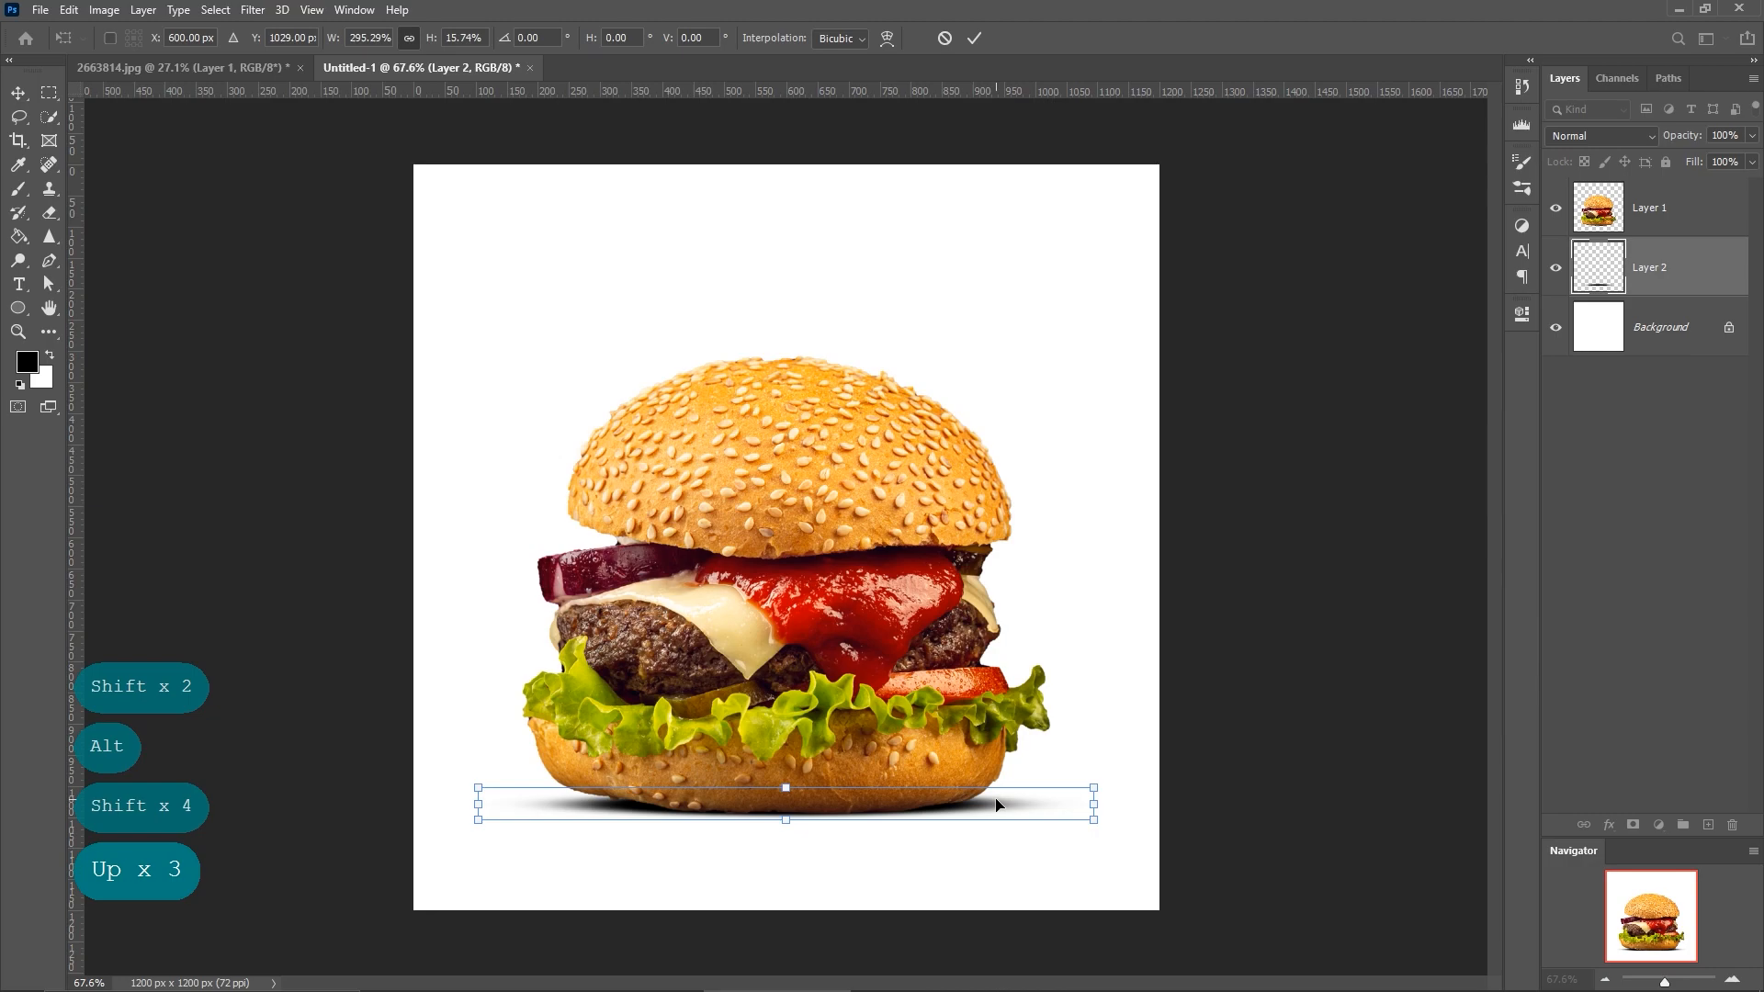
drag(1089, 804, 1067, 806)
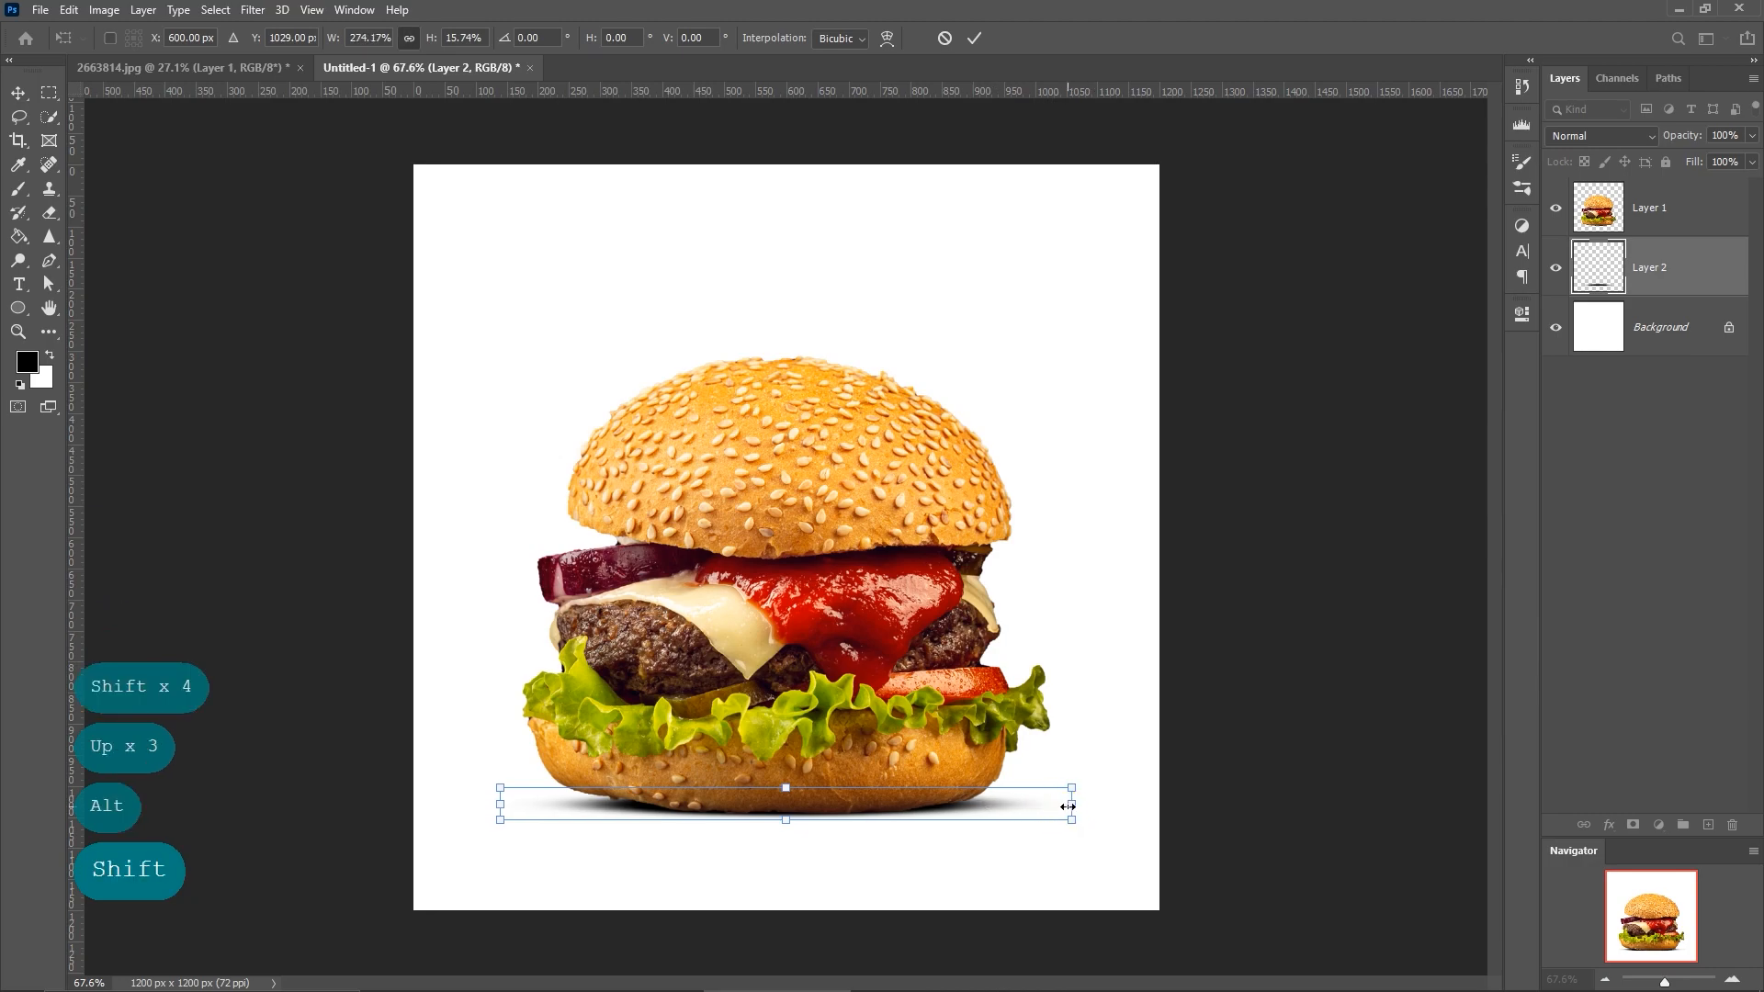
click(975, 39)
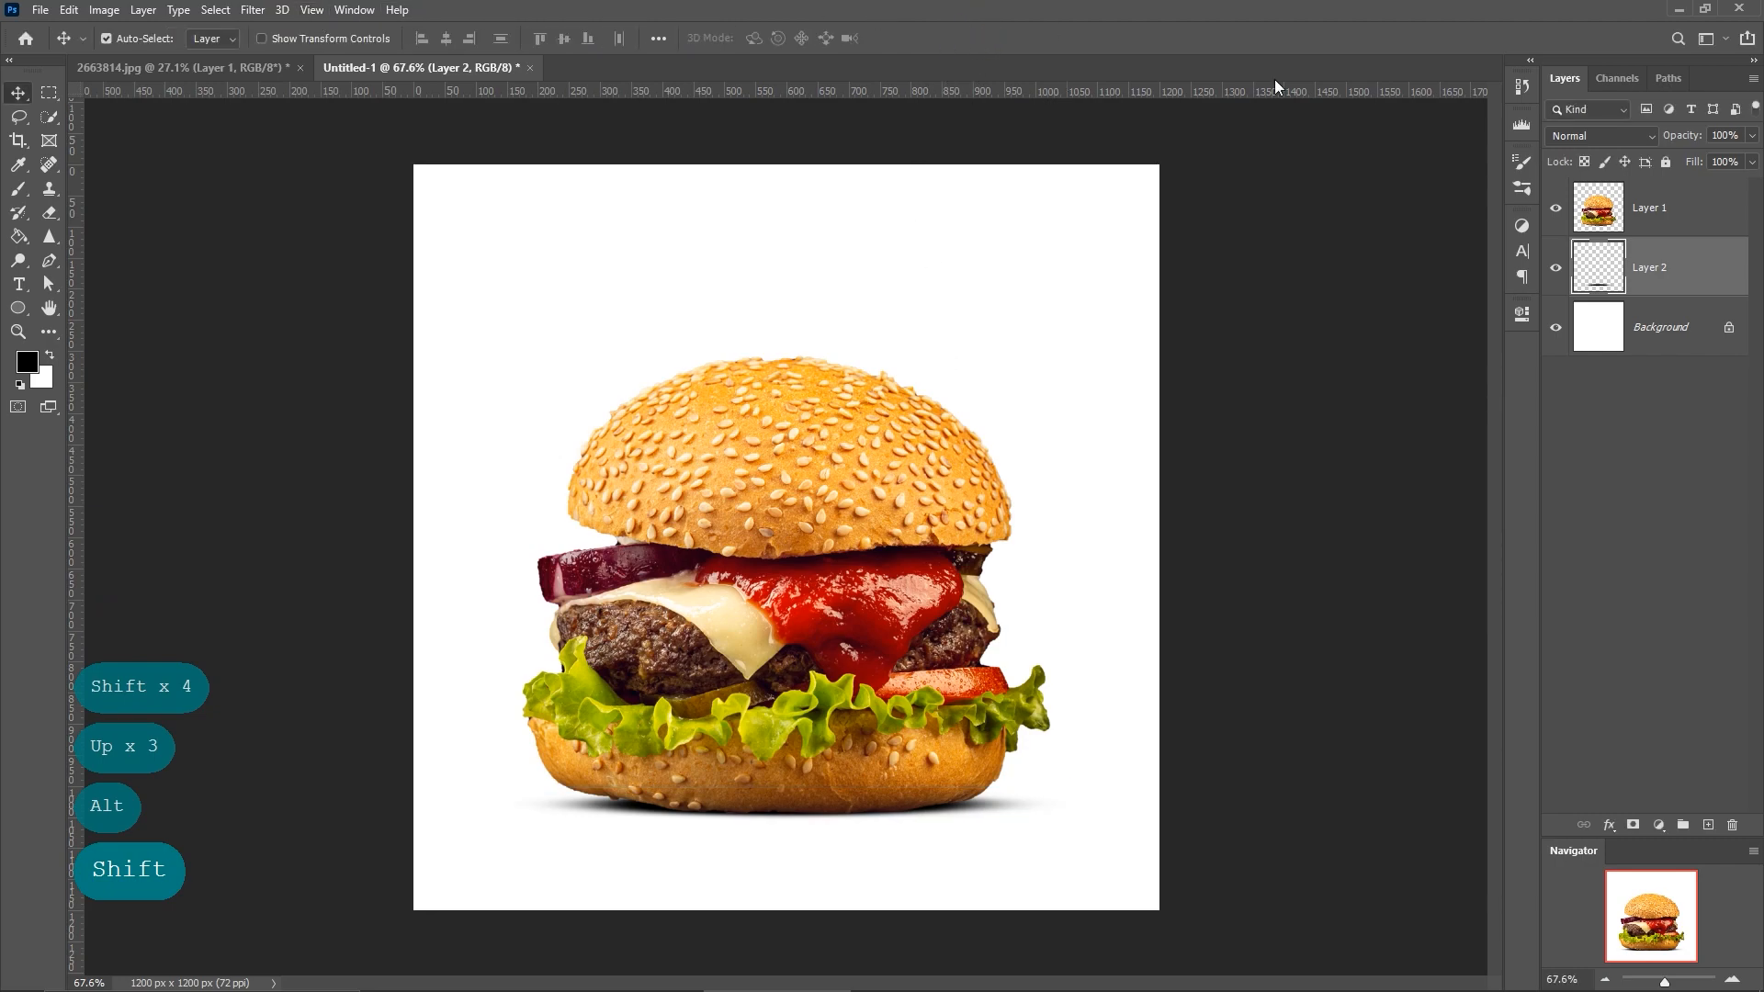
Link the burger layer and the shadow layer together.
shift+click(1658, 220)
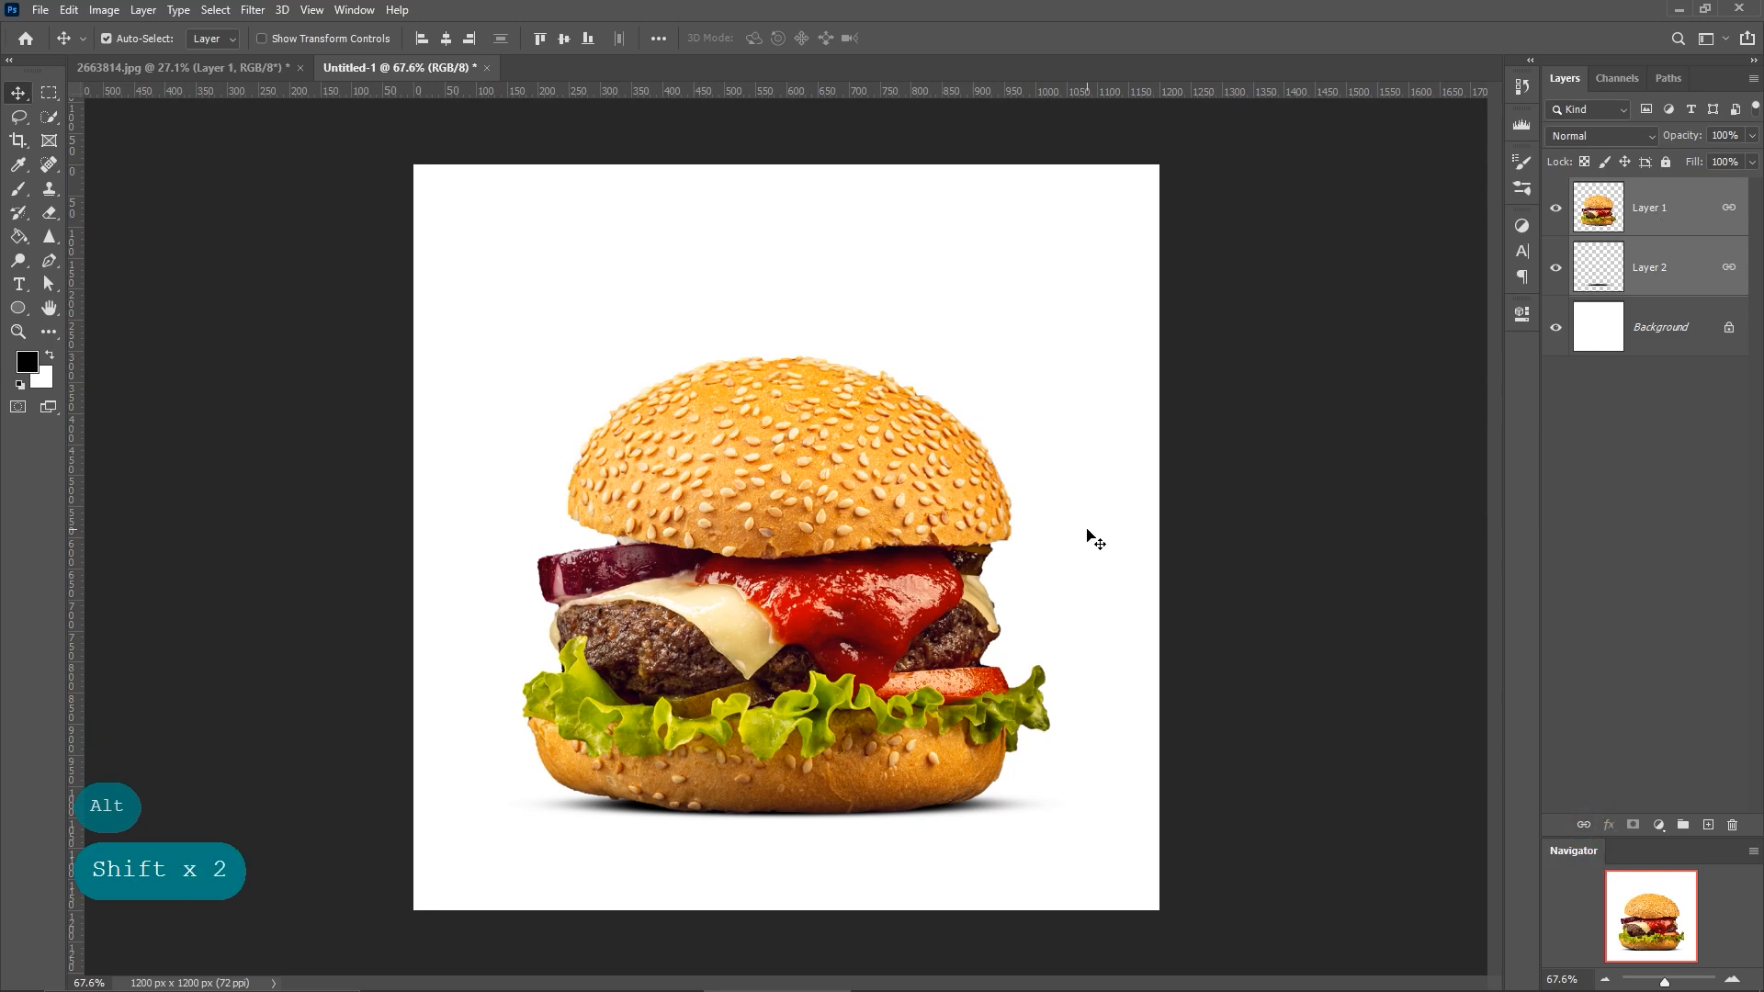
Add a Solid Color fill layer directly above the Background, sampling the bun and adjusting the colour to a fully saturated yellow-orange.
click(1669, 327)
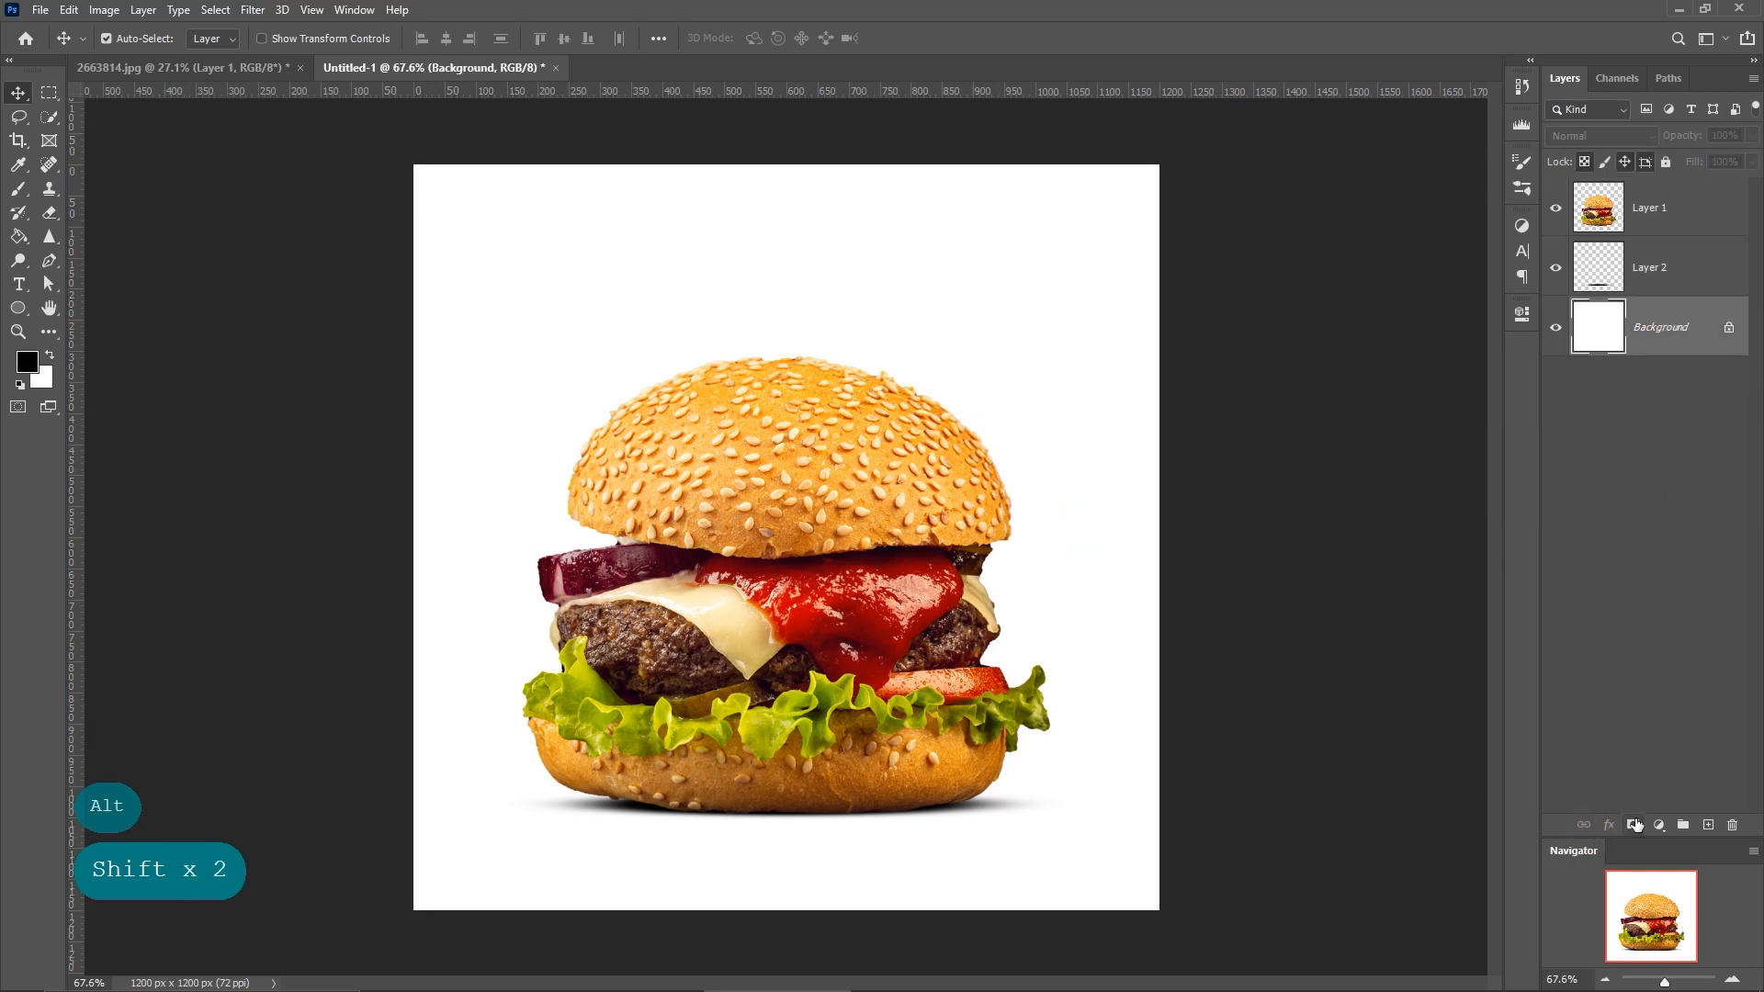
click(1659, 825)
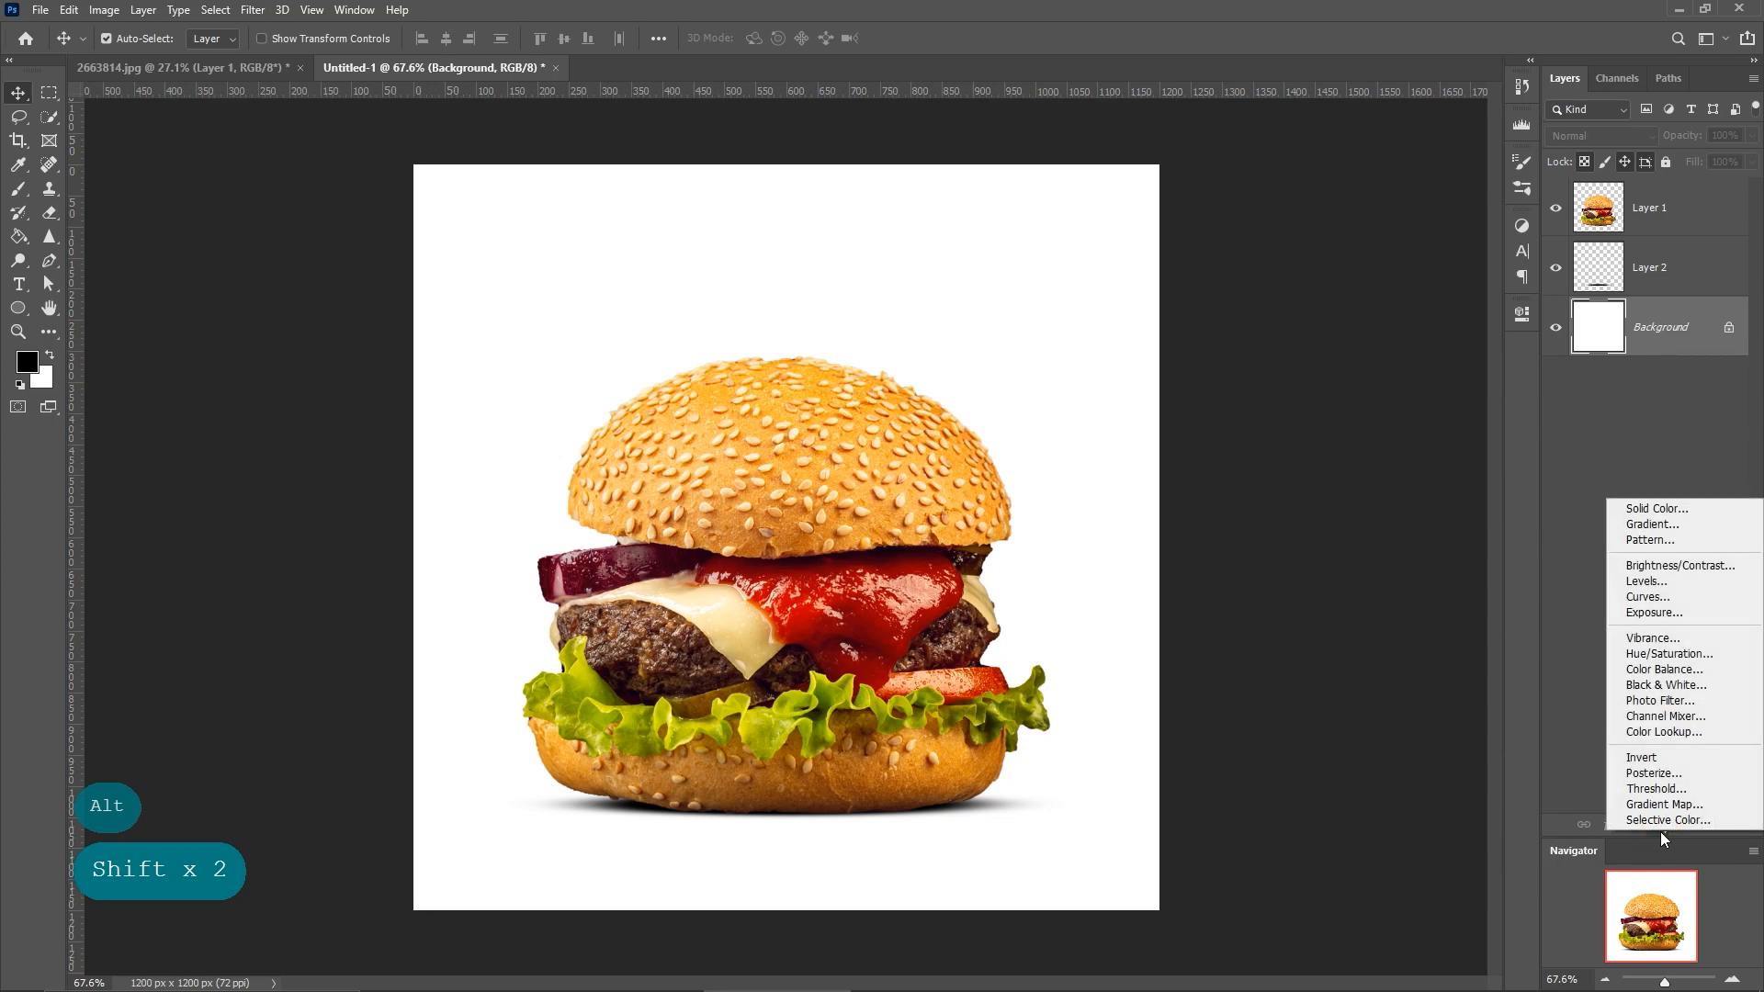
click(1653, 511)
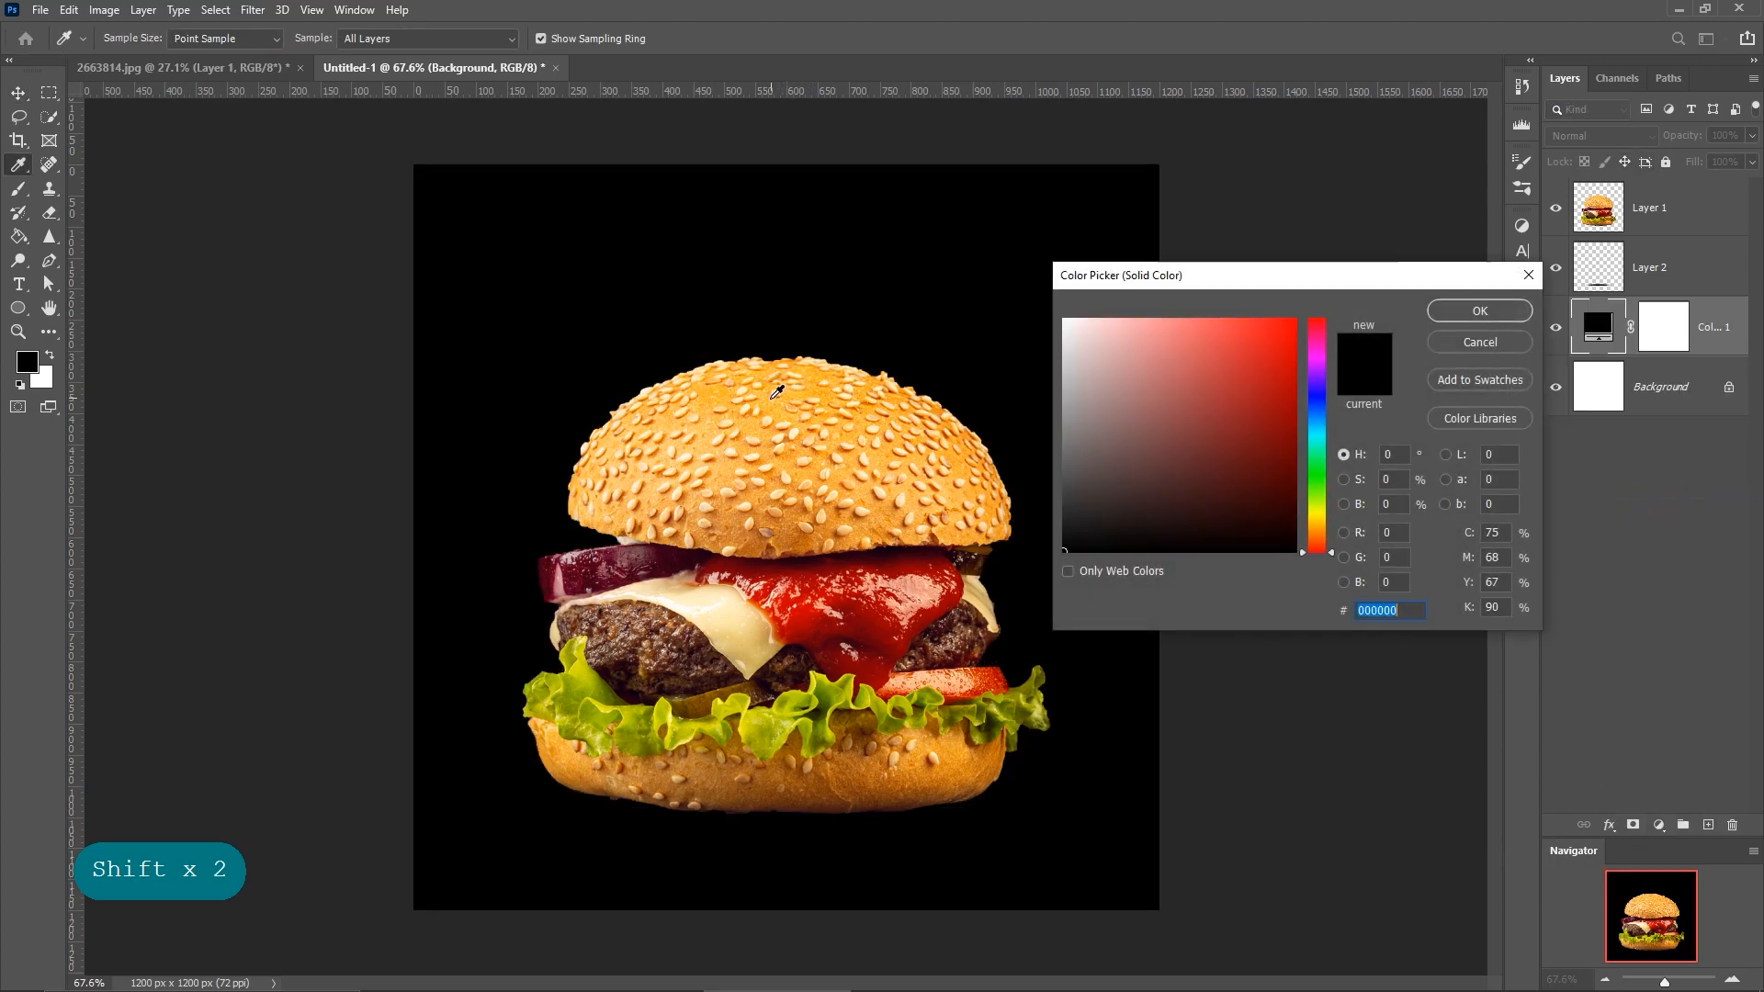
click(776, 392)
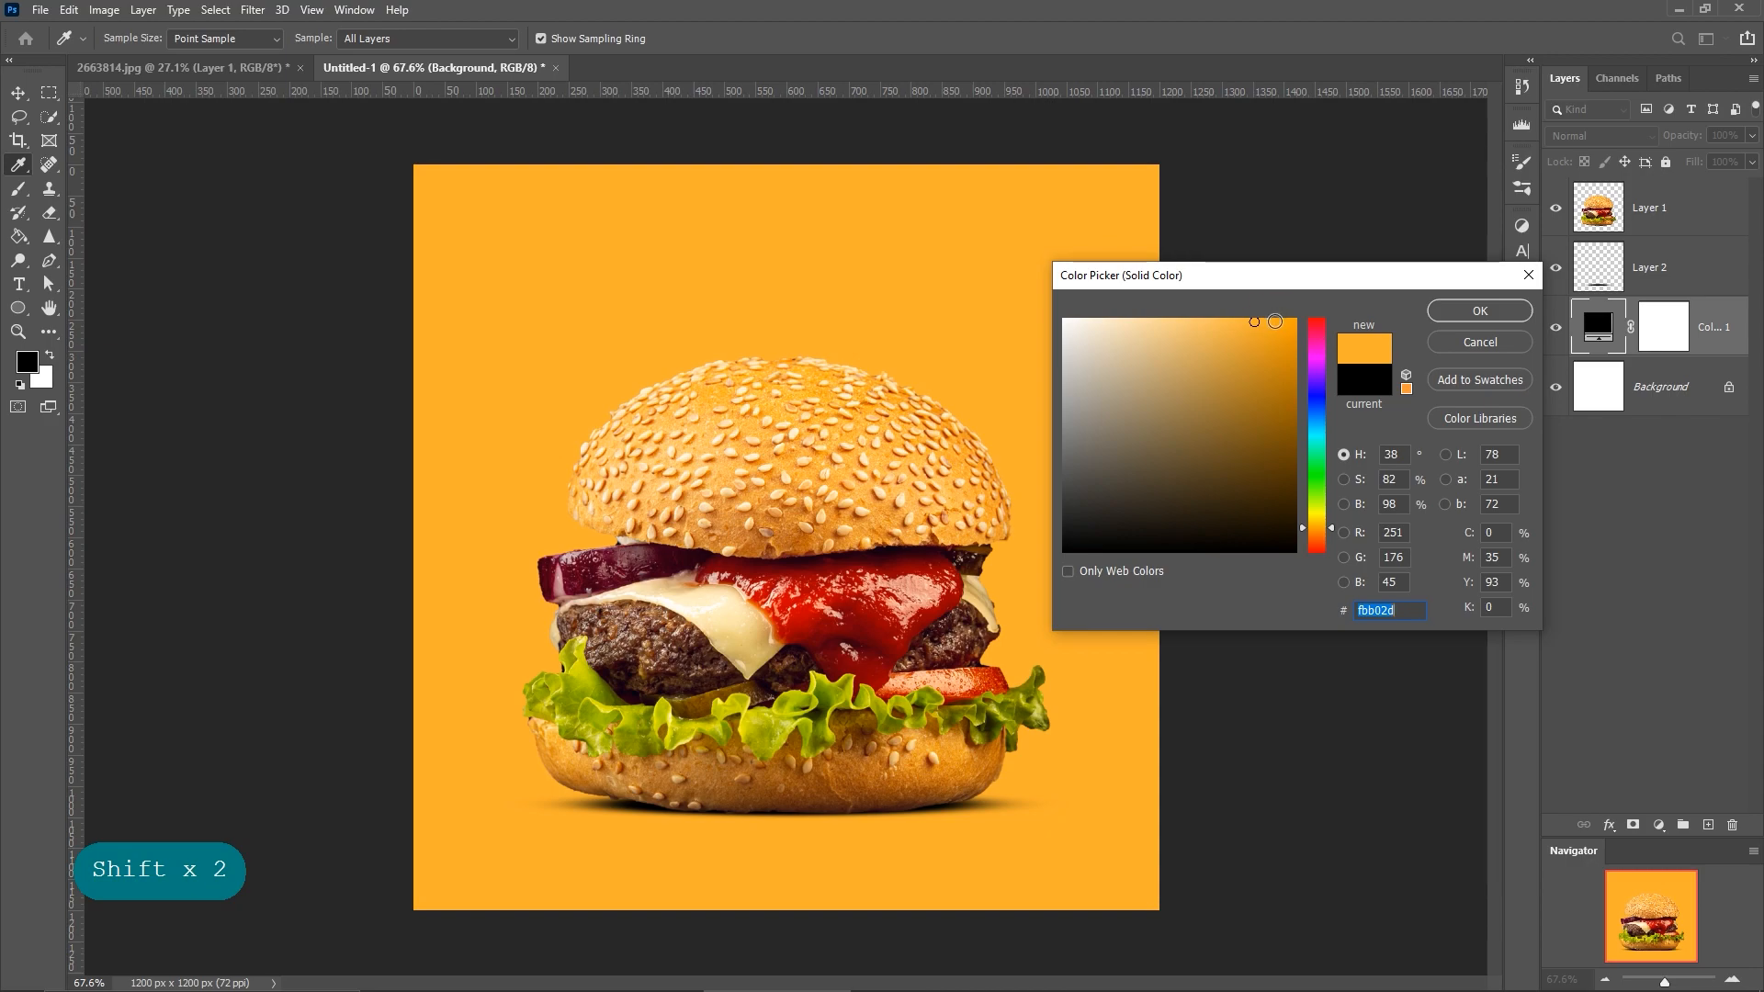
click(1294, 319)
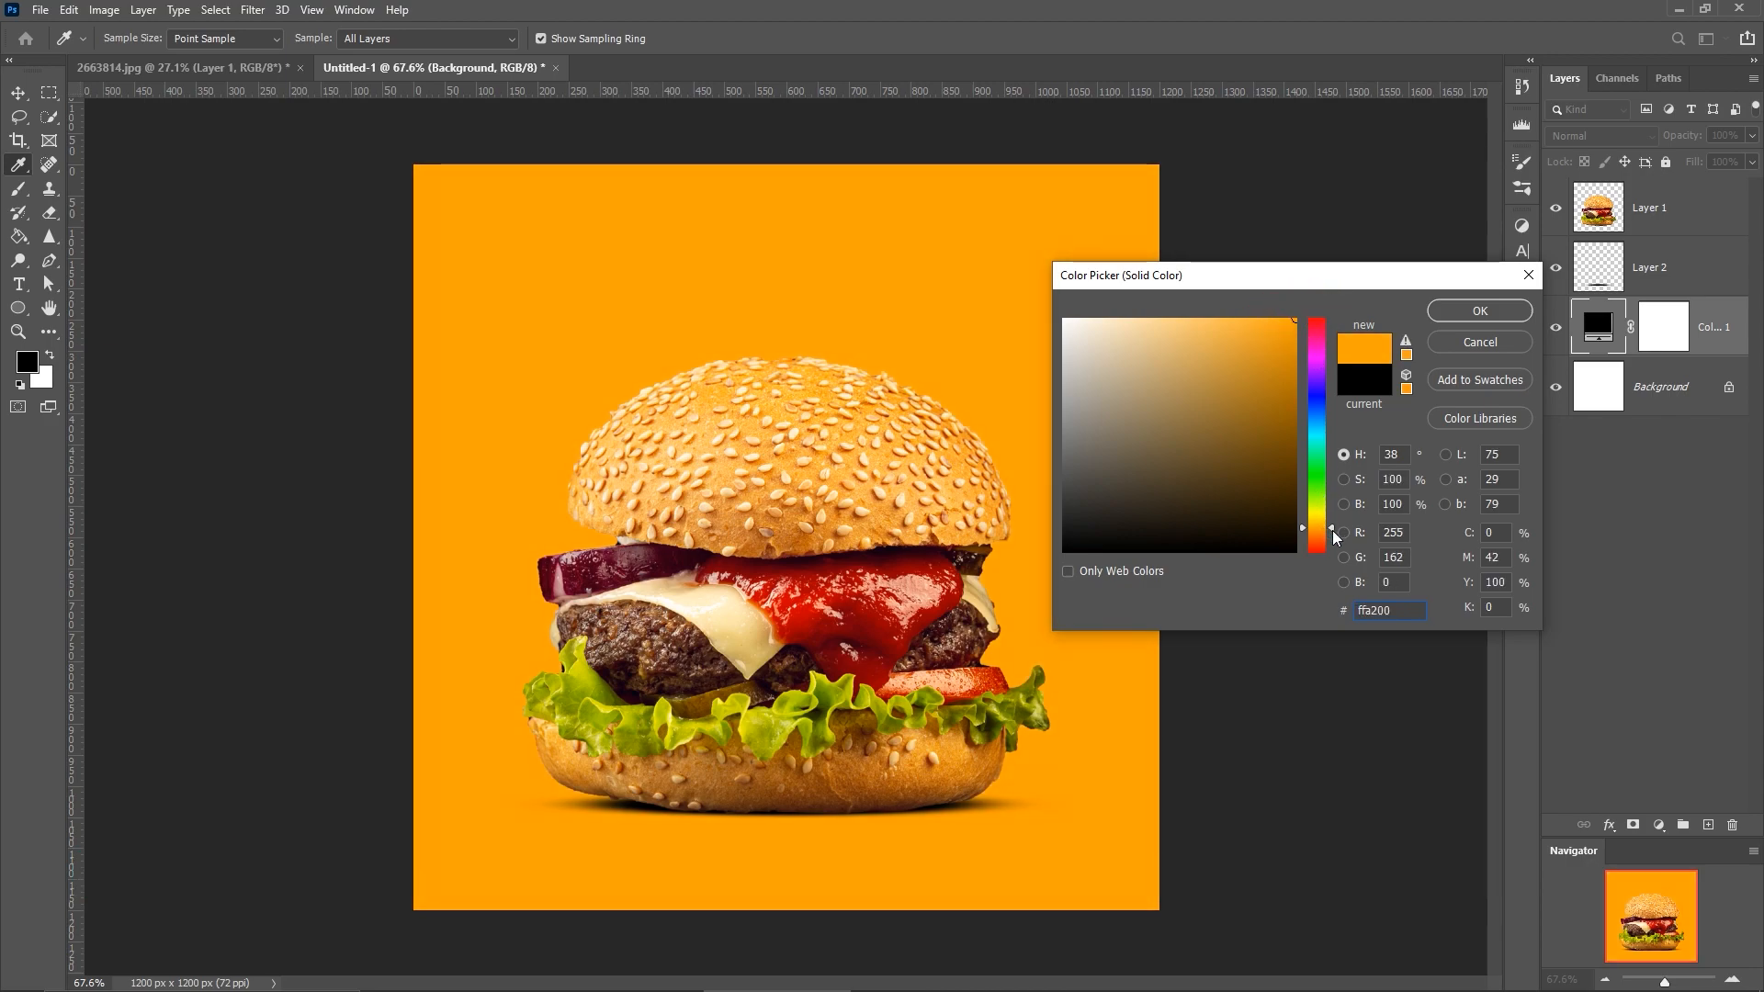
drag(1318, 520, 1329, 520)
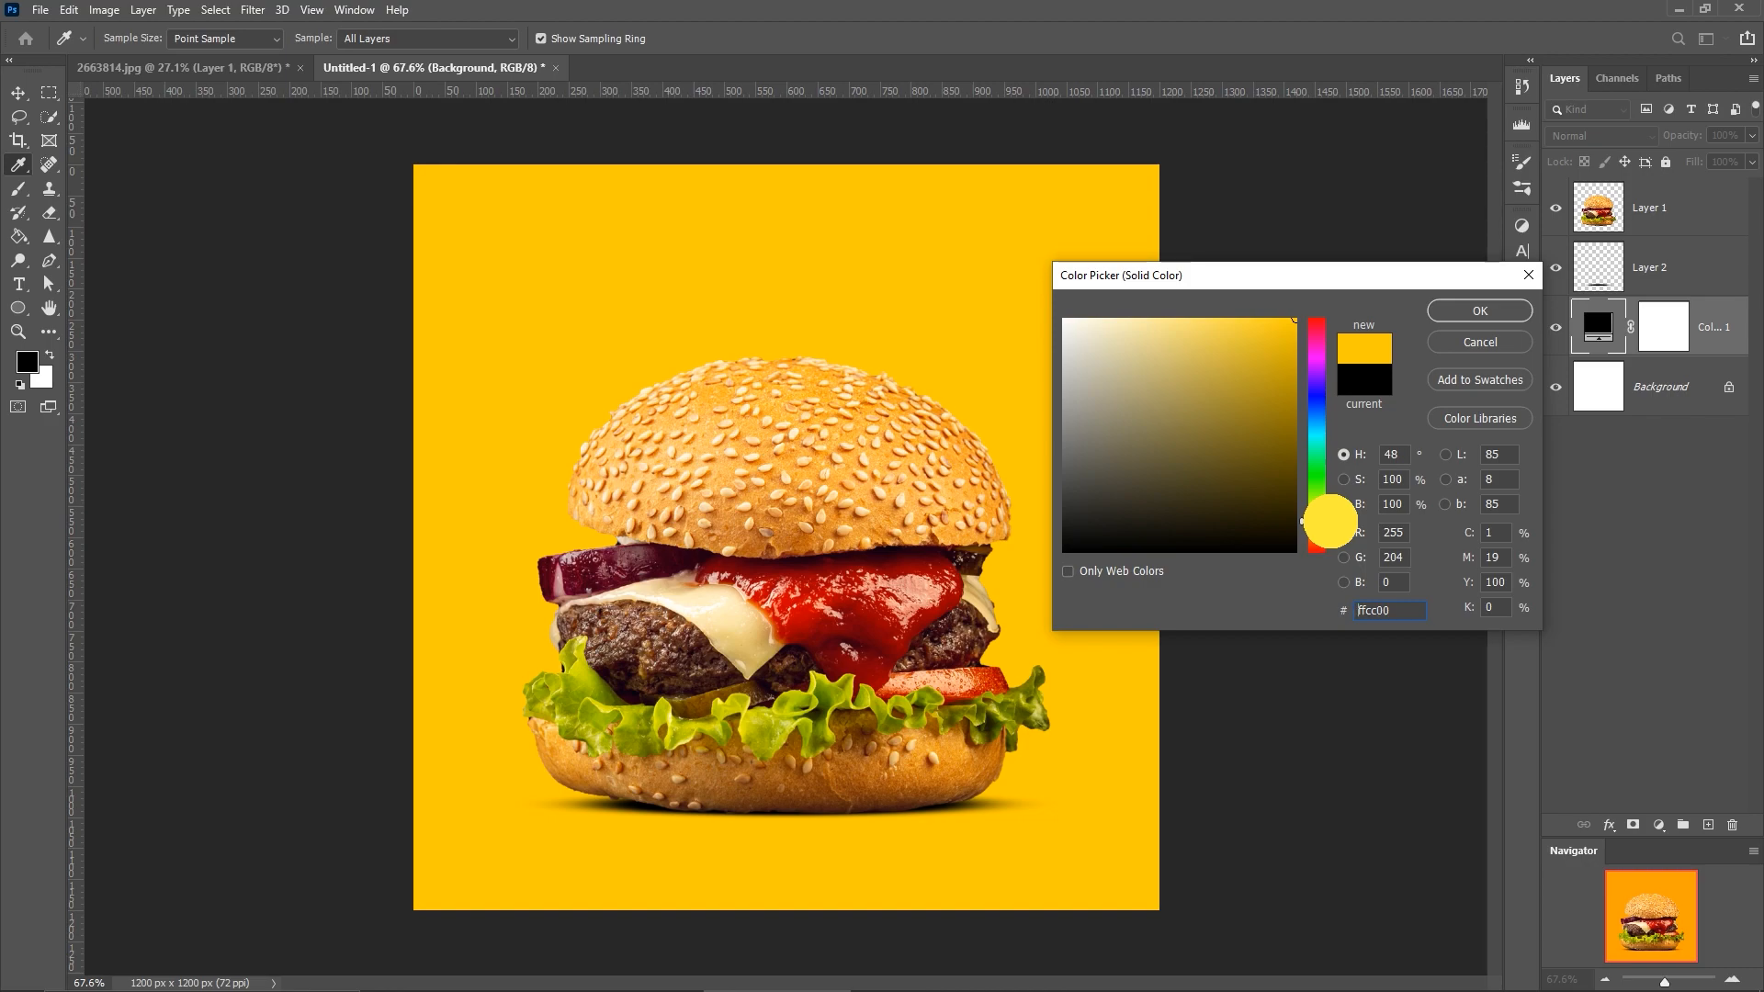
drag(1329, 521, 1329, 524)
click(1451, 311)
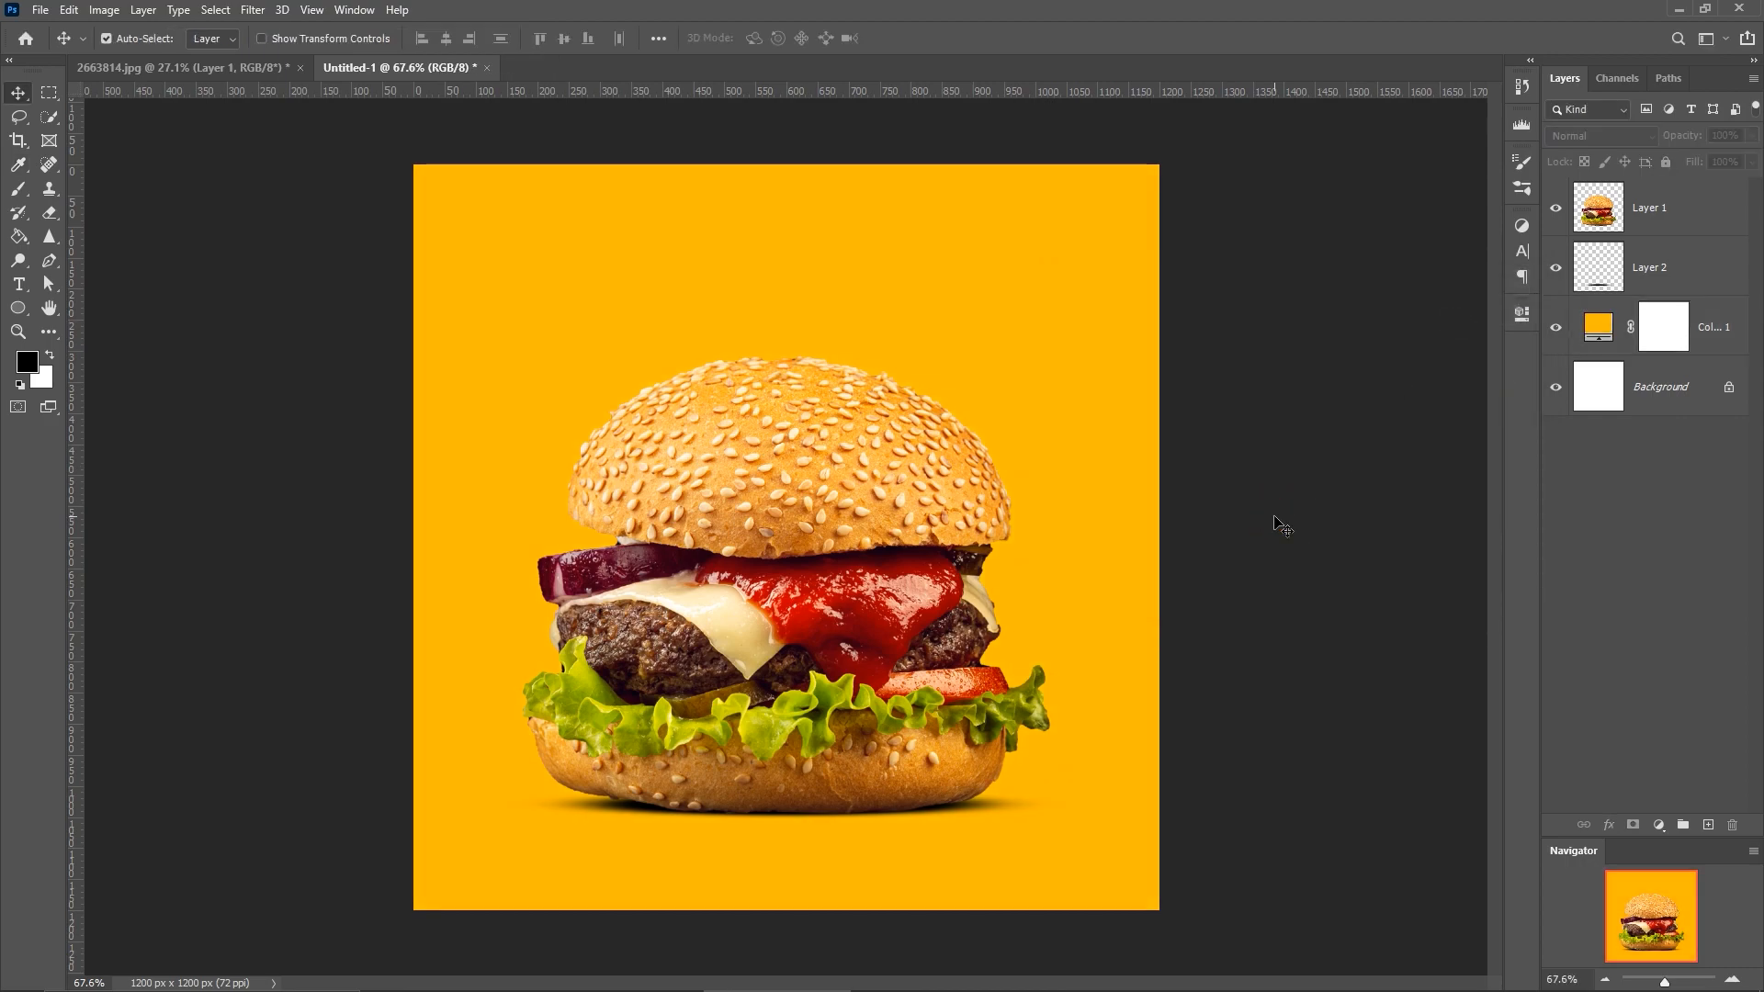
Nudge the burger about 12 px to the right and deselect its layer.
click(823, 499)
key(Right)
key(Right)
key(Right)
key(Right)
key(Right)
key(Right)
key(Right)
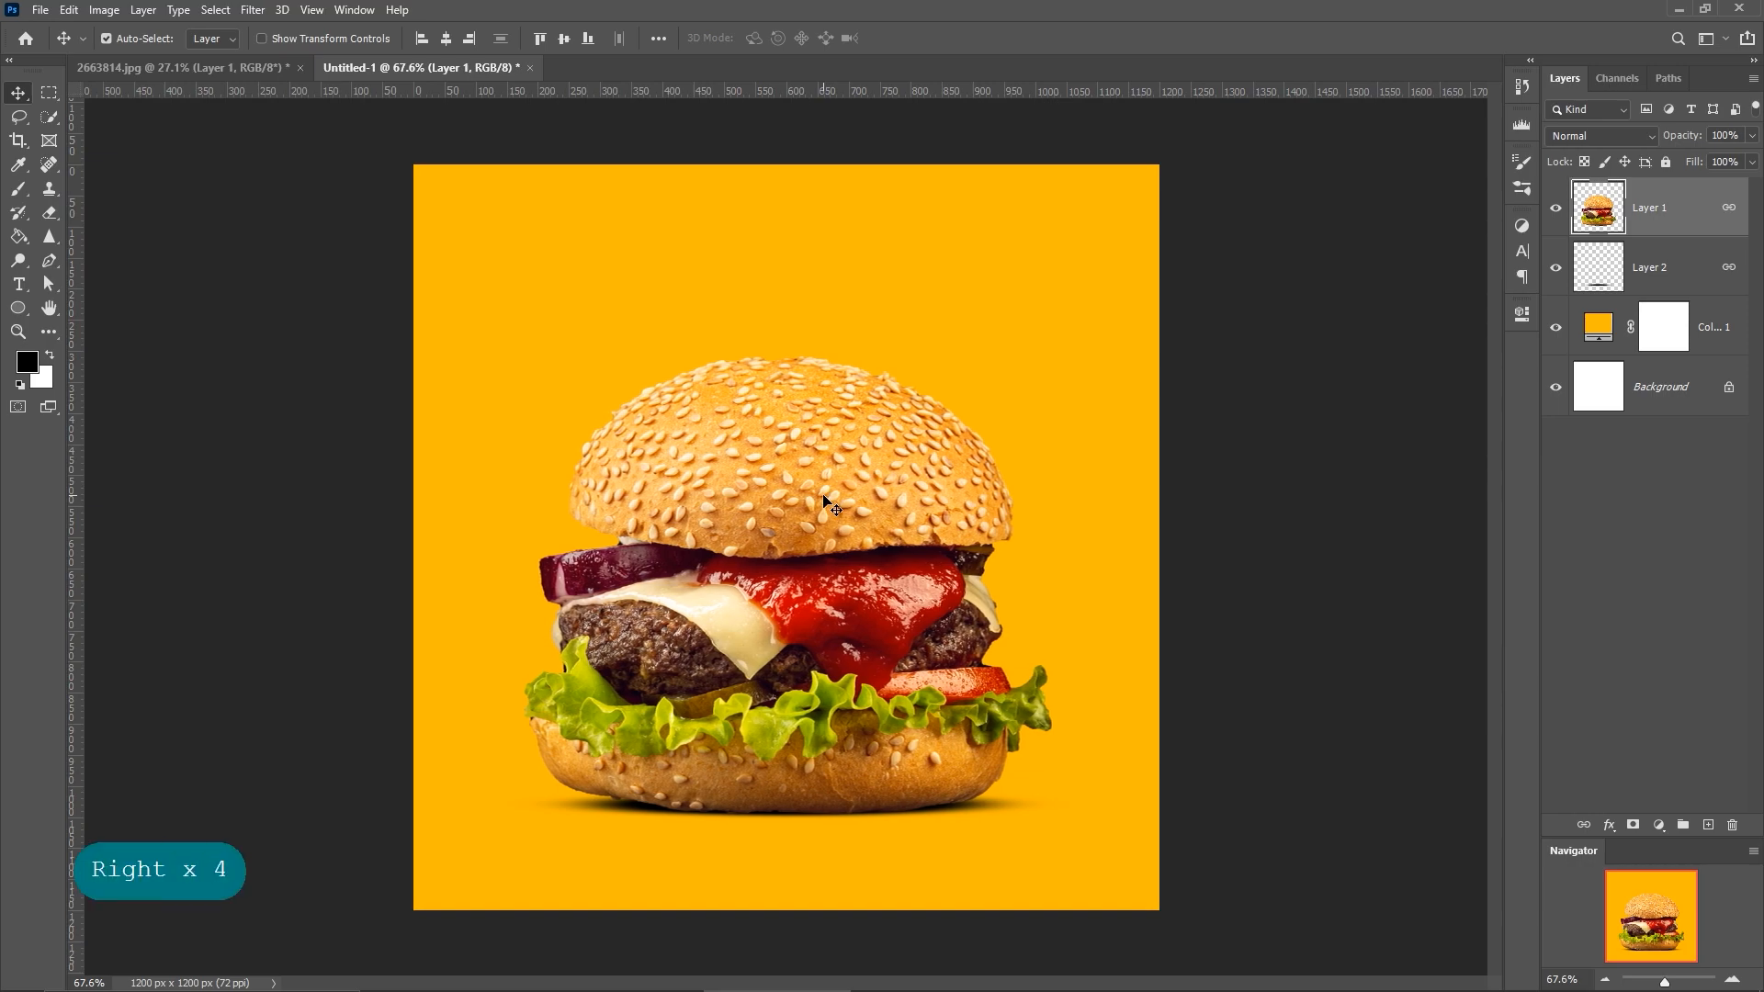
key(Right)
key(Right)
key(Right)
key(Right)
key(Right)
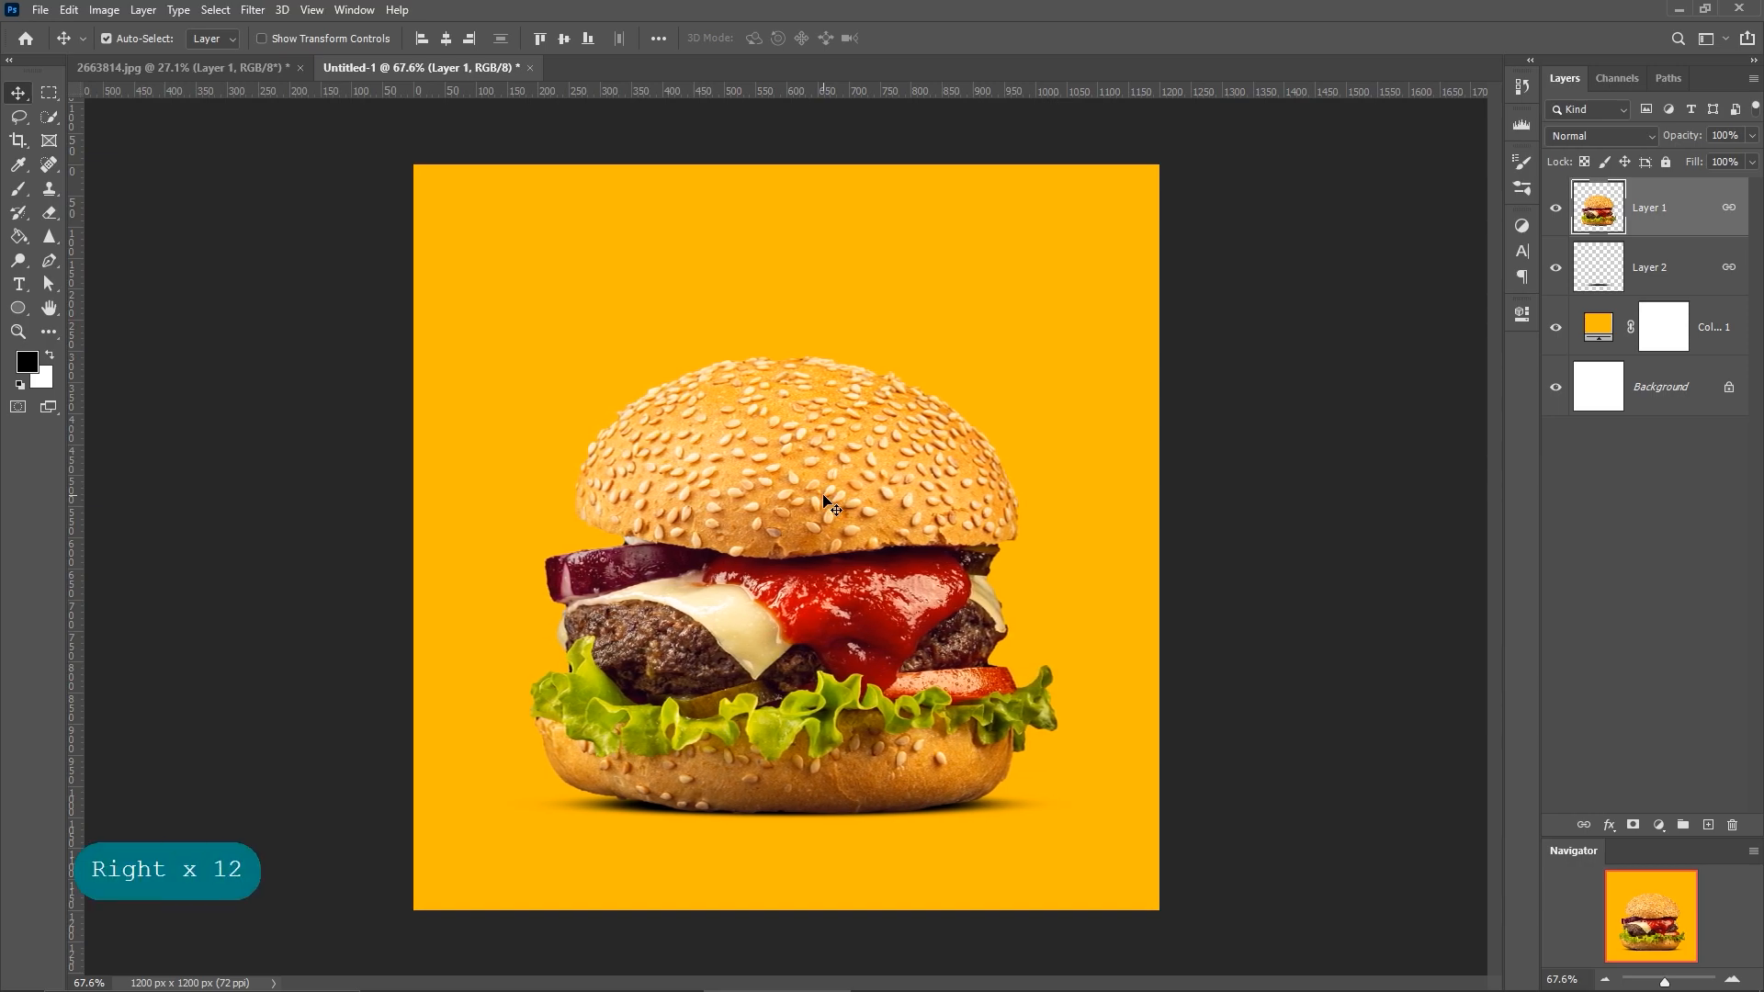
click(1254, 422)
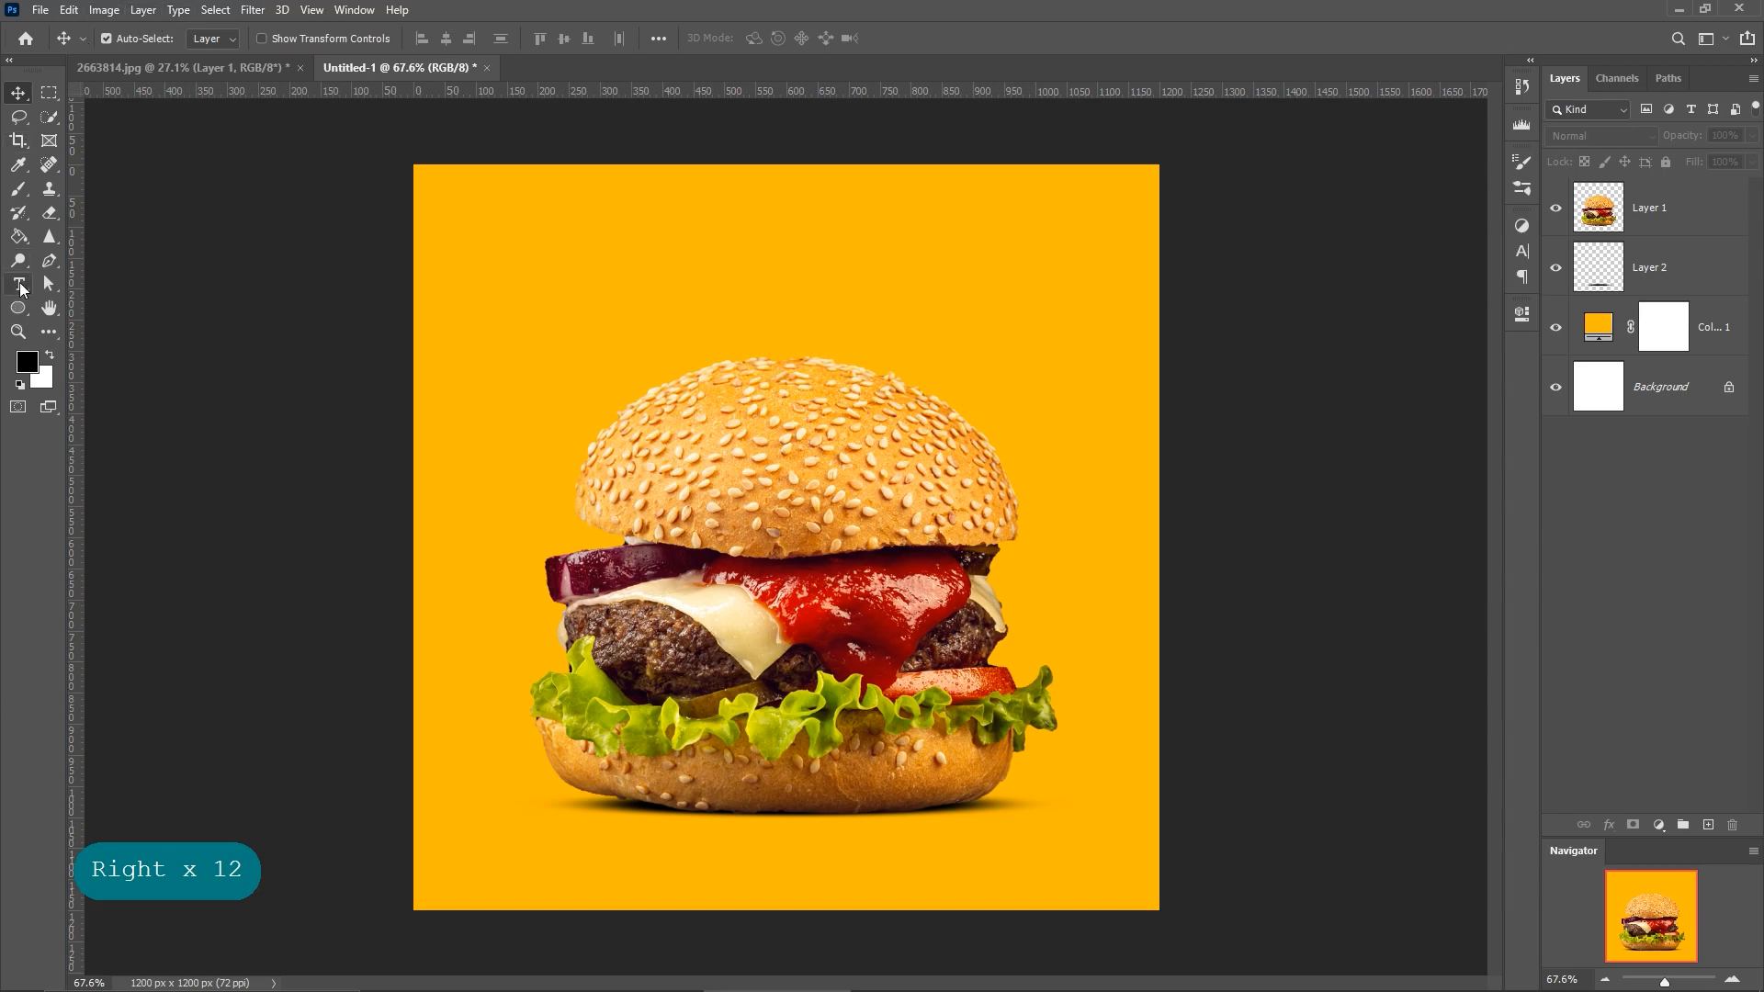
Add the text BIG in black 97 pt Impact above the burger's top bun, left of the canvas centre.
click(19, 285)
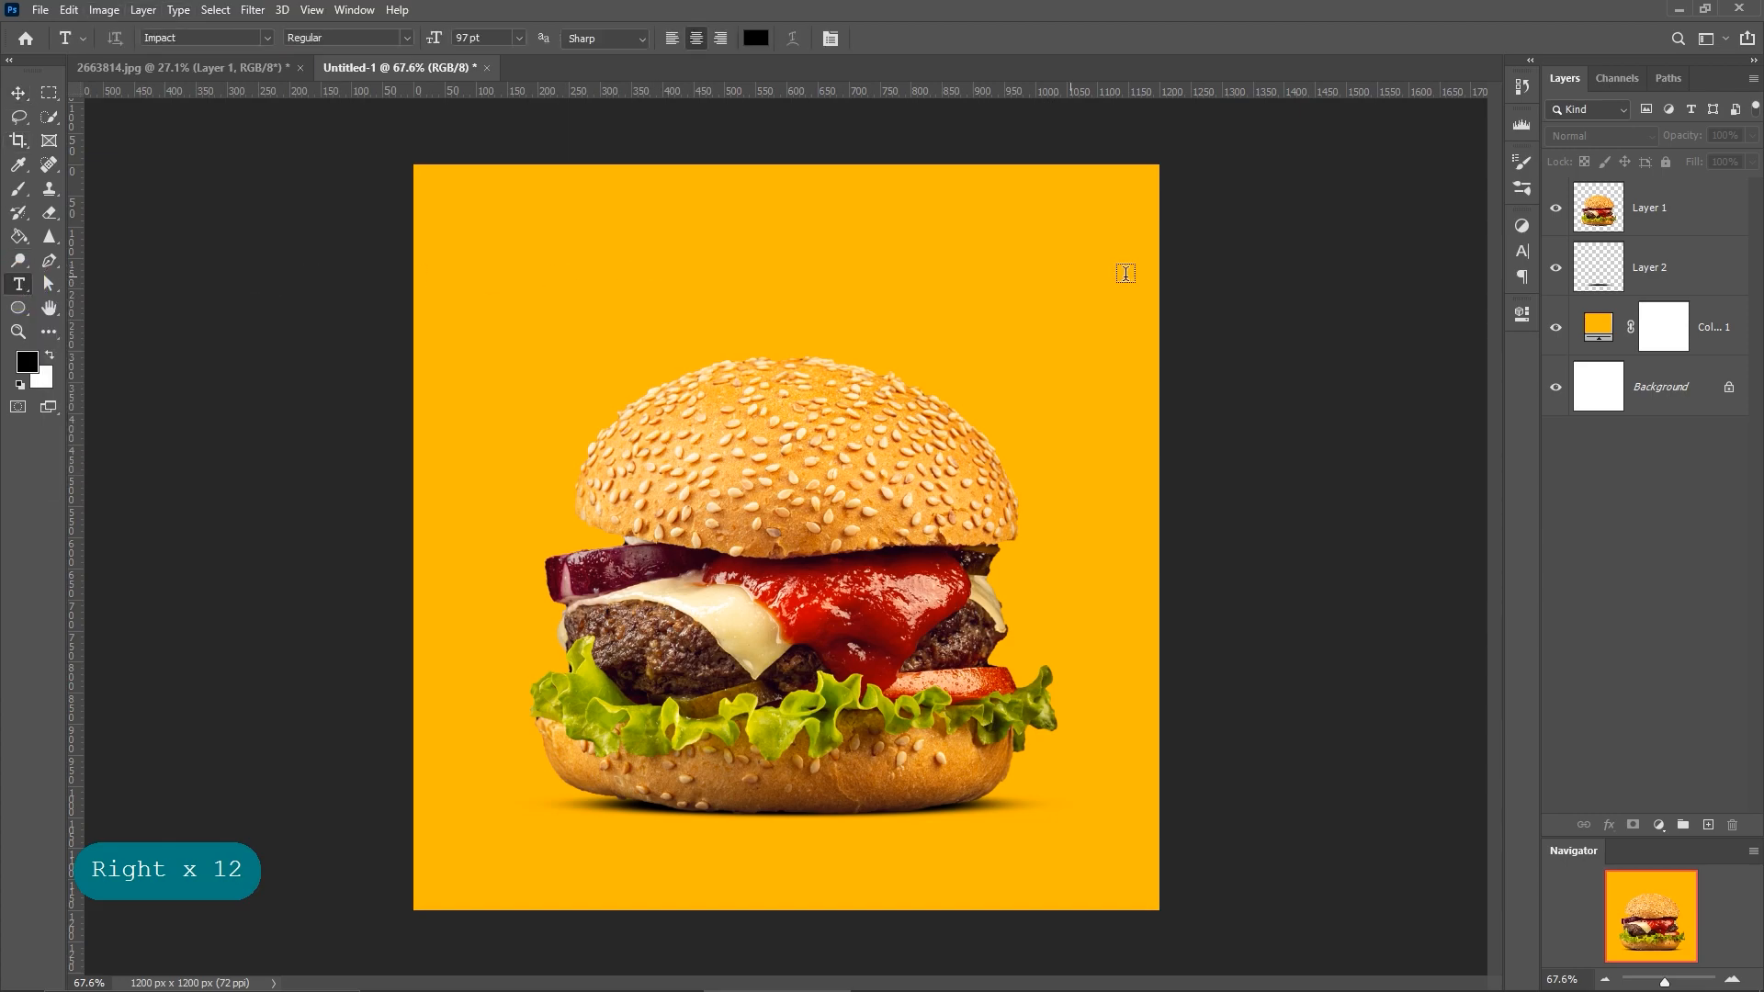
click(610, 272)
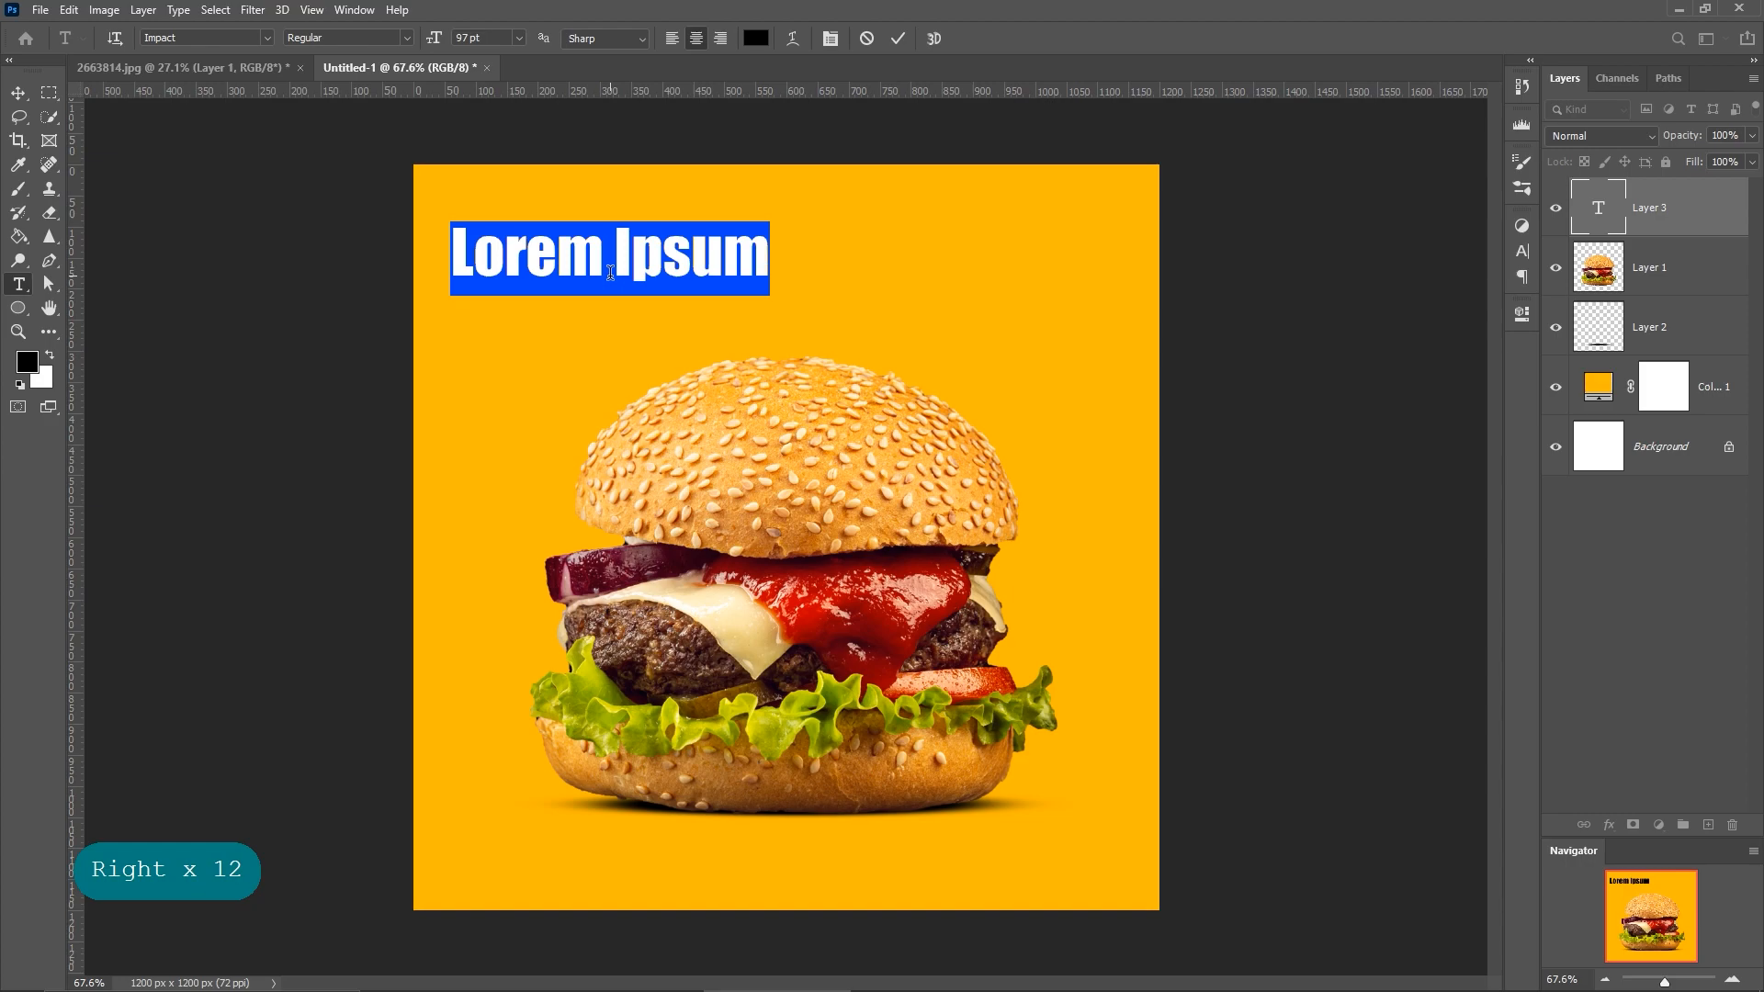
text(BIG)
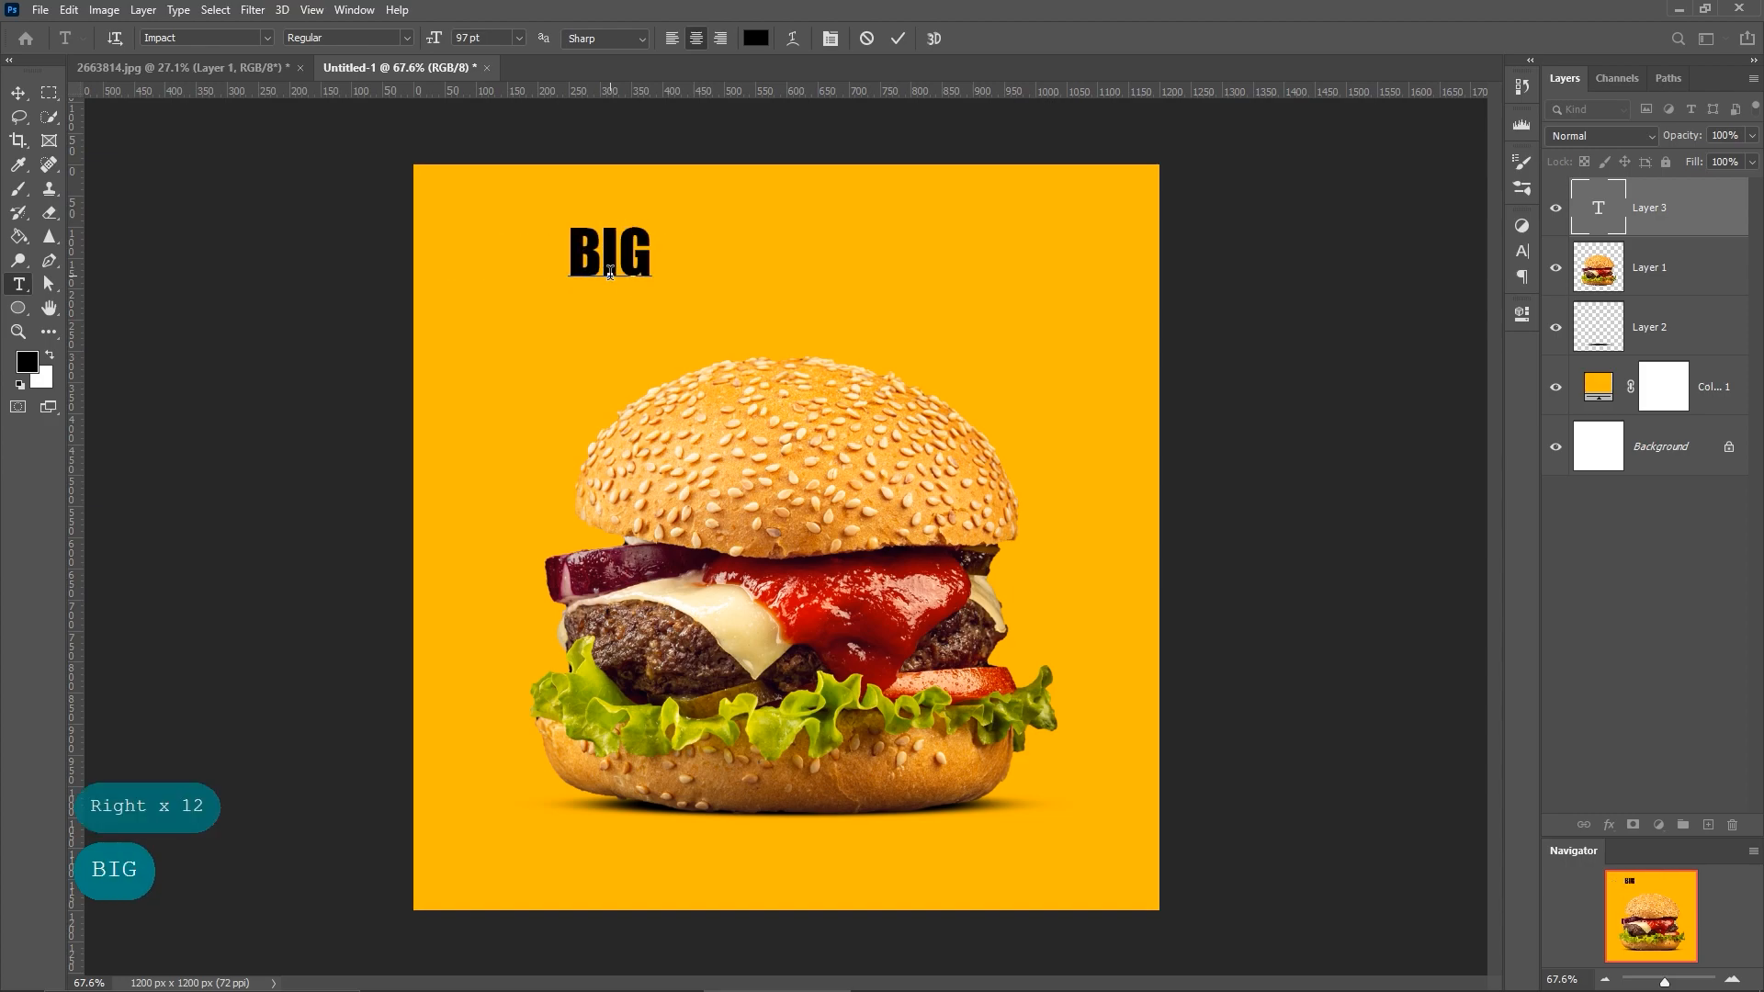
click(19, 93)
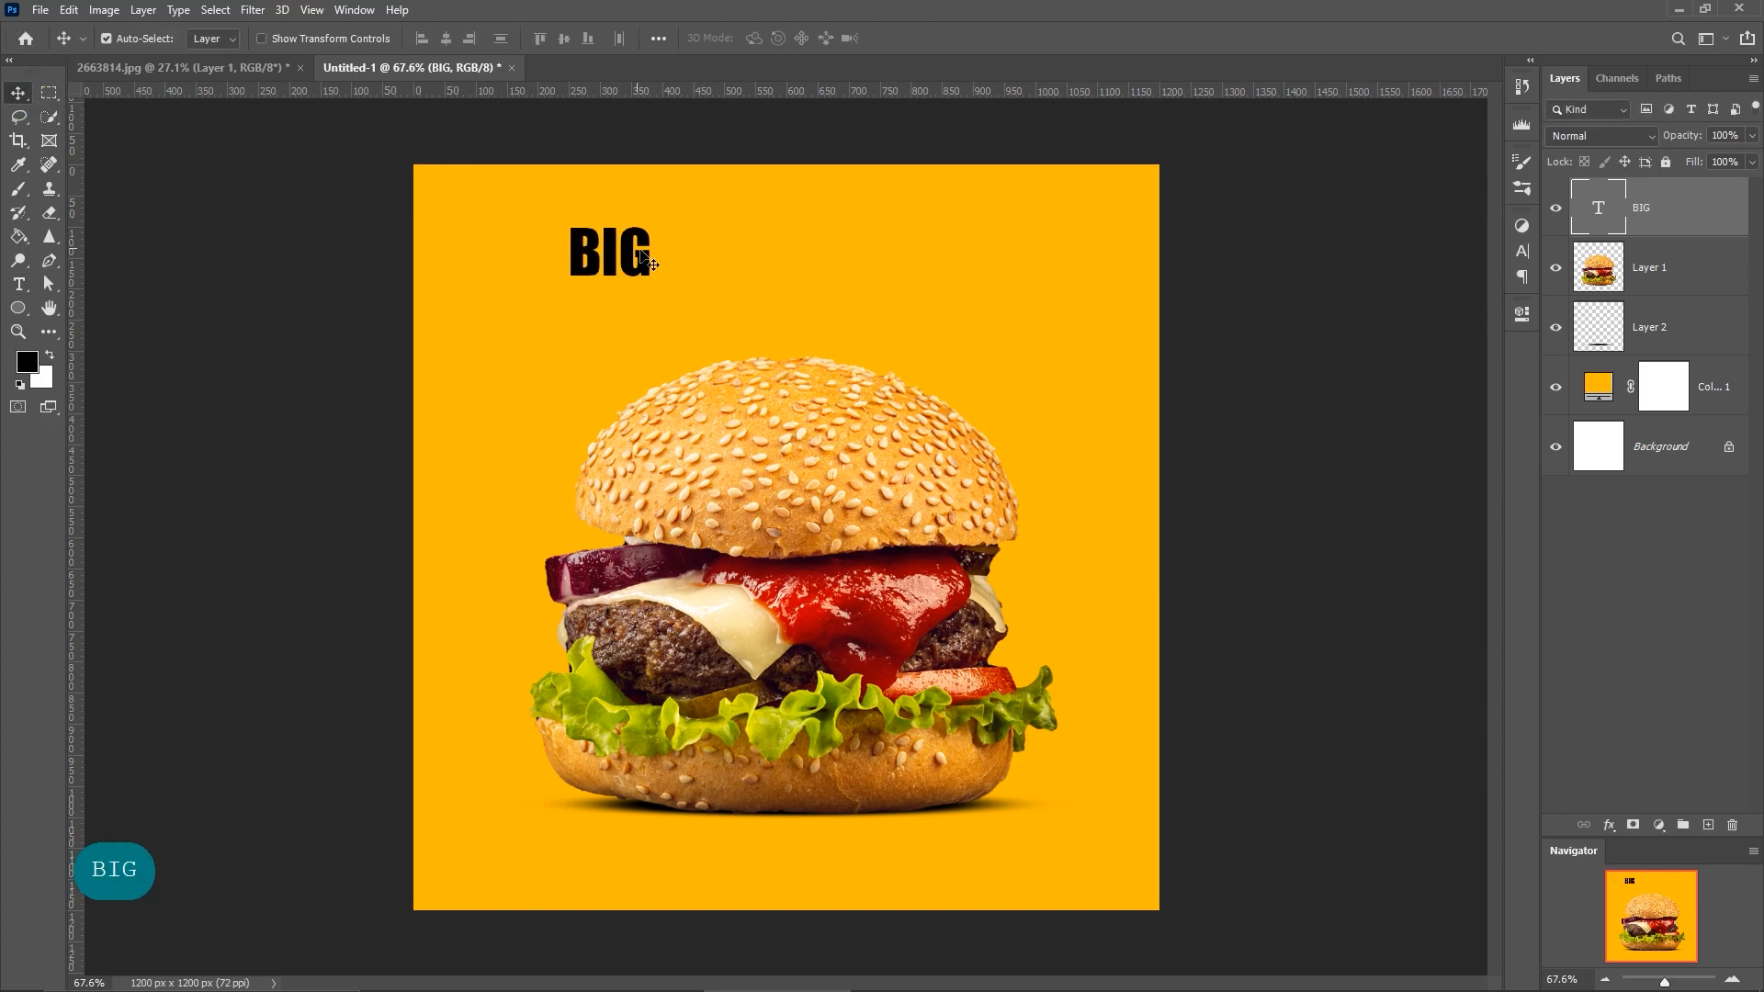
Duplicate the BIG text layer and move the copy straight down to sit just below the original.
right_click(1670, 205)
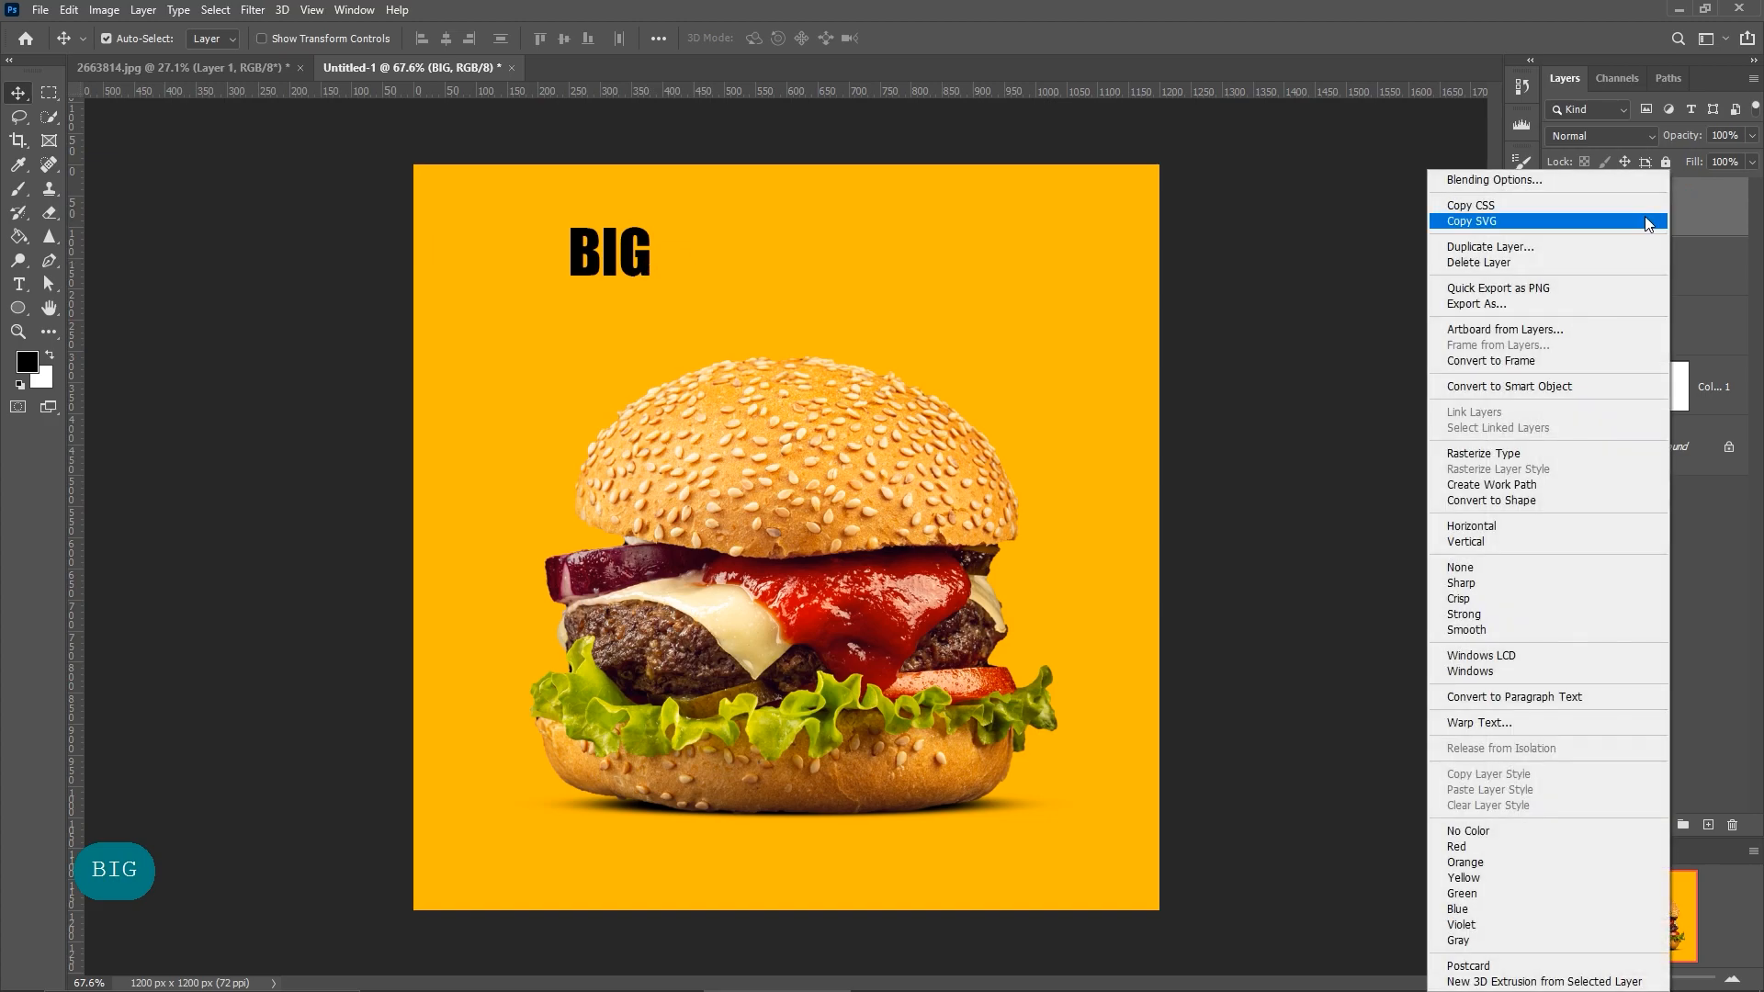
click(1574, 244)
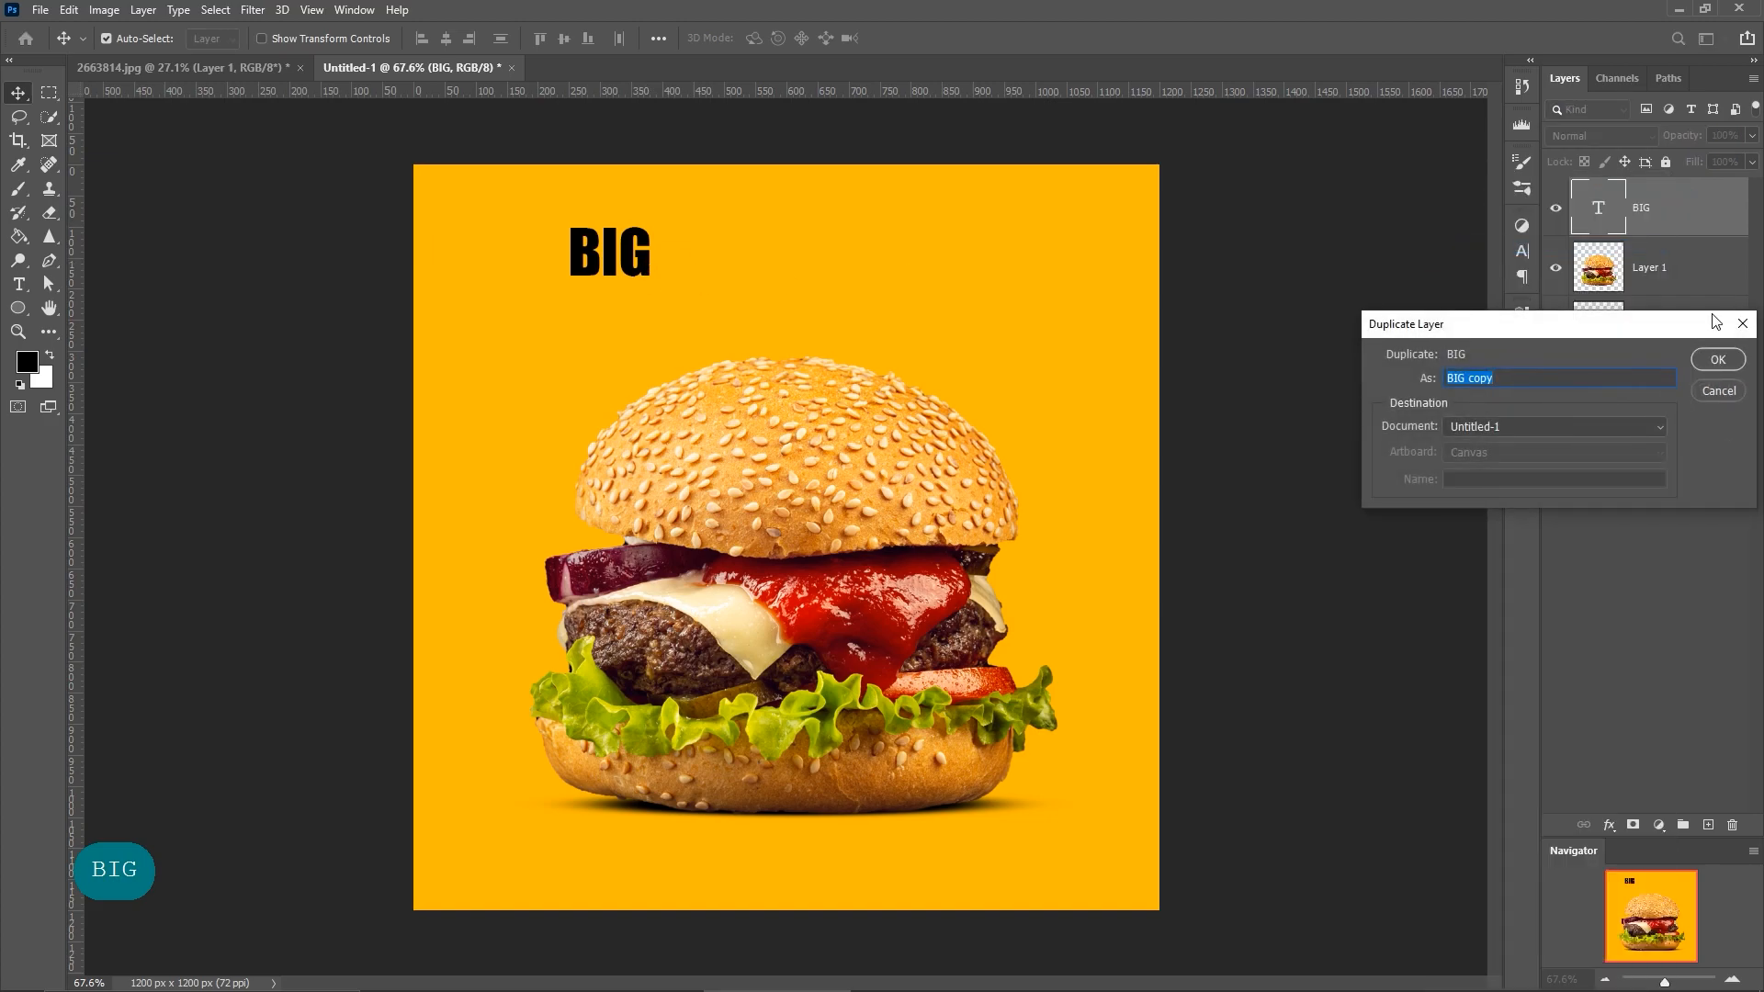
click(1717, 360)
drag(654, 282, 655, 346)
Replace the wording of the duplicated text with BURGER.
click(17, 290)
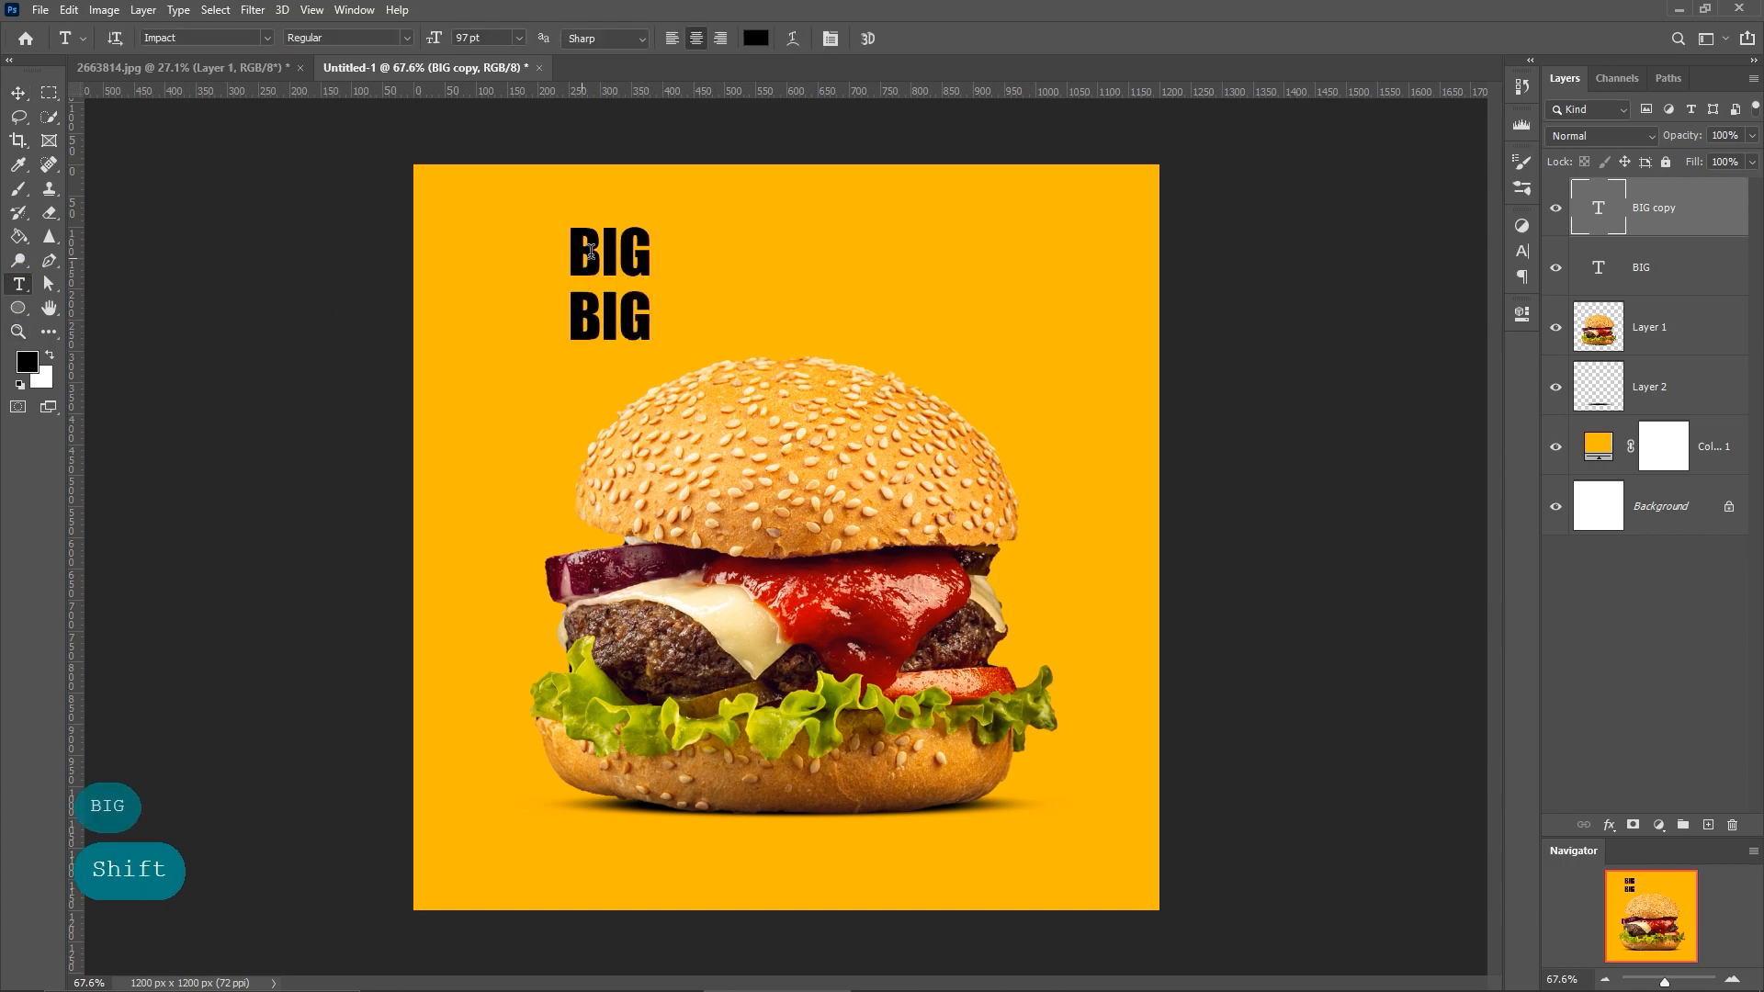
double_click(616, 306)
text(B)
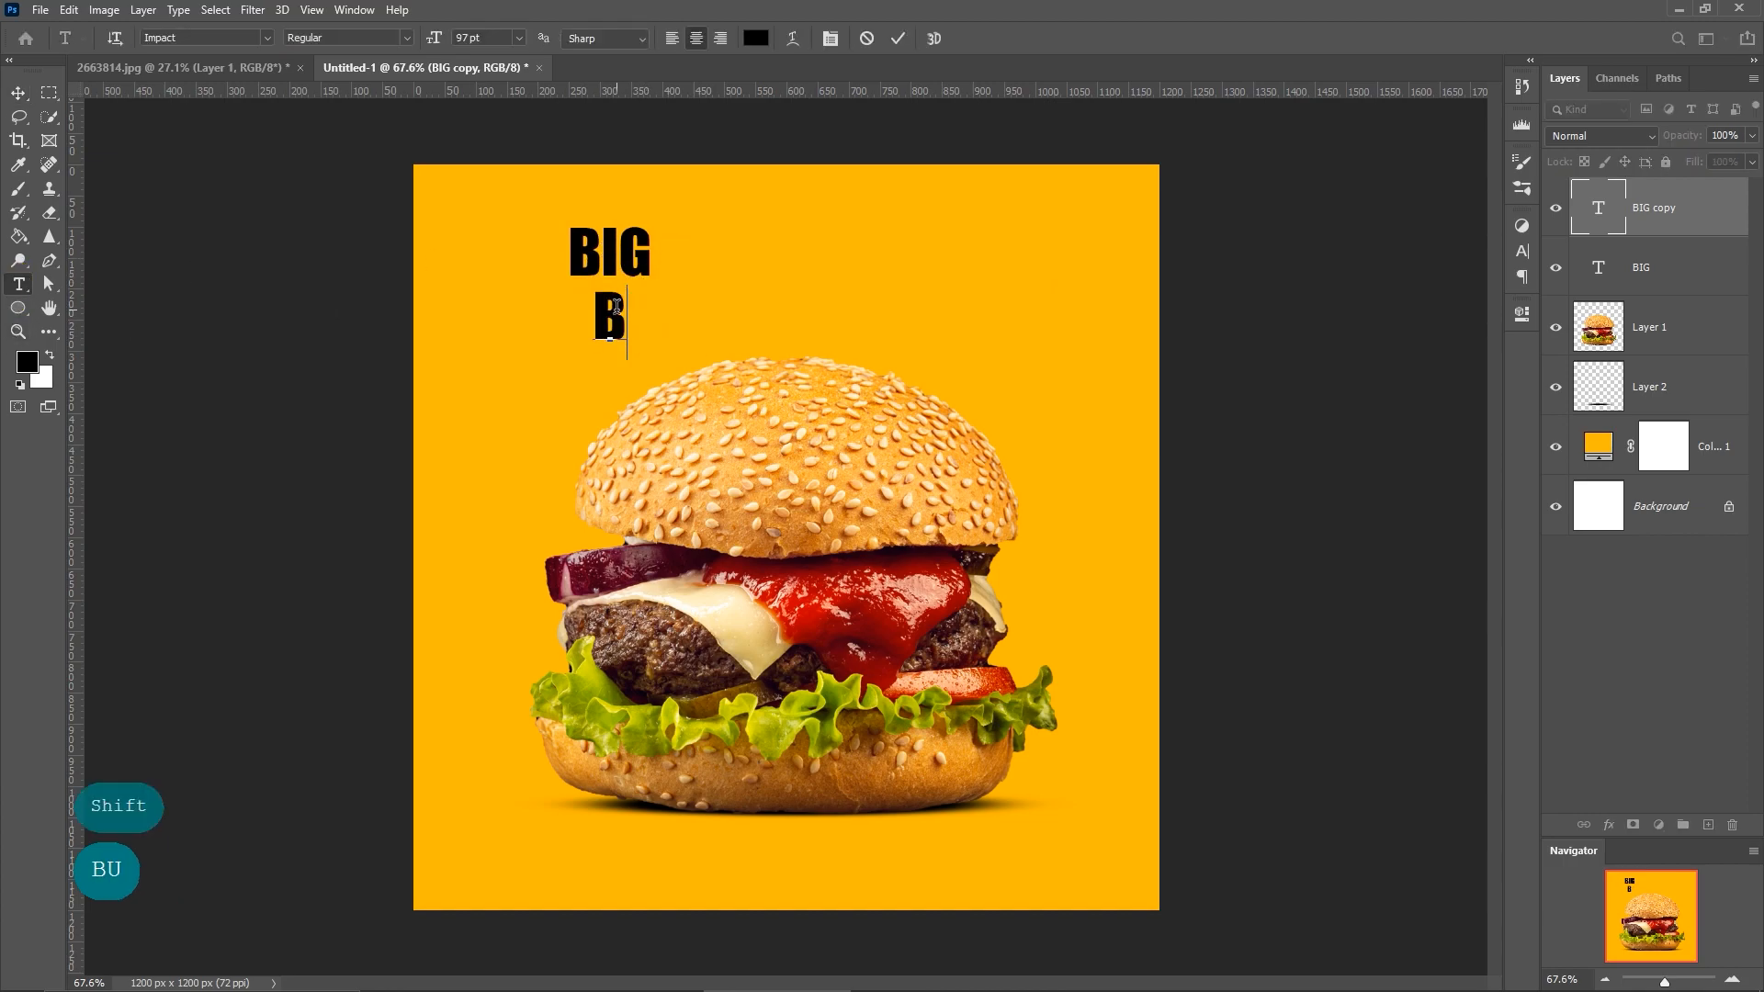
text(URGER)
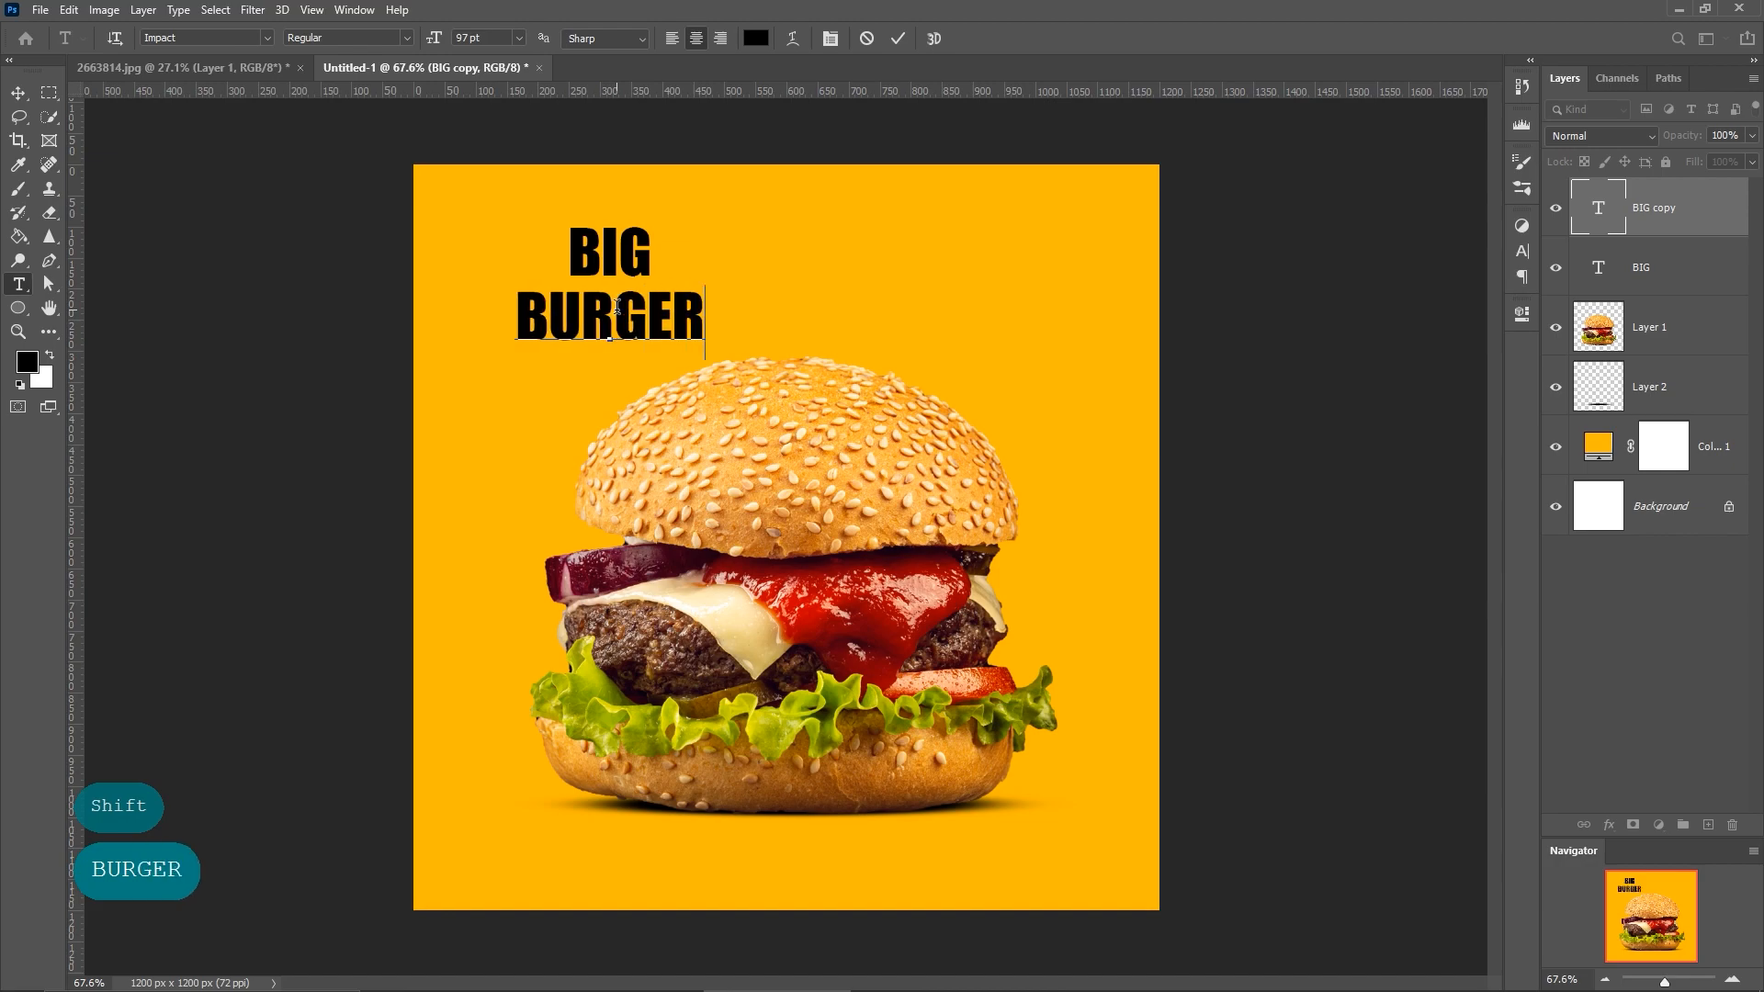
click(25, 94)
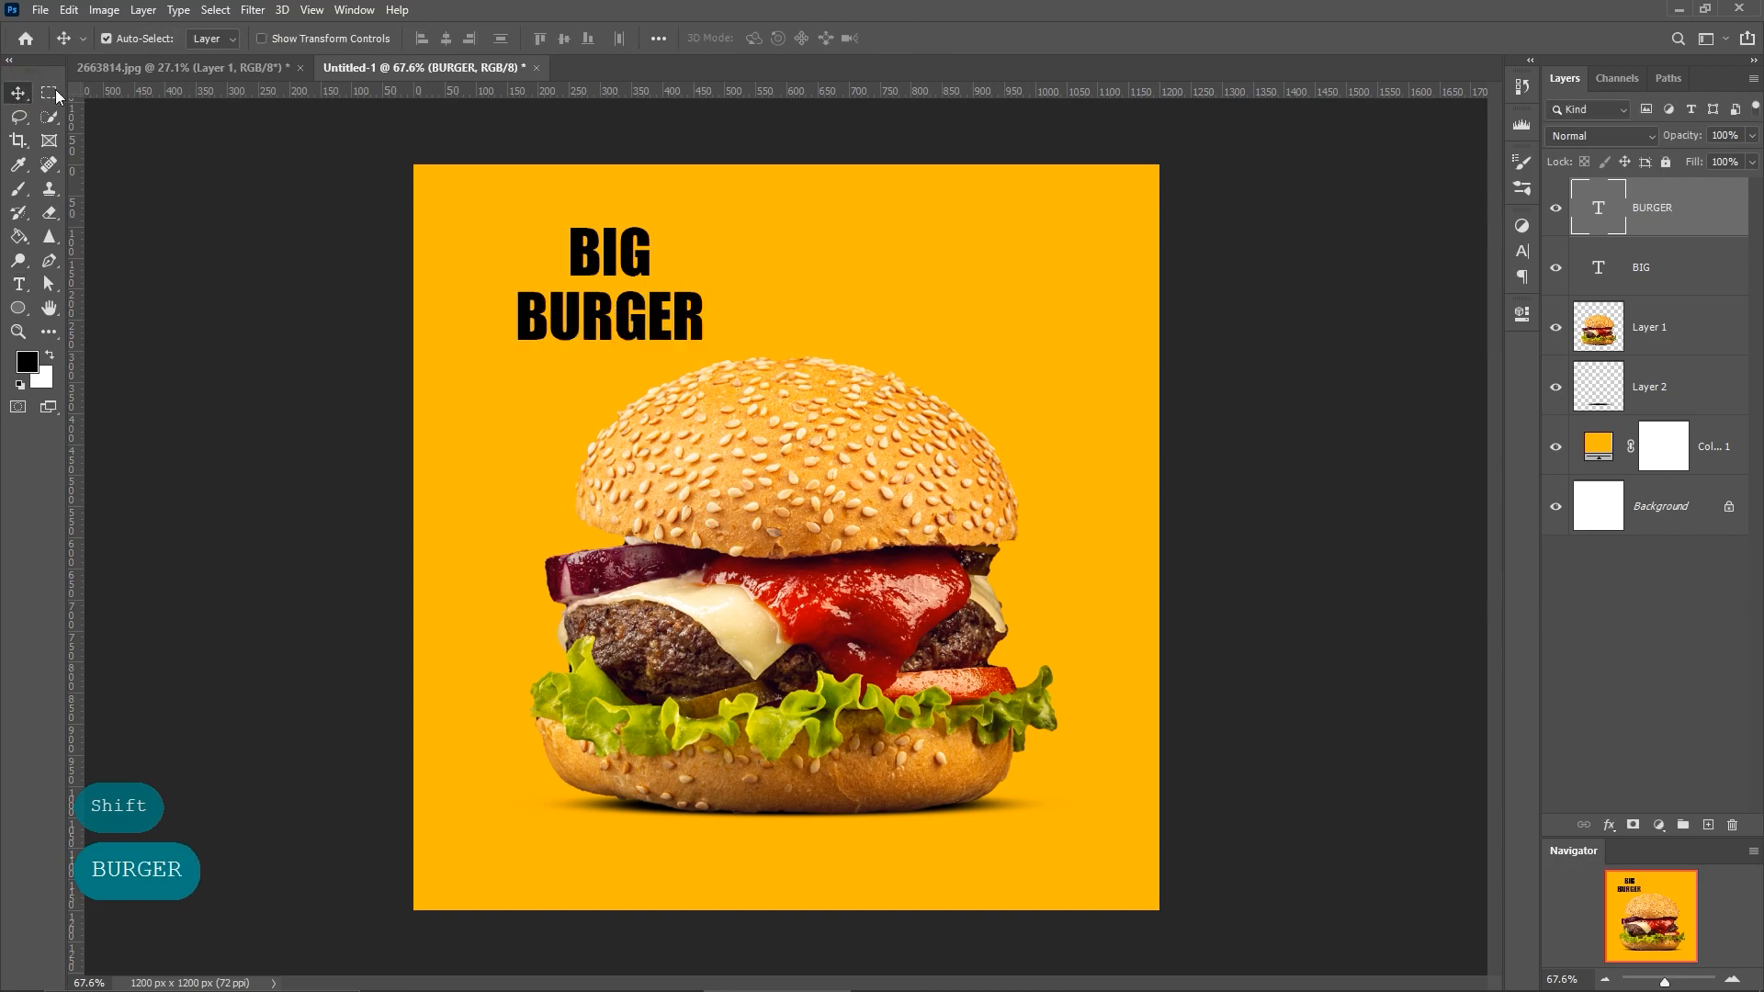
Enlarge the BIG text to 223 pt so that it spans the same width as BURGER.
click(1645, 257)
click(1521, 252)
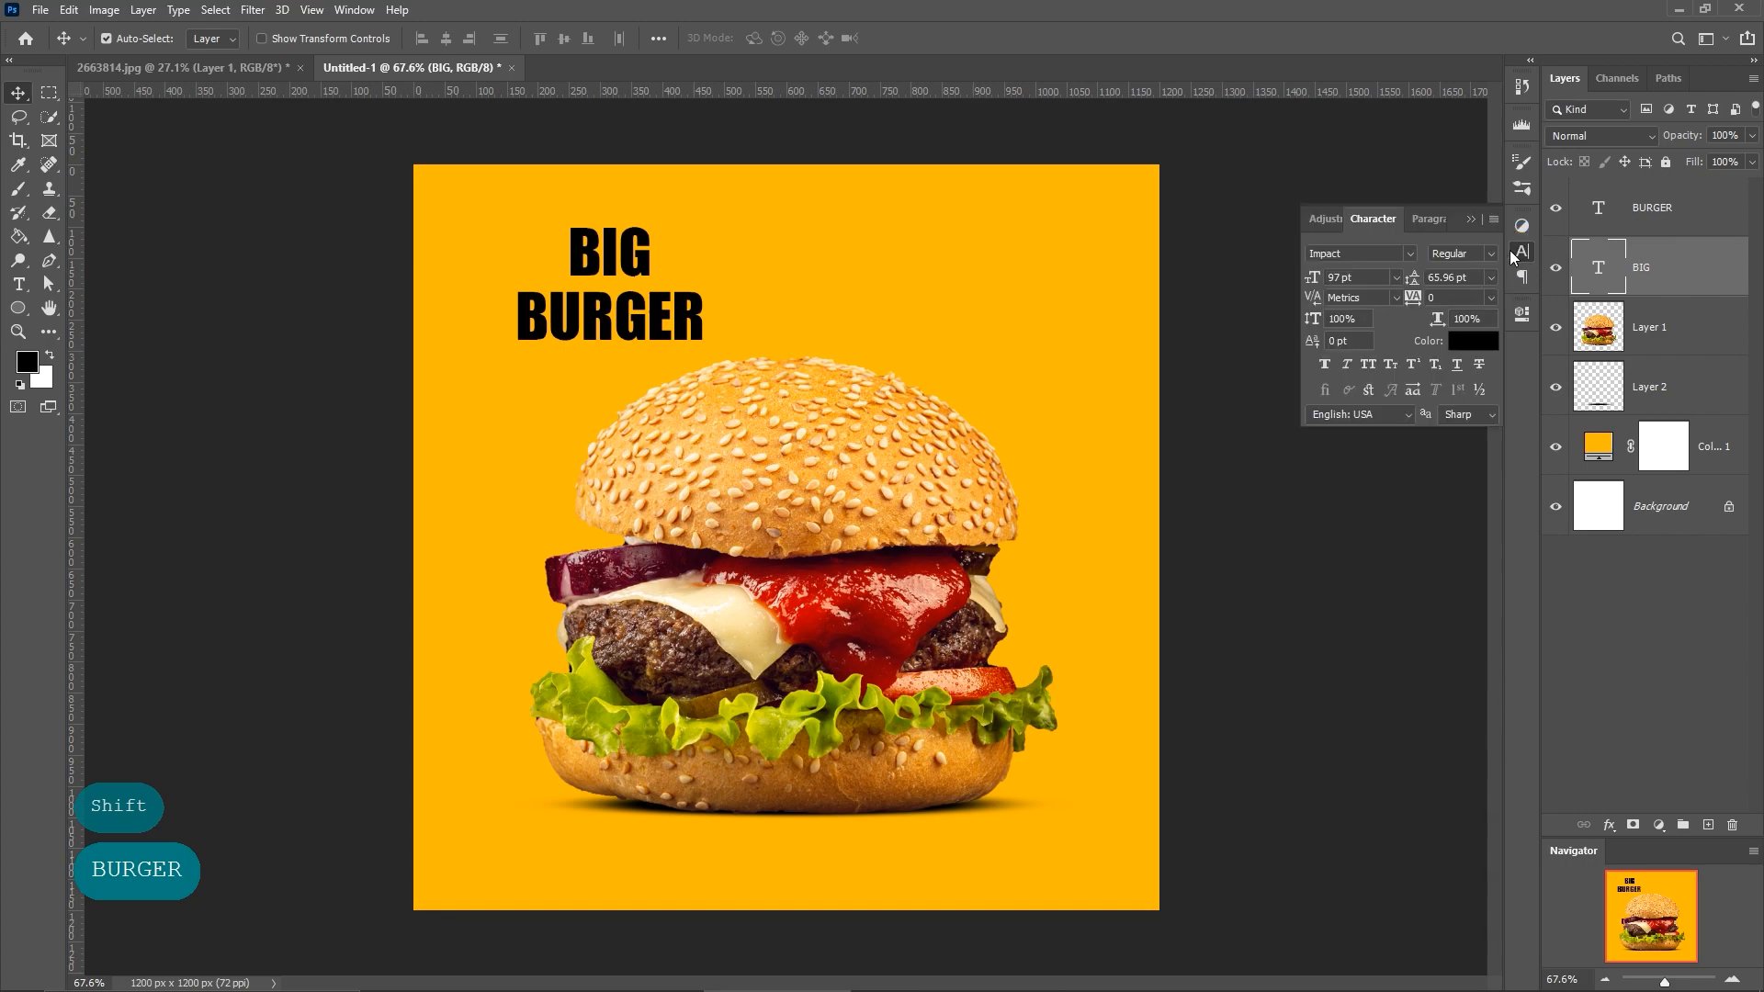
drag(1320, 283, 1428, 253)
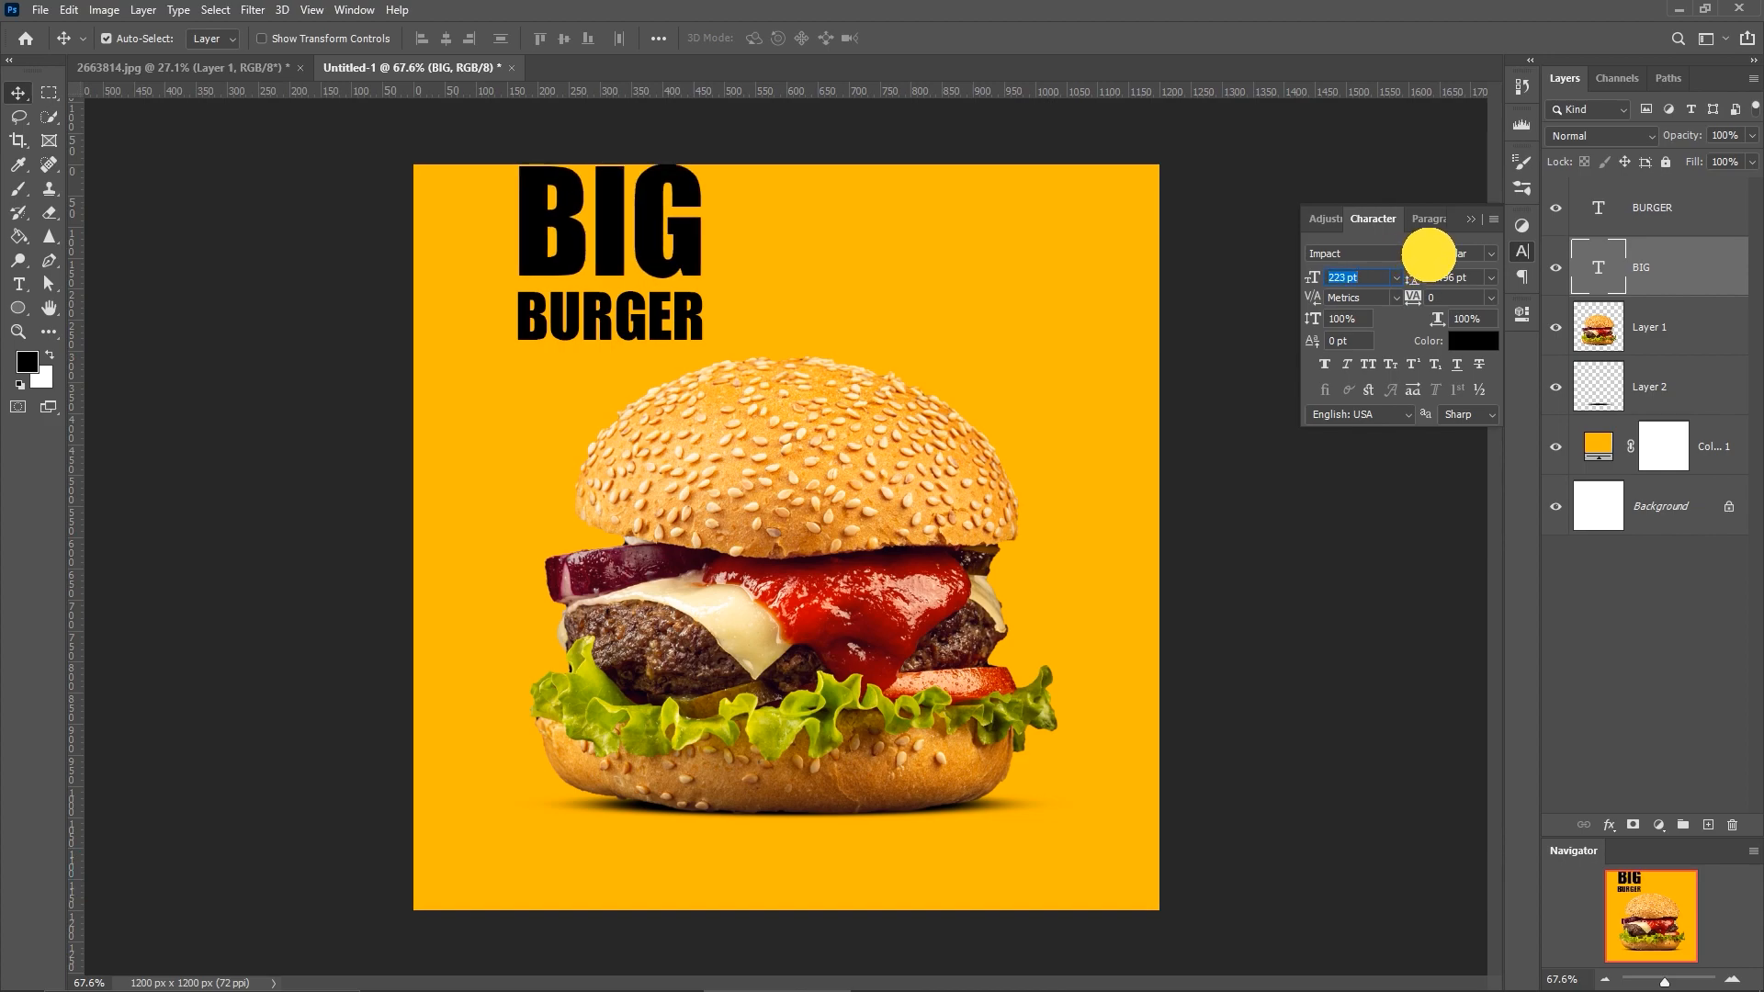
Nudge the BIG text slightly down so it sits closer above the BURGER text.
drag(1429, 253, 1436, 255)
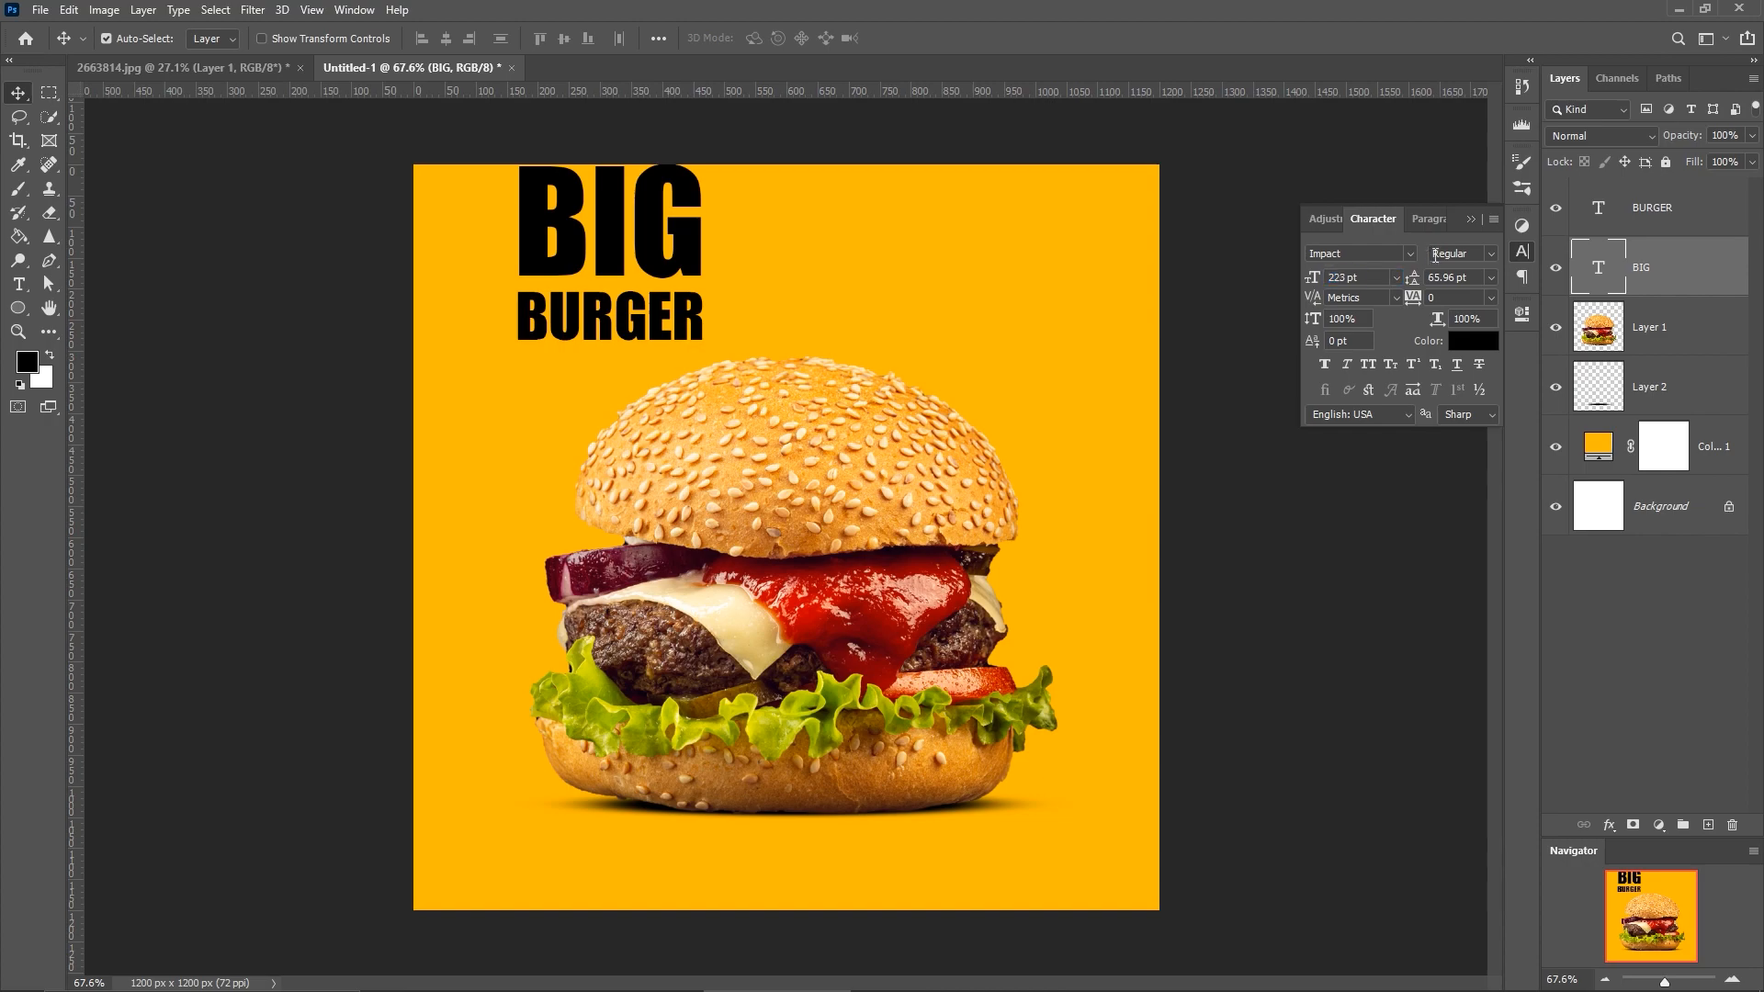
key(Down)
key(Down)
key(Down)
key(Down)
key(Down)
key(Down)
key(Down)
key(Down)
key(Down)
key(Down)
key(Down)
key(Down)
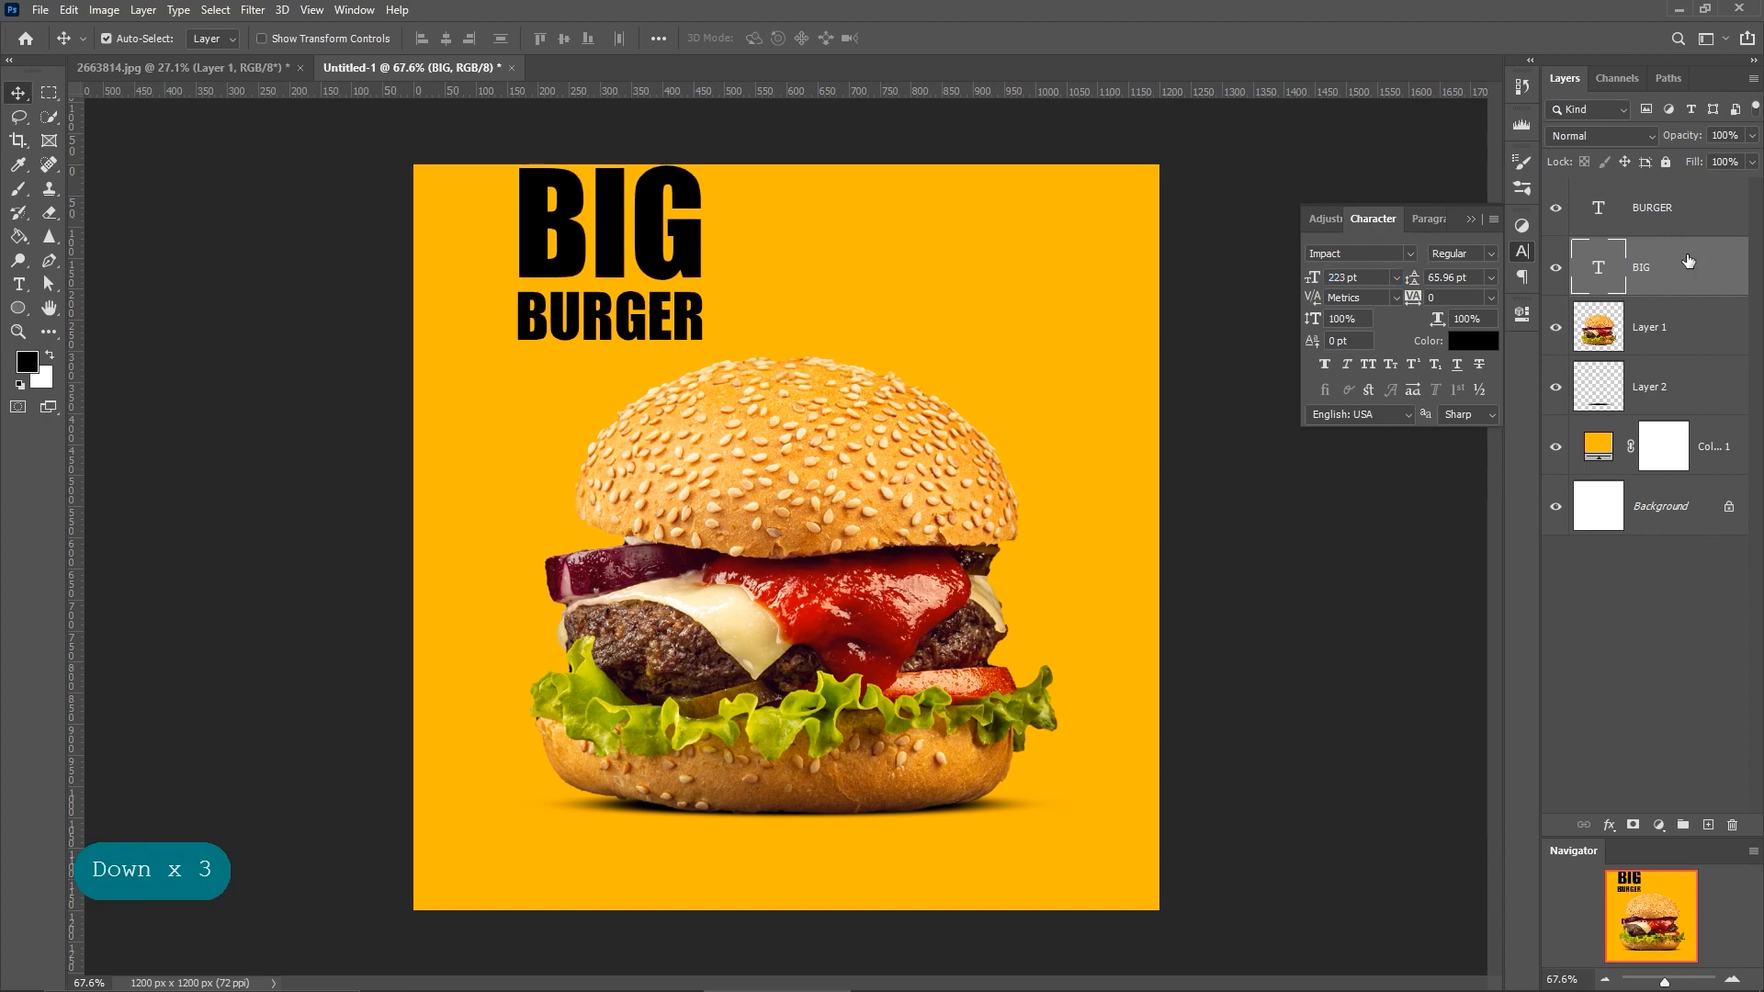
key(Up)
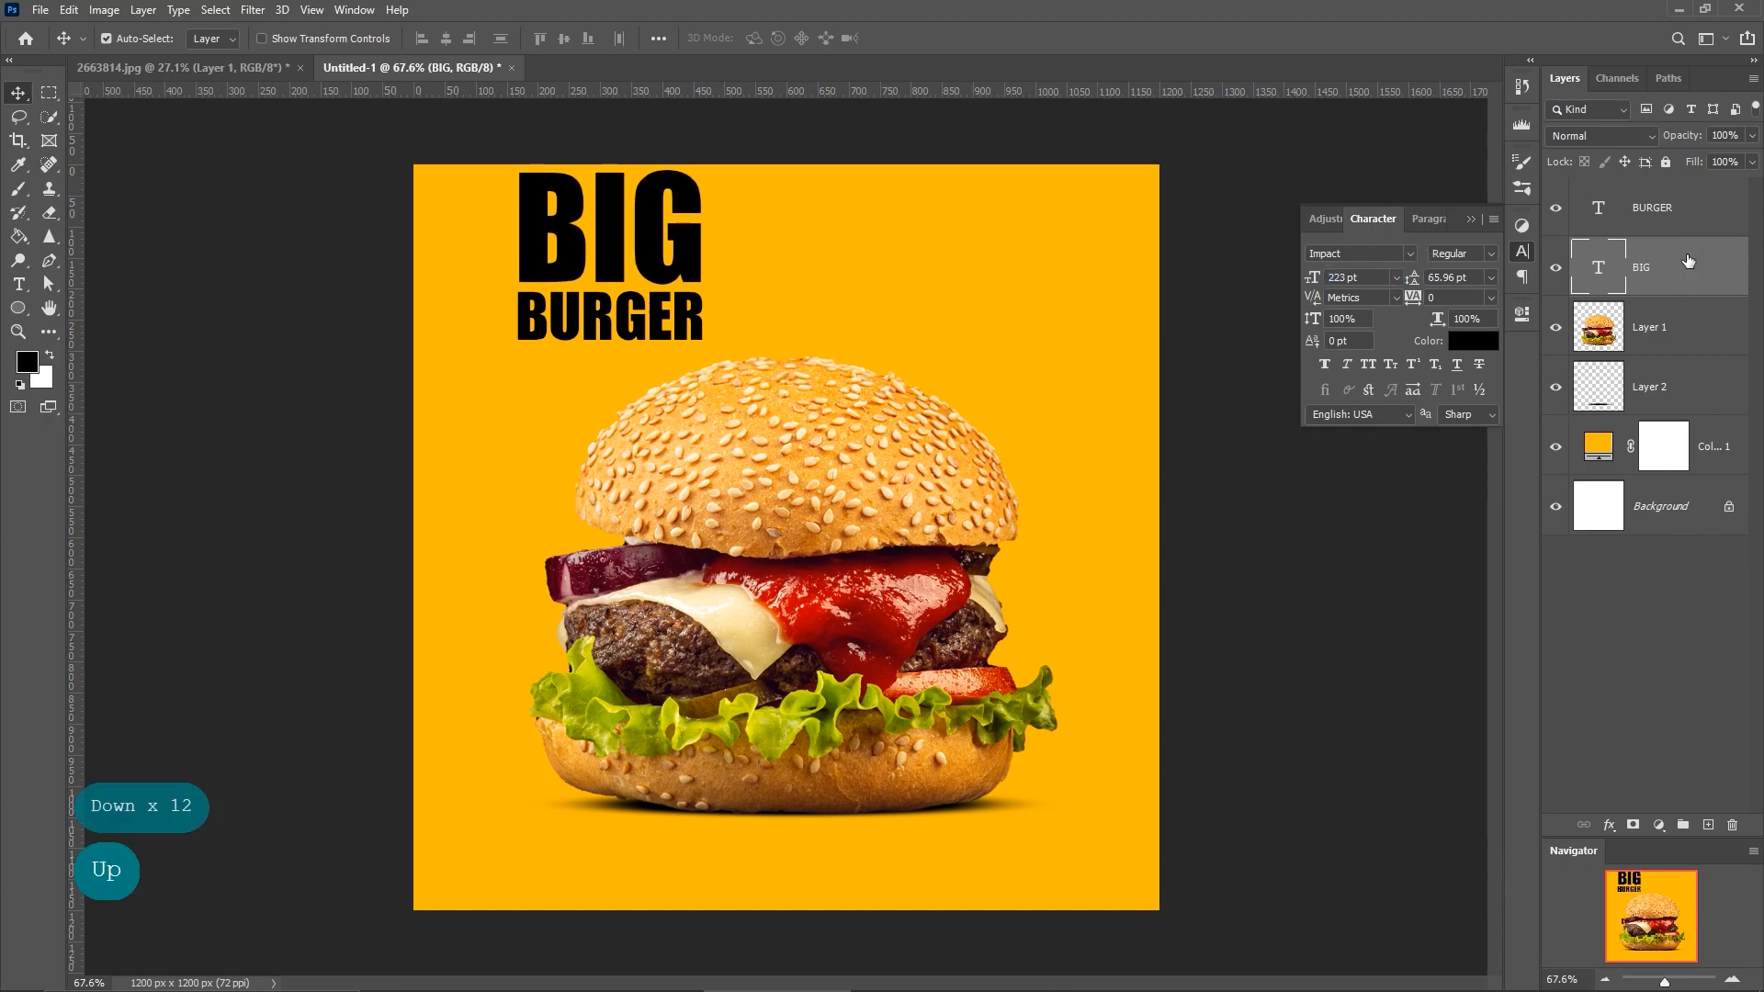
Scale the BIG and BURGER text layers together to about 414% and centre them so they span the full canvas.
shift+click(1672, 221)
drag(698, 259, 685, 337)
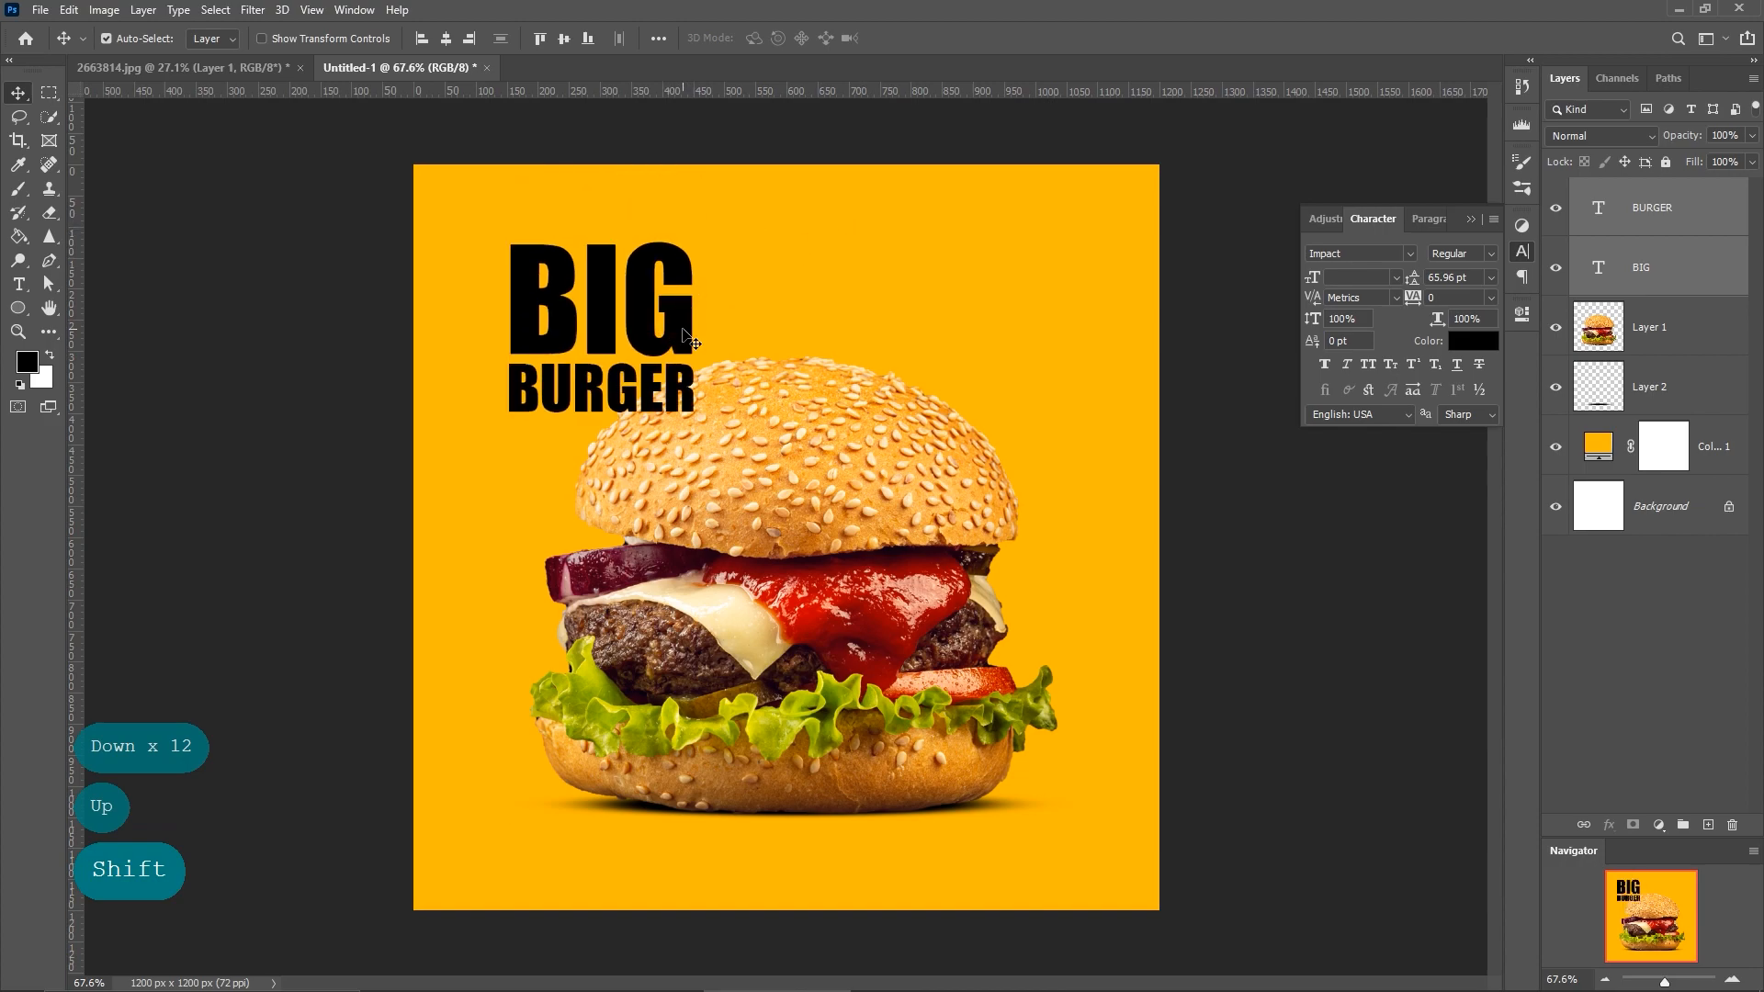
click(104, 10)
mouse_move(69, 11)
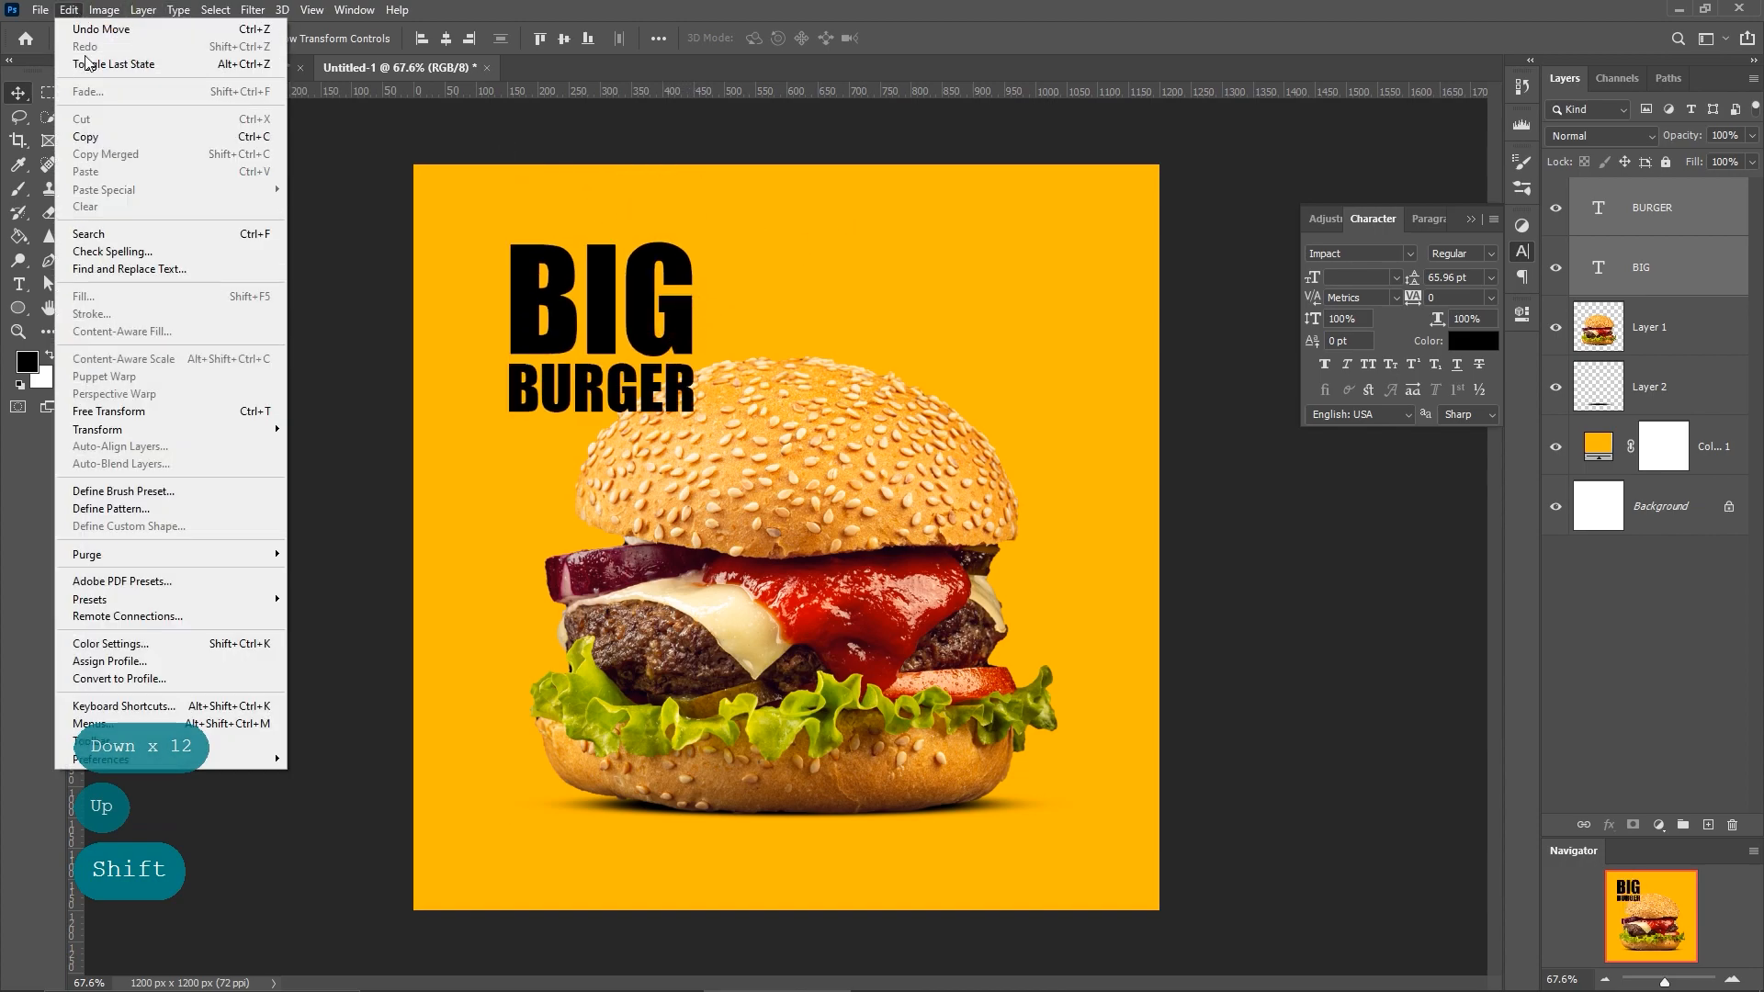
click(119, 410)
drag(695, 414, 1122, 791)
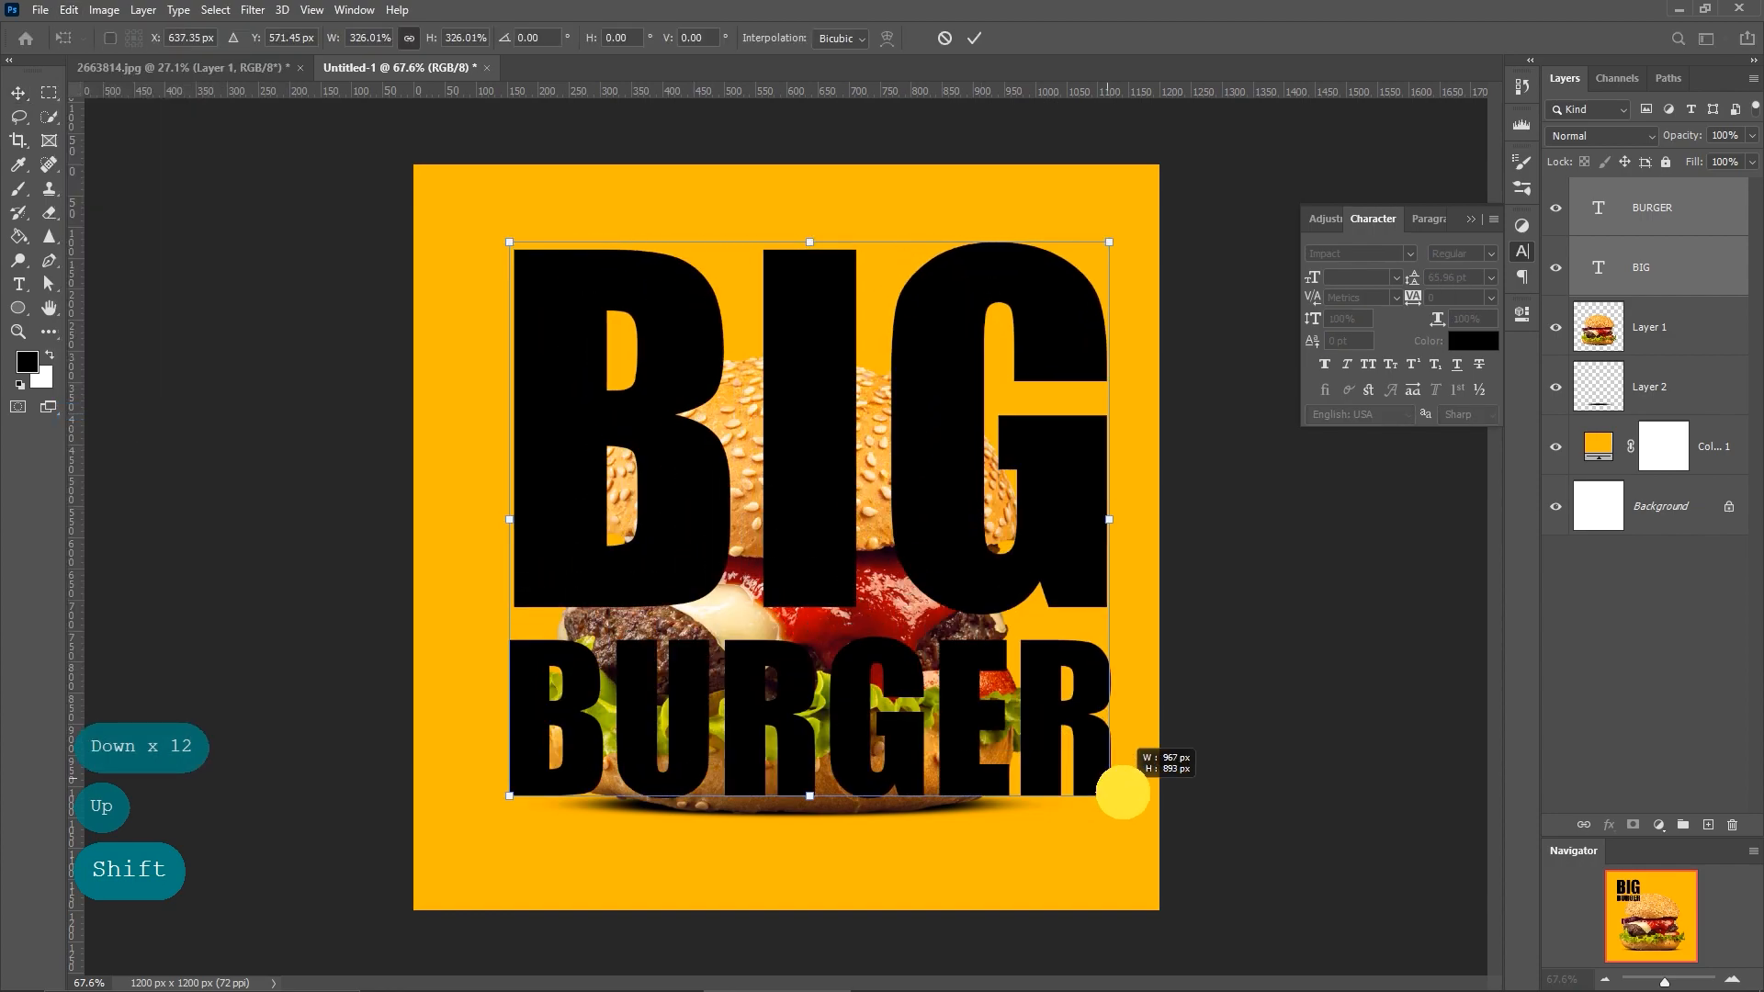
mouse_move(996, 591)
mouse_down()
mouse_move(960, 594)
mouse_move(973, 580)
mouse_up()
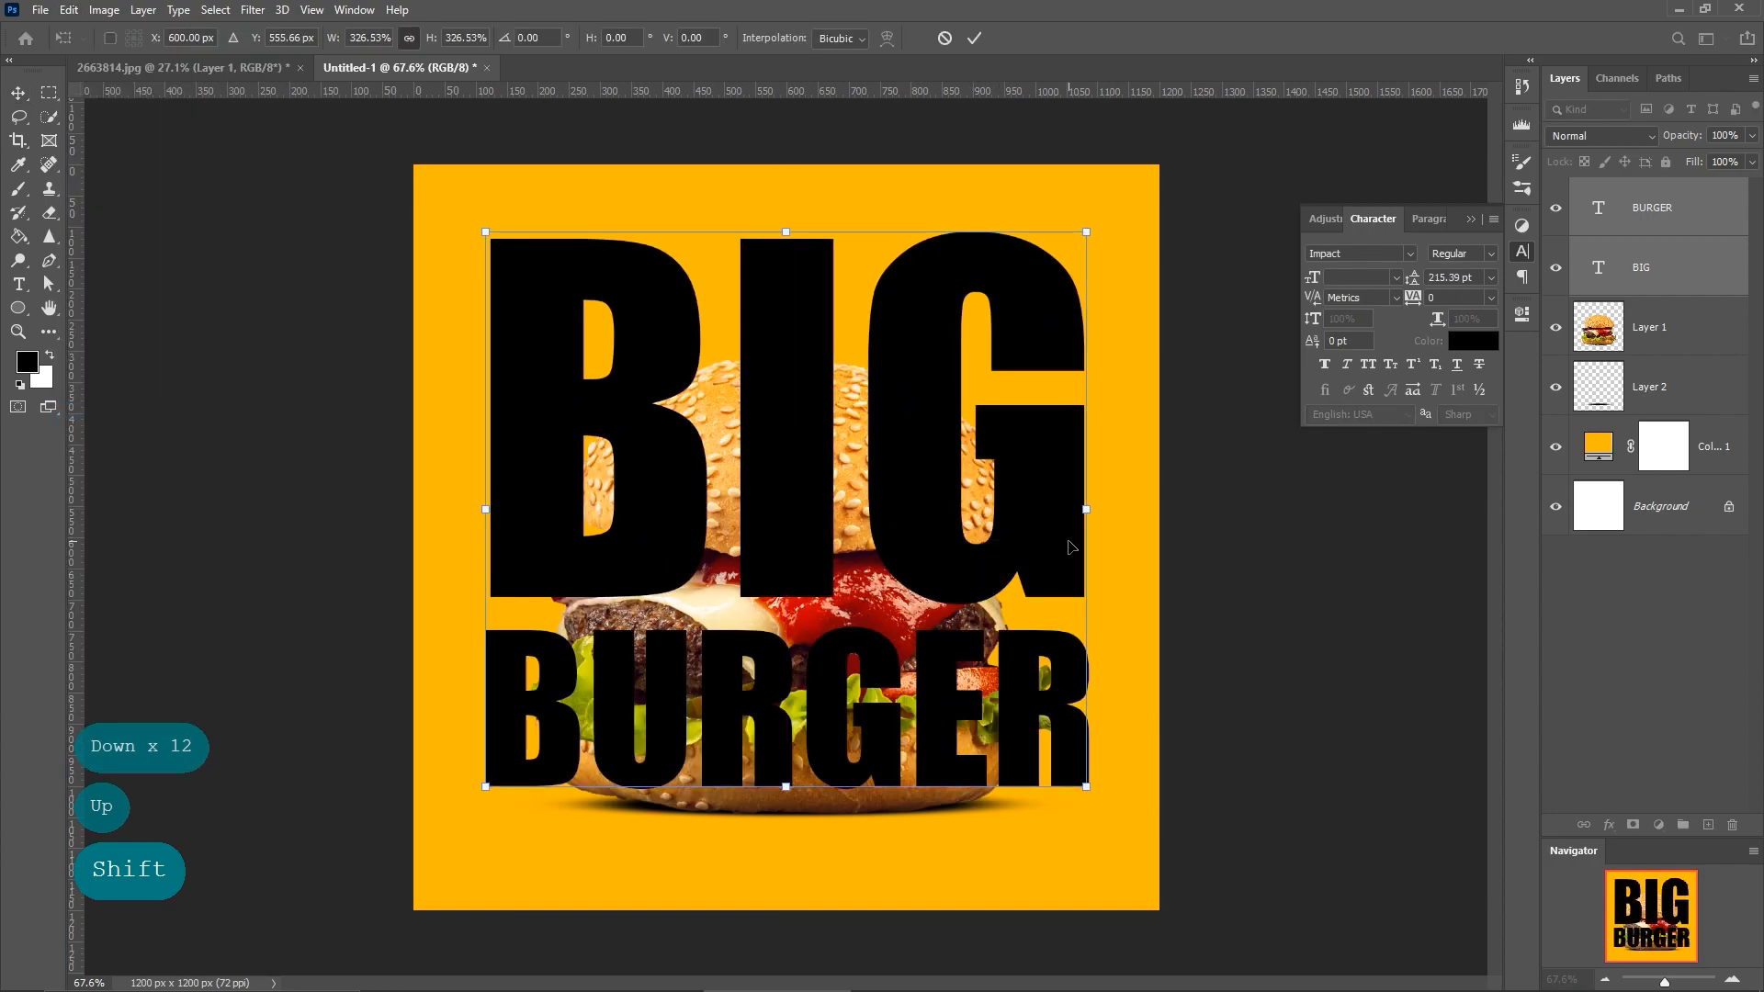
drag(1087, 509, 1118, 548)
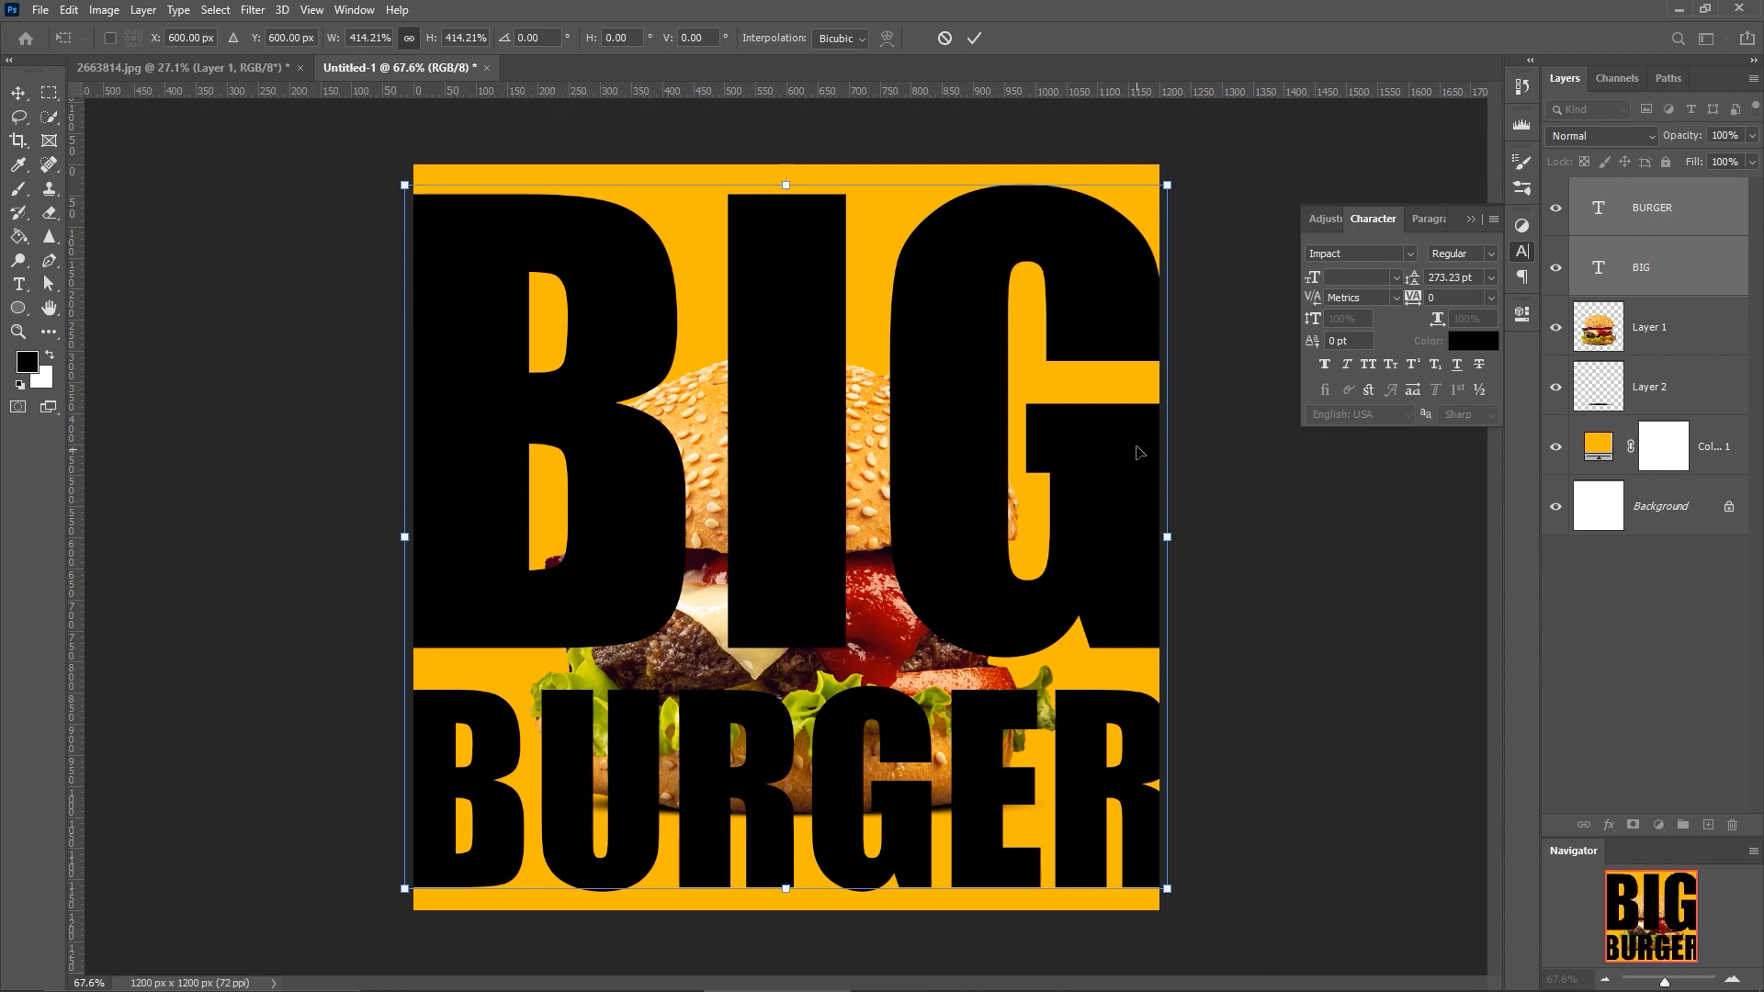
click(974, 39)
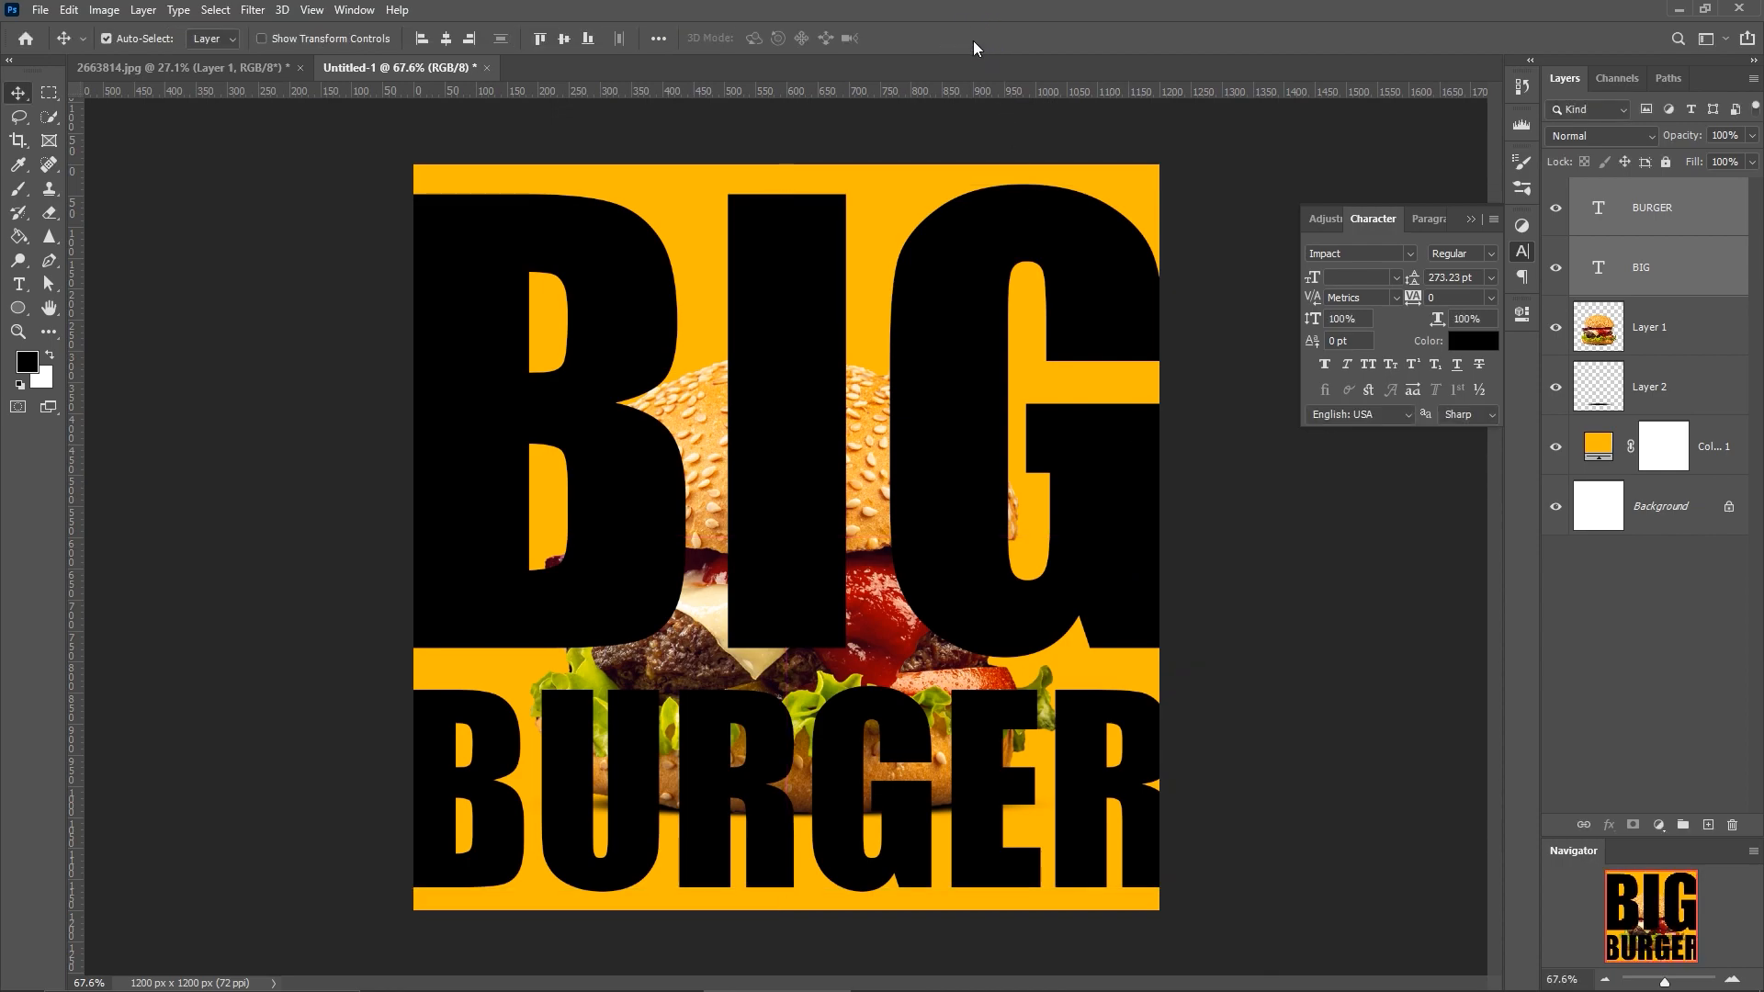
Merge the two text layers and skew the merged lettering vertically by about -11° so it slants upward to the right.
click(142, 10)
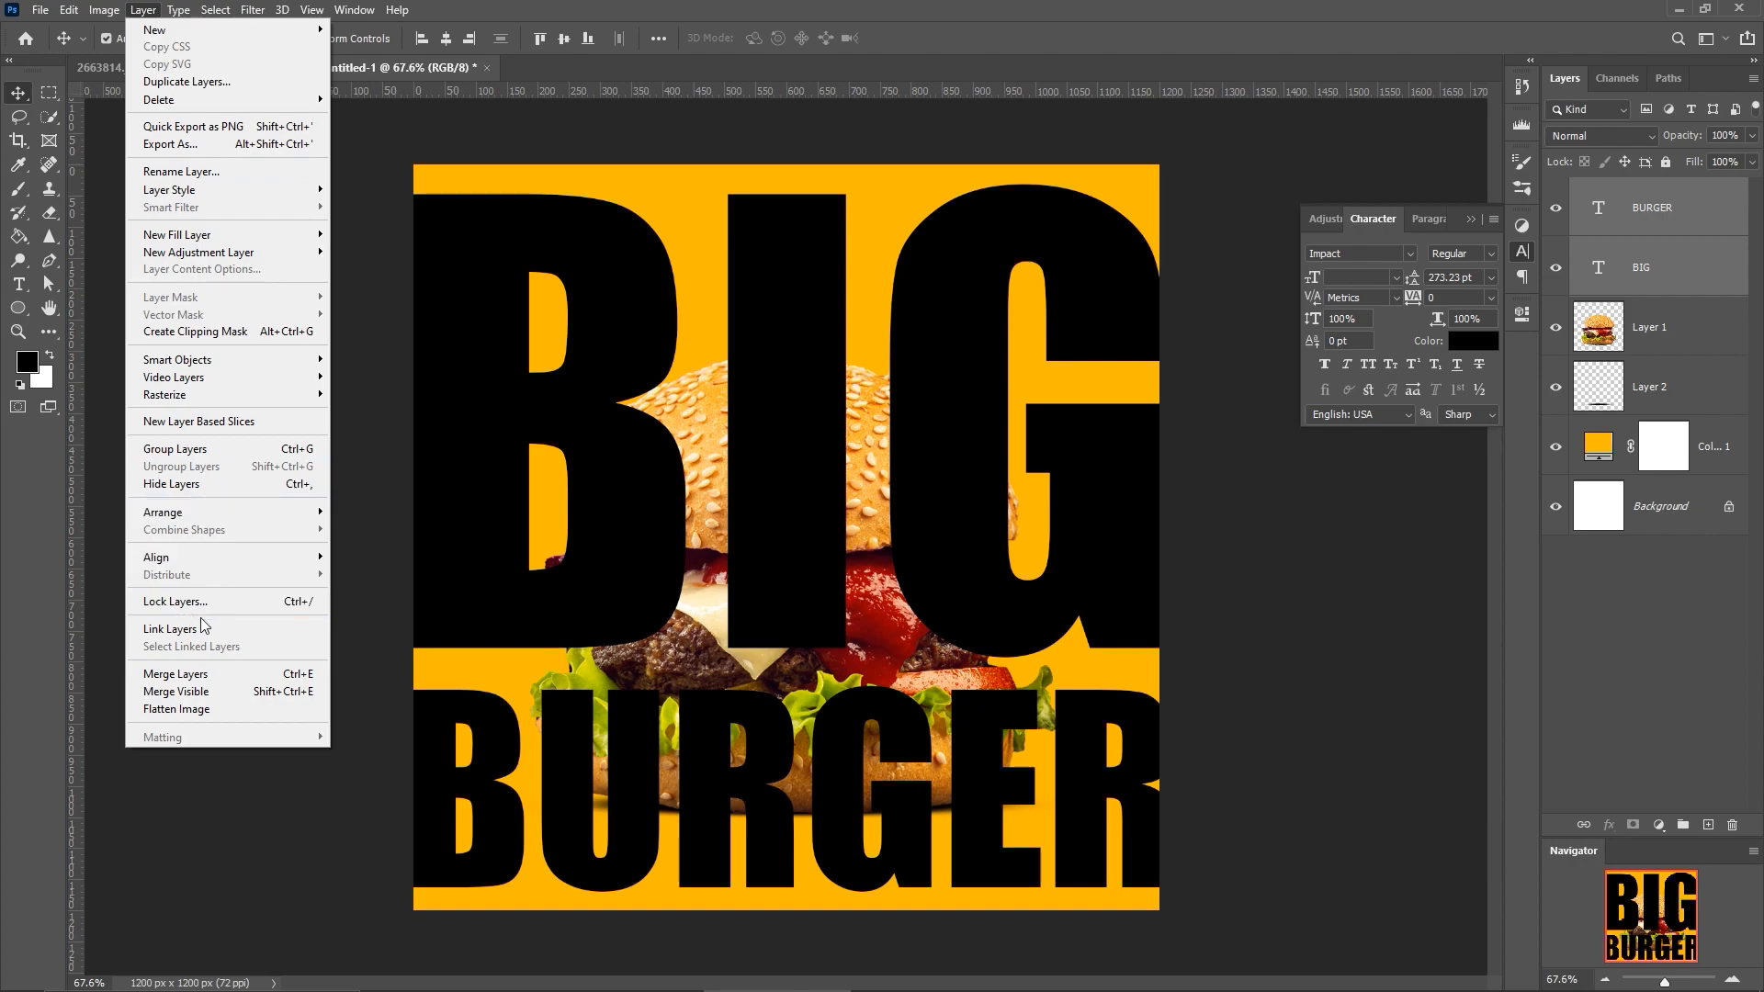
click(198, 675)
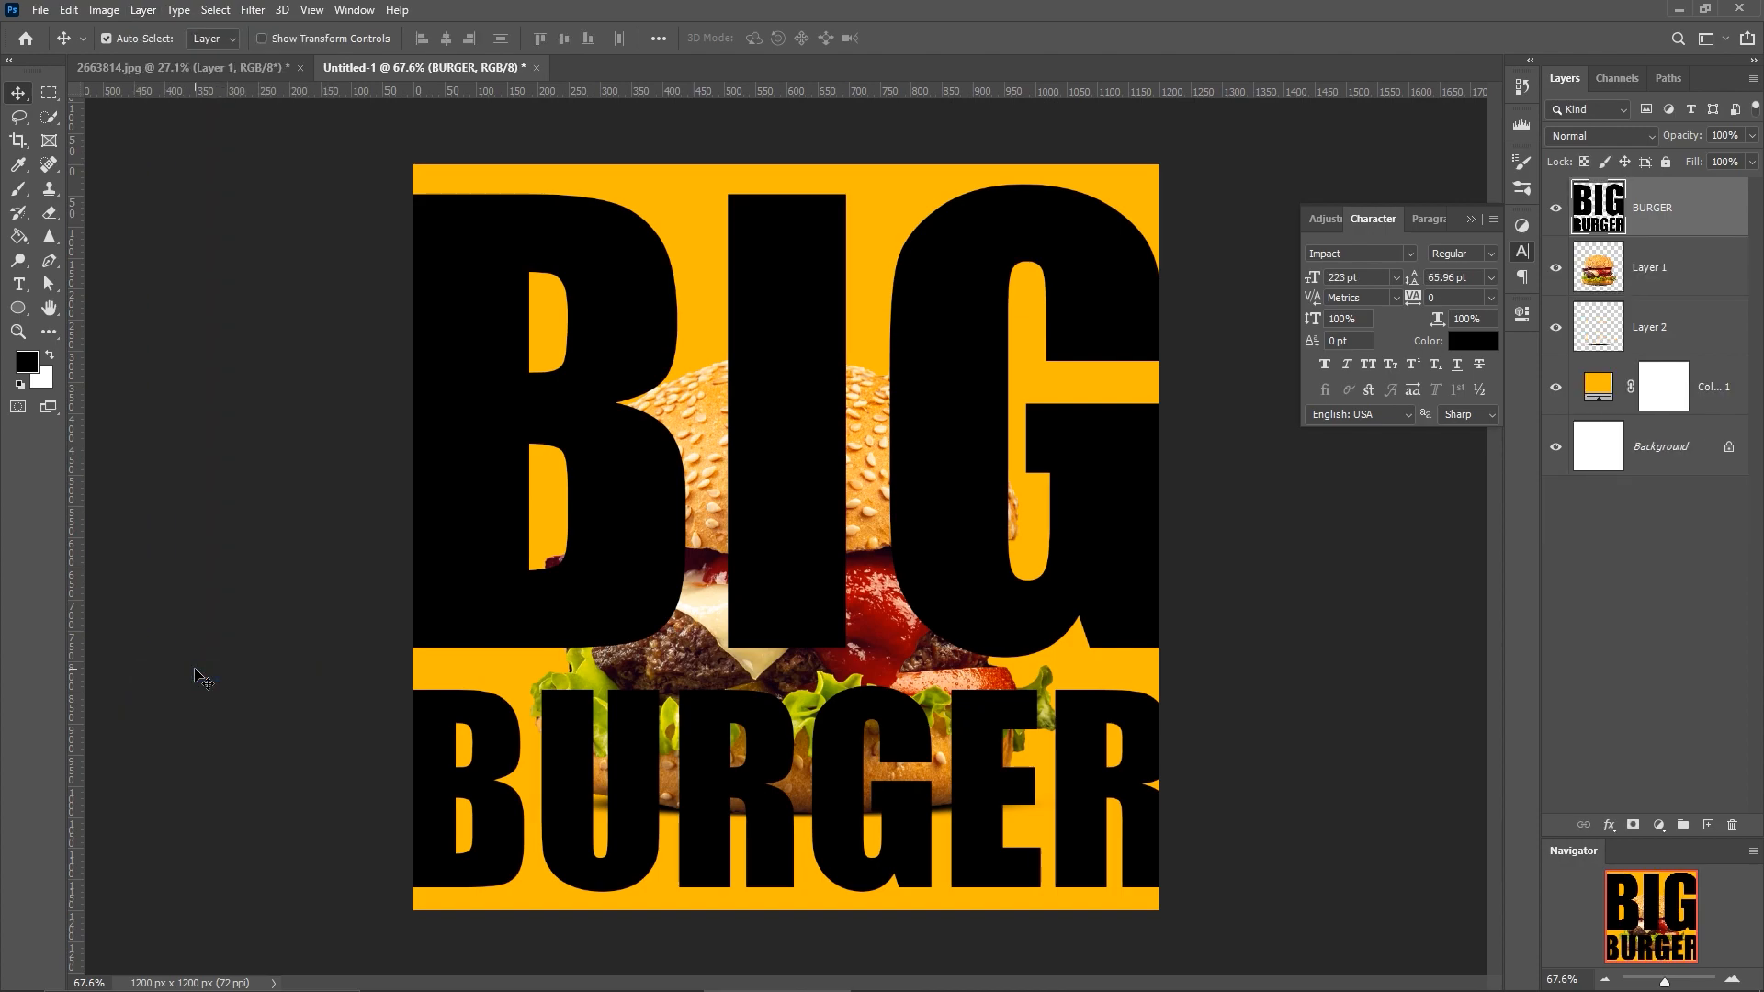
click(73, 11)
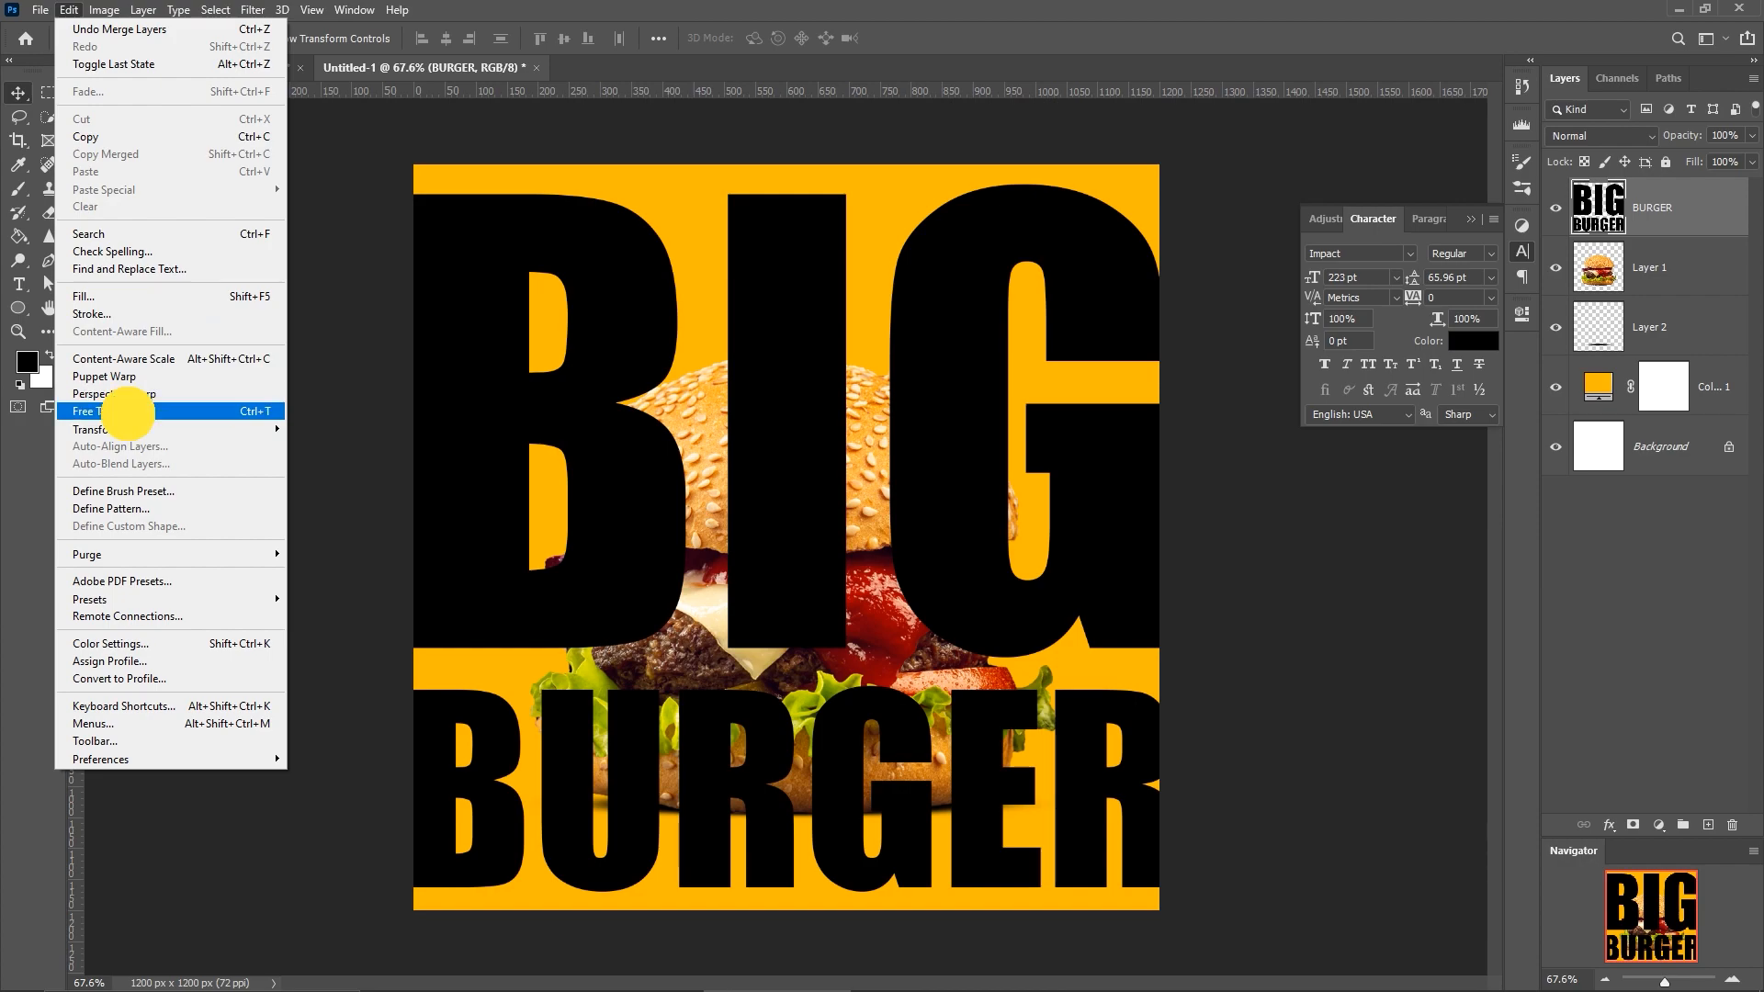
click(126, 412)
right_click(811, 327)
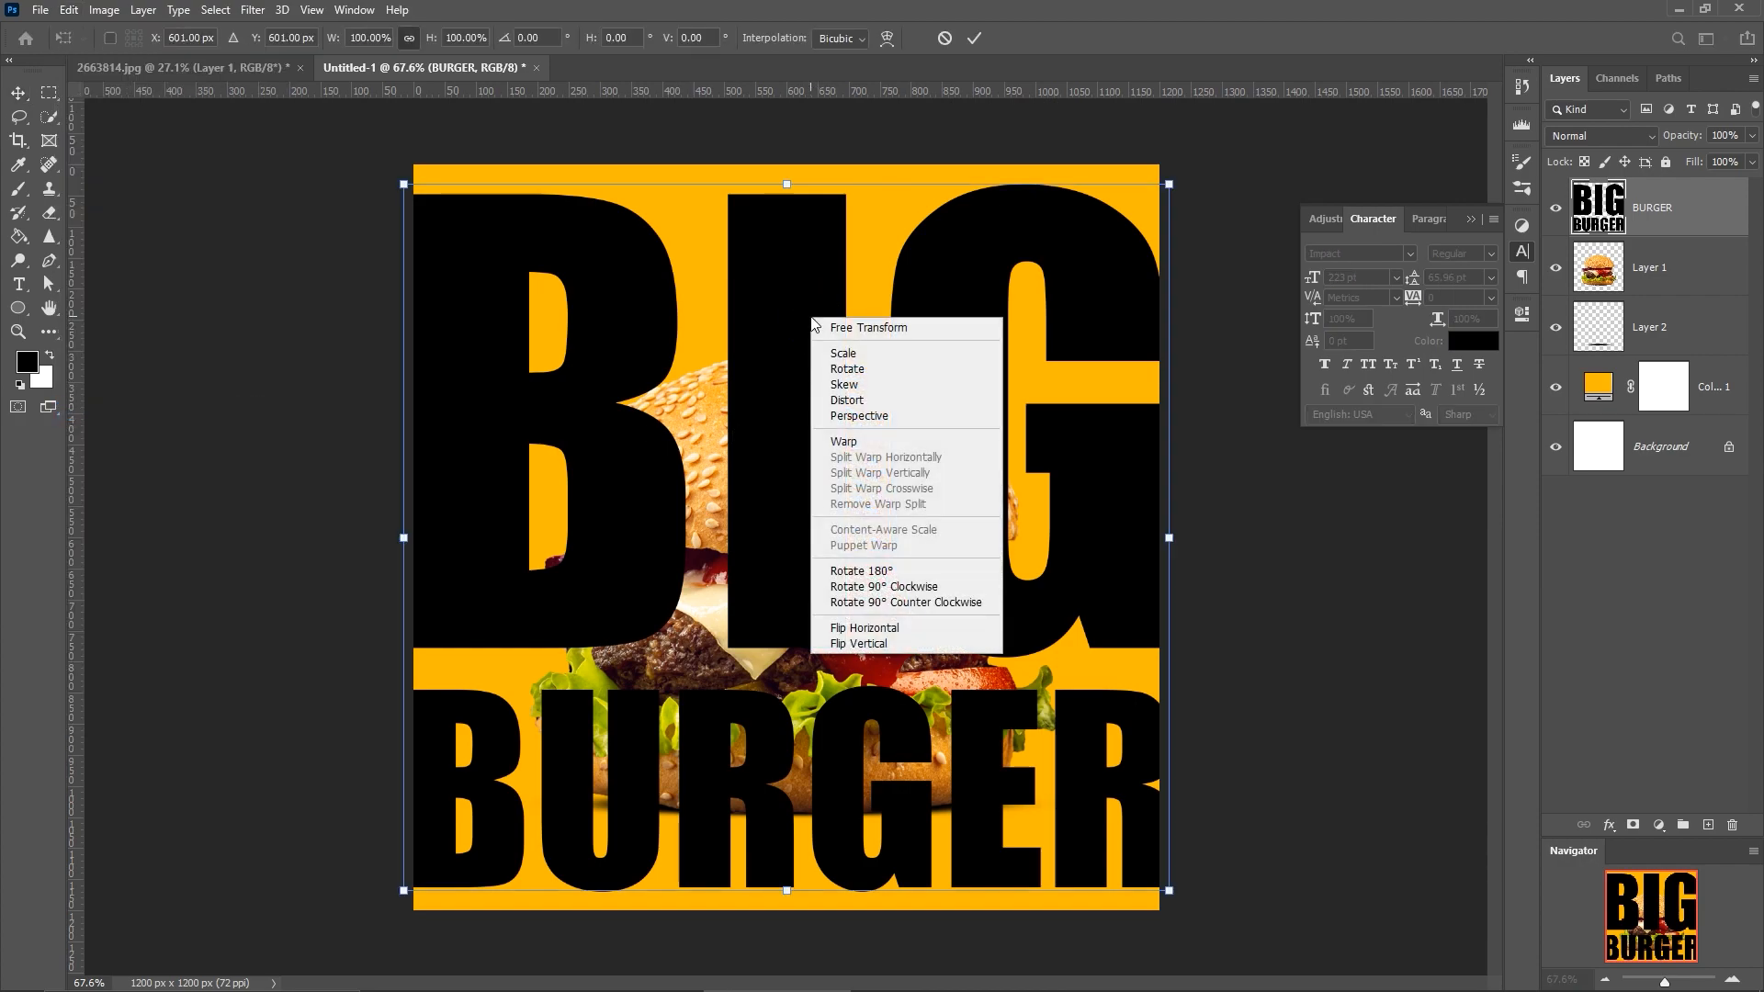
click(832, 394)
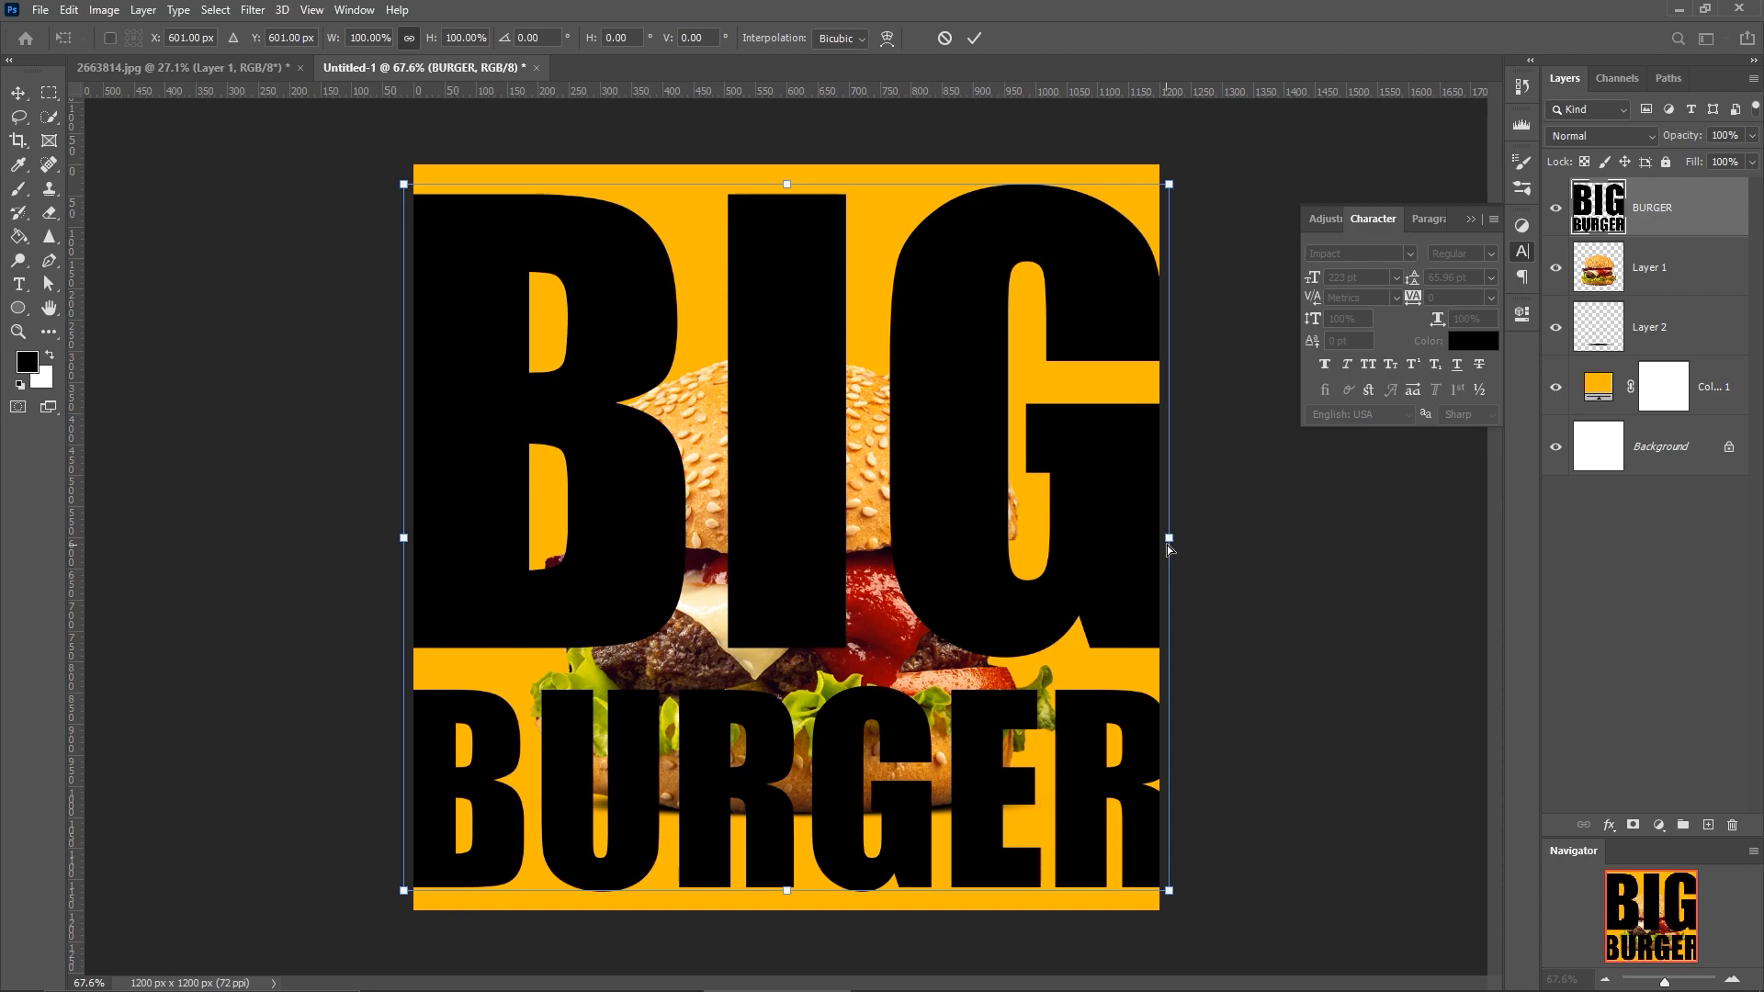
mouse_move(1171, 536)
mouse_down()
mouse_move(1173, 433)
mouse_move(1136, 472)
mouse_move(1123, 462)
mouse_move(1168, 422)
mouse_up()
key(shift)
key(shift)
key(shift)
key(shift)
key(shift)
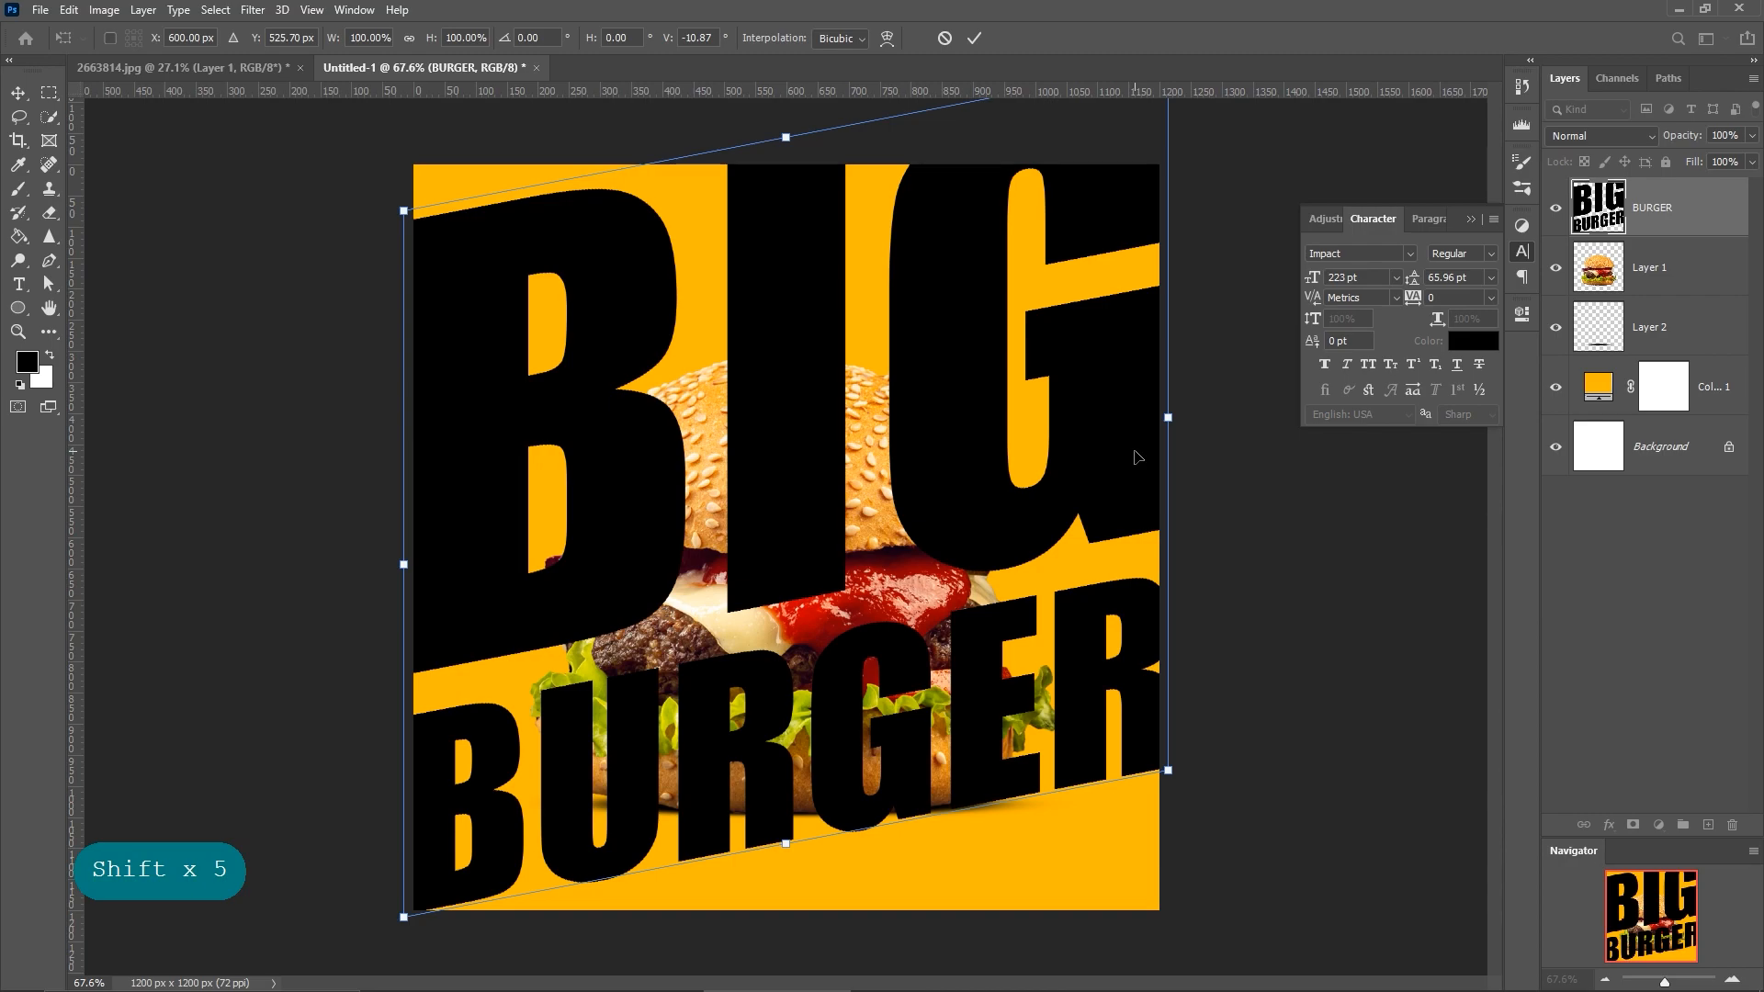
click(974, 40)
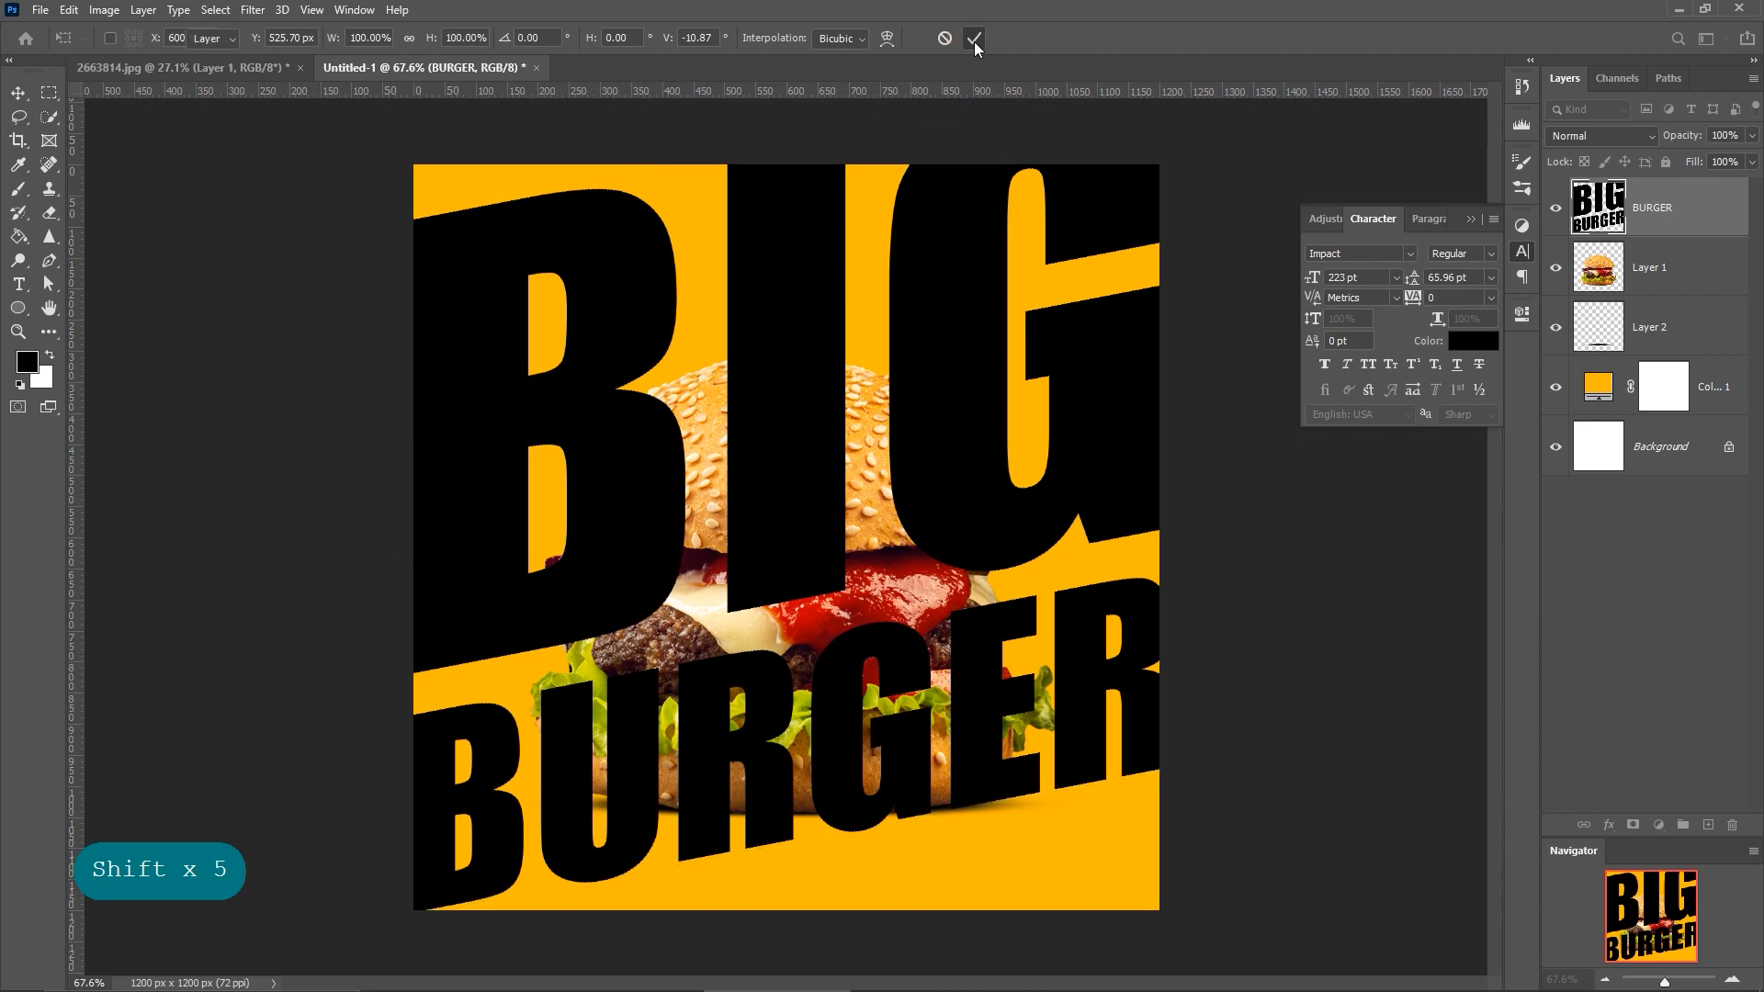
Place the lettering layer beneath the burger and shadow layers, and shift the burger with its shadow slightly down.
drag(1653, 250, 1653, 354)
drag(915, 497, 914, 518)
drag(1088, 434, 1091, 437)
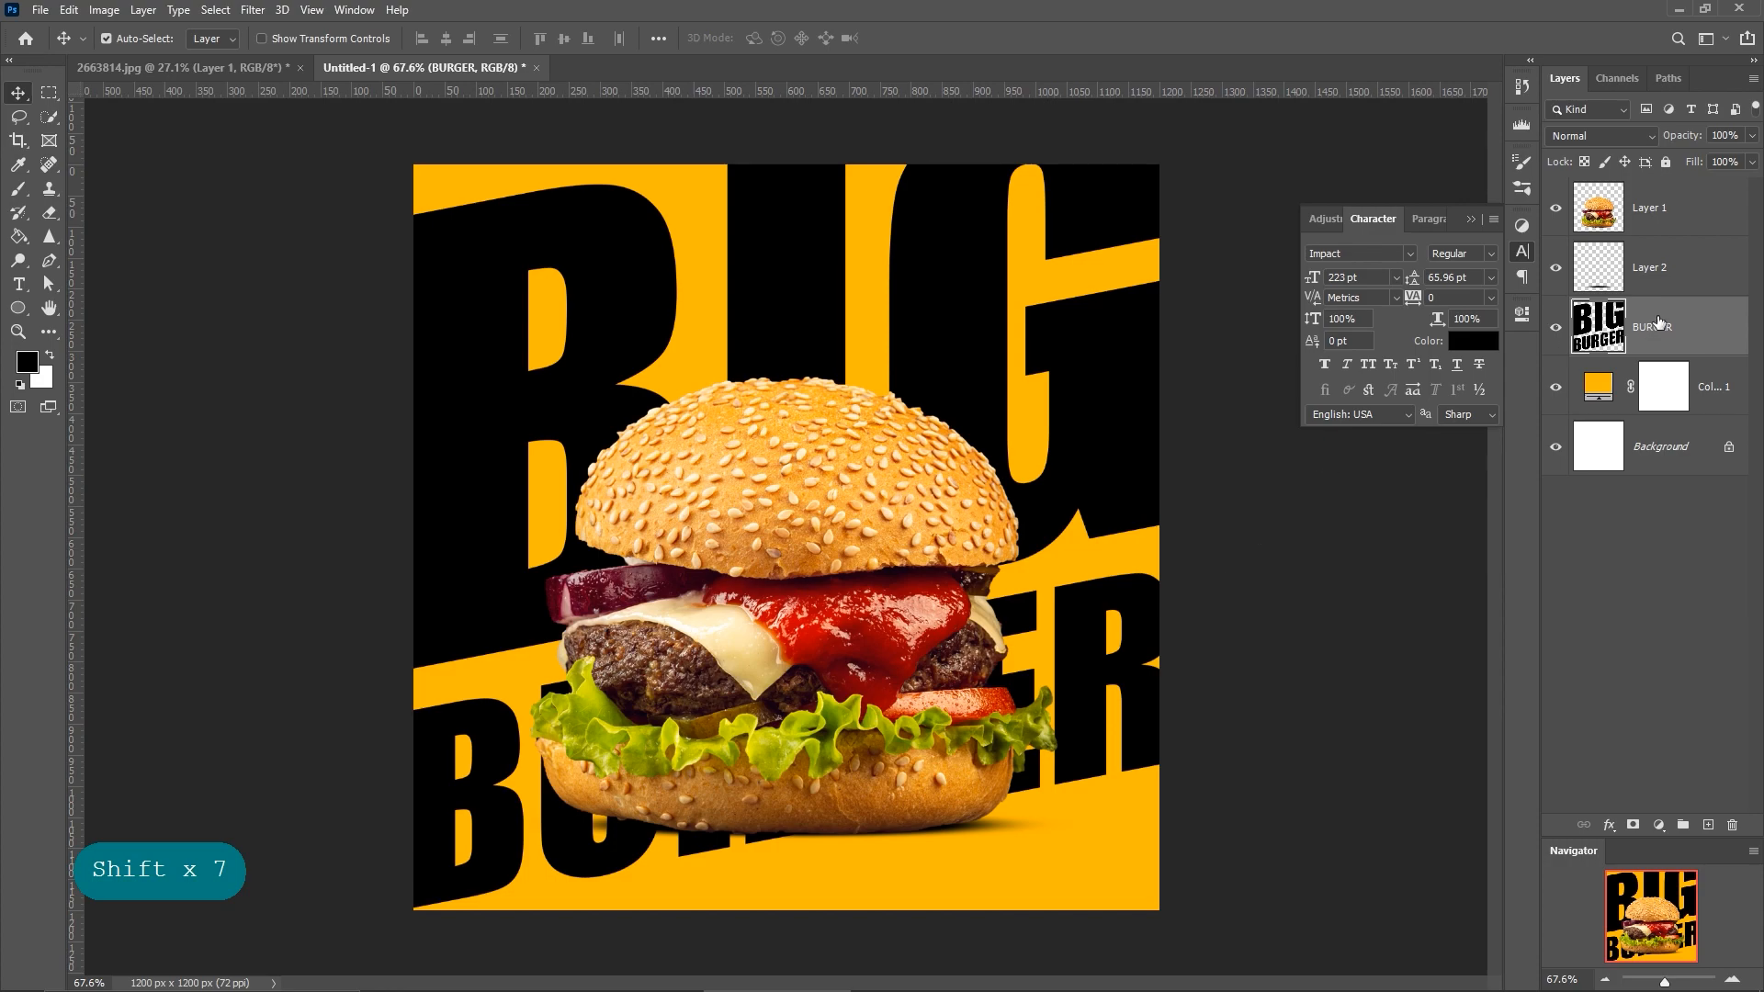
Load the BURGER layer's pixels as a selection and hide that layer.
right_click(1591, 332)
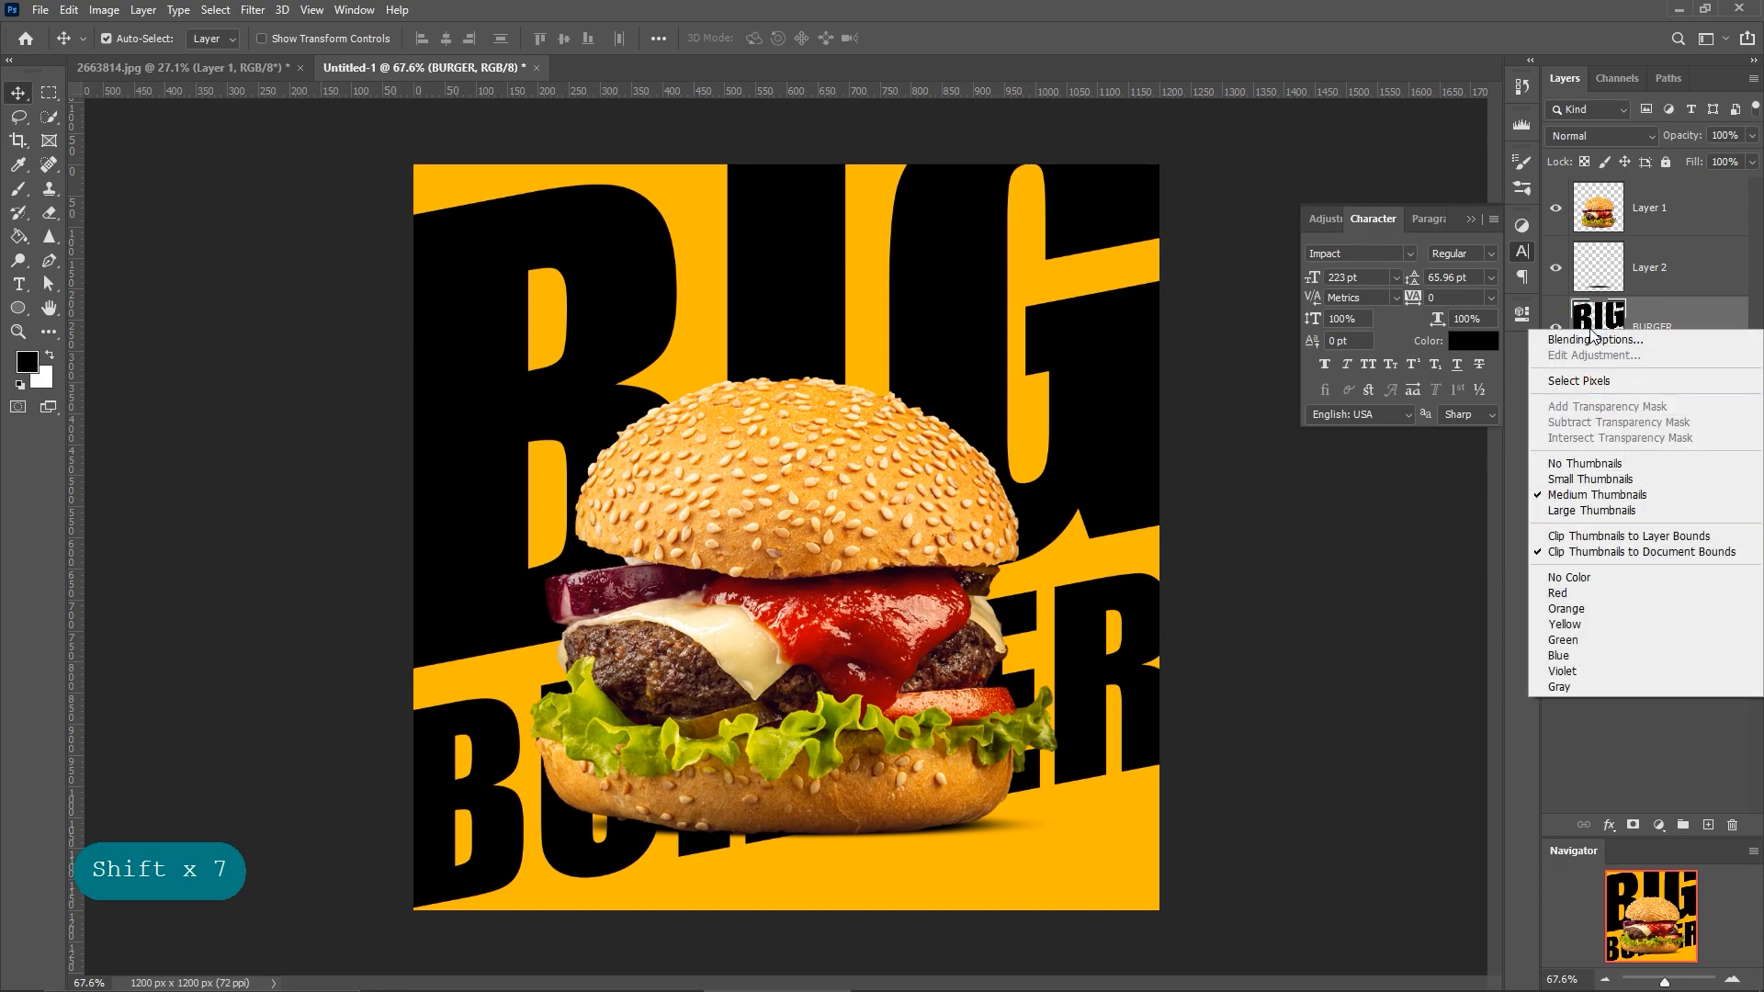
click(1573, 377)
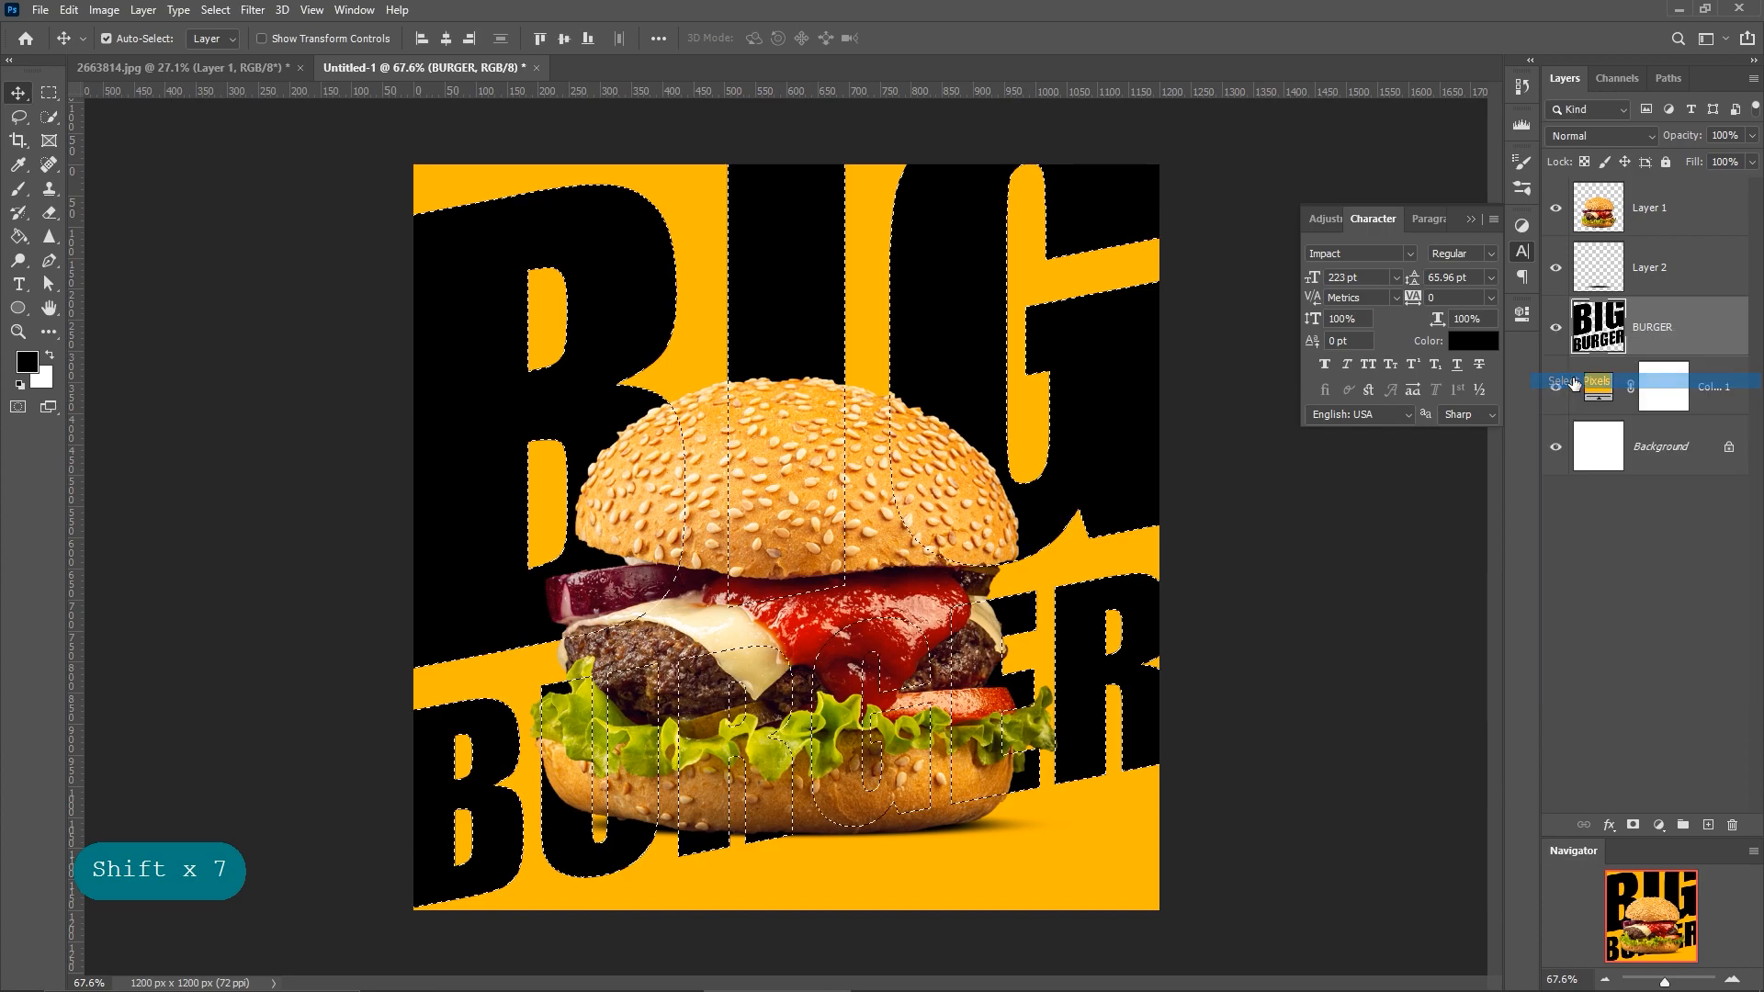
click(1555, 327)
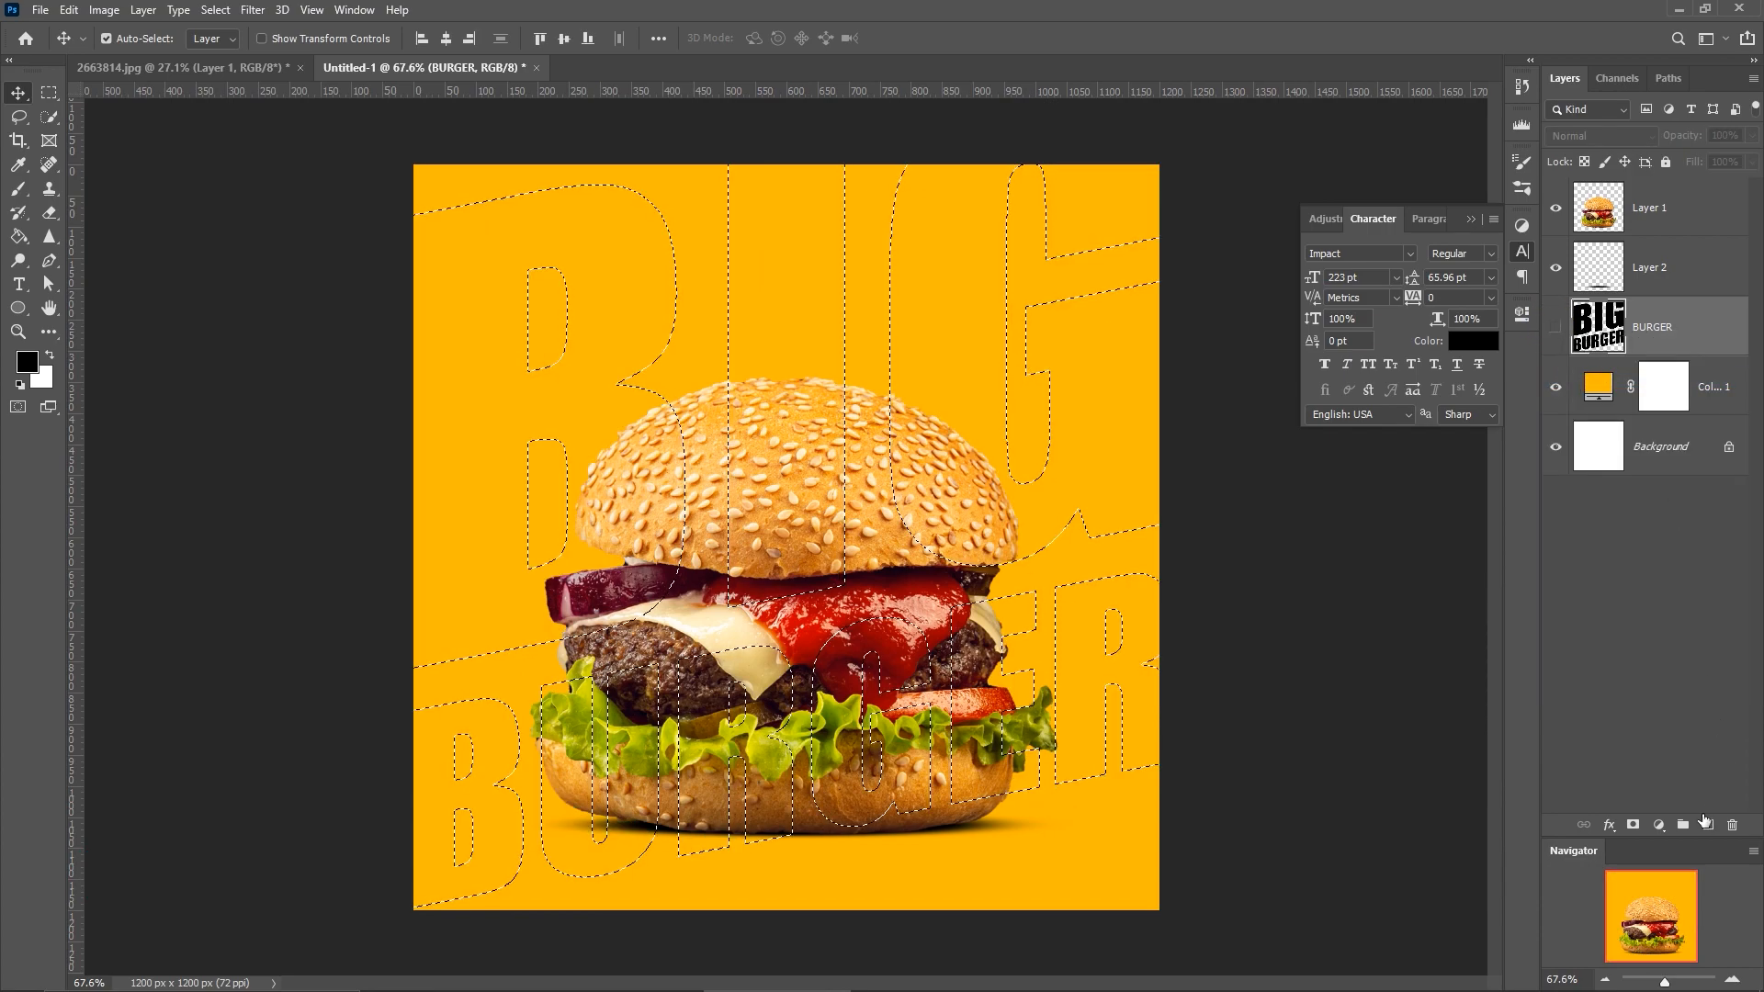
Add an empty layer above the hidden lettering and set up the Kyle's Rakes - Tilt Variable brush at 48 px.
click(1708, 824)
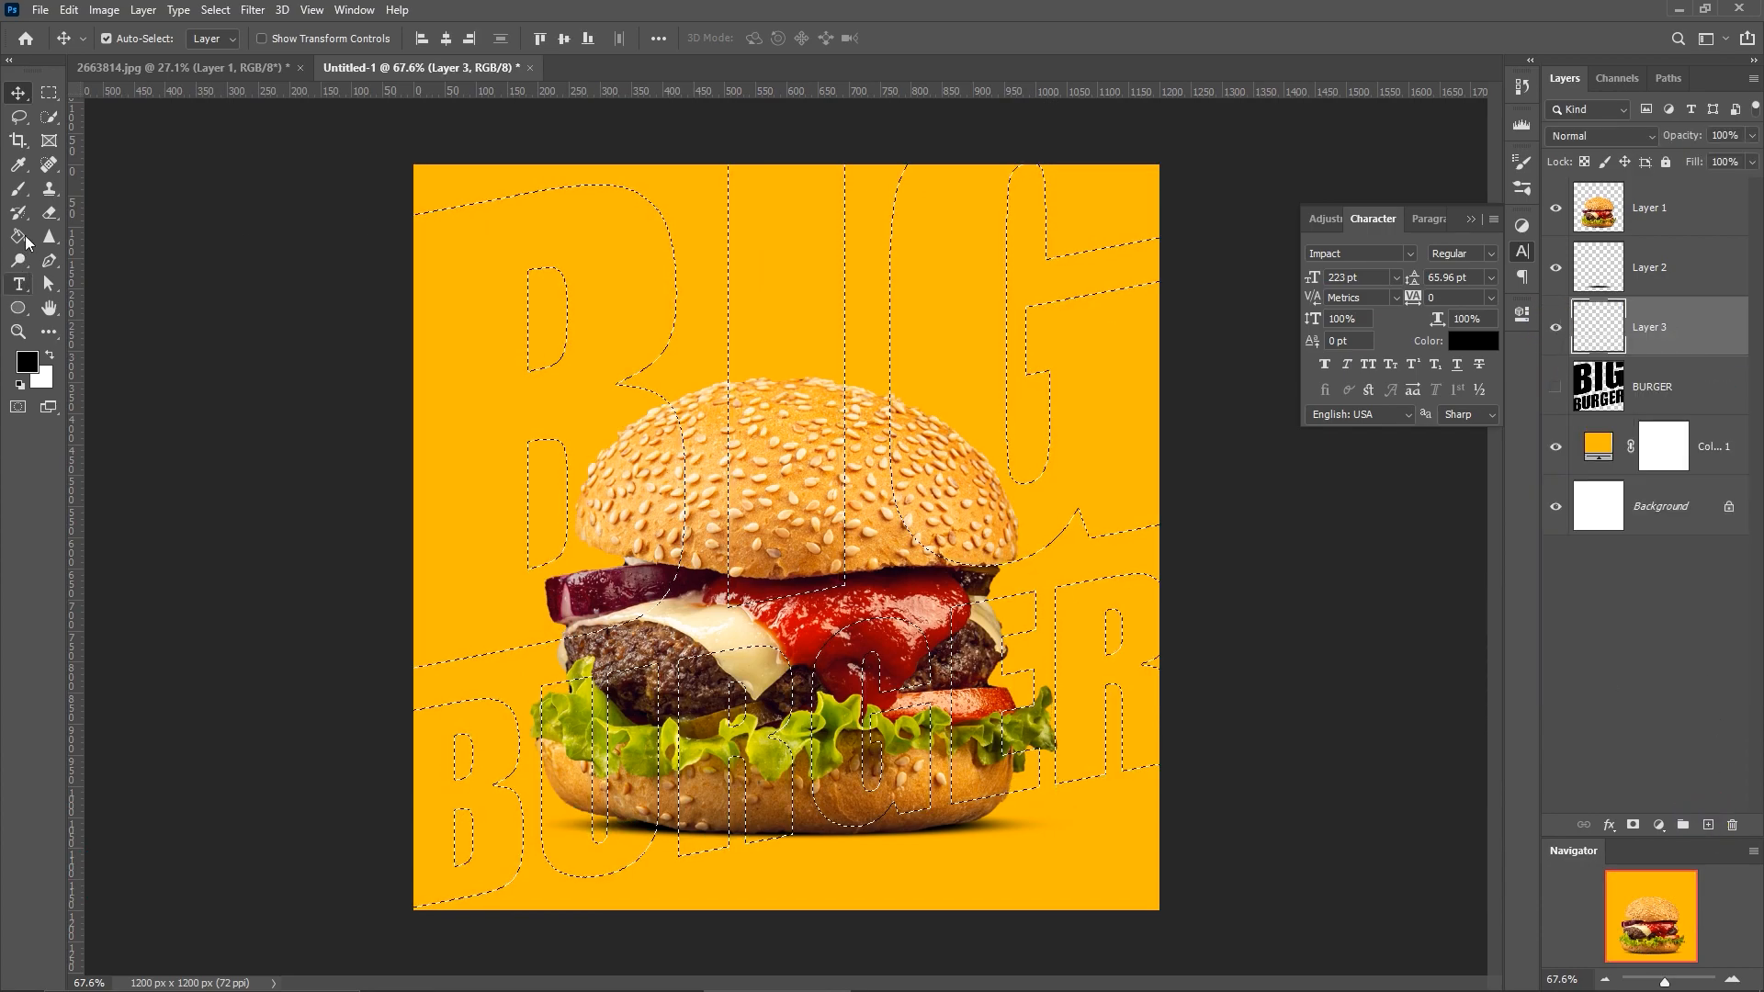
click(18, 188)
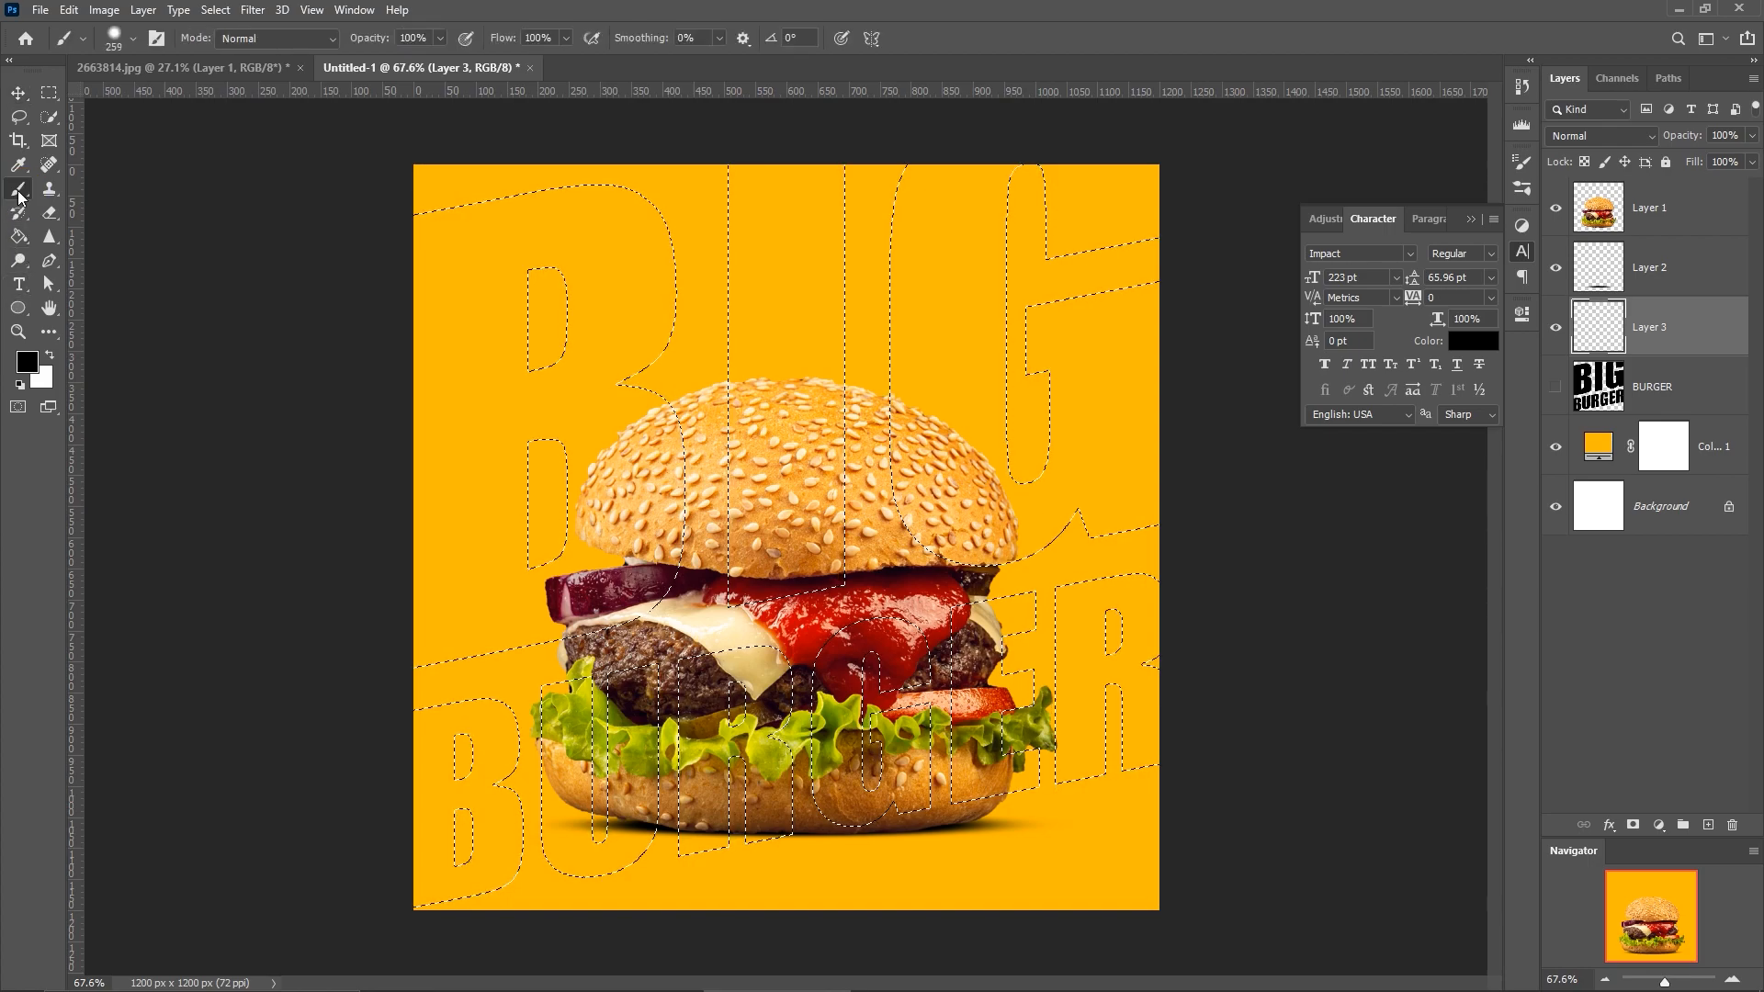
click(130, 37)
drag(370, 232, 394, 450)
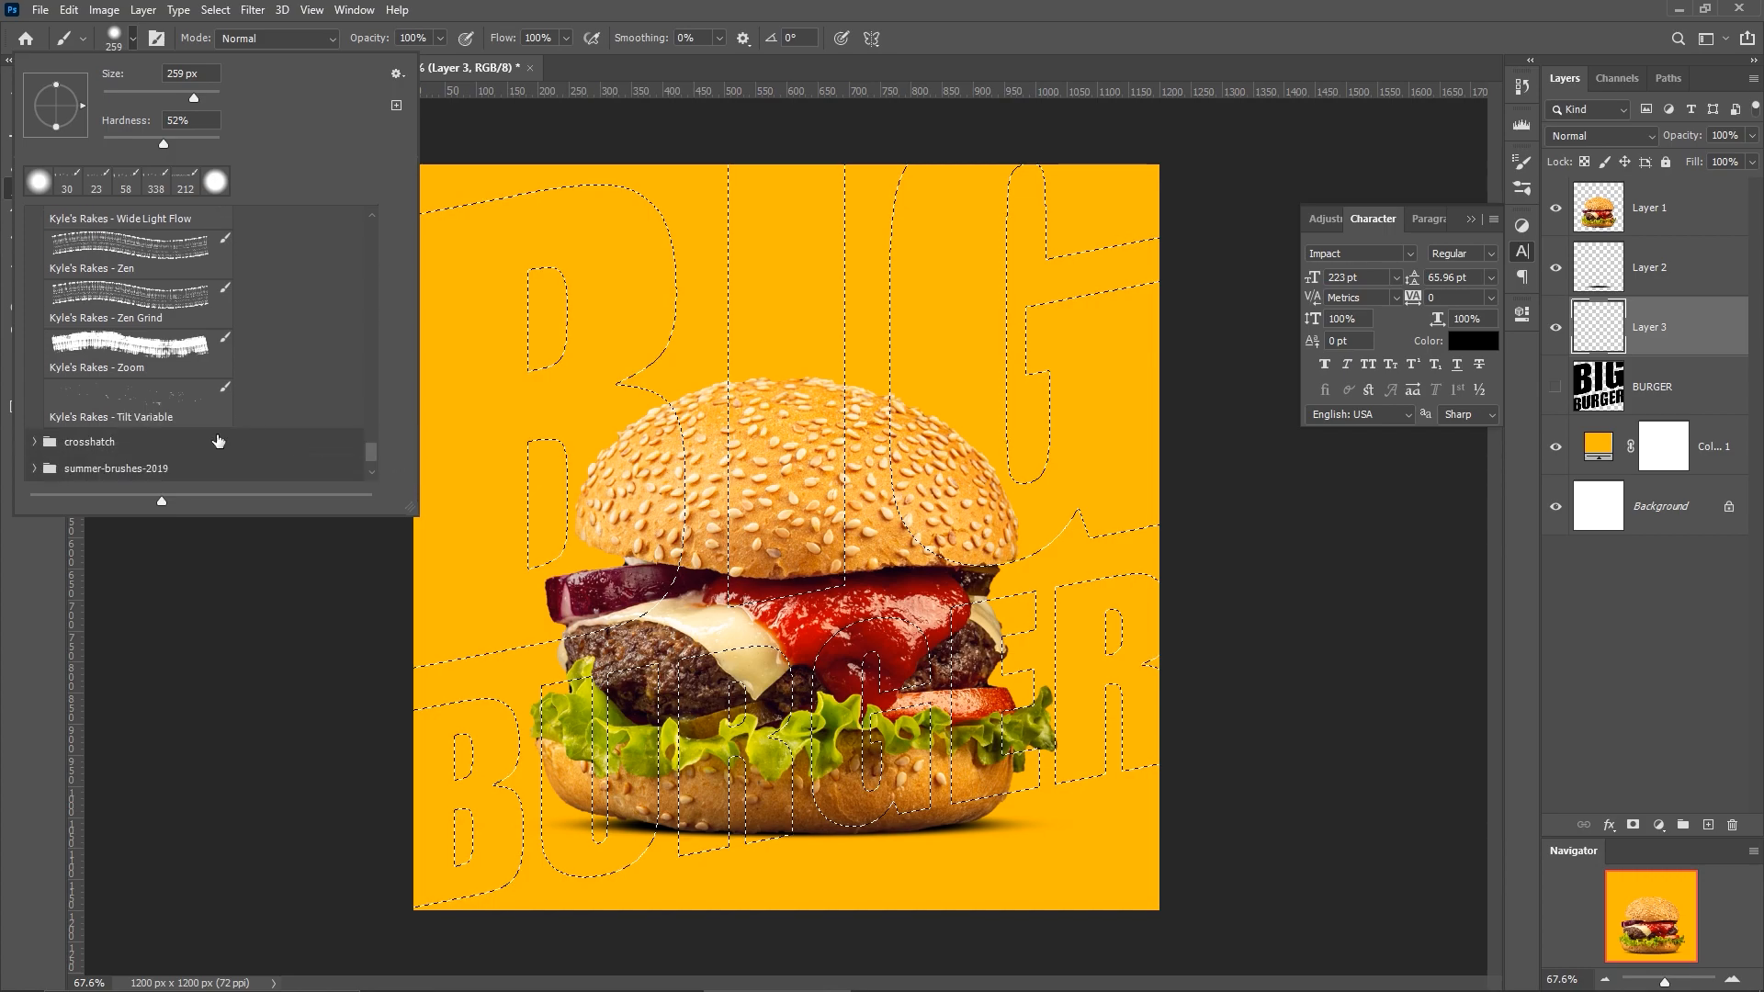
click(144, 404)
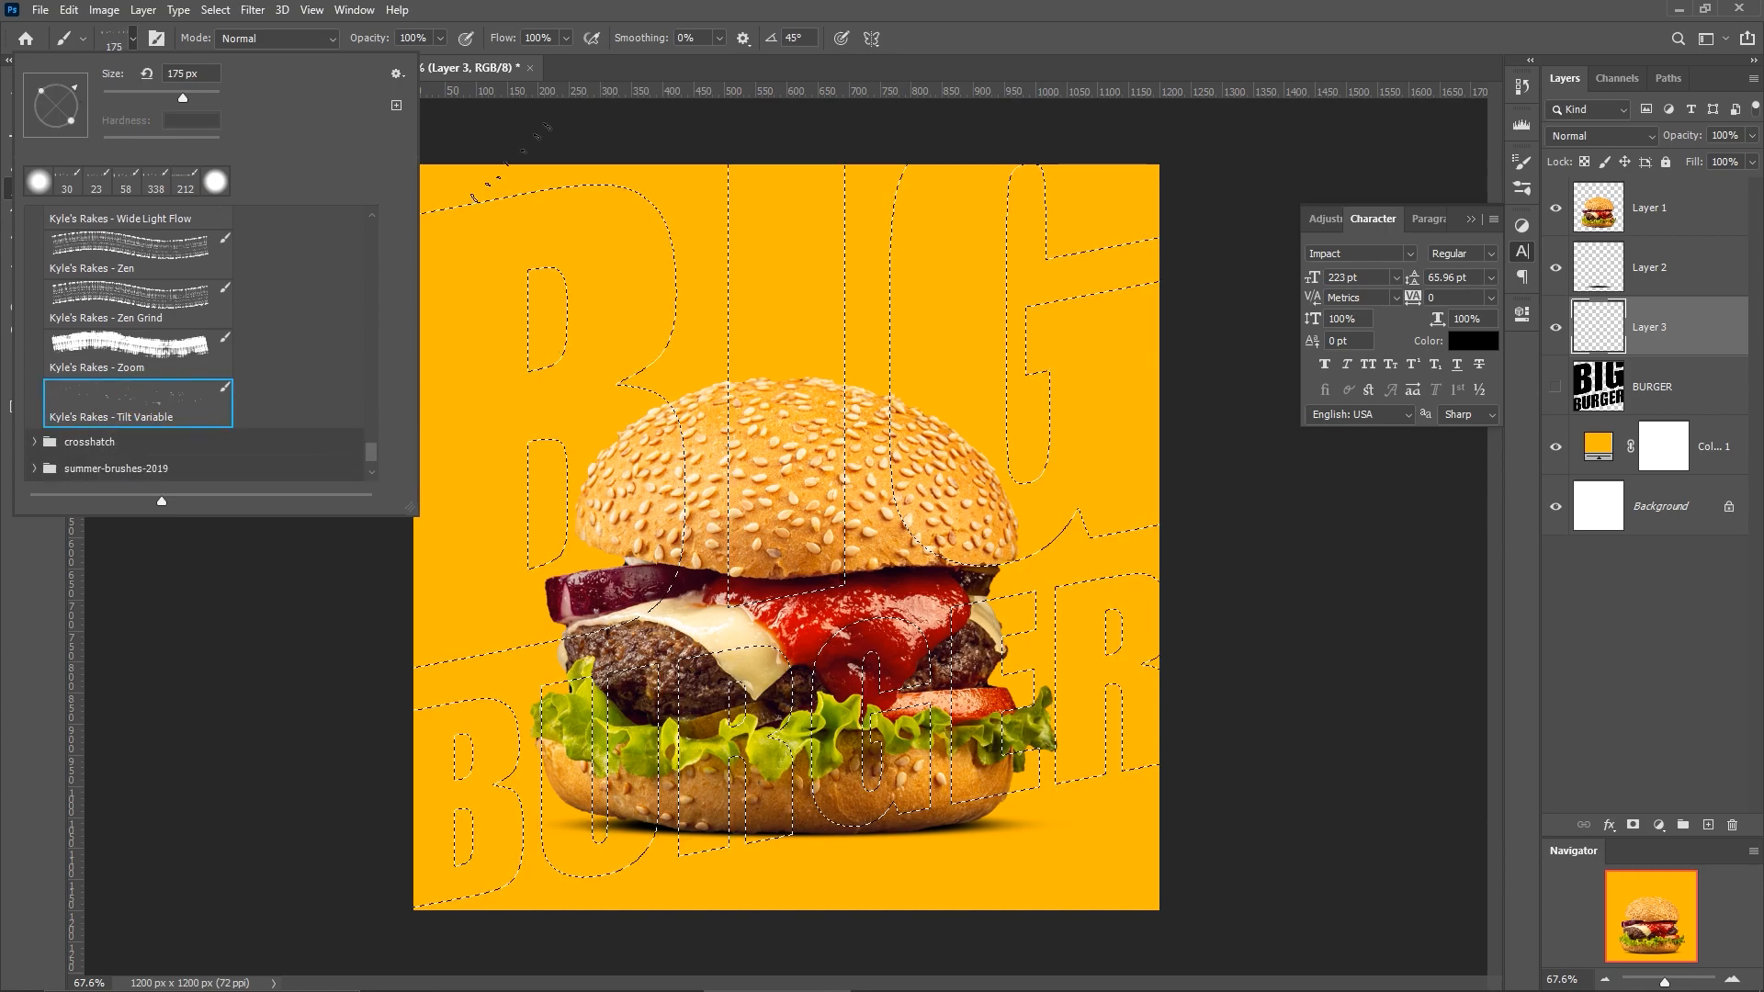
click(132, 95)
click(506, 272)
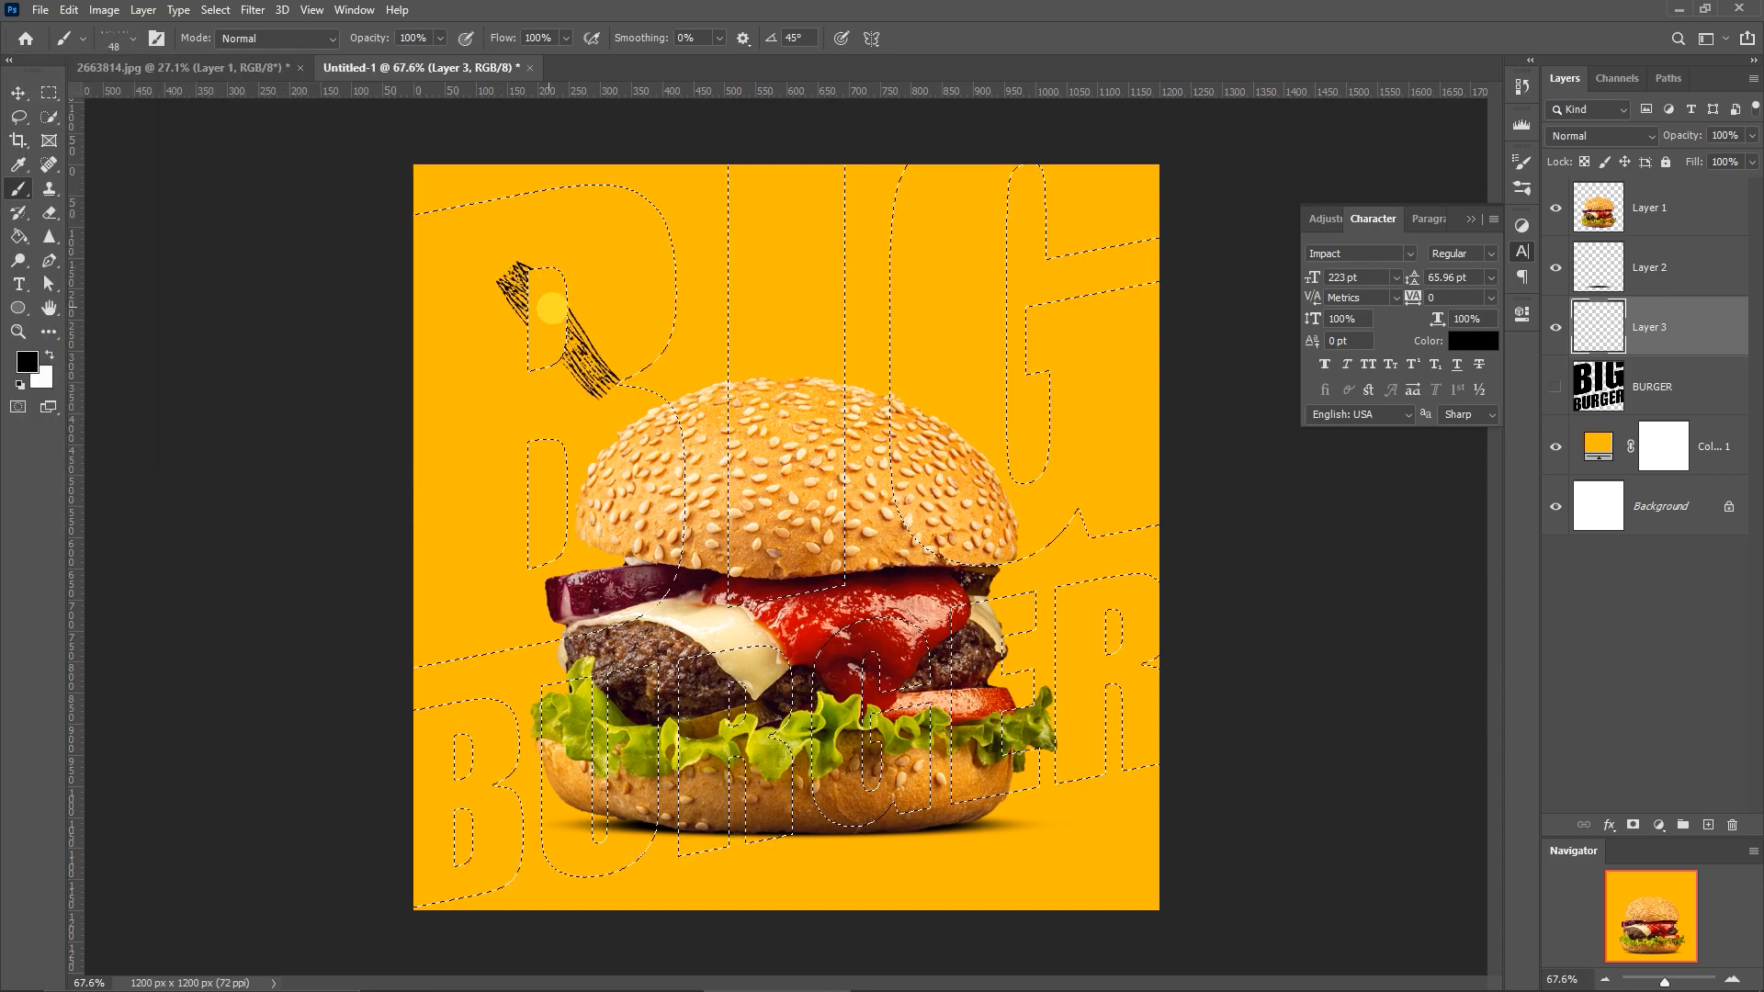
click(70, 10)
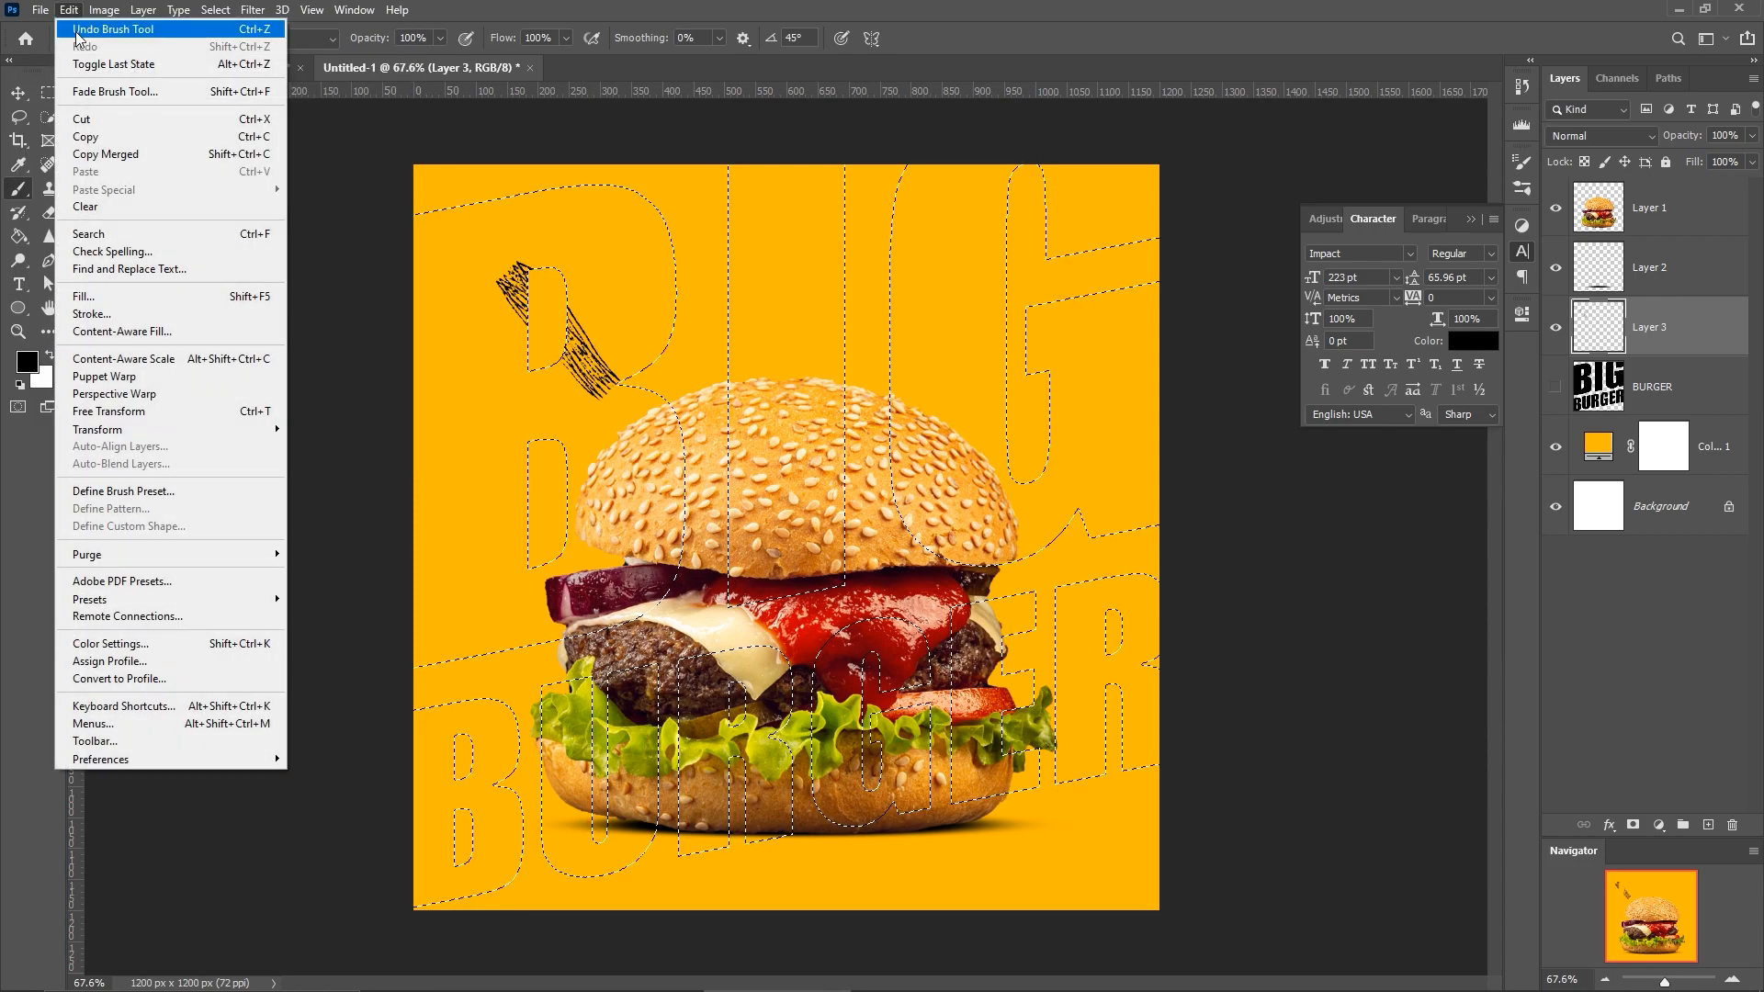
click(81, 27)
Make white the foreground colour and reduce the brush size to 26 px, undoing the white test strokes over the lettering.
click(48, 355)
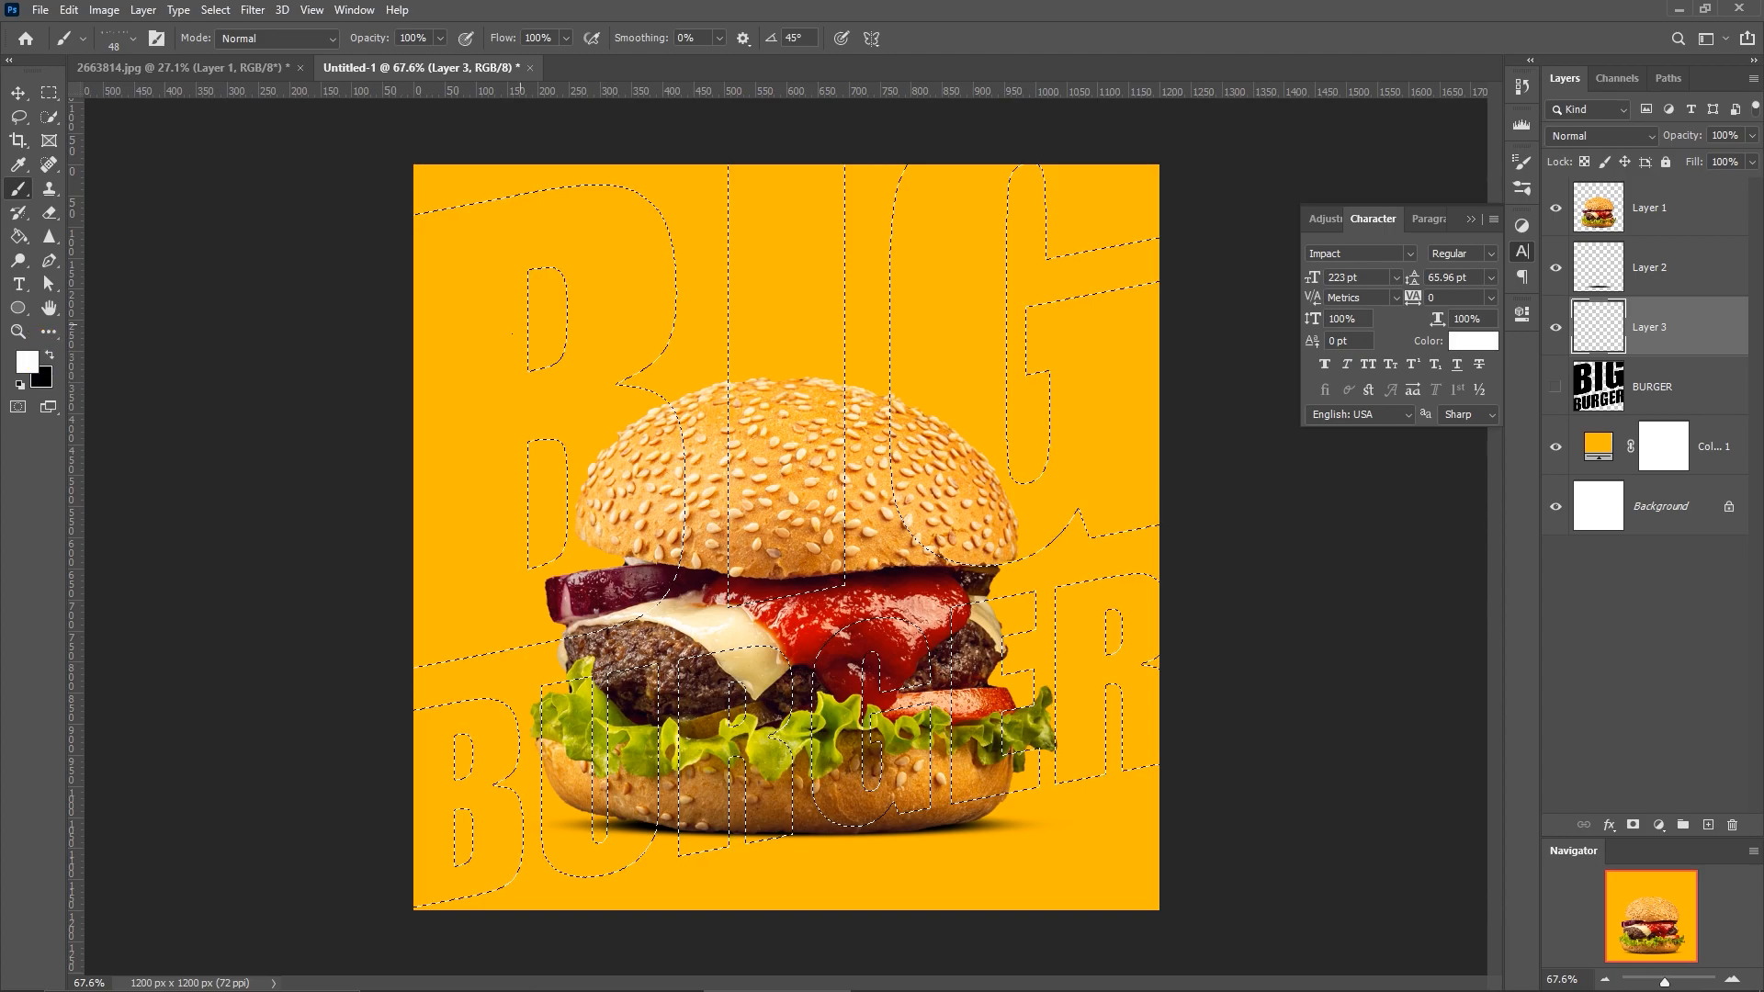
mouse_move(482, 266)
mouse_down()
mouse_move(587, 368)
mouse_move(543, 395)
mouse_move(660, 397)
mouse_up()
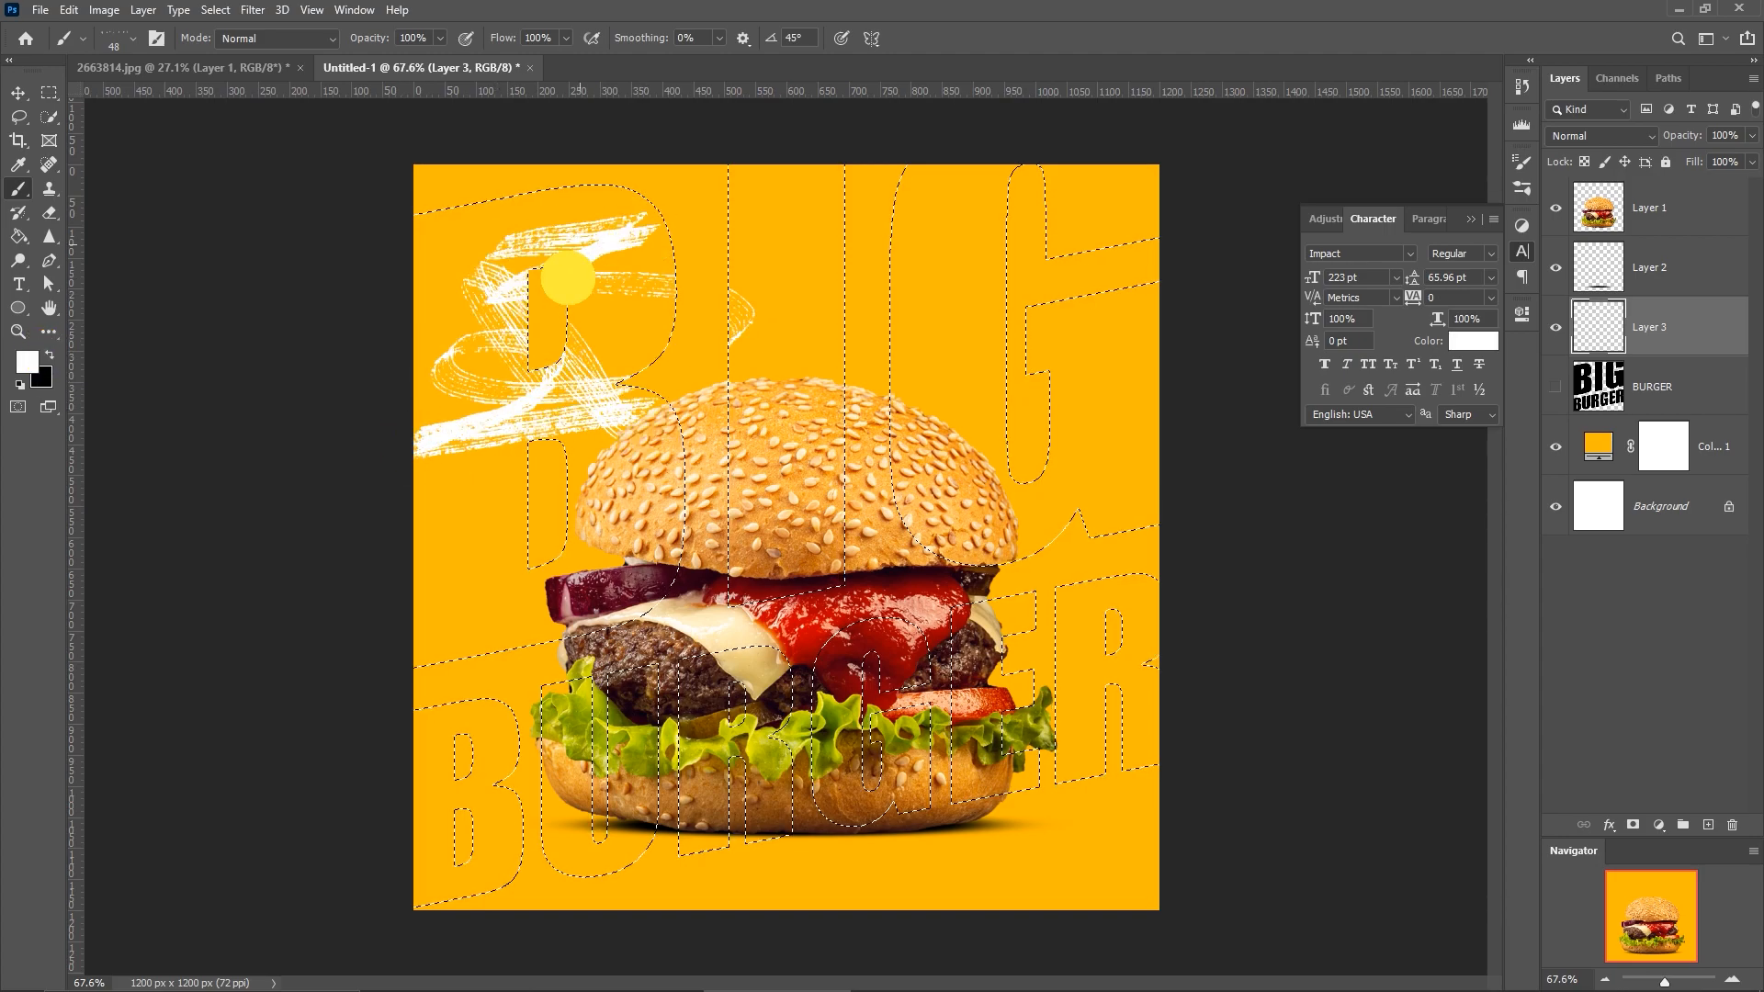
click(133, 38)
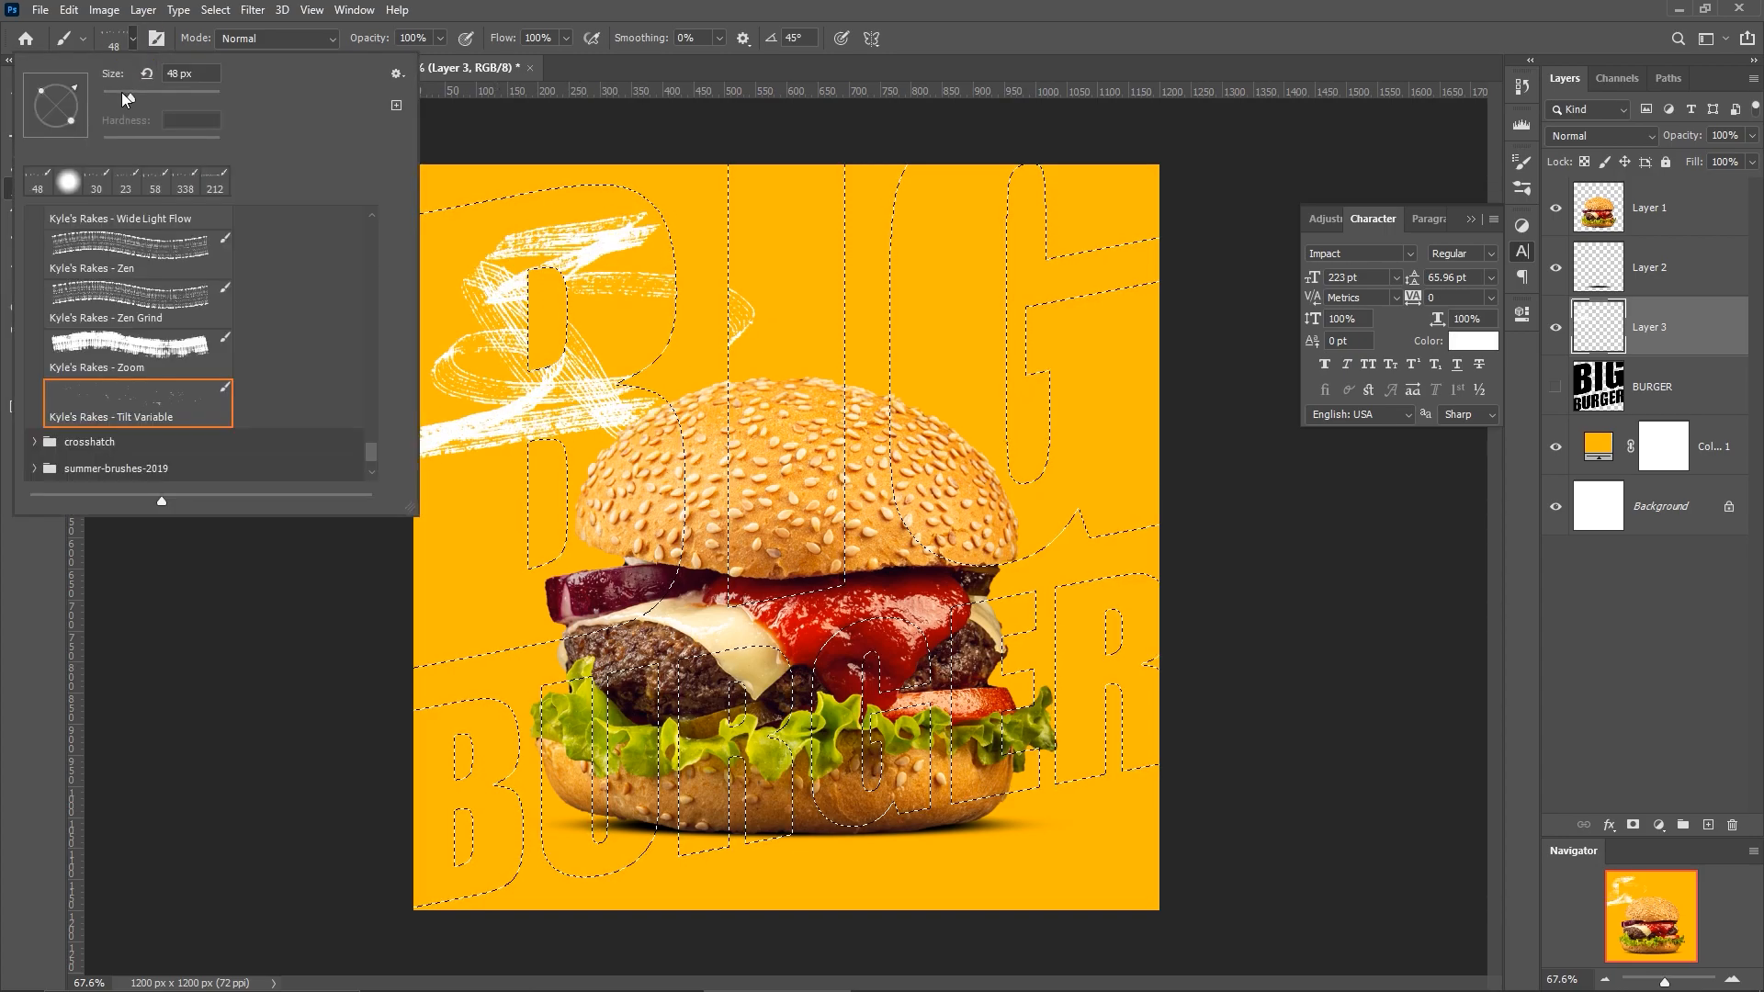
drag(142, 92, 116, 93)
mouse_move(726, 344)
mouse_down()
mouse_move(885, 335)
mouse_move(858, 287)
mouse_move(681, 321)
mouse_up()
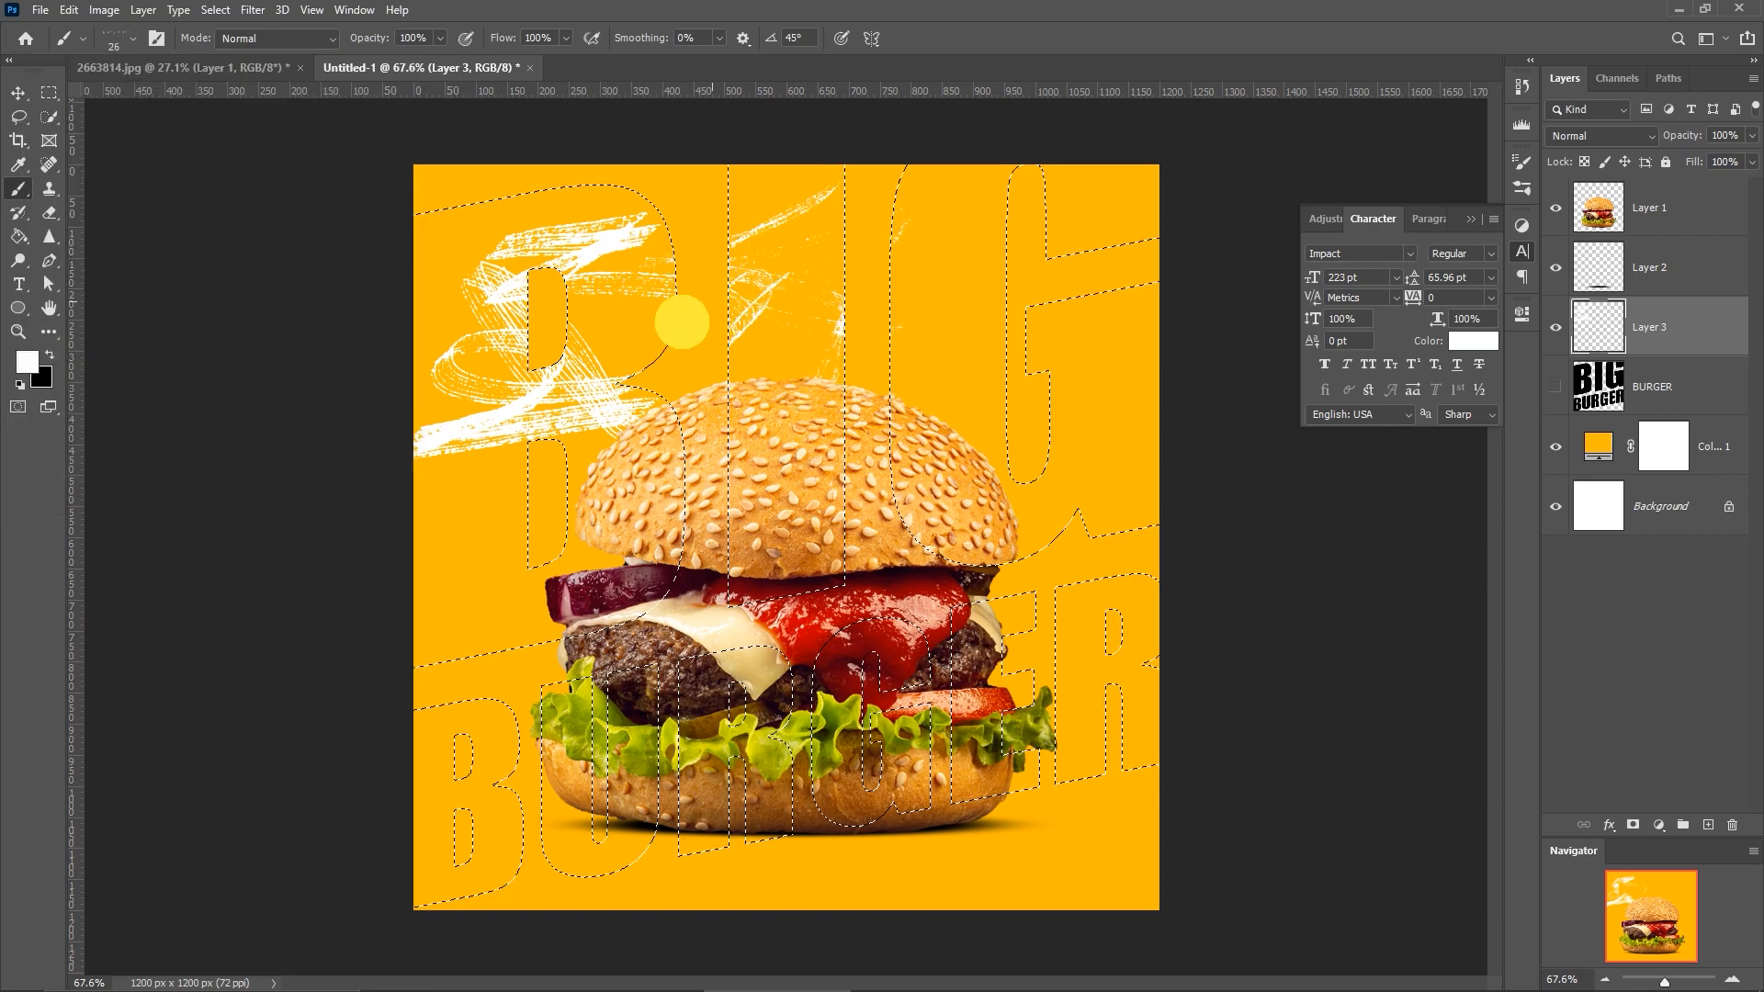
click(69, 10)
click(83, 31)
click(69, 10)
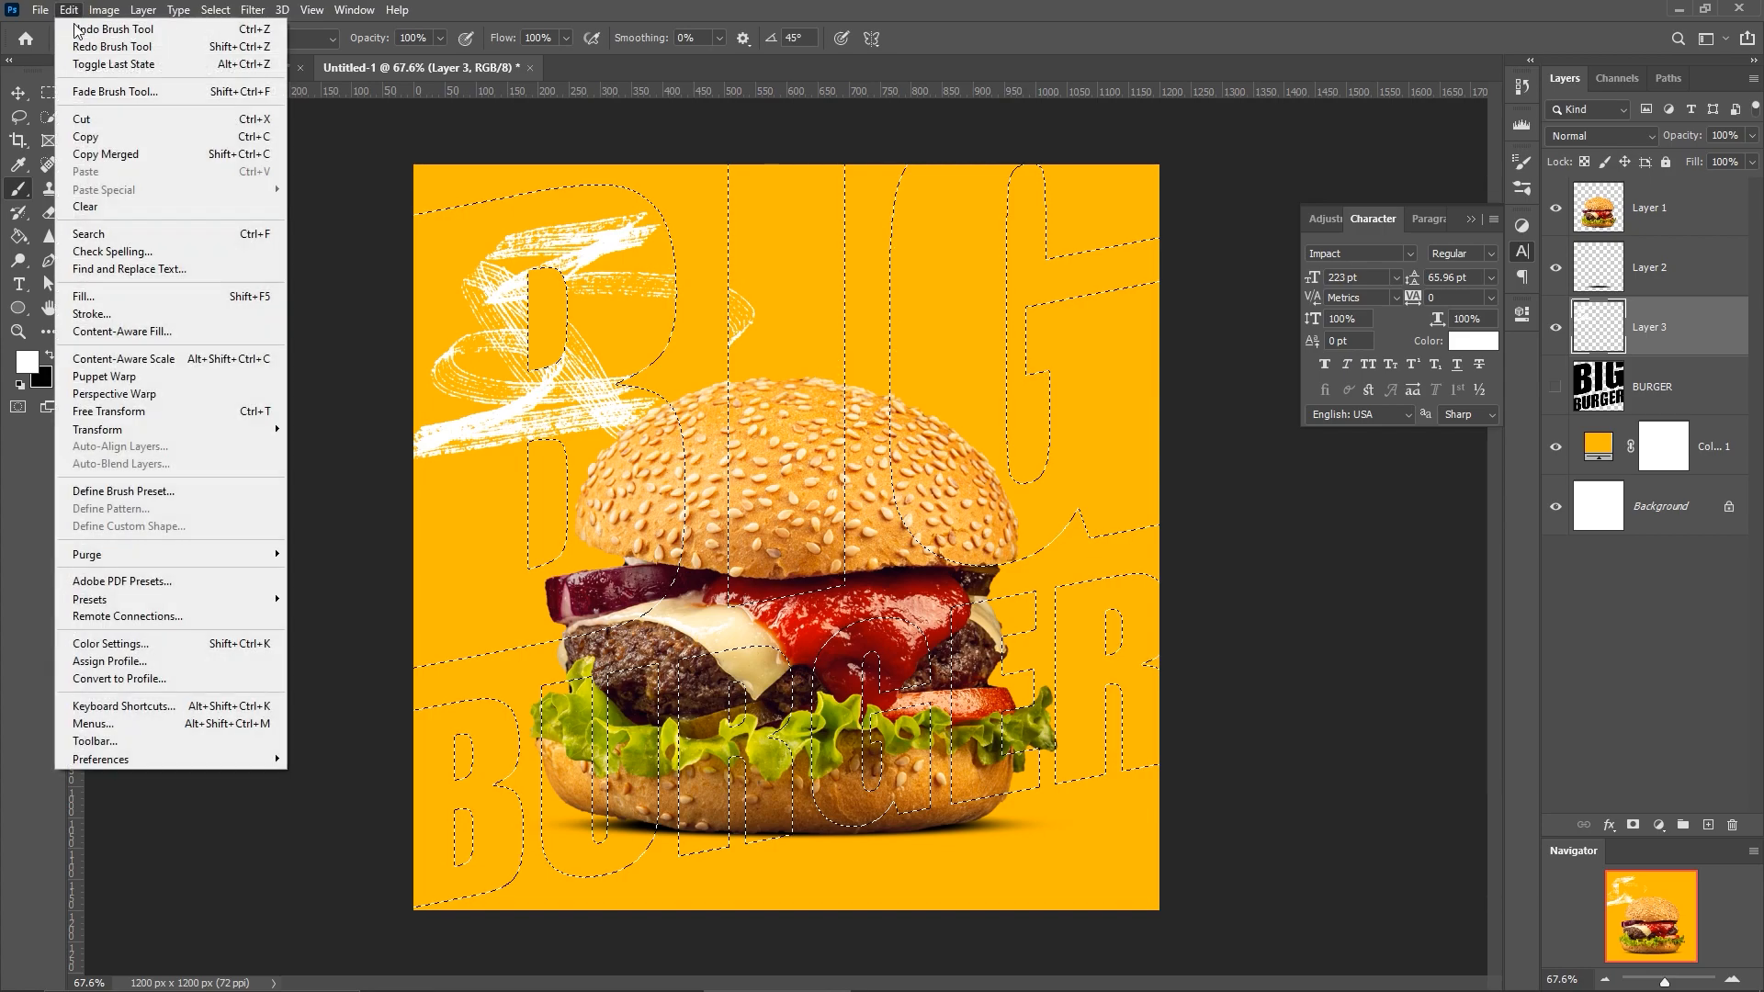
click(83, 29)
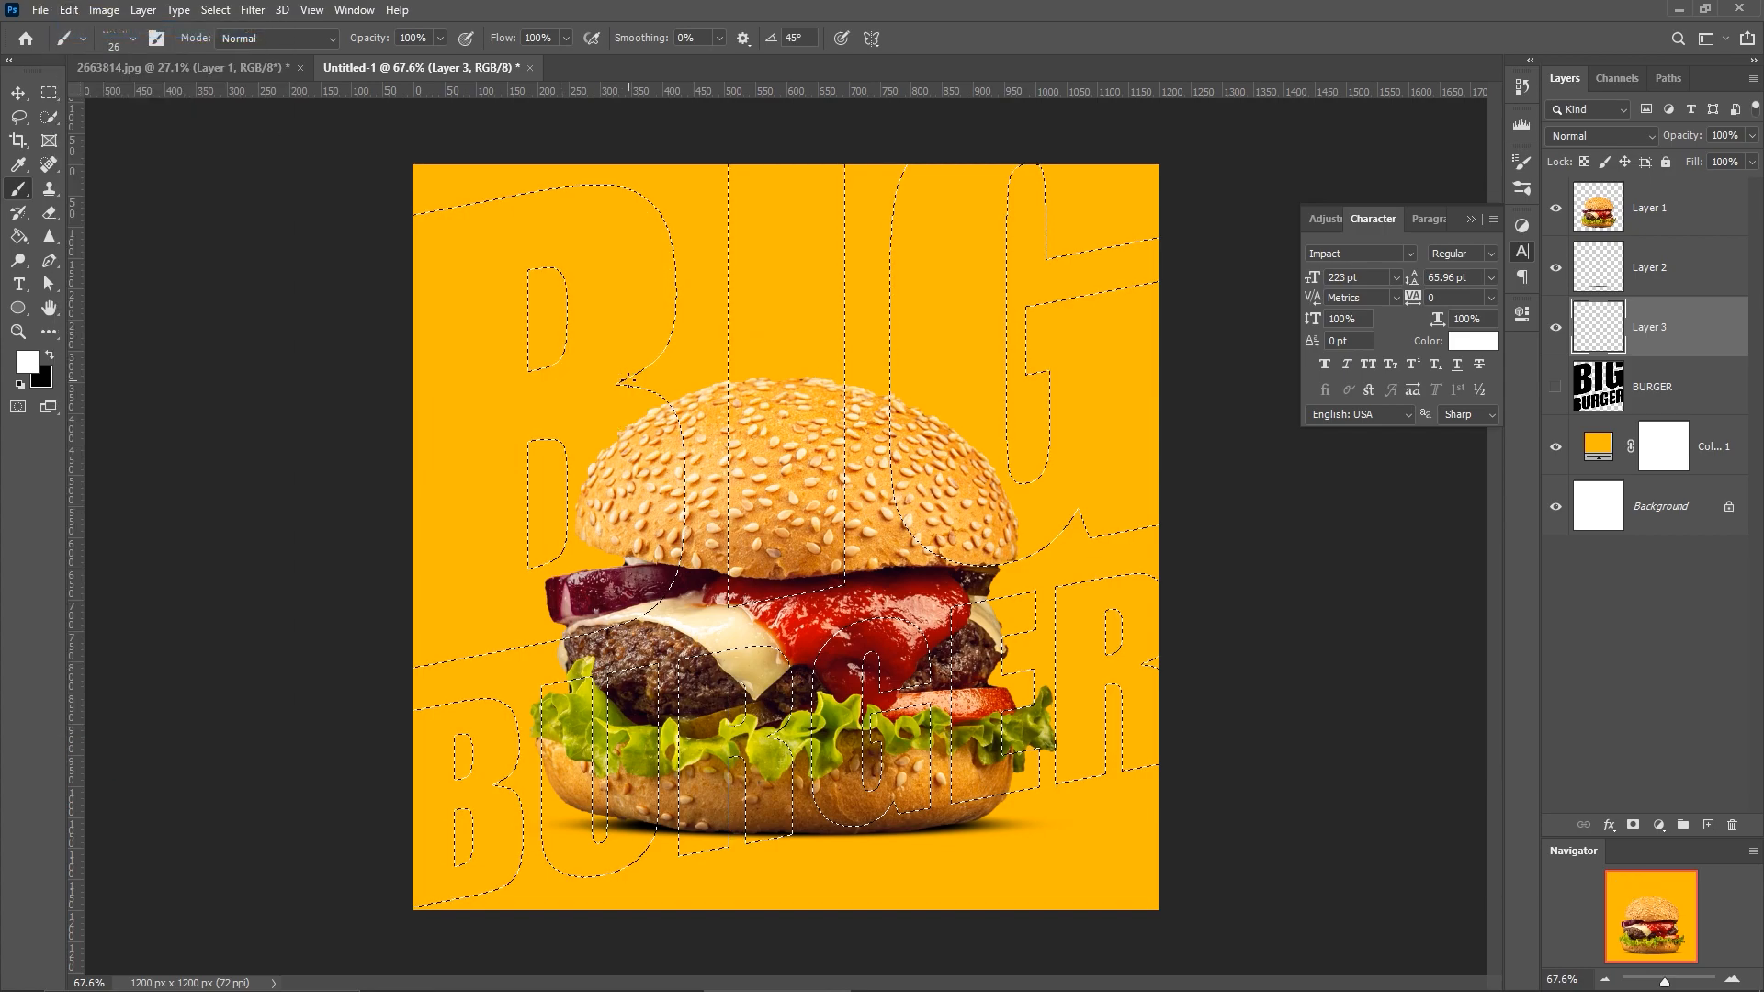
Paint rough white scratch strokes across the whole BIG BURGER selection on the new layer.
mouse_move(532, 169)
mouse_down()
mouse_move(413, 215)
mouse_move(751, 272)
mouse_move(665, 219)
mouse_move(557, 394)
mouse_up()
mouse_move(414, 520)
mouse_down()
mouse_move(693, 618)
mouse_move(498, 656)
mouse_move(618, 587)
mouse_move(672, 416)
mouse_move(747, 528)
mouse_move(565, 341)
mouse_move(734, 287)
mouse_move(620, 252)
mouse_move(930, 141)
mouse_move(837, 122)
mouse_move(767, 163)
mouse_move(748, 346)
mouse_up()
mouse_move(805, 418)
mouse_down()
mouse_move(935, 360)
mouse_move(1005, 237)
mouse_move(992, 126)
mouse_move(1067, 182)
mouse_move(1004, 245)
mouse_move(1134, 165)
mouse_move(1184, 170)
mouse_move(1066, 392)
mouse_move(1219, 405)
mouse_move(1131, 504)
mouse_move(1179, 508)
mouse_move(1324, 329)
mouse_move(1226, 274)
mouse_move(1345, 335)
mouse_move(1231, 278)
mouse_move(1106, 678)
mouse_move(1192, 650)
mouse_move(716, 689)
mouse_move(691, 656)
mouse_move(762, 670)
mouse_up()
mouse_move(1130, 684)
mouse_down()
mouse_move(1032, 779)
mouse_move(1102, 772)
mouse_move(1153, 748)
mouse_move(716, 815)
mouse_move(469, 815)
mouse_move(401, 713)
mouse_move(500, 870)
mouse_move(844, 817)
mouse_move(686, 837)
mouse_move(588, 653)
mouse_move(663, 471)
mouse_up()
mouse_move(500, 411)
mouse_down()
mouse_move(432, 281)
mouse_move(429, 527)
mouse_move(415, 539)
mouse_move(436, 400)
mouse_move(260, 565)
mouse_move(453, 650)
mouse_move(500, 445)
mouse_up()
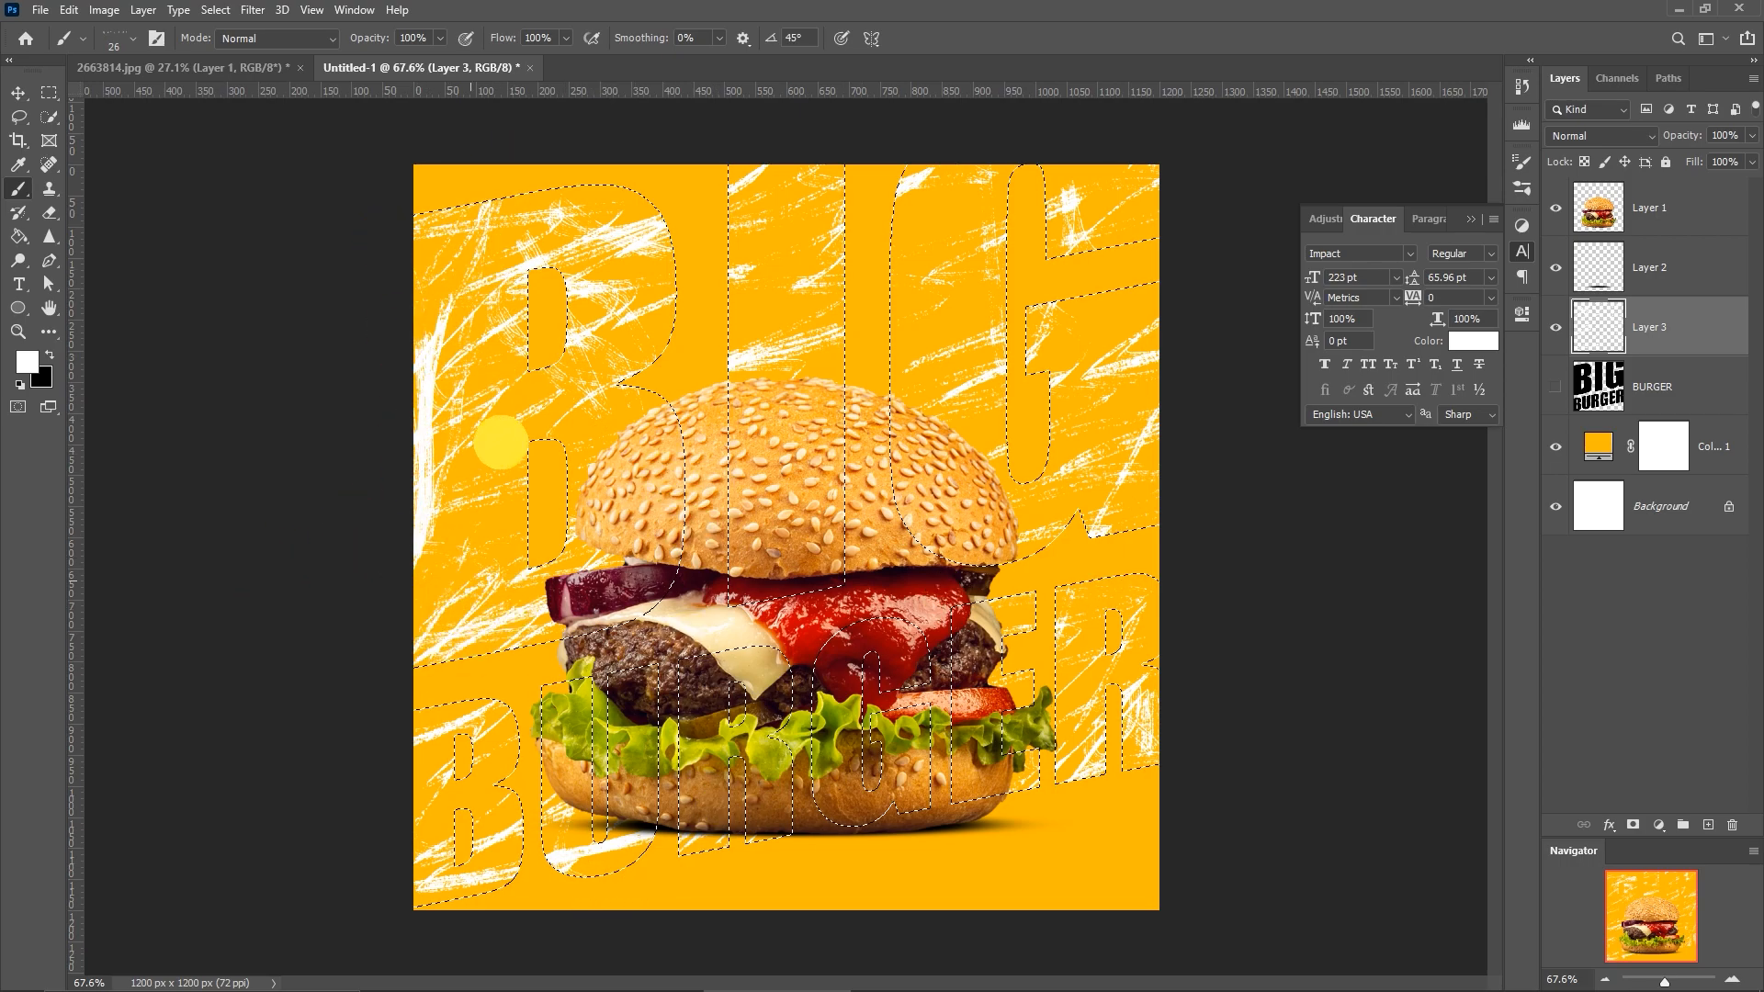
mouse_move(1036, 259)
mouse_down()
mouse_move(1023, 325)
mouse_move(906, 289)
mouse_up()
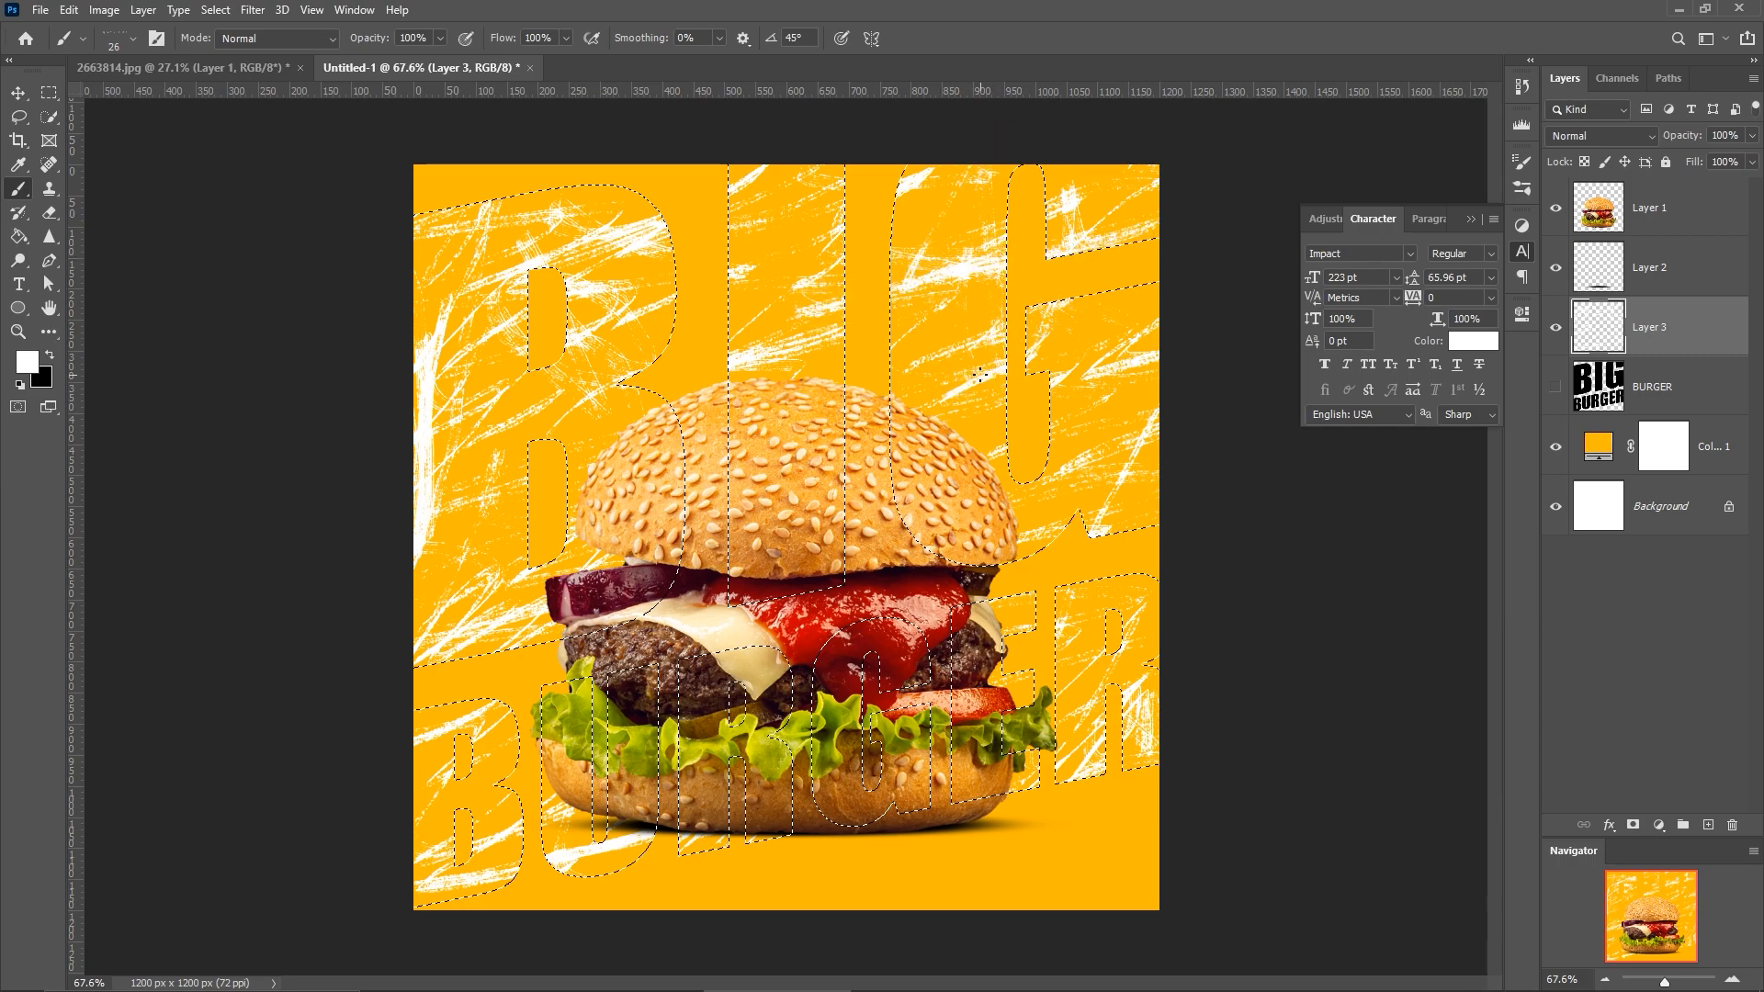
Fill the gaps between the scratch strokes inside the lettering selection with white using the Paint Bucket, and deselect.
right_click(20, 197)
click(19, 237)
drag(16, 237, 77, 257)
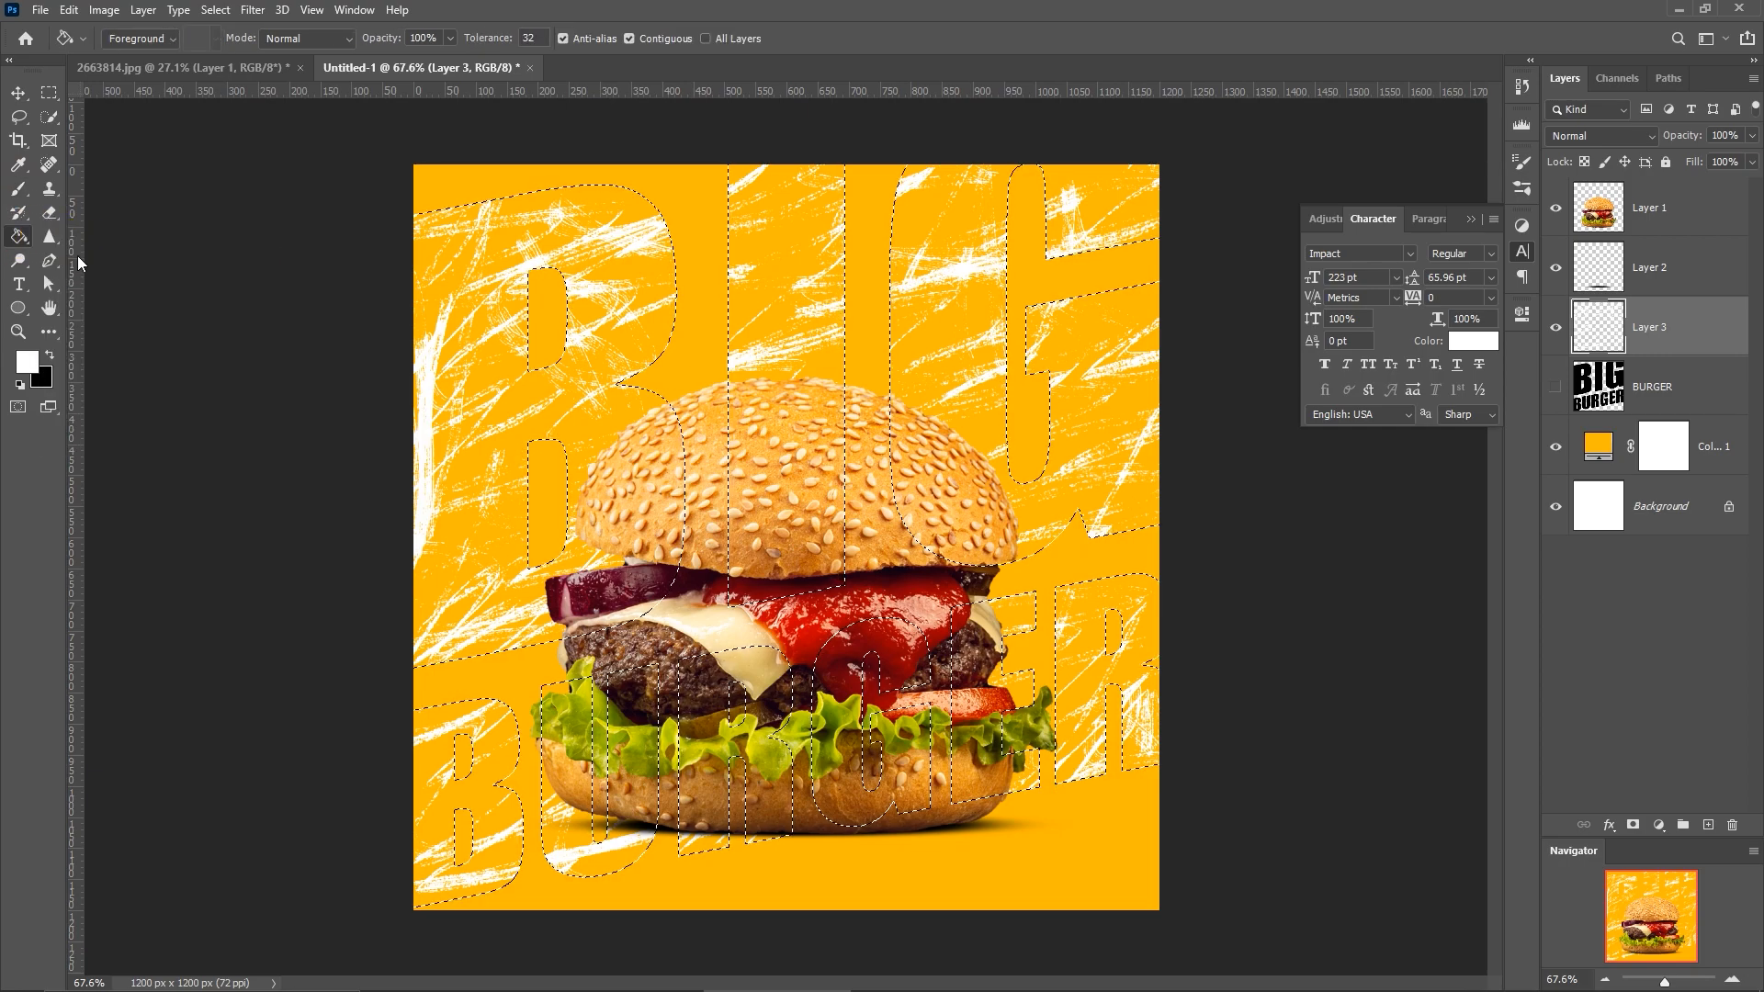
click(506, 446)
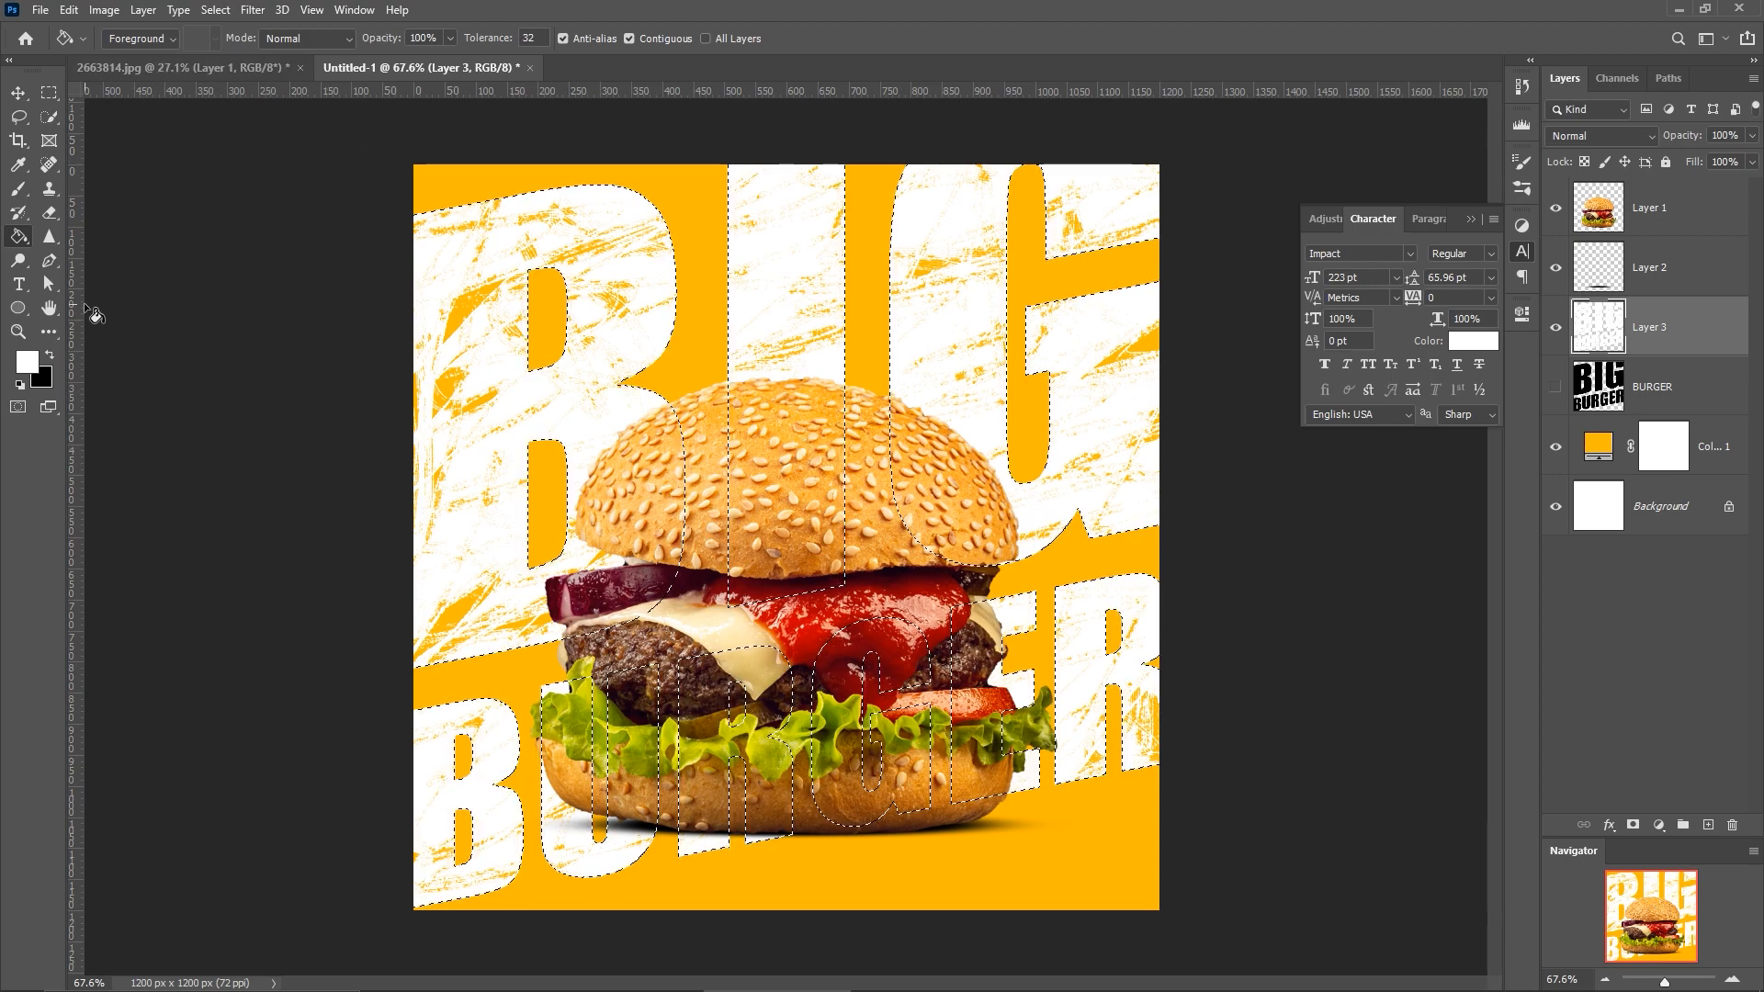
click(20, 92)
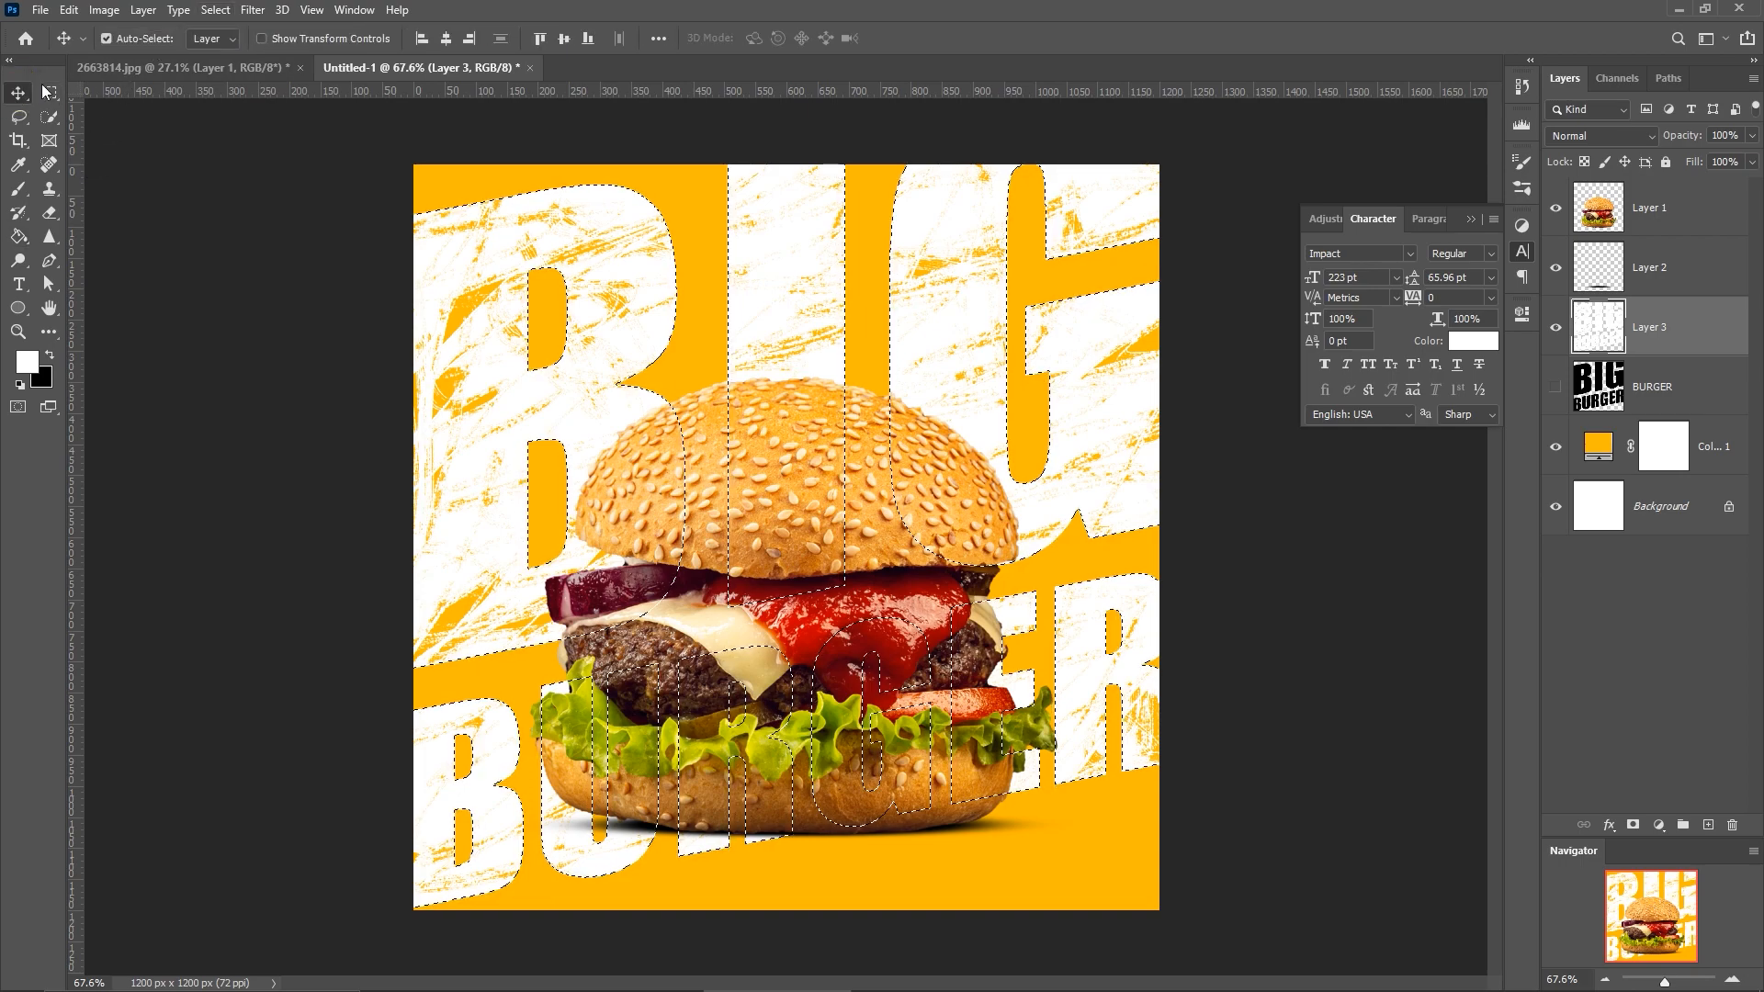
click(215, 10)
click(215, 47)
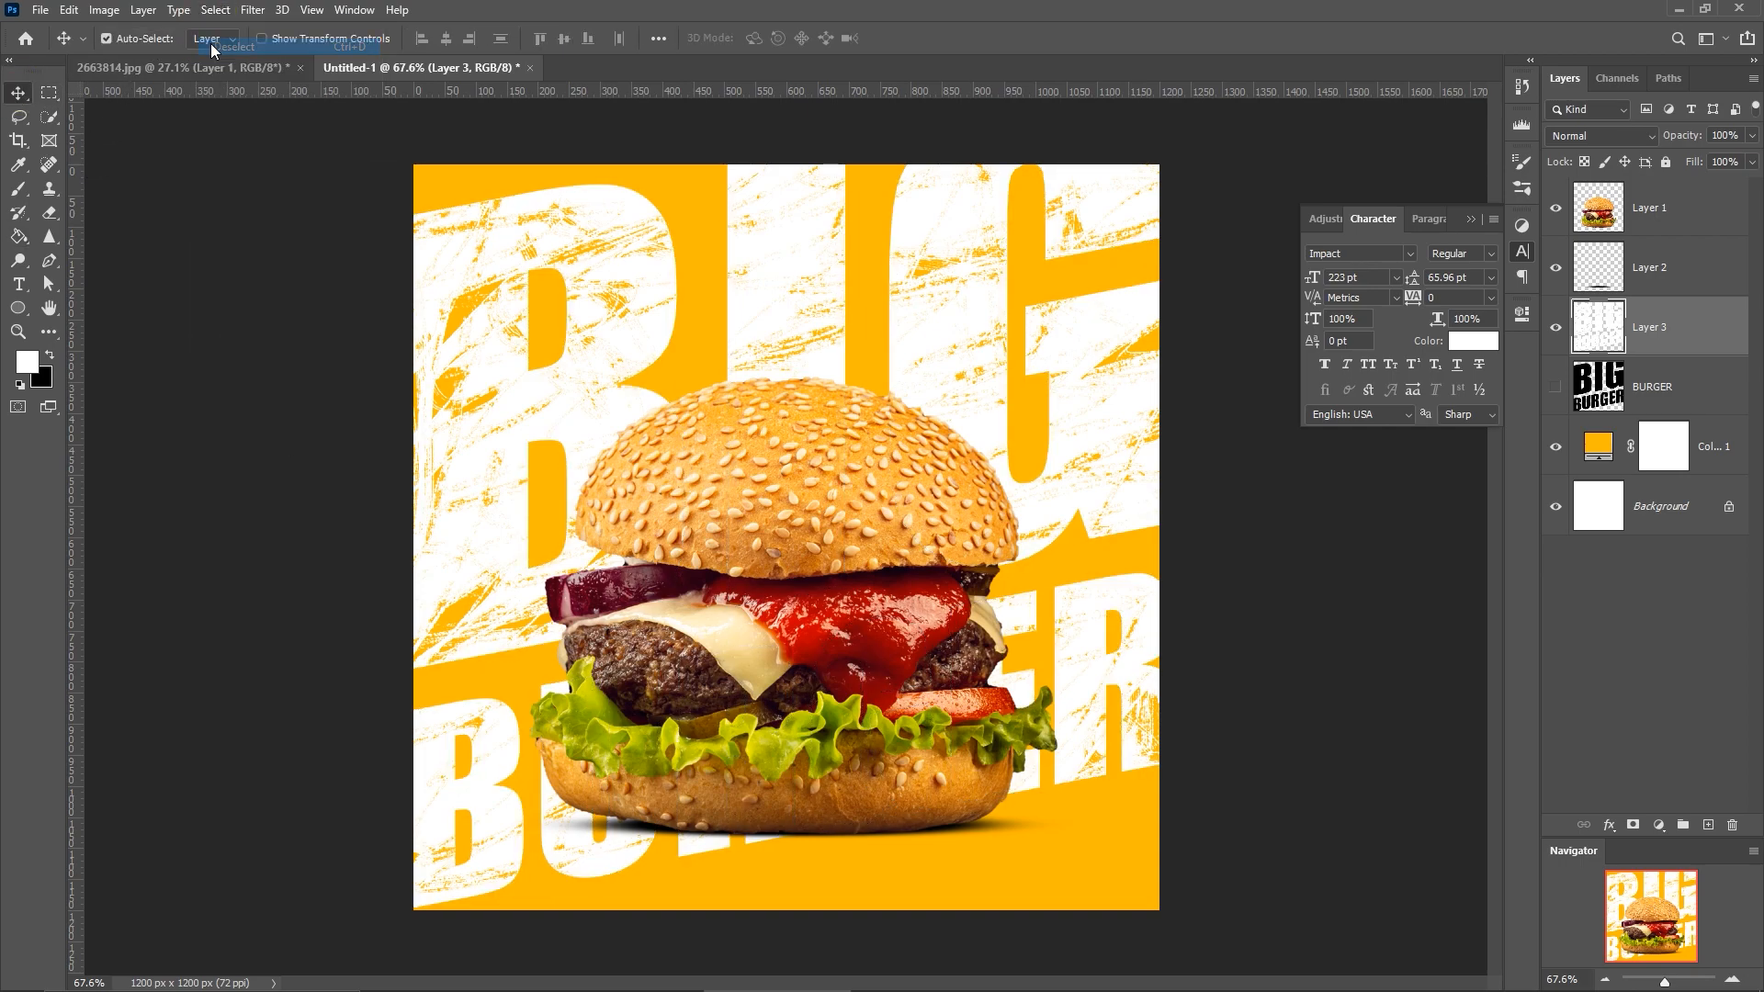
Add an empty layer above the burger layer and sample the ketchup's dark red (#9e0003) as the foreground colour.
click(1210, 527)
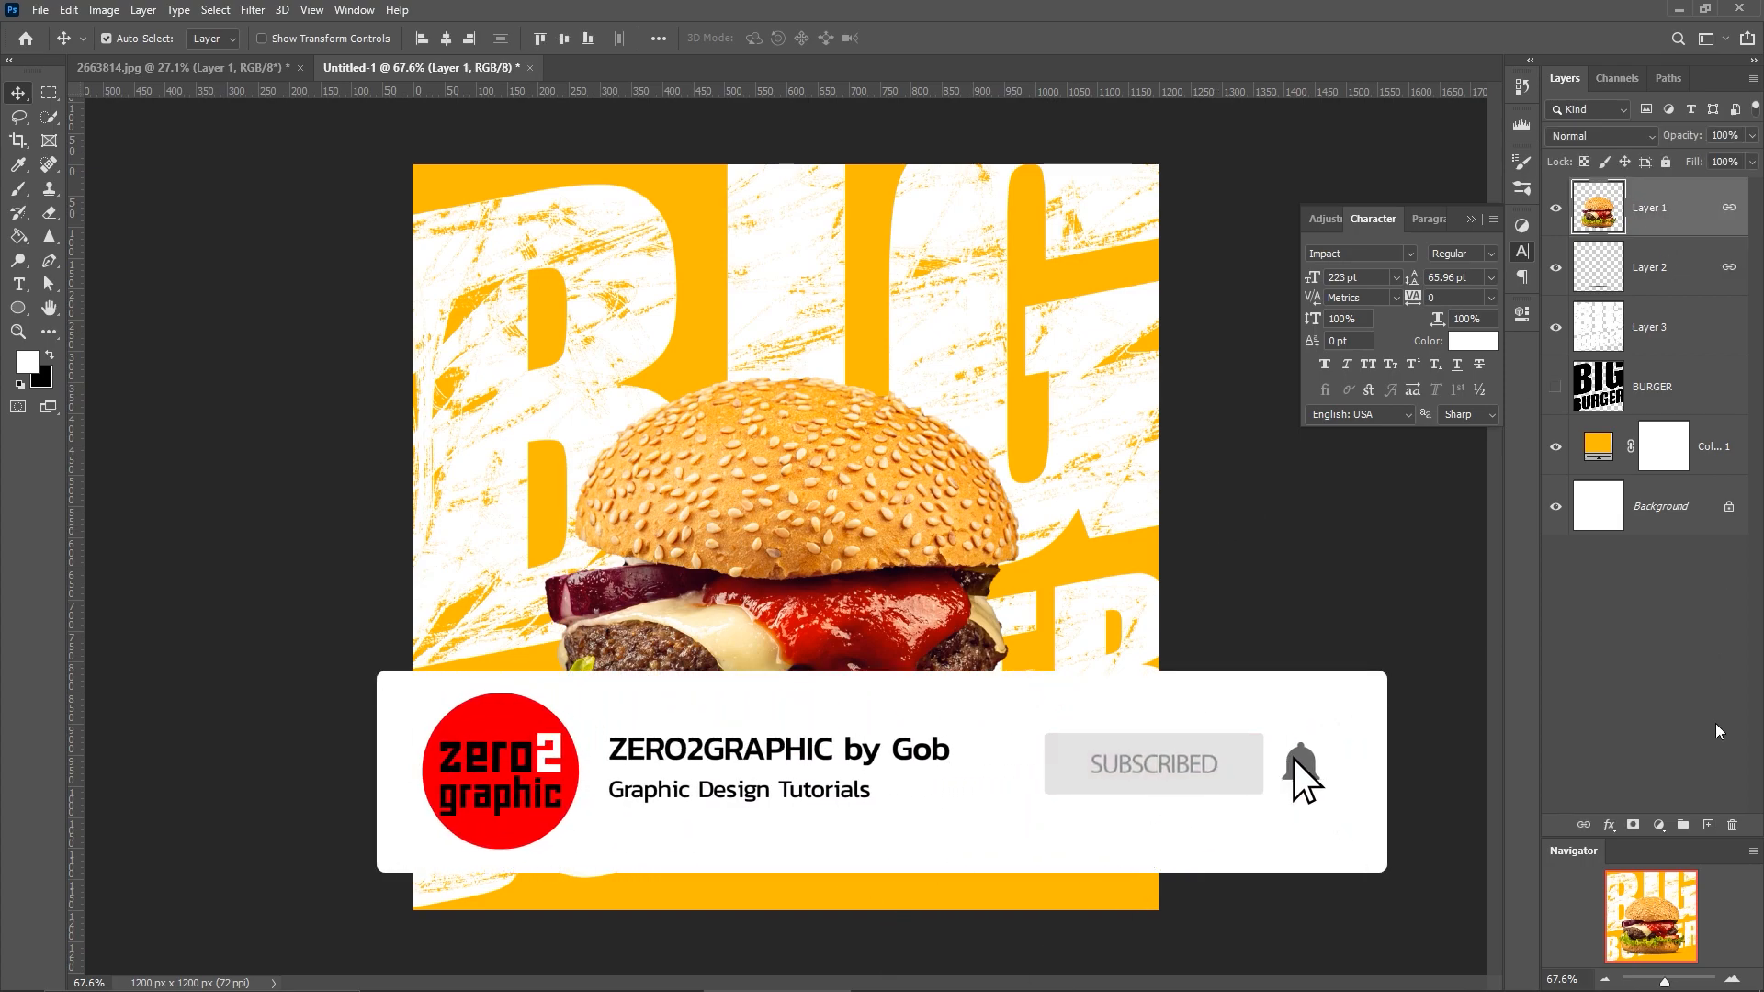
click(1709, 825)
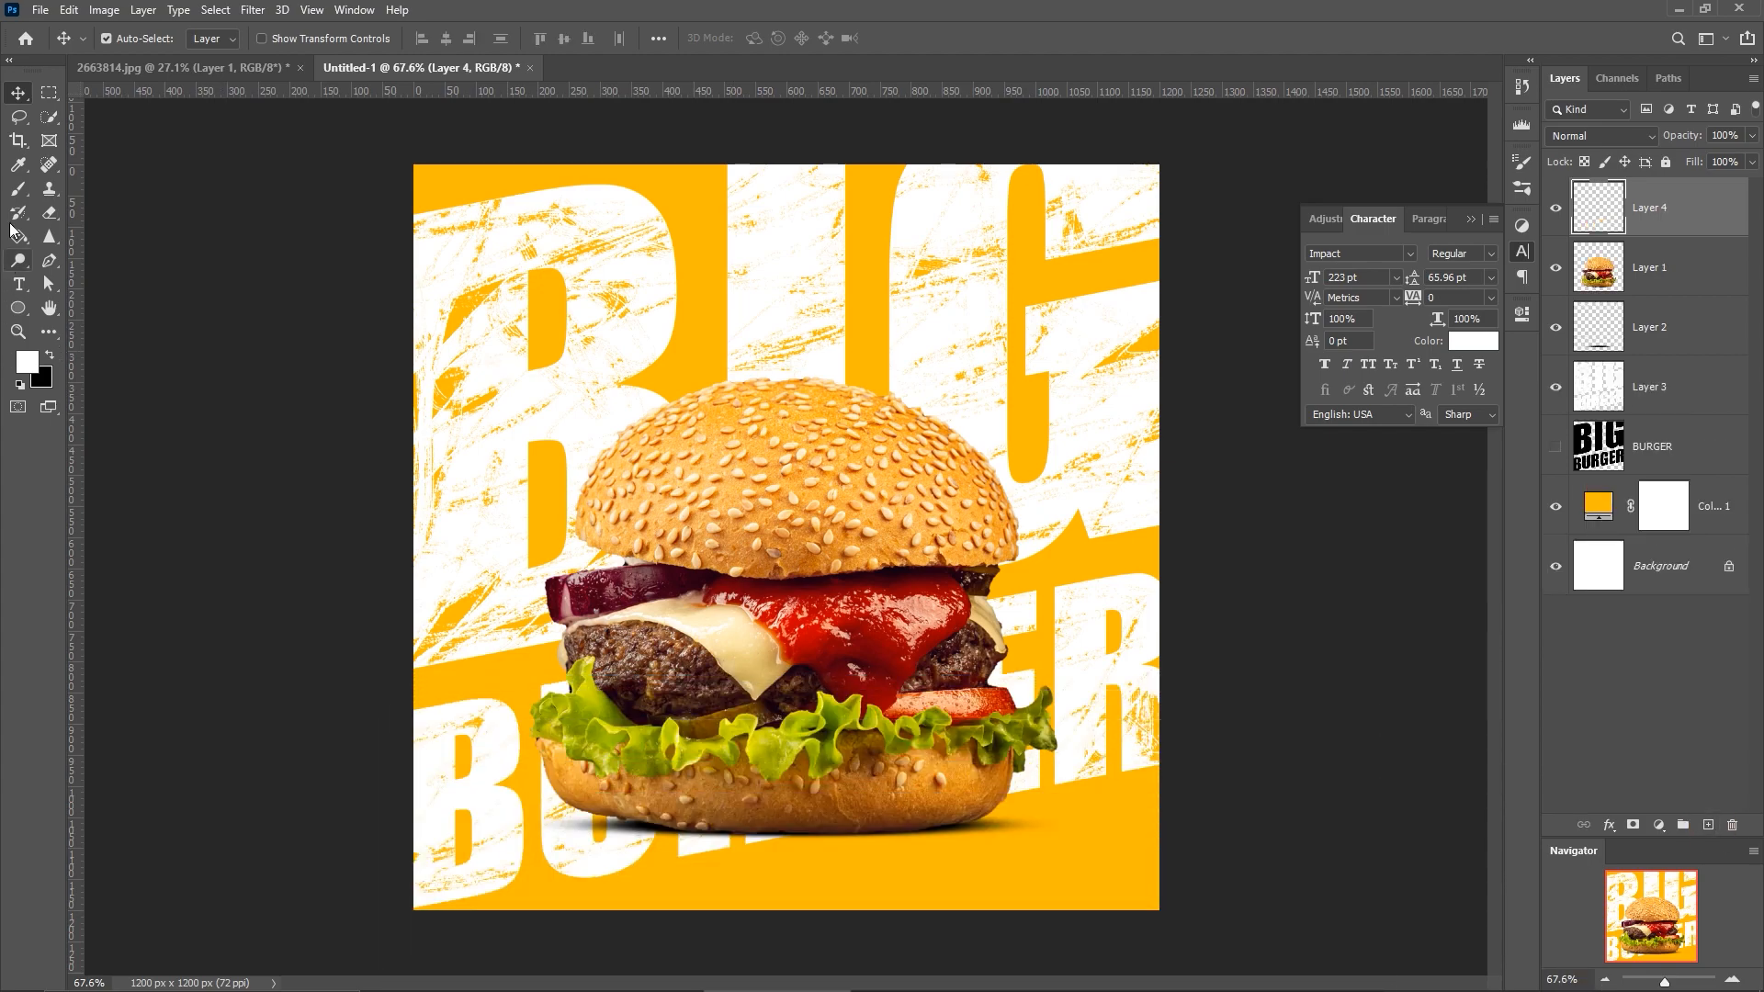
click(18, 165)
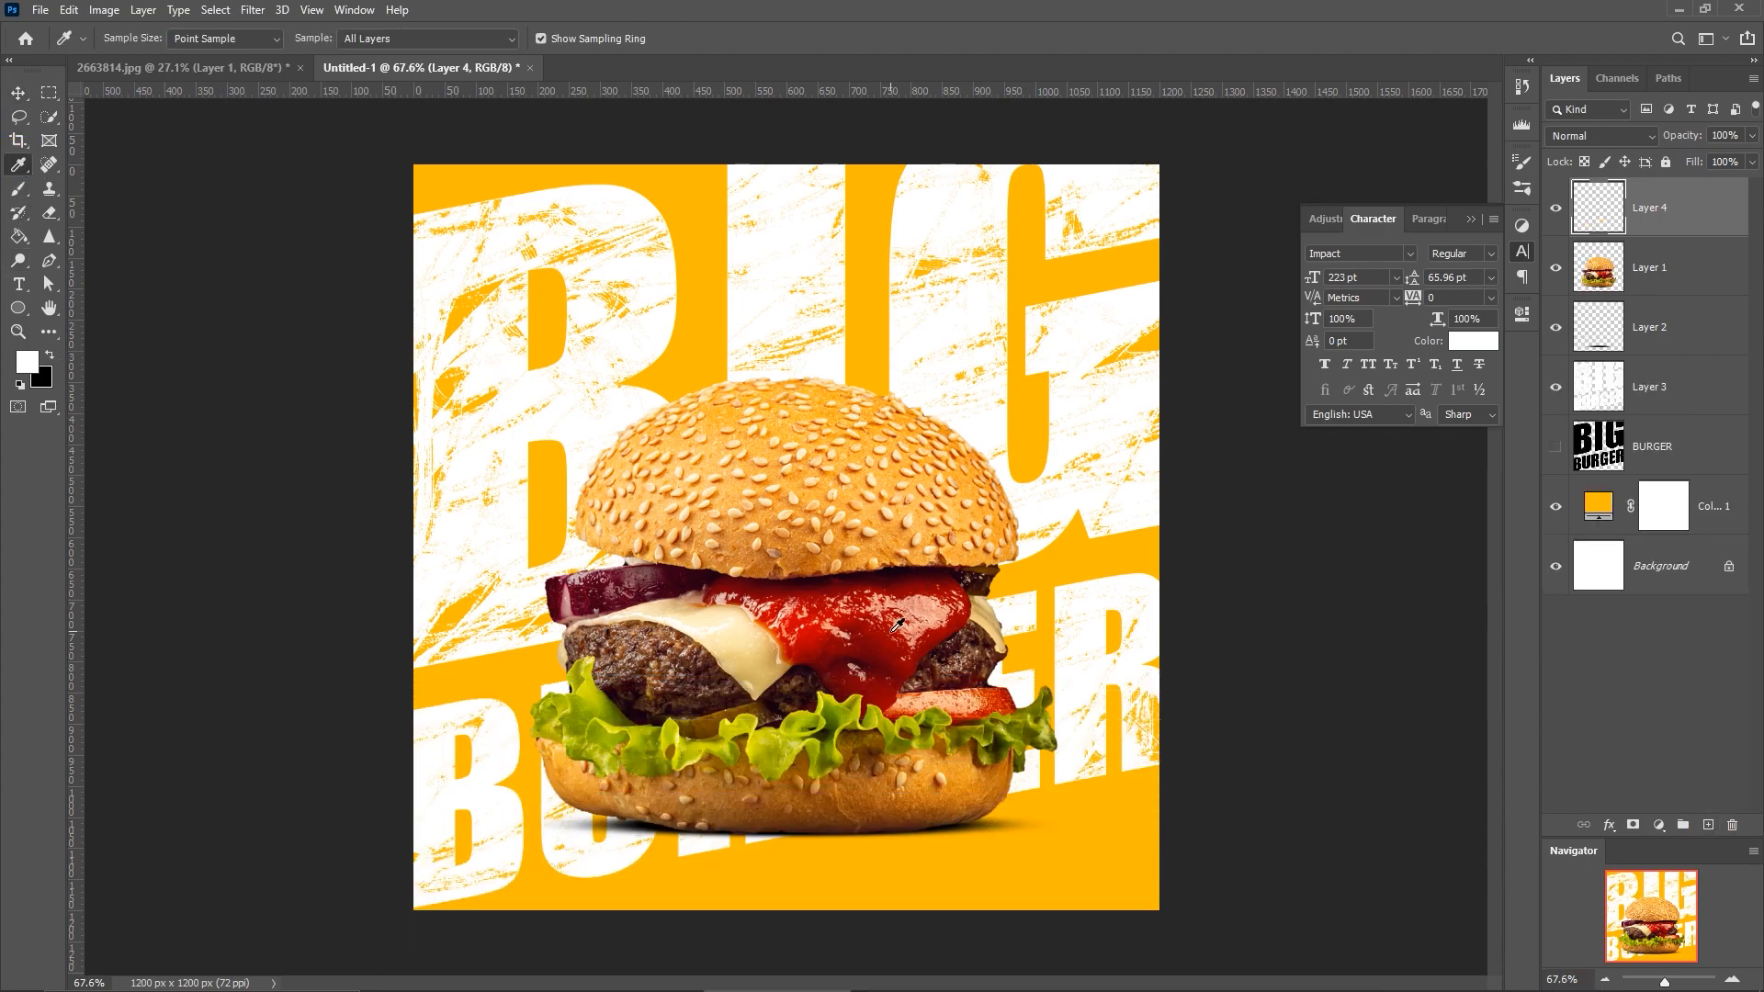
drag(891, 631, 894, 630)
Make a circular selection over the burger bun's upper right edge and paint it dark red with the scratchy brush.
drag(26, 313, 73, 342)
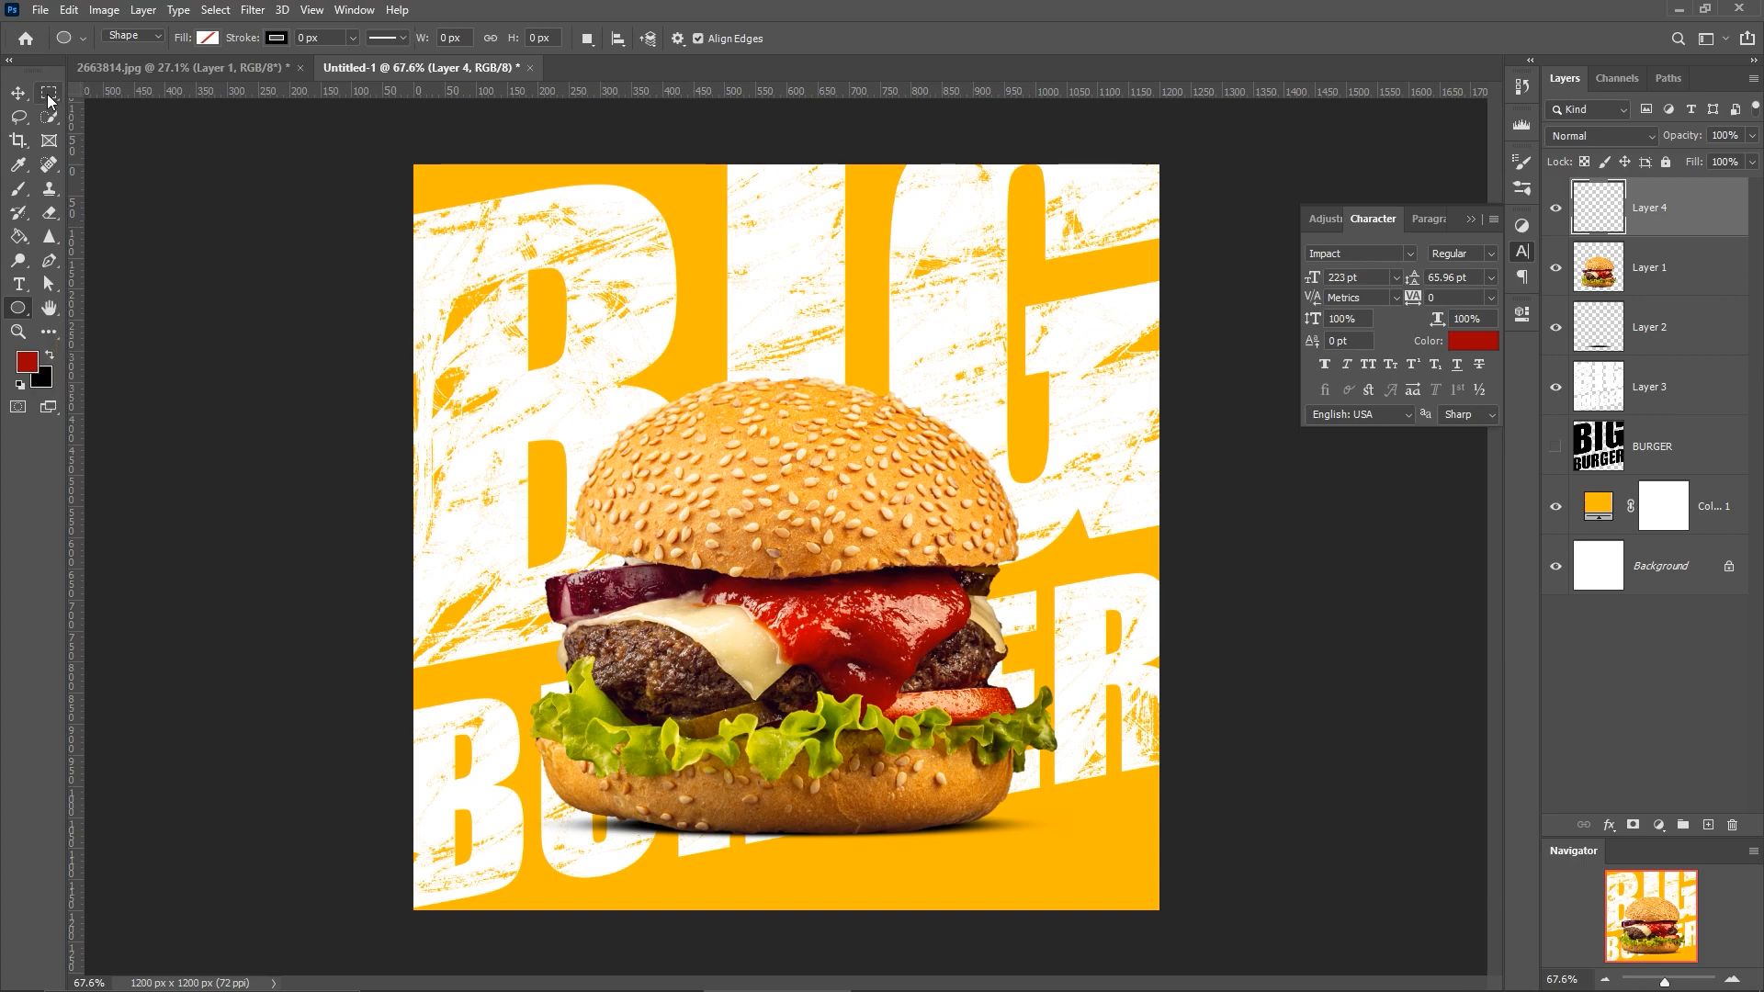
drag(49, 99, 101, 110)
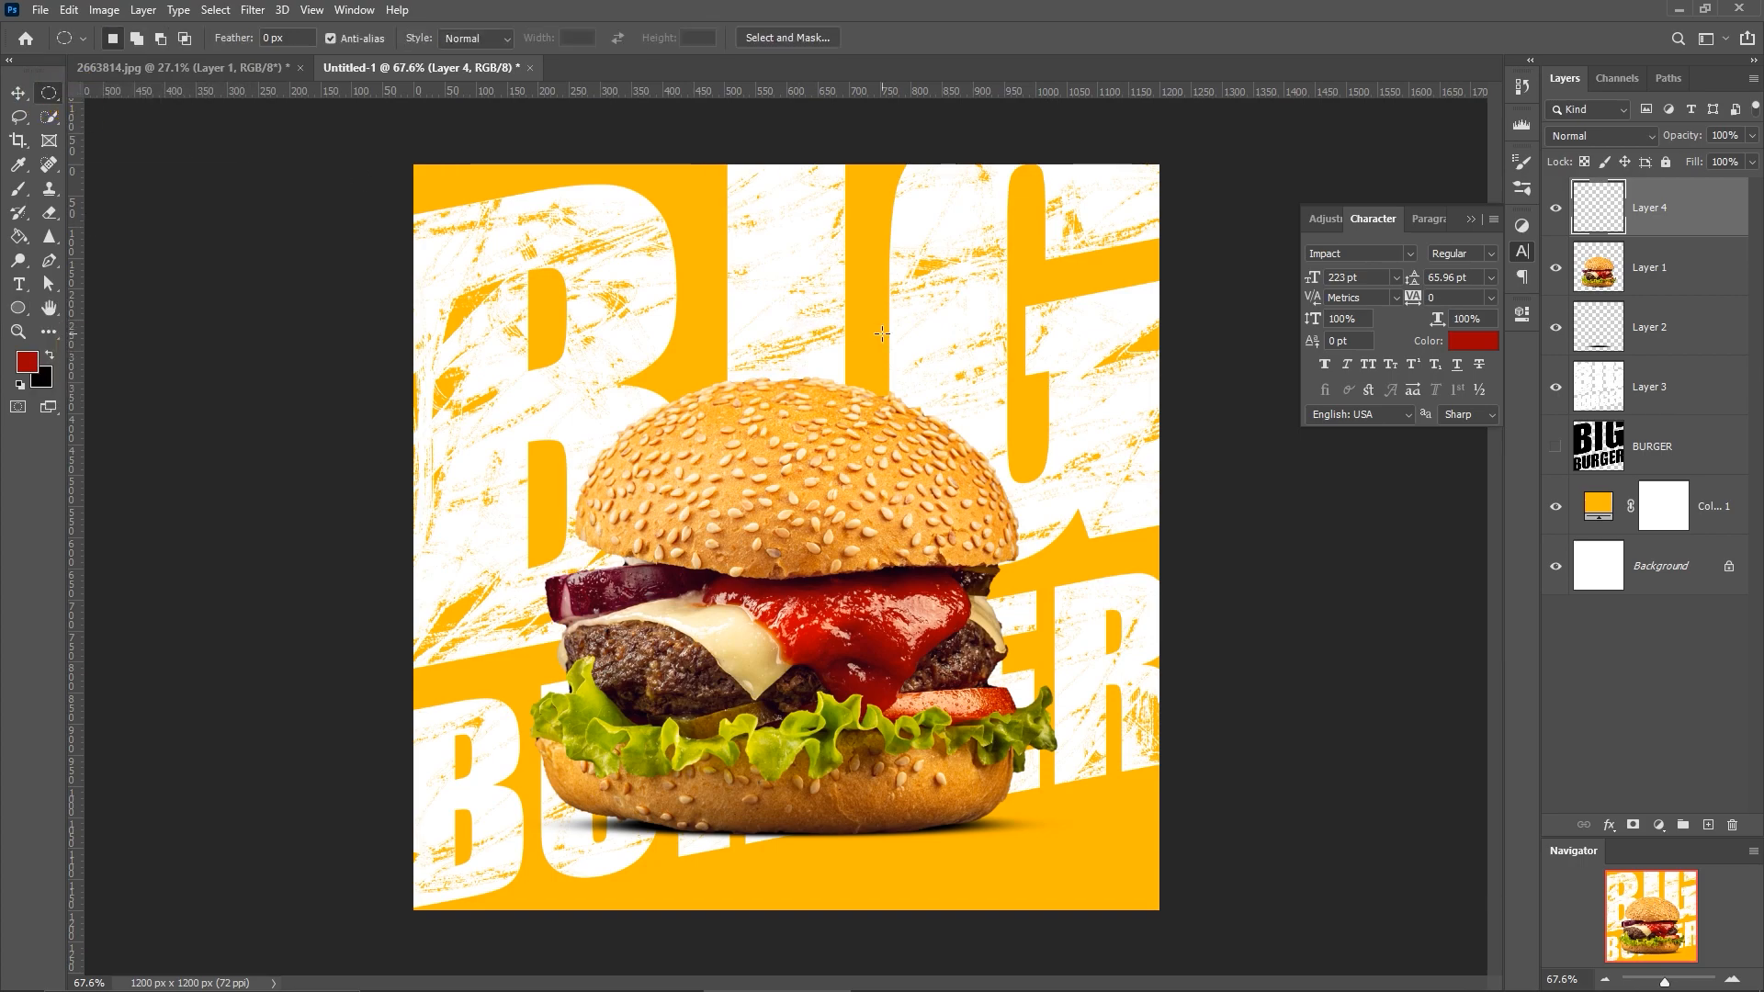
drag(865, 303, 1039, 487)
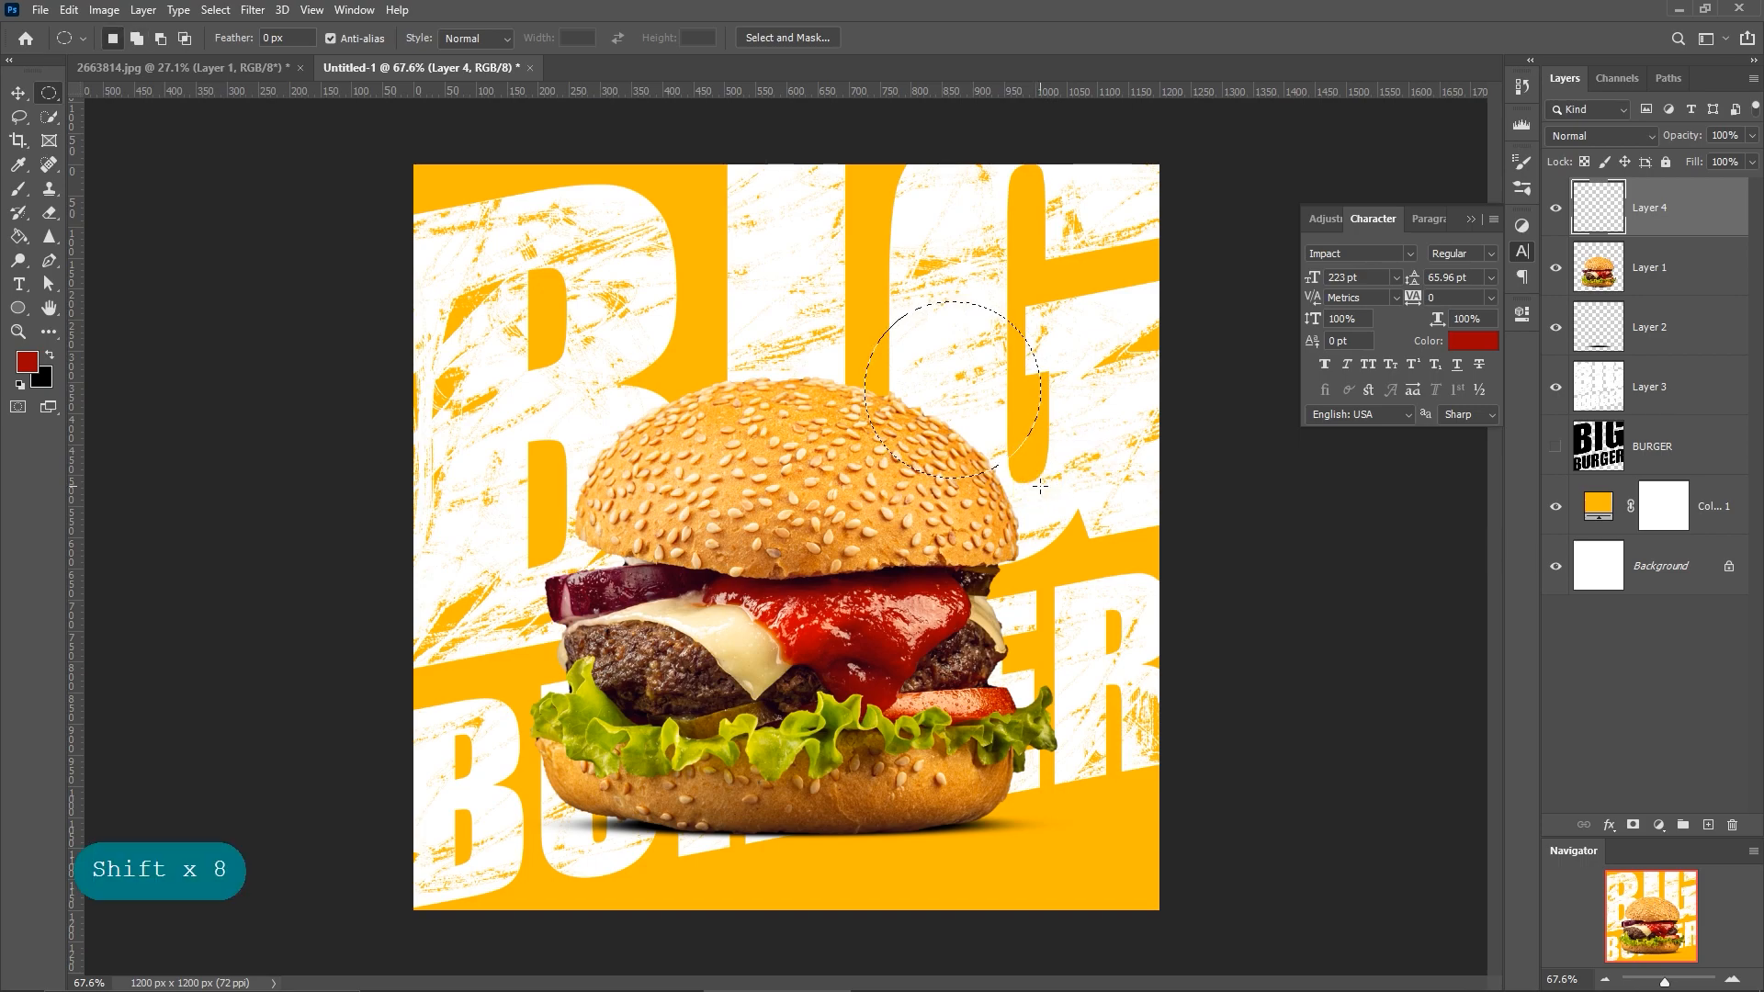
click(16, 191)
mouse_move(984, 373)
mouse_down()
mouse_move(910, 404)
mouse_move(909, 315)
mouse_move(1024, 295)
mouse_move(849, 387)
mouse_move(1074, 283)
mouse_move(1043, 339)
mouse_move(870, 421)
mouse_move(1034, 462)
mouse_move(854, 523)
mouse_move(873, 405)
mouse_move(987, 433)
mouse_move(937, 420)
mouse_move(946, 317)
mouse_move(1004, 398)
mouse_move(958, 438)
mouse_move(1043, 339)
mouse_move(983, 386)
mouse_move(870, 347)
mouse_move(950, 358)
mouse_move(913, 366)
mouse_move(984, 448)
mouse_move(900, 436)
mouse_move(1155, 370)
mouse_move(1031, 450)
mouse_up()
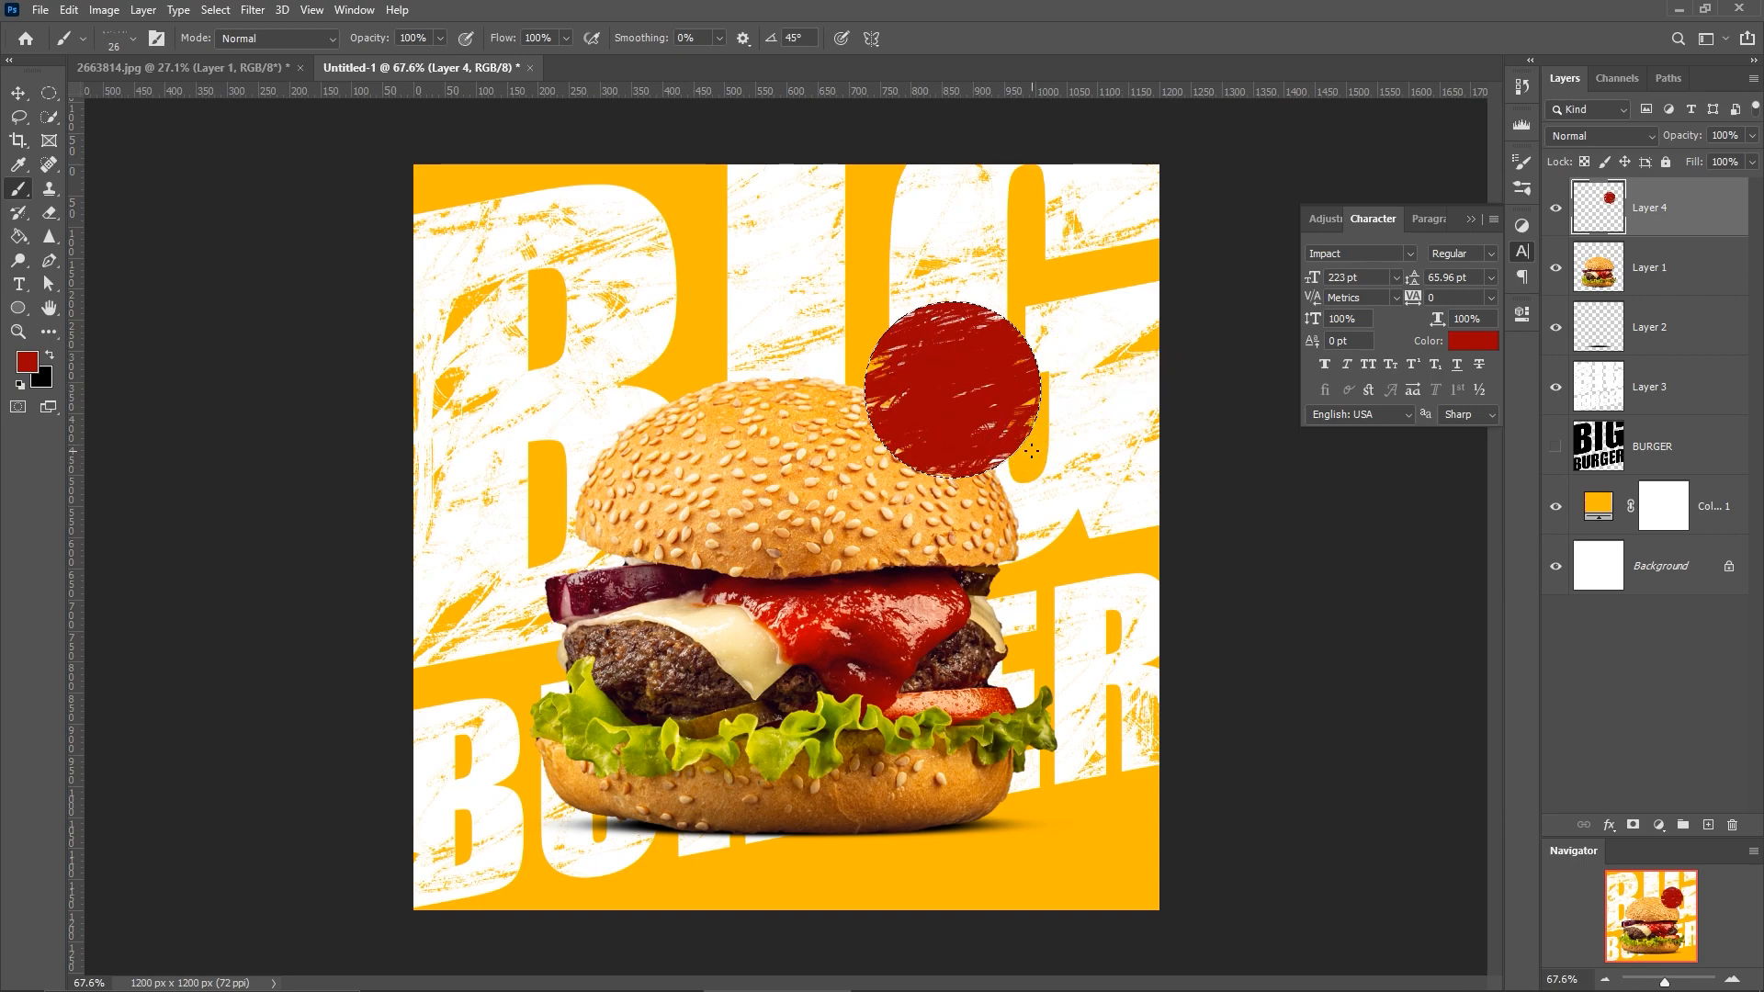
Deselect and move the red circle slightly down and left onto the bun's upper right edge.
click(19, 95)
click(217, 11)
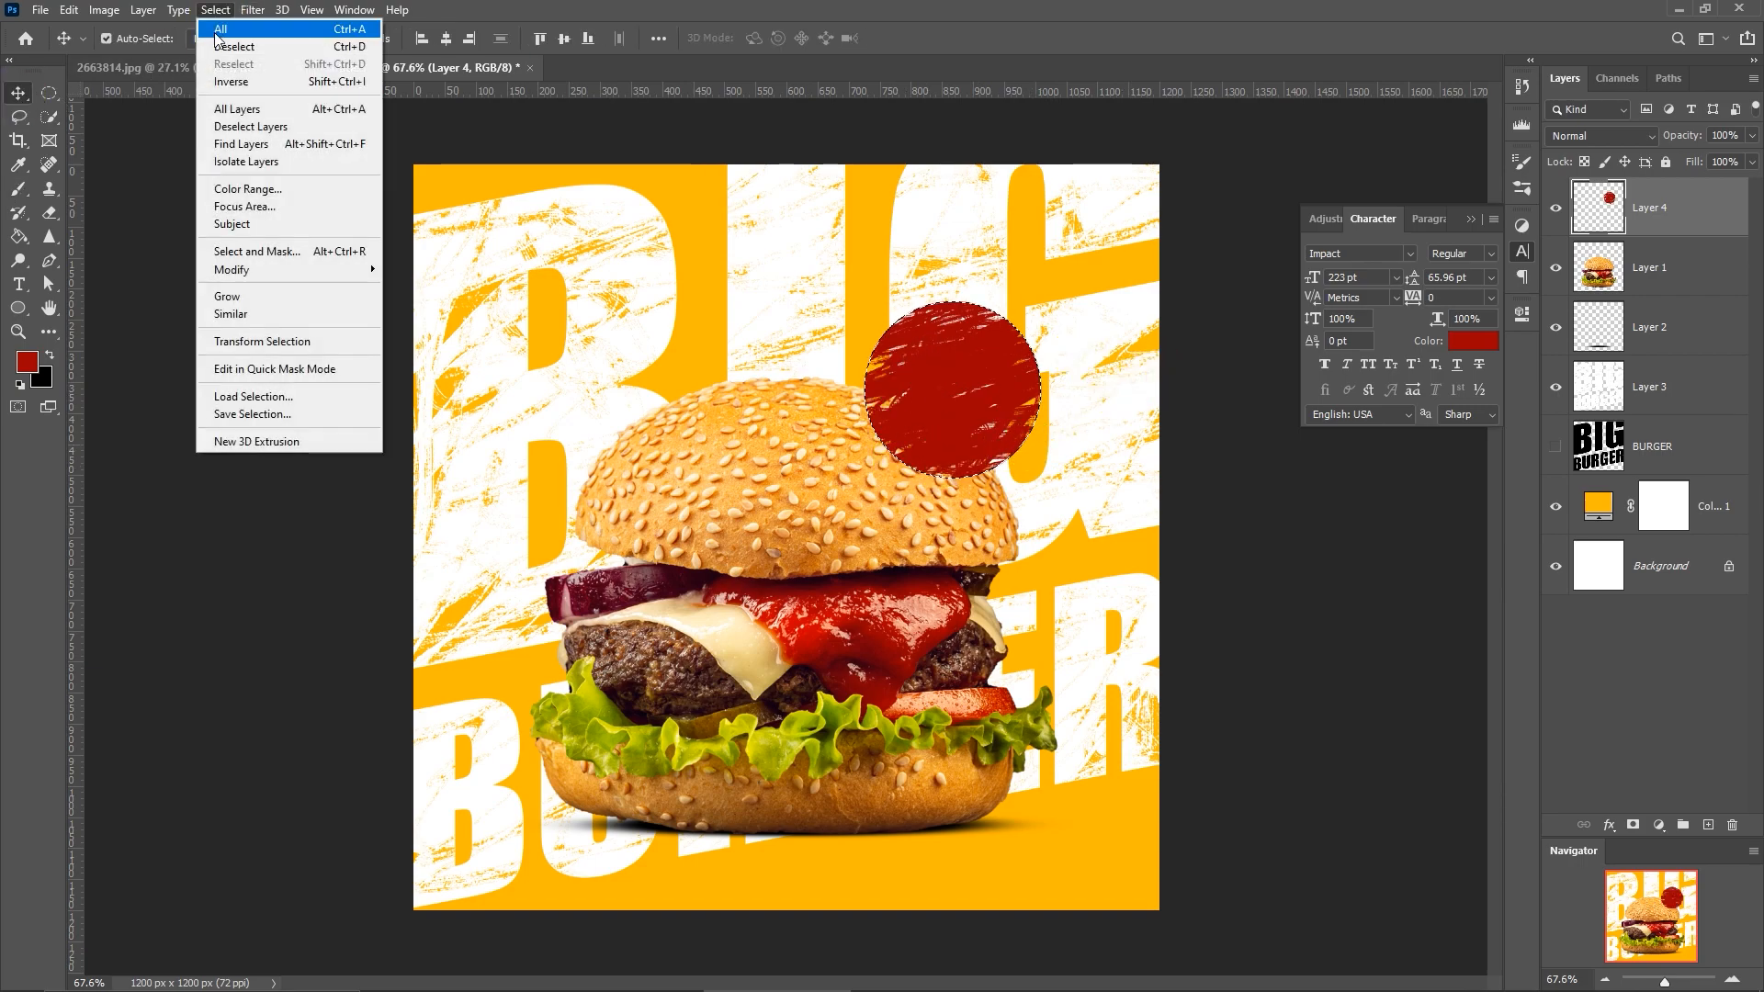
click(235, 46)
mouse_move(977, 409)
mouse_down()
mouse_move(959, 446)
mouse_move(971, 439)
mouse_up()
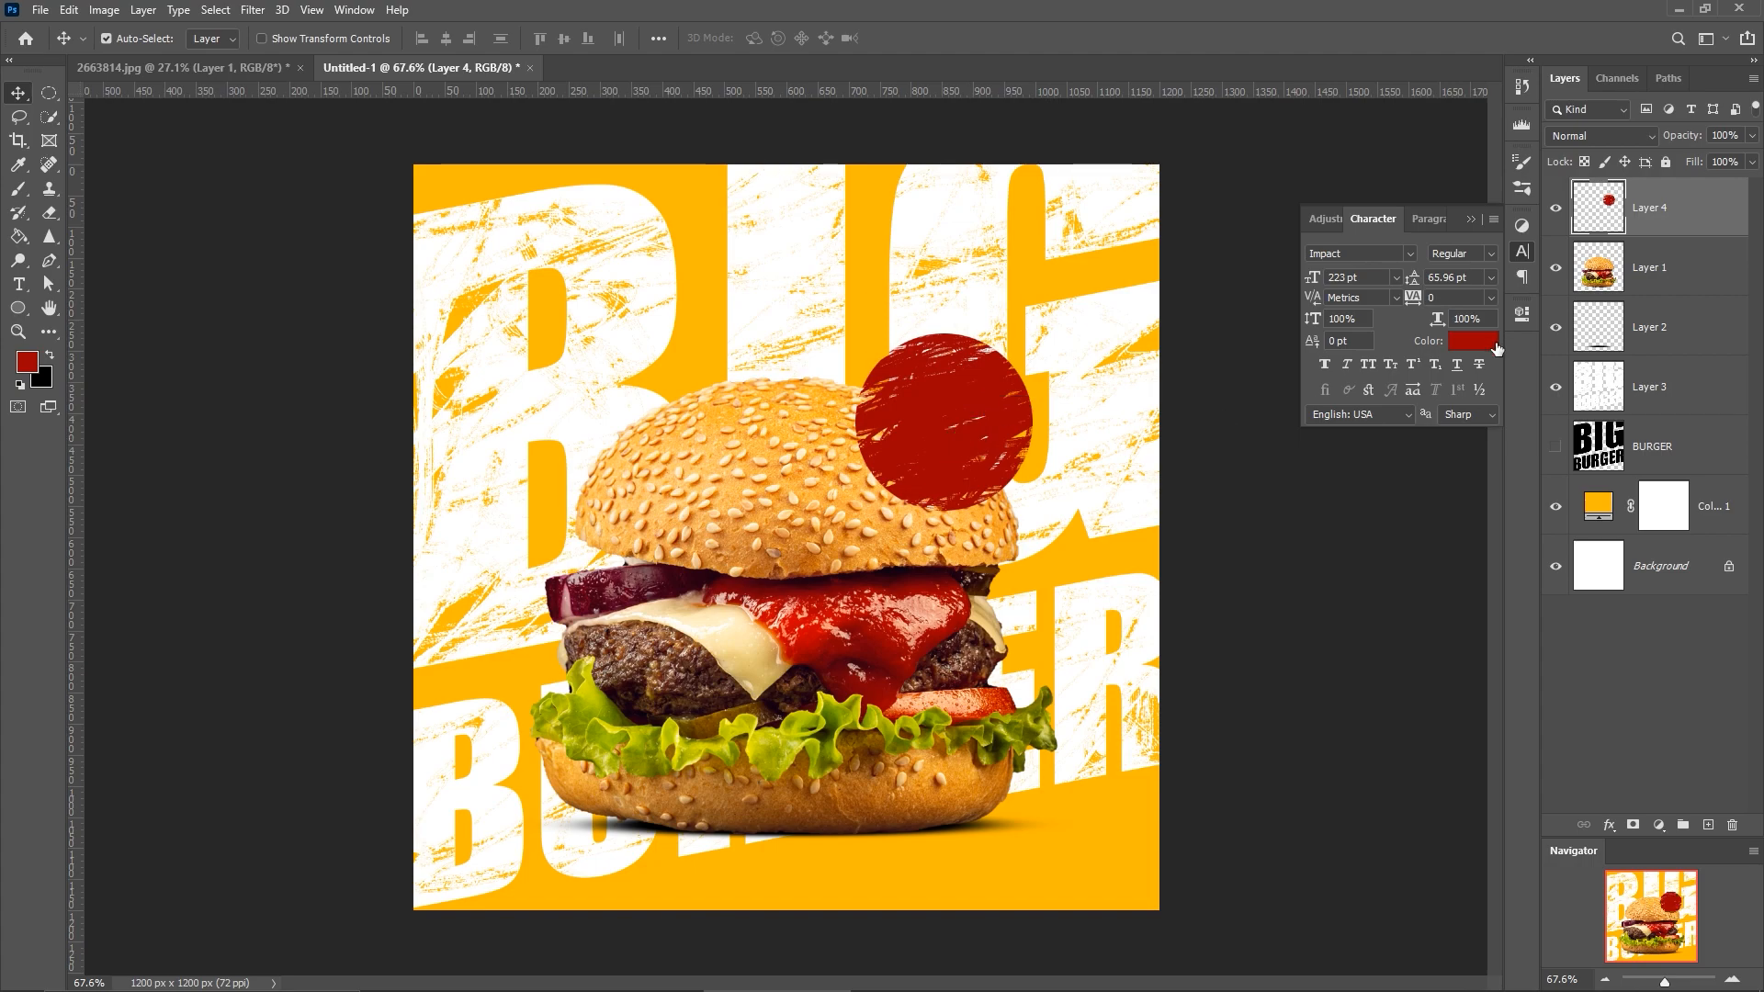
Make white the foreground colour and add a new Impact text line reading "only" near the canvas top.
click(19, 284)
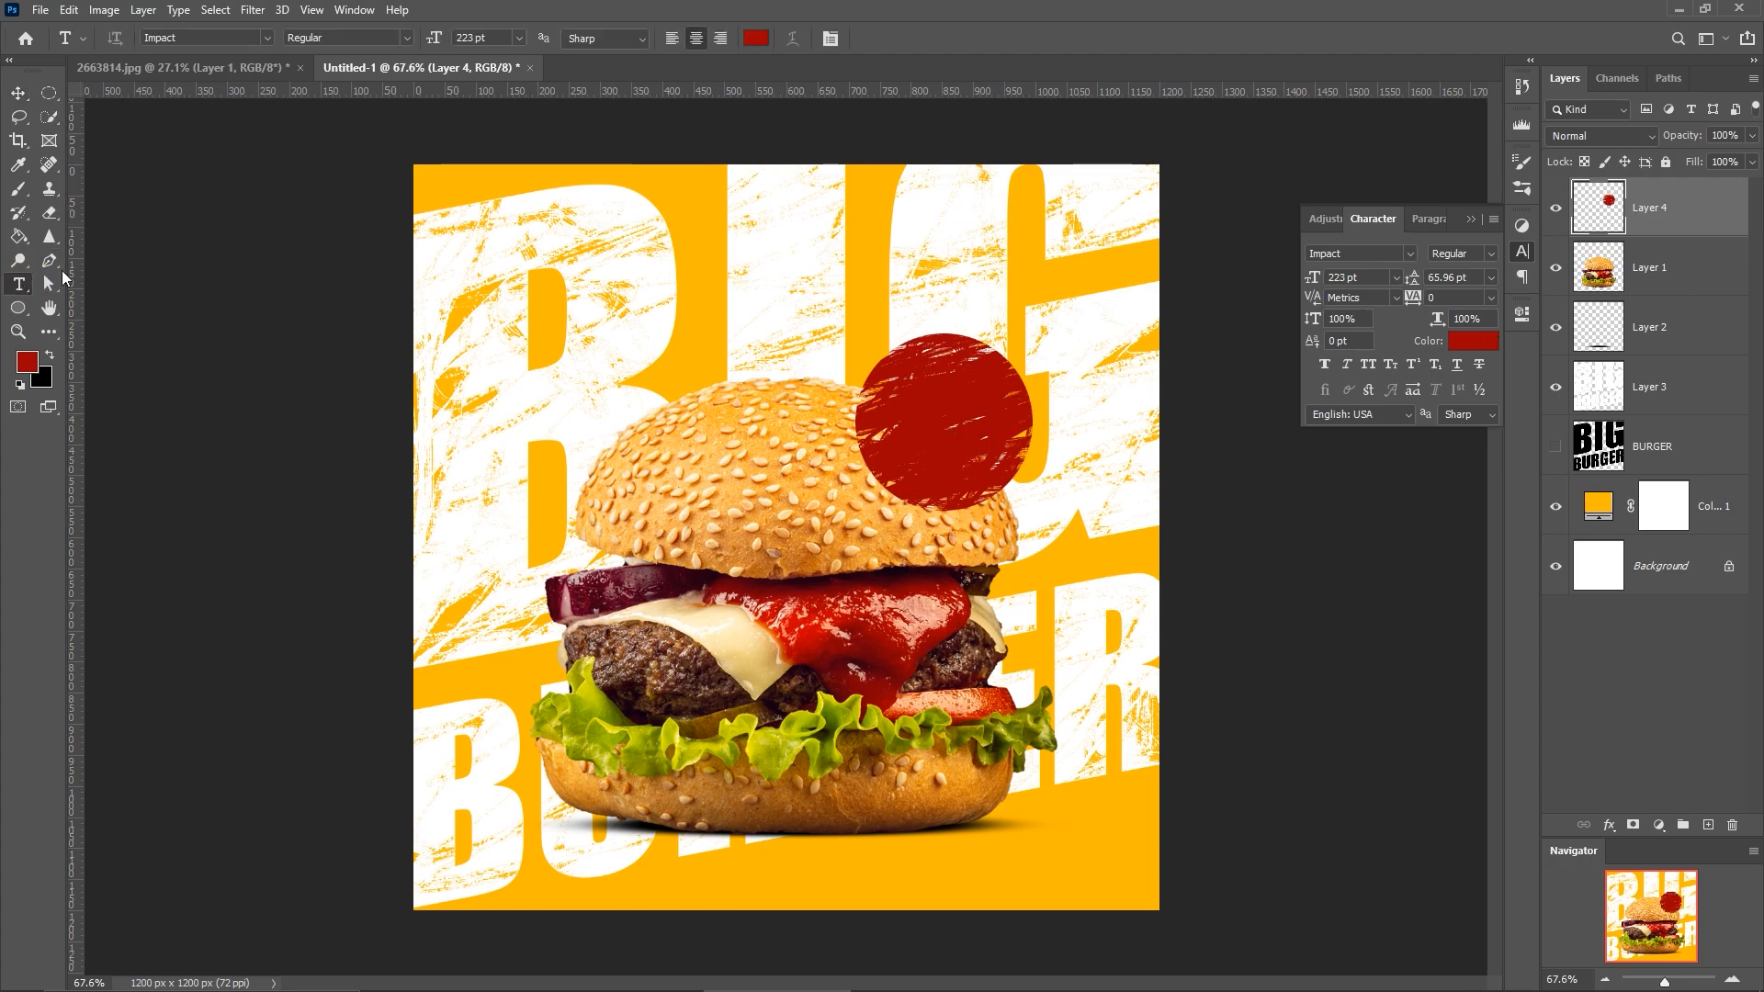
click(28, 363)
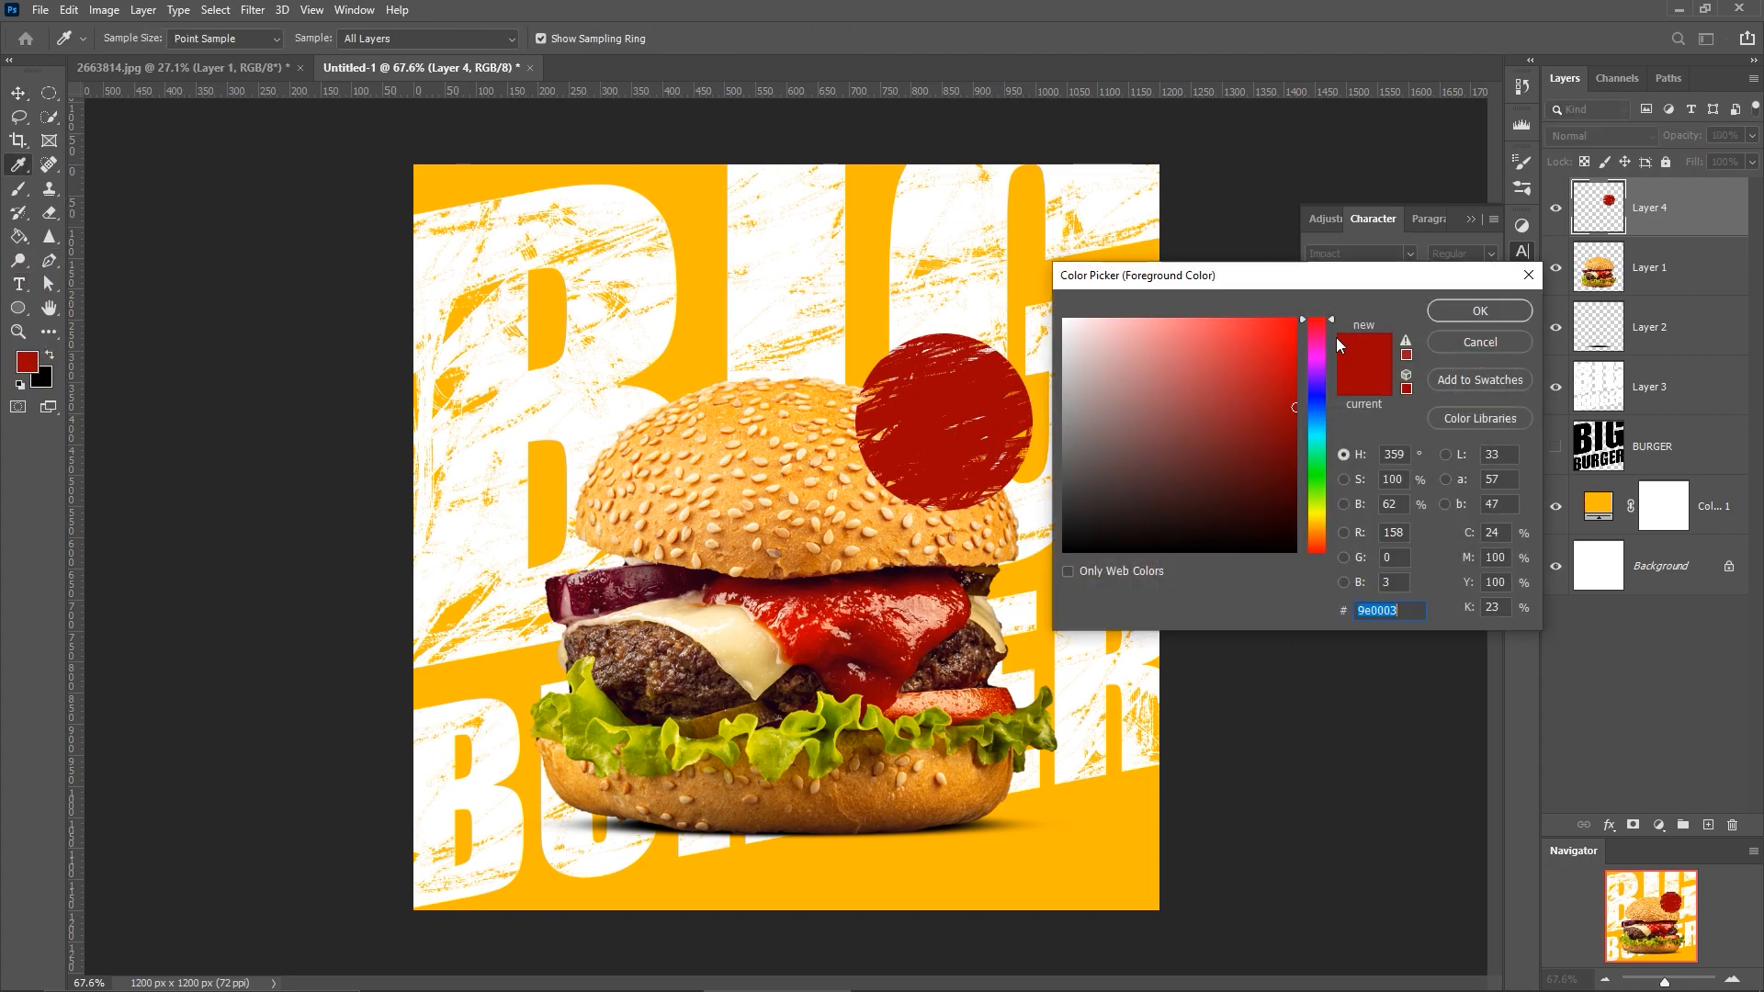
drag(1138, 350, 1064, 320)
click(1437, 311)
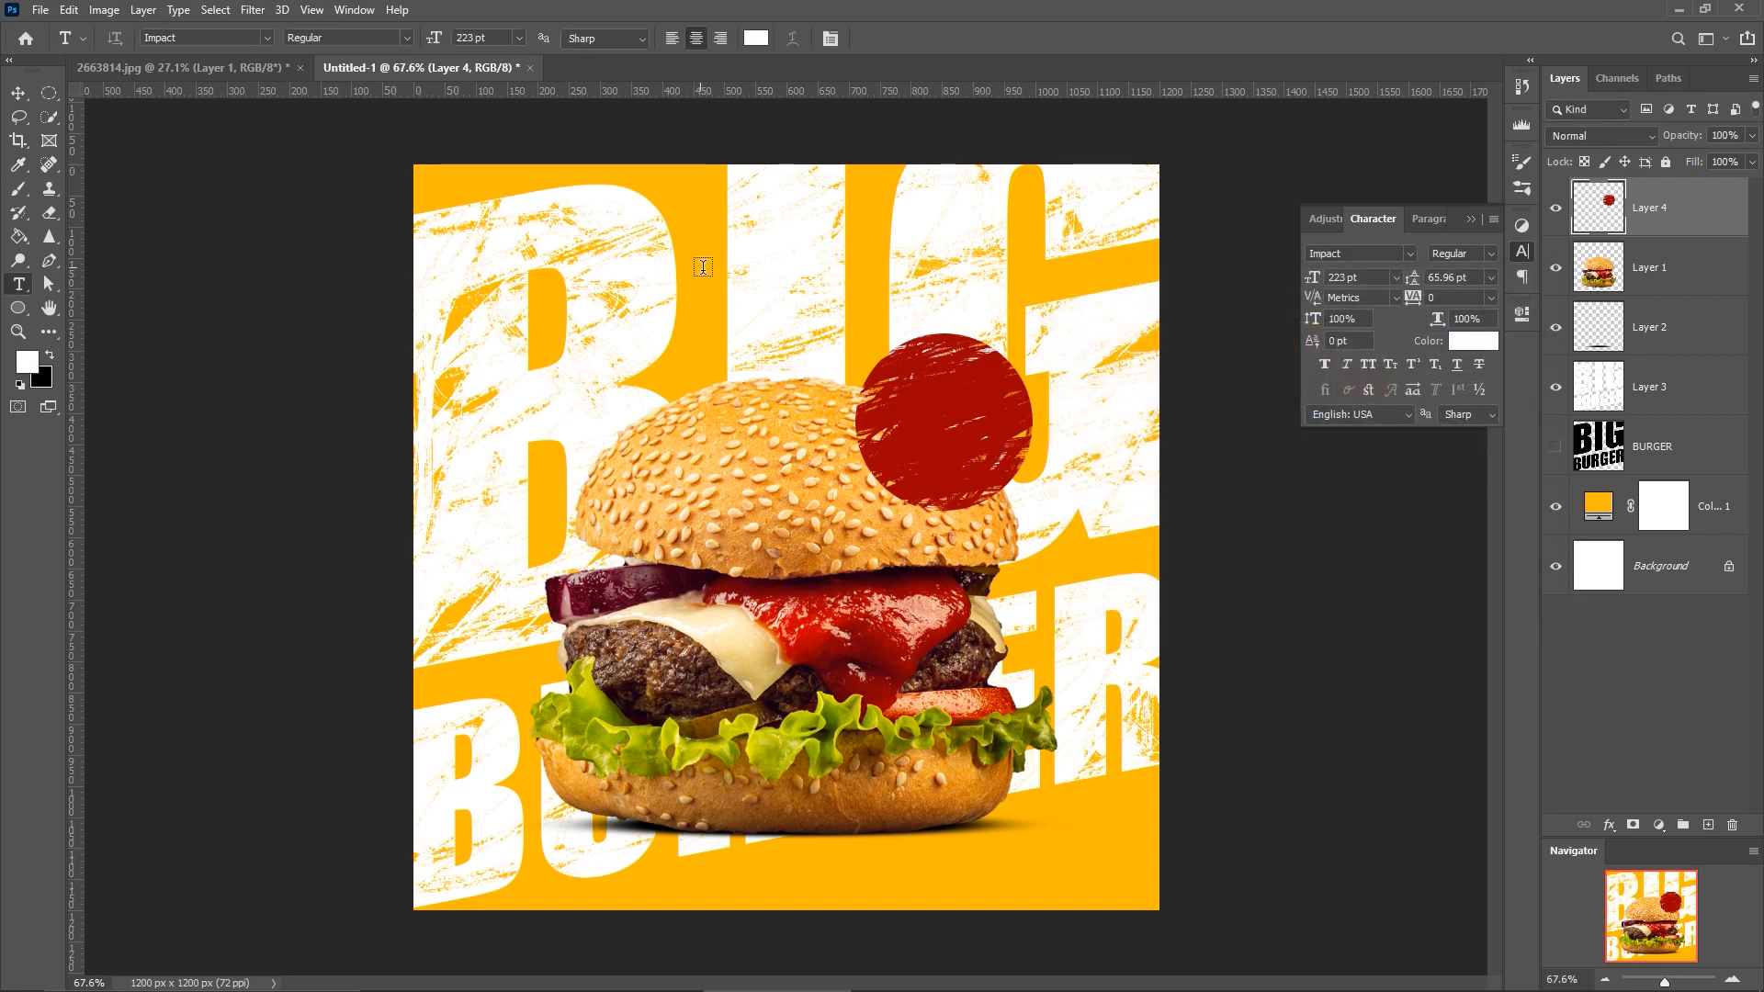
click(701, 290)
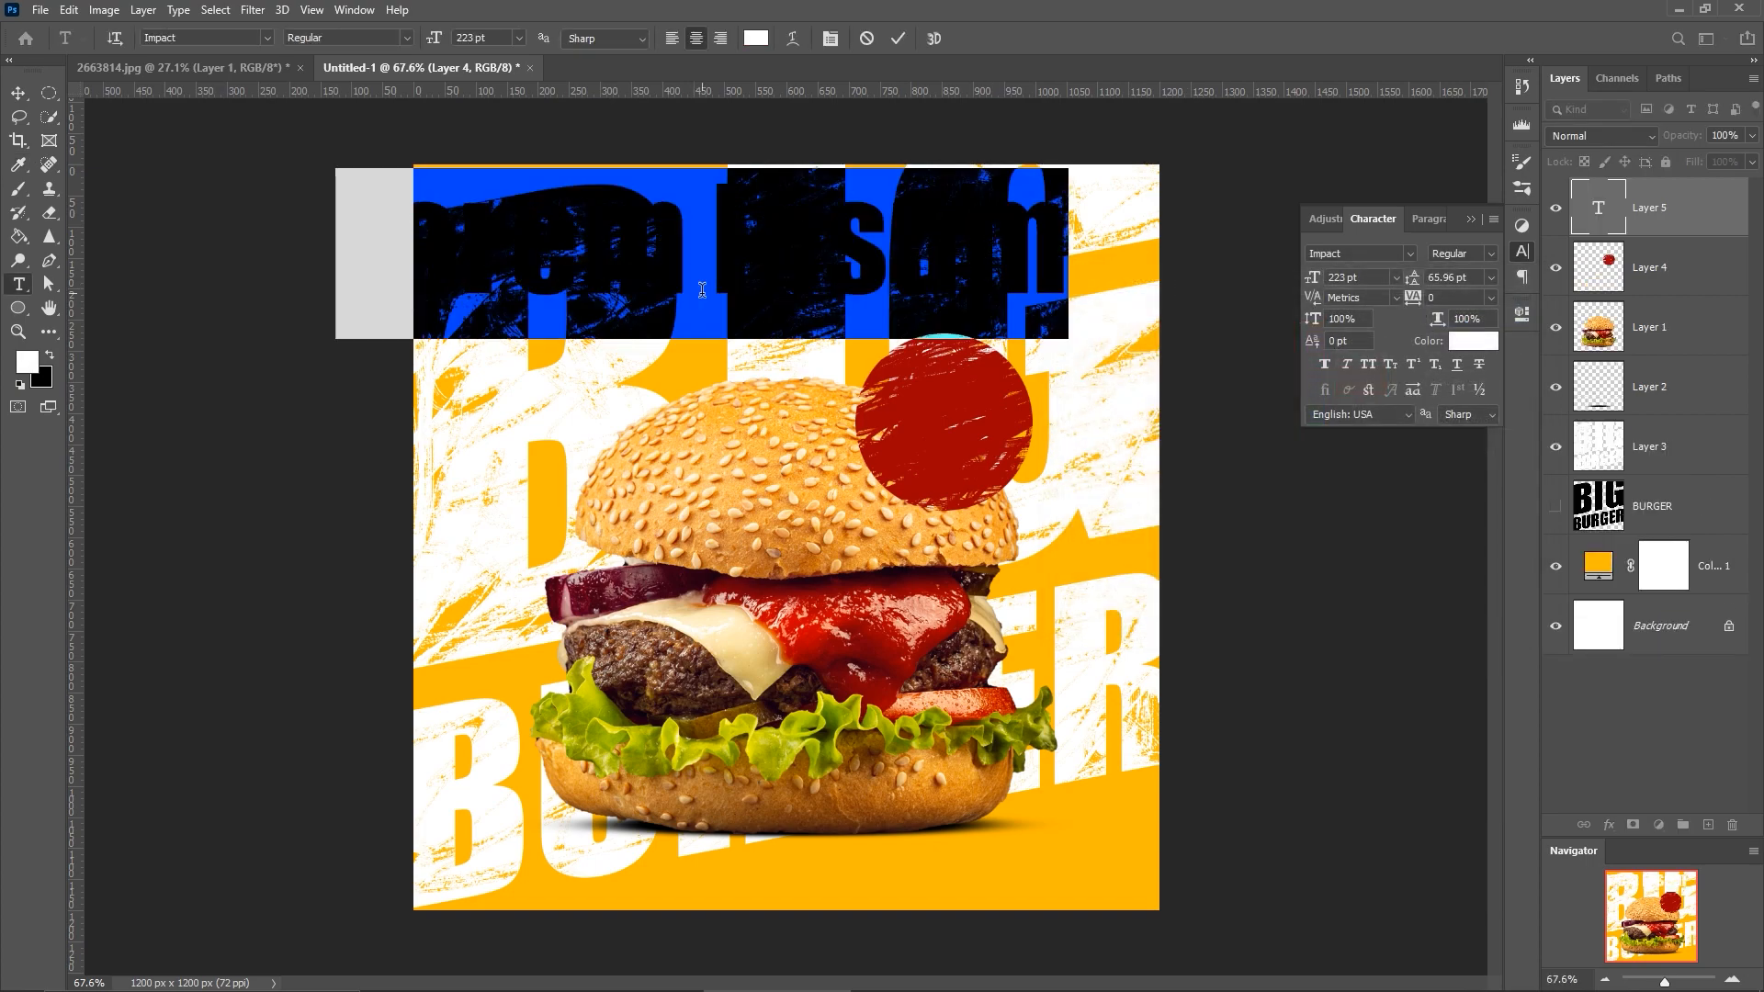
key(BackSpace)
text(o)
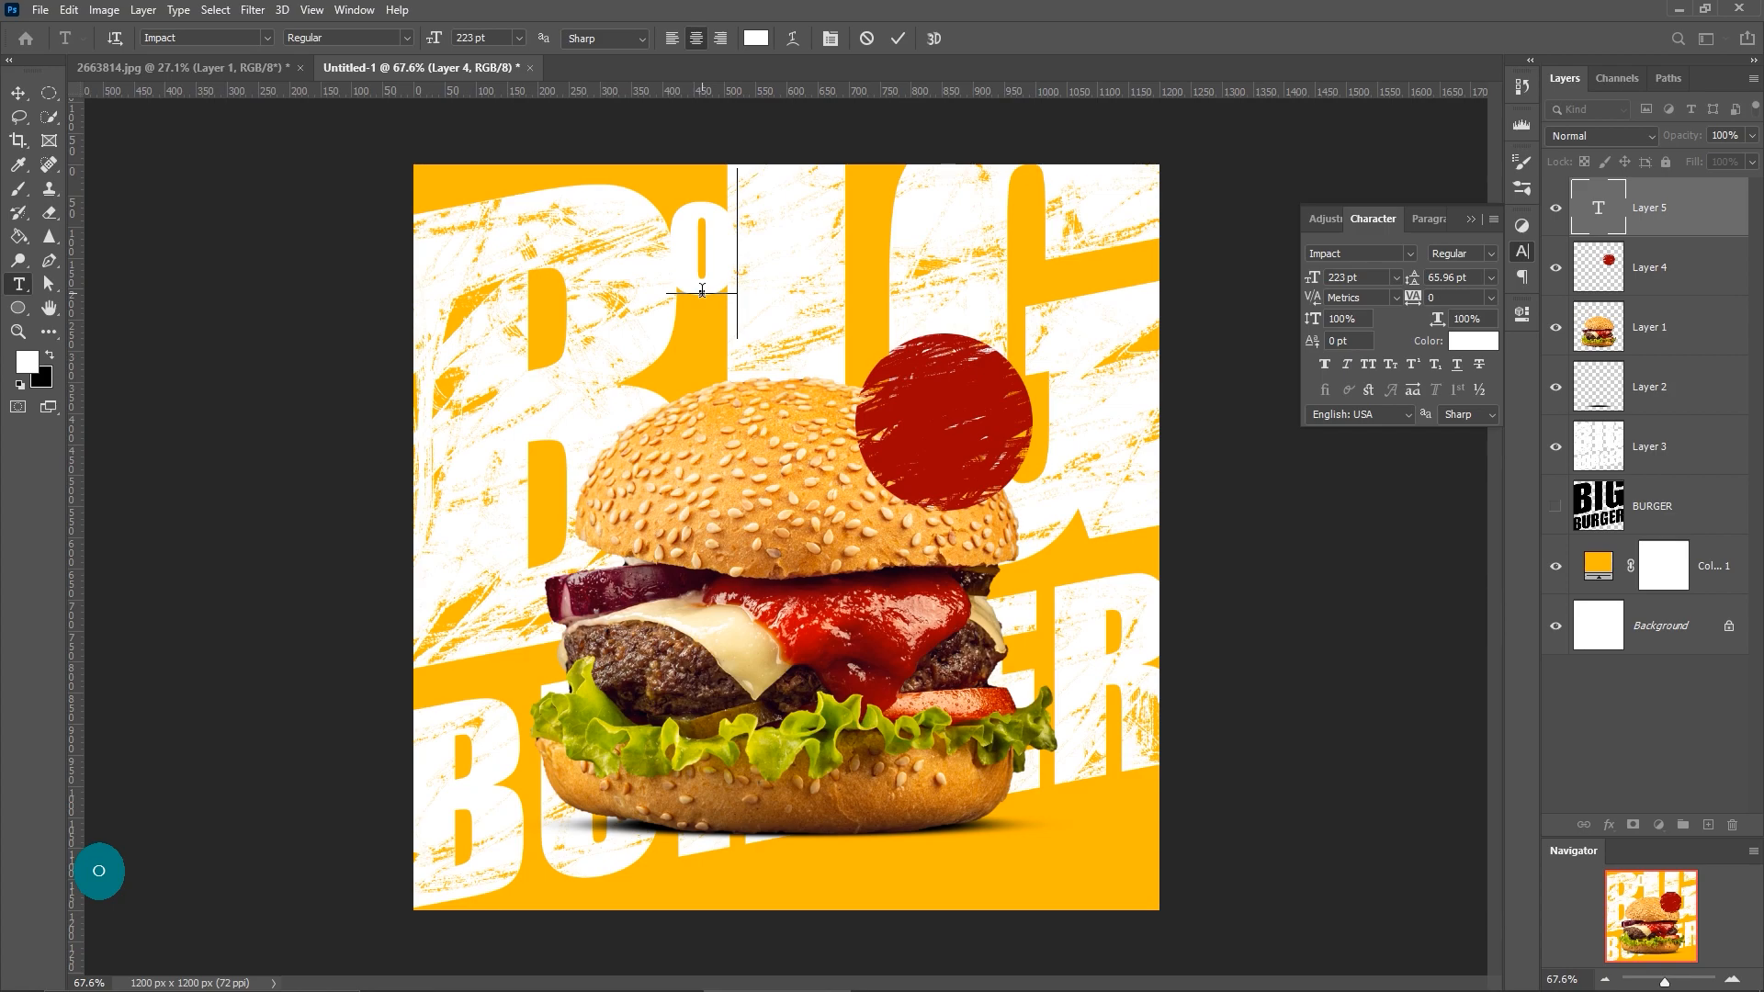
text(nly)
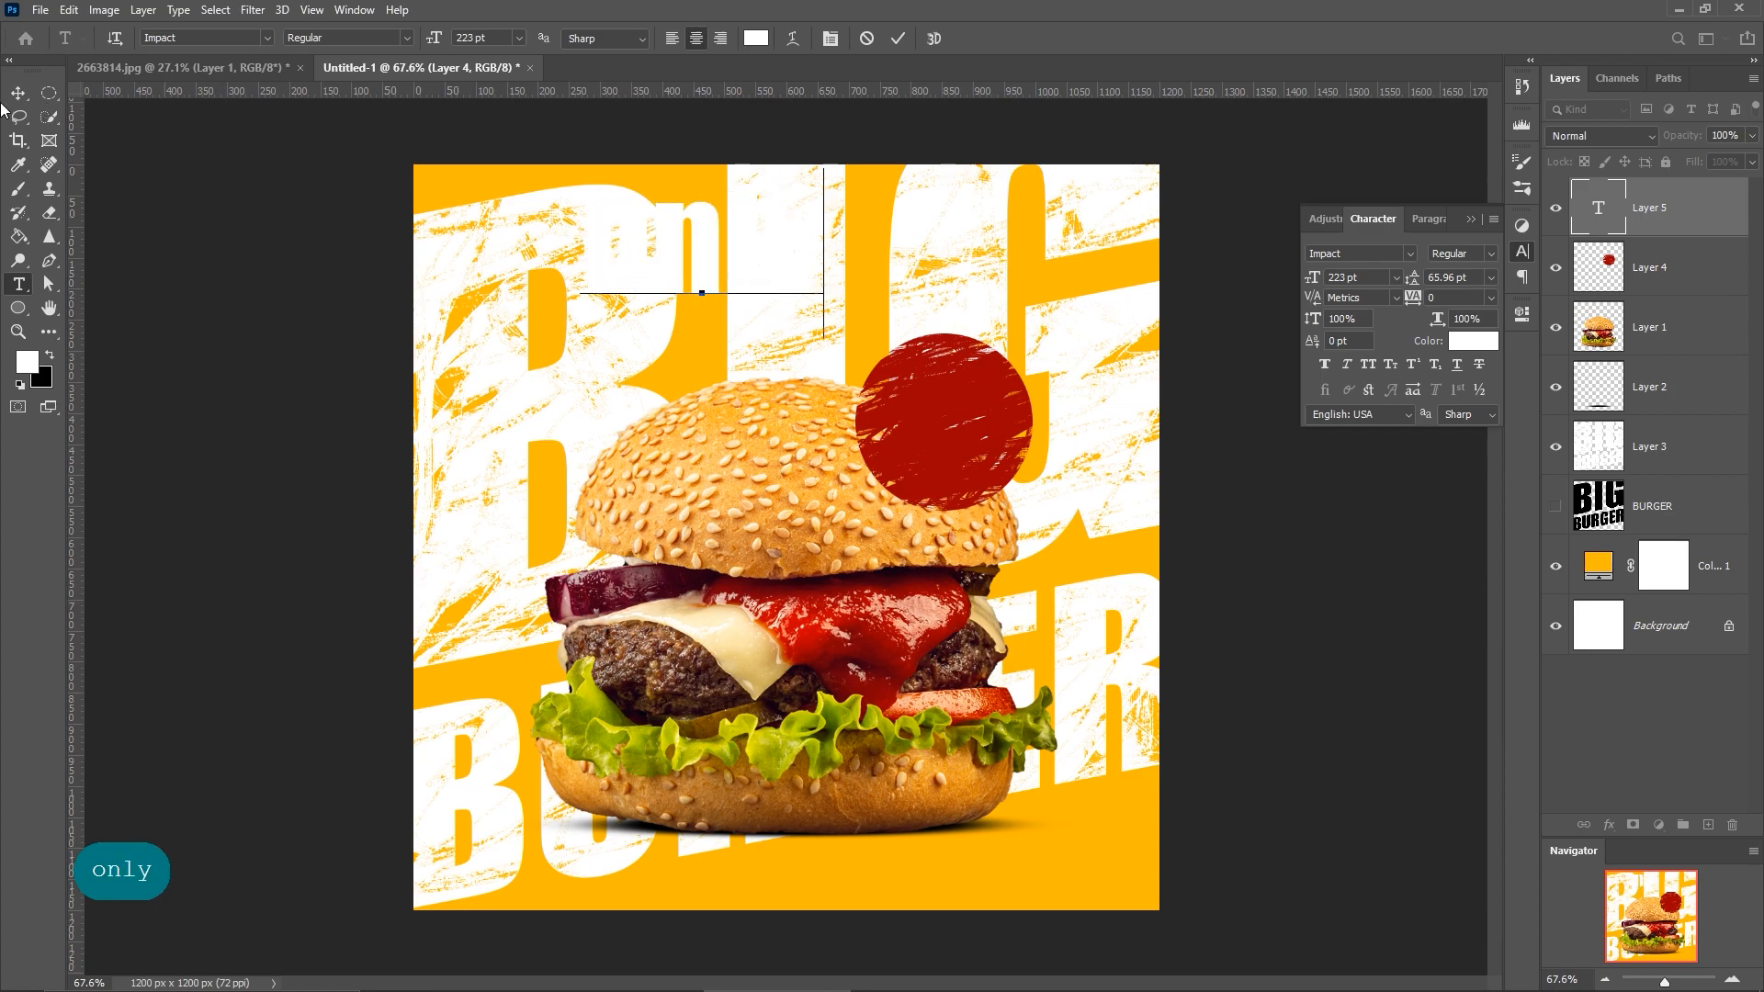
Commit the "only" text, reduce it to 88 pt and place it in the upper half of the red circle.
click(18, 95)
drag(1327, 277, 1259, 288)
drag(712, 260, 950, 384)
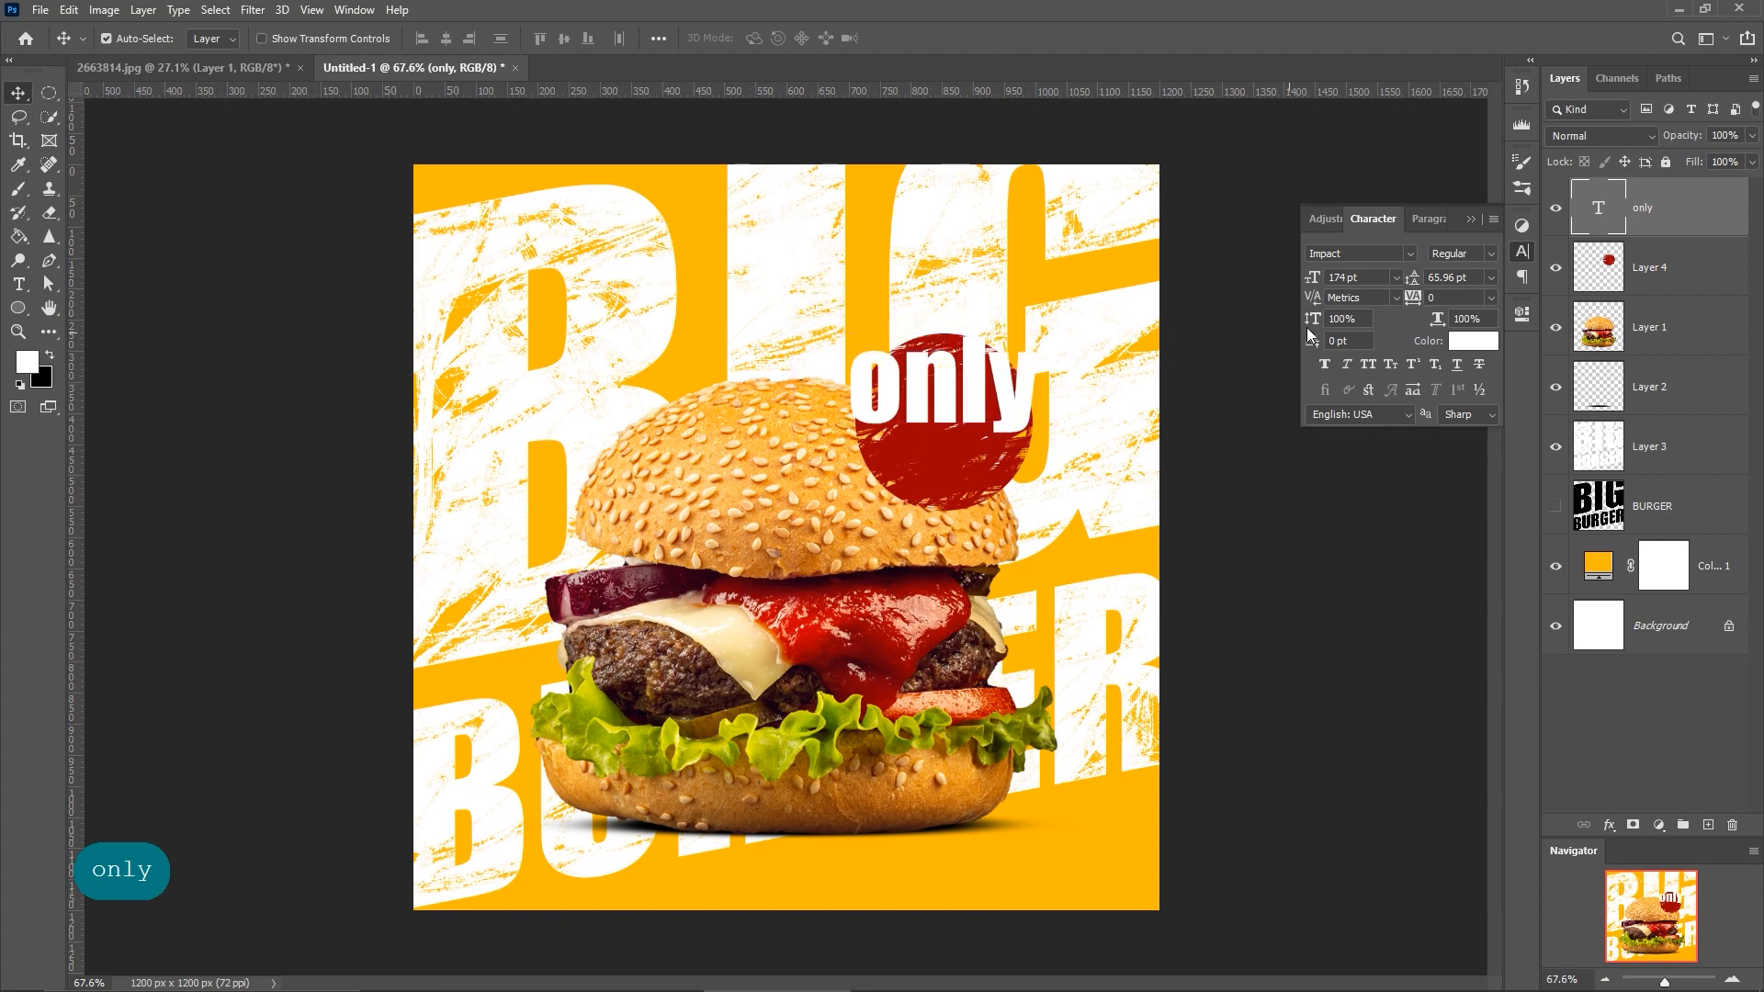
drag(1322, 286, 1228, 312)
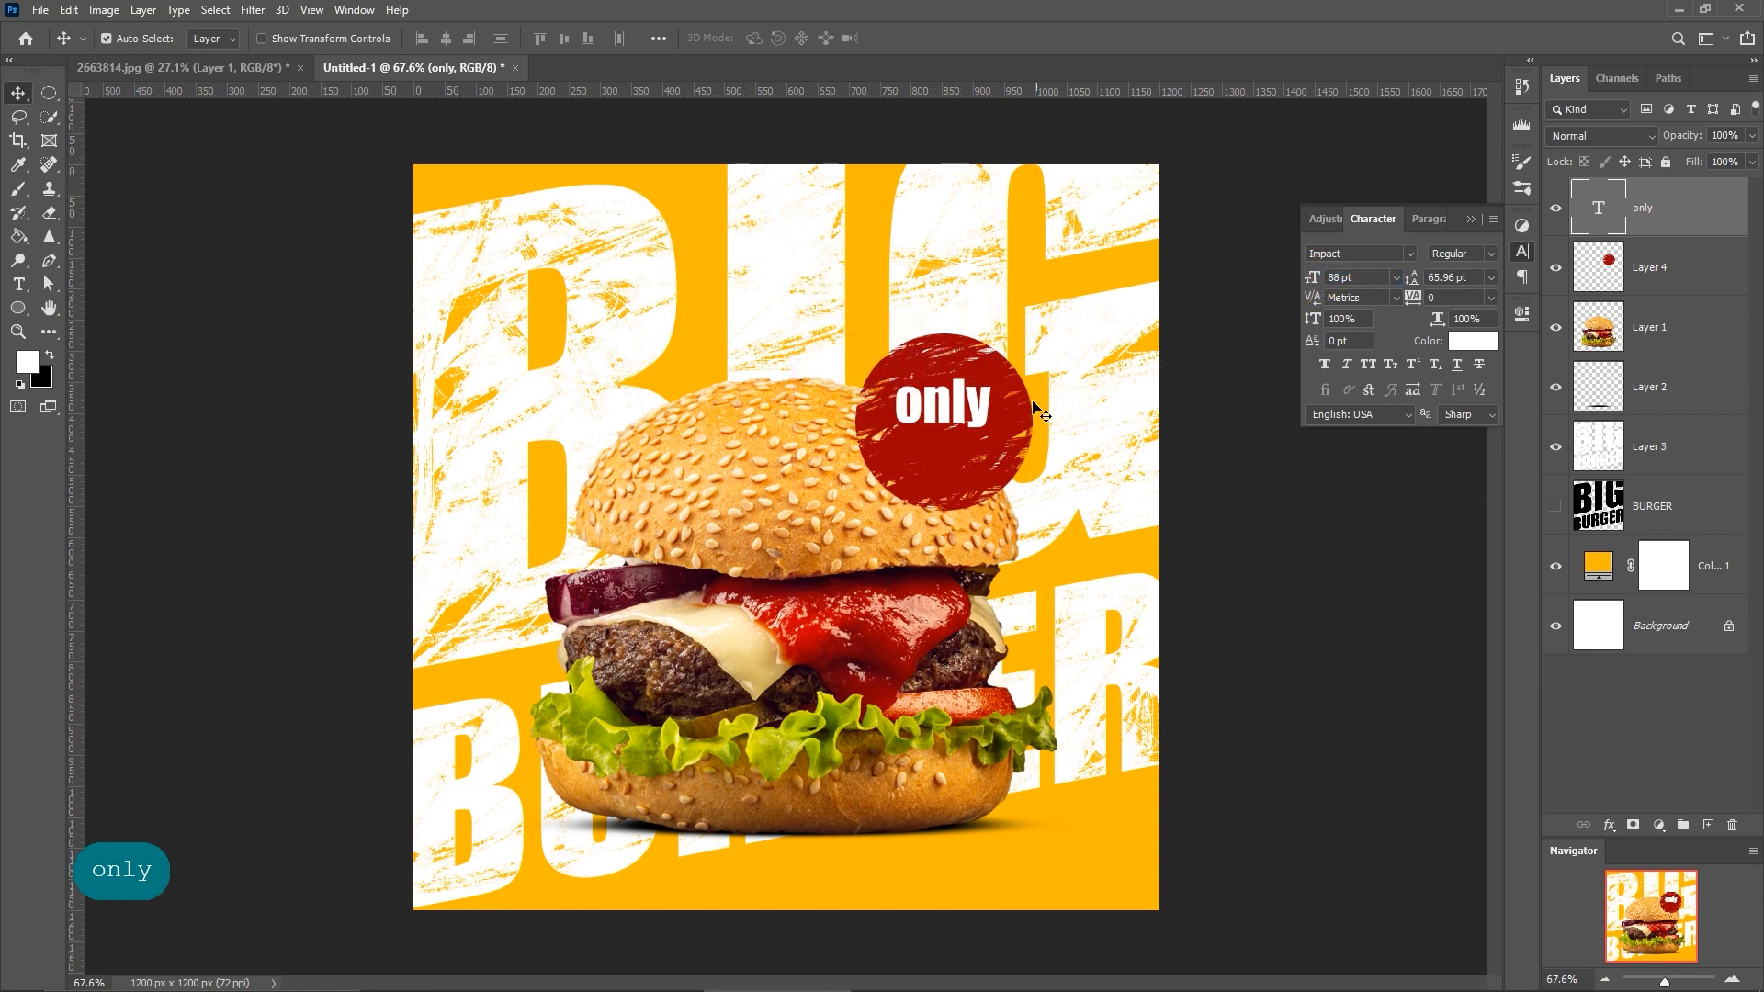
drag(980, 414, 981, 395)
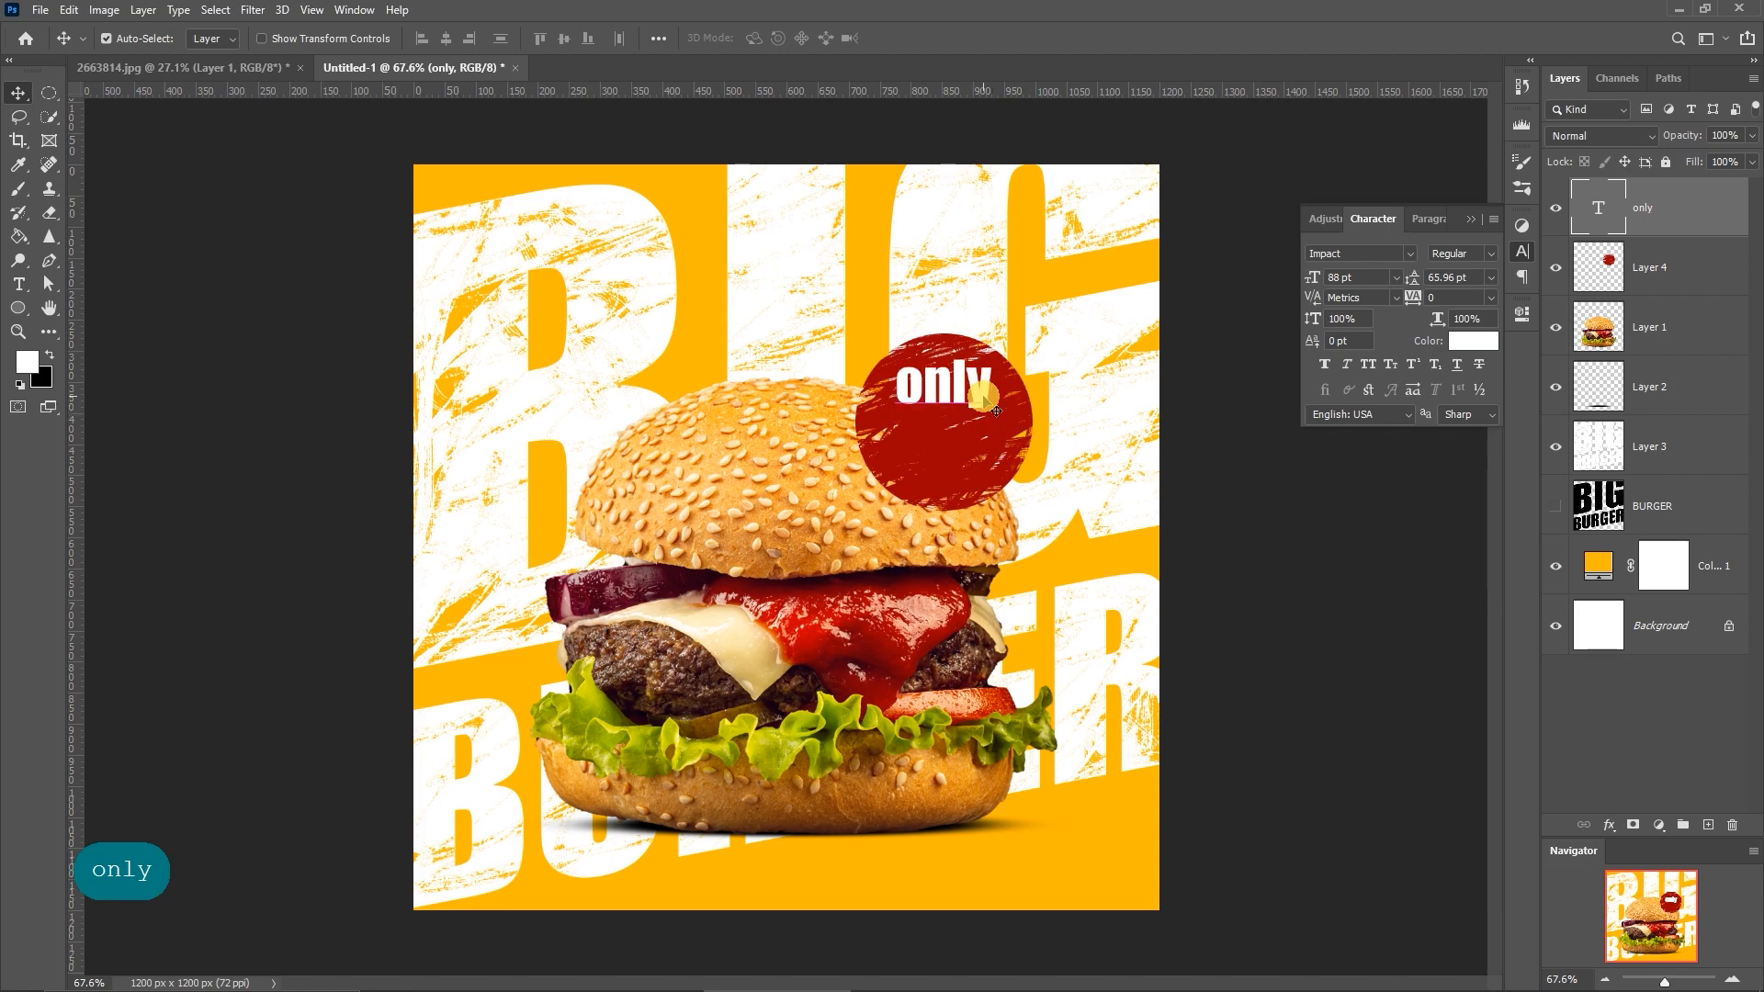
Add a separate white Impact text line reading "$2.9" over the upper part of the canvas.
click(18, 284)
click(688, 308)
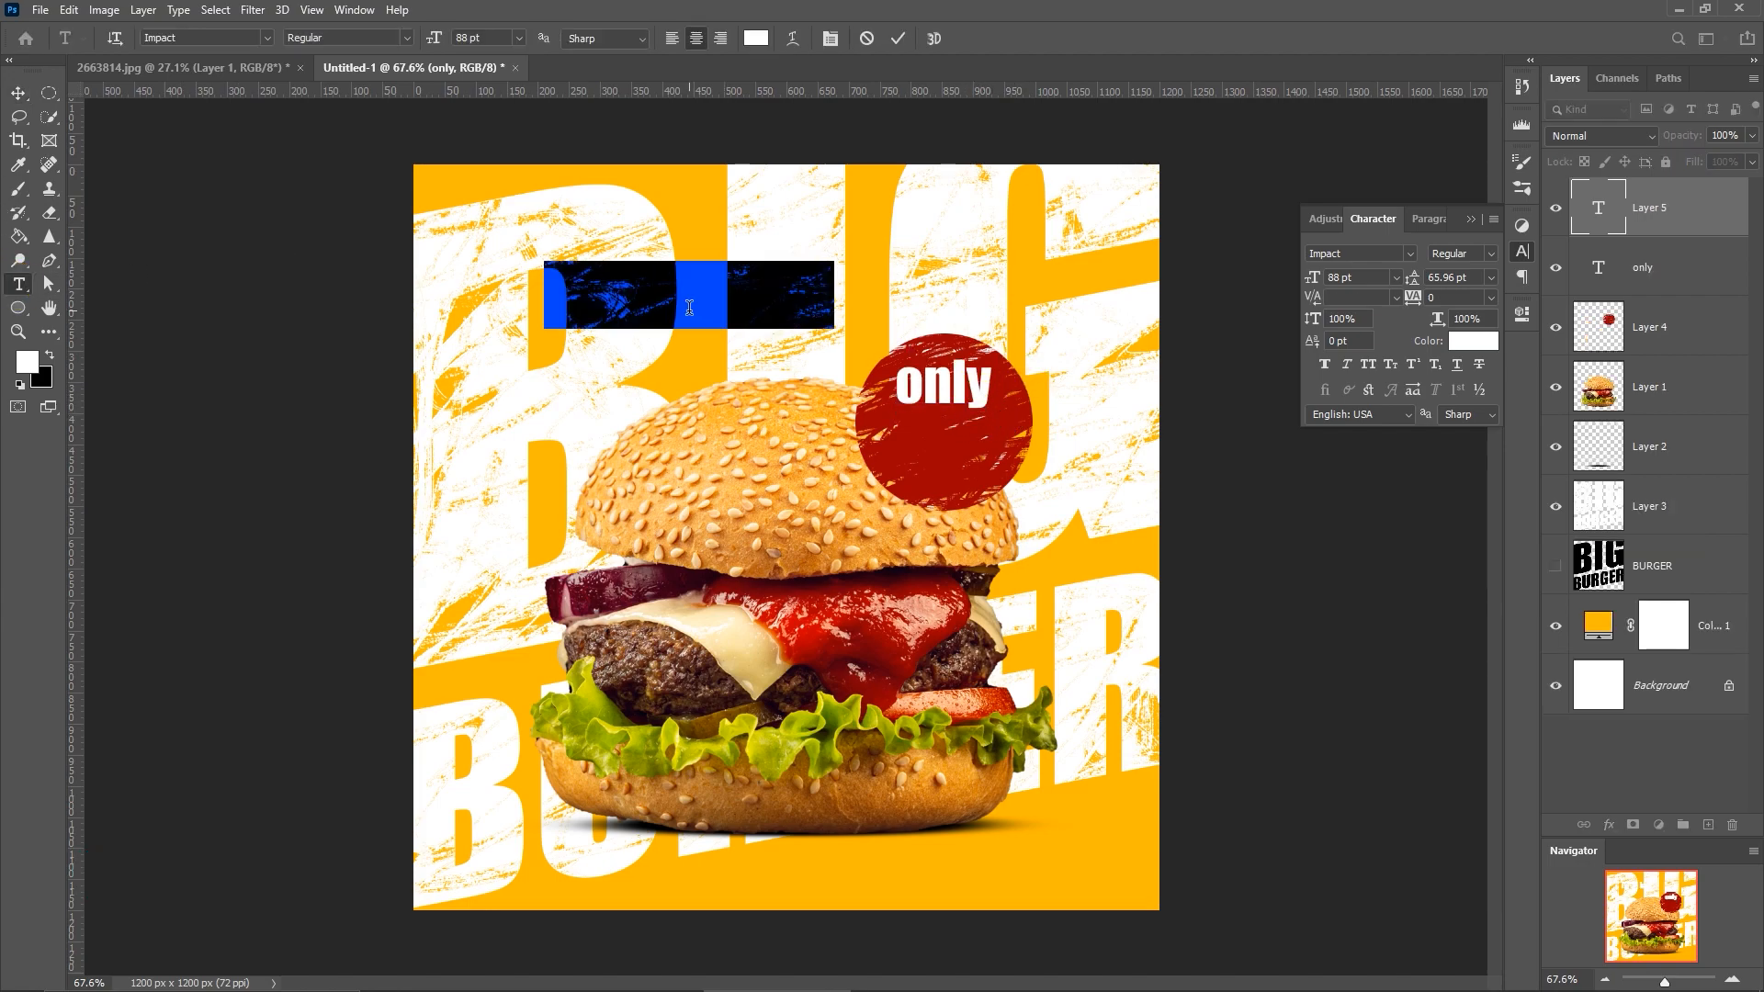
text($)
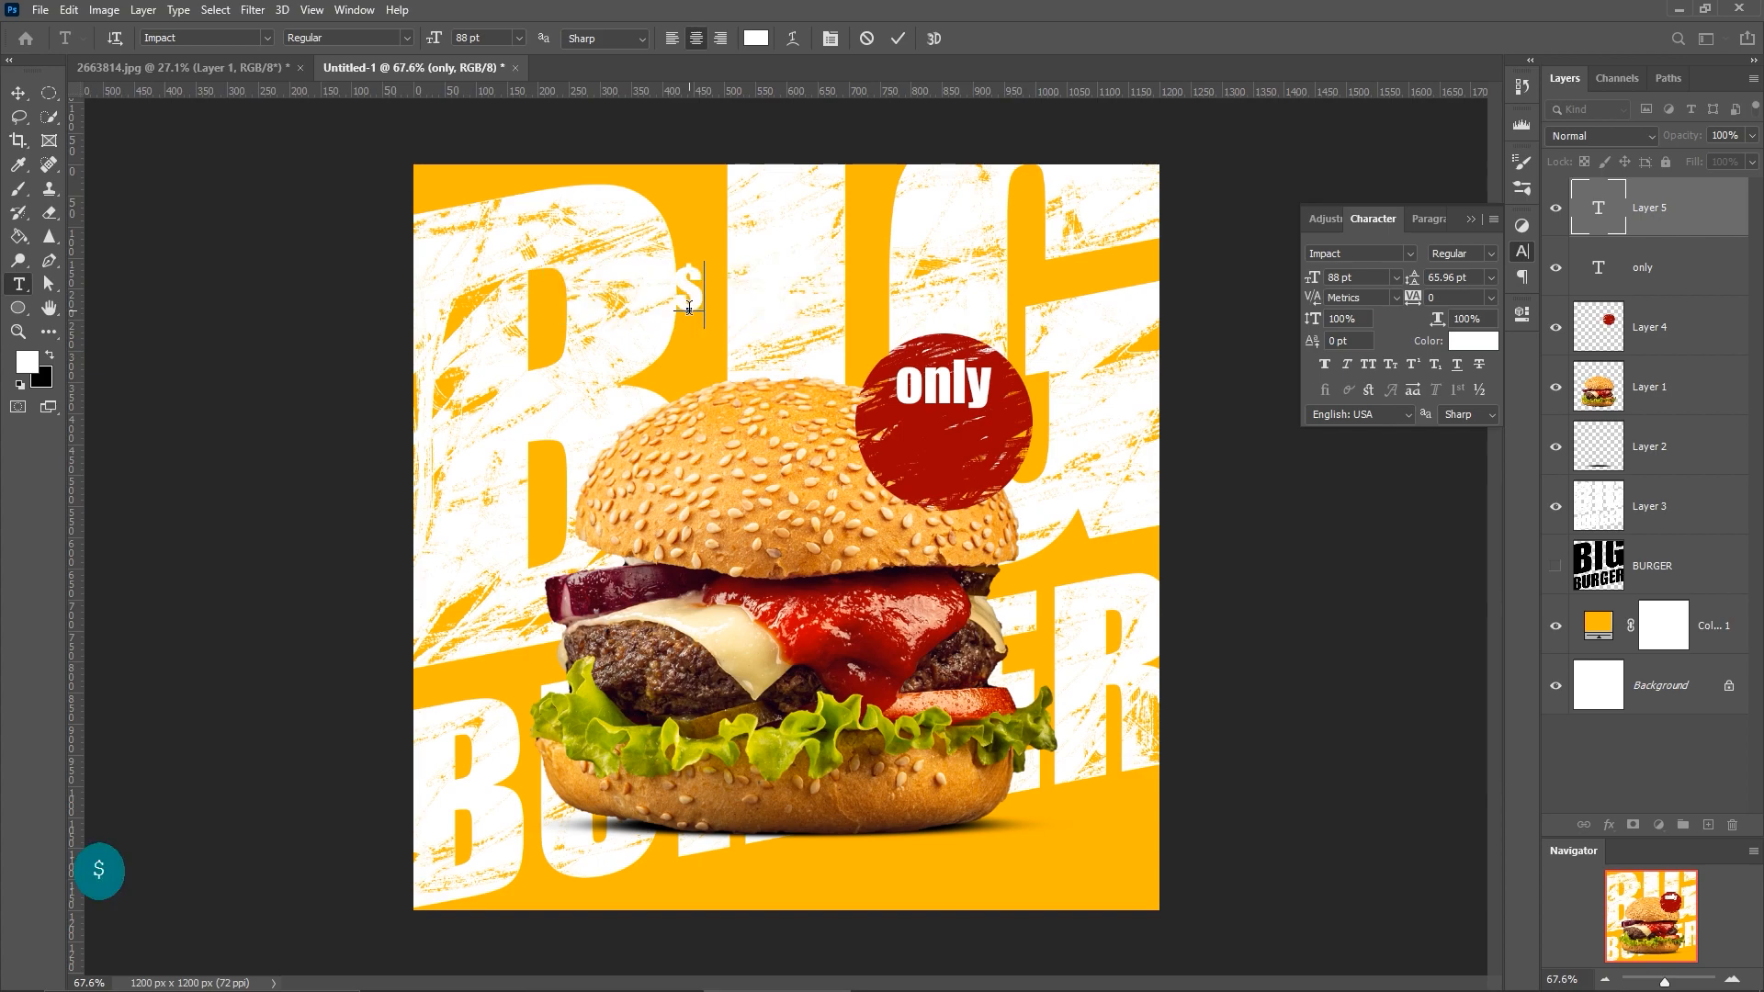
text(2.)
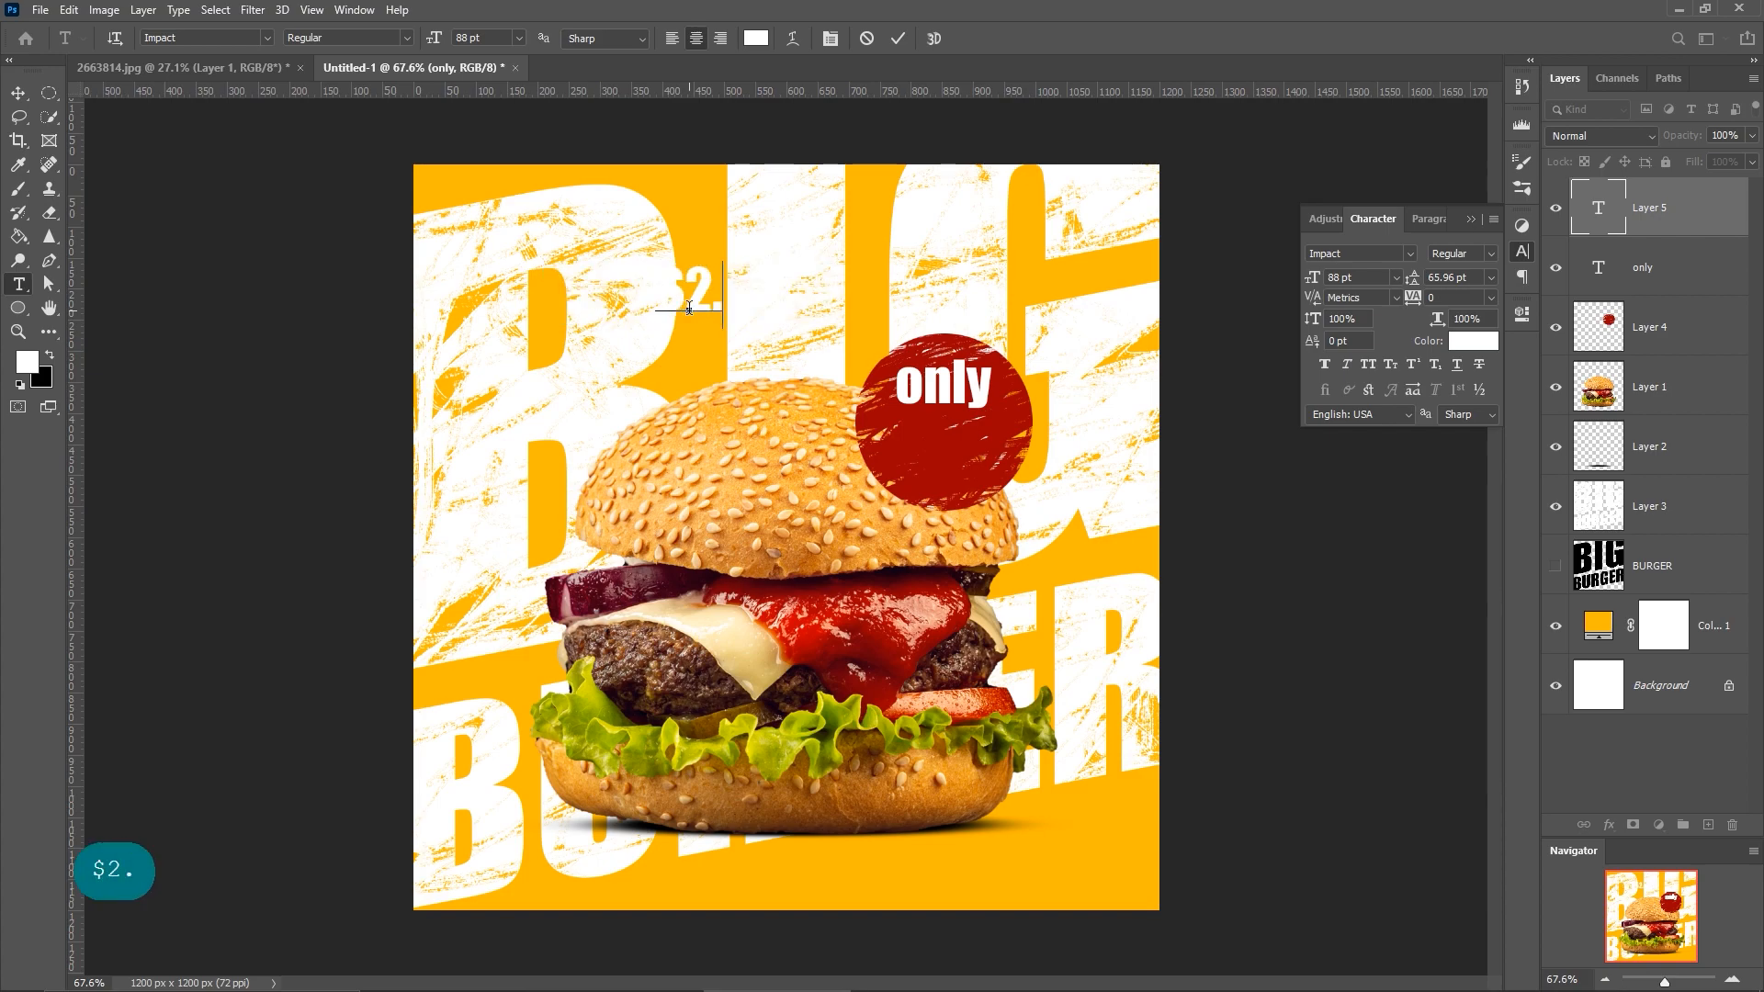
text(9)
Place the "$2.9" text beneath "only" in the red circle and resize the lines so the price is larger.
click(15, 95)
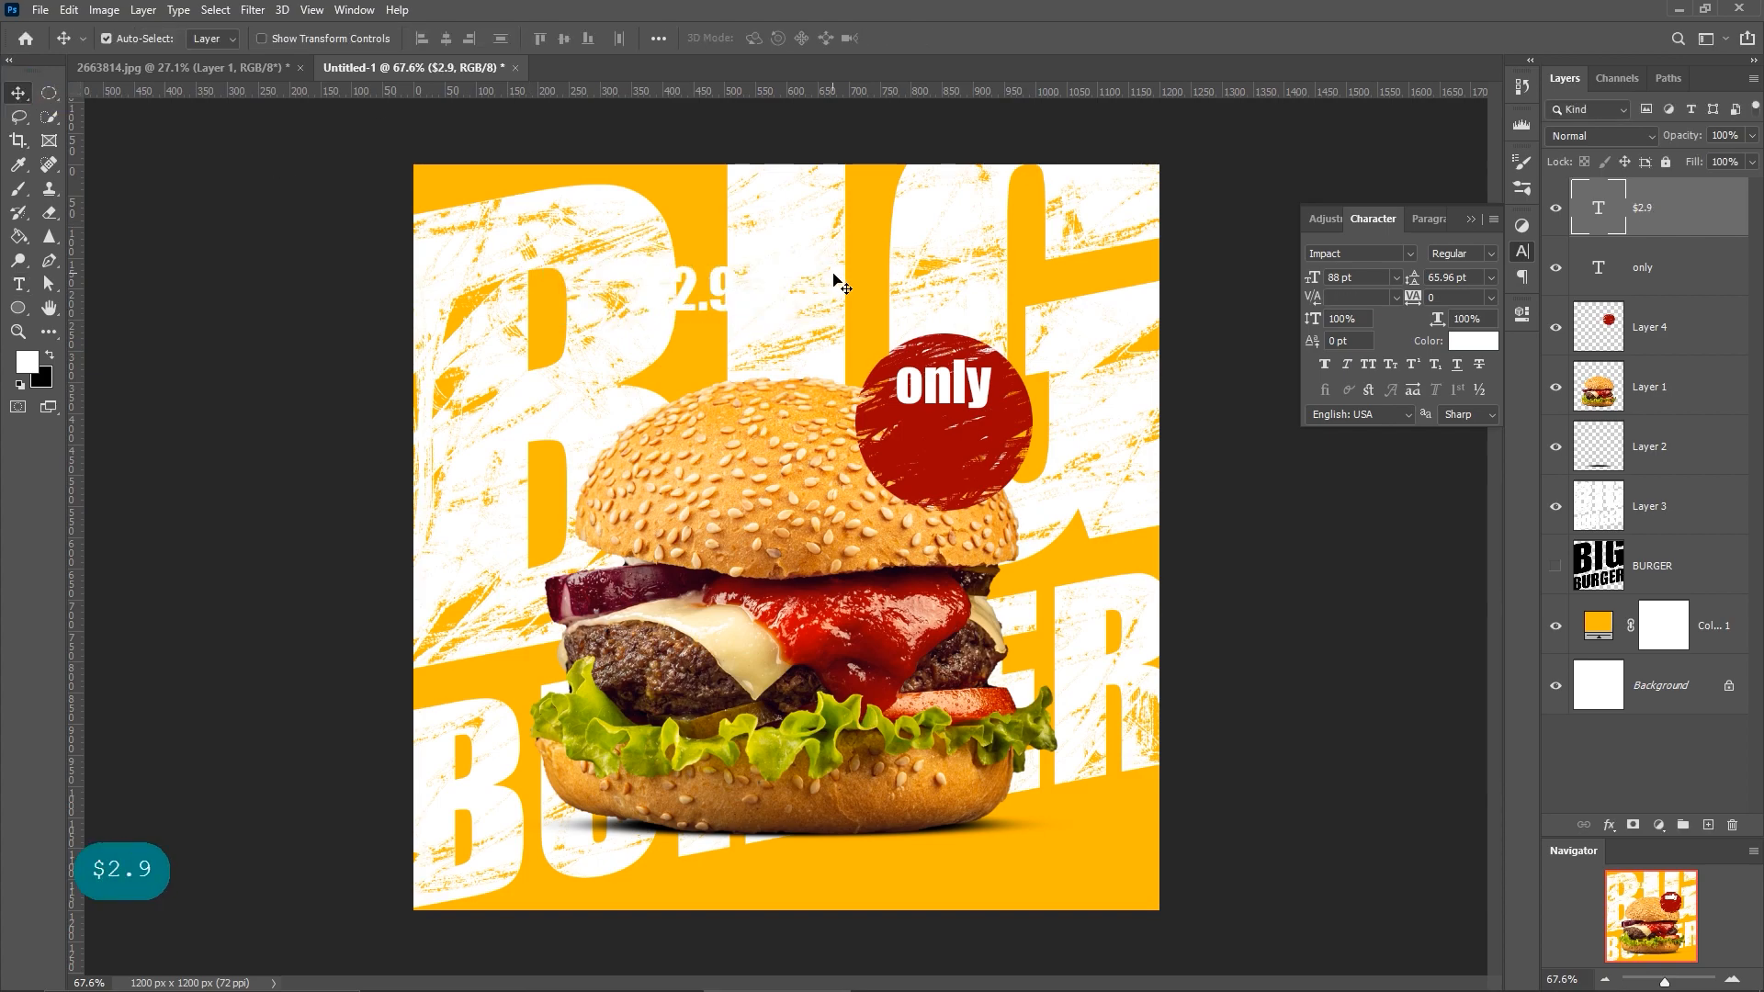
drag(730, 311, 989, 468)
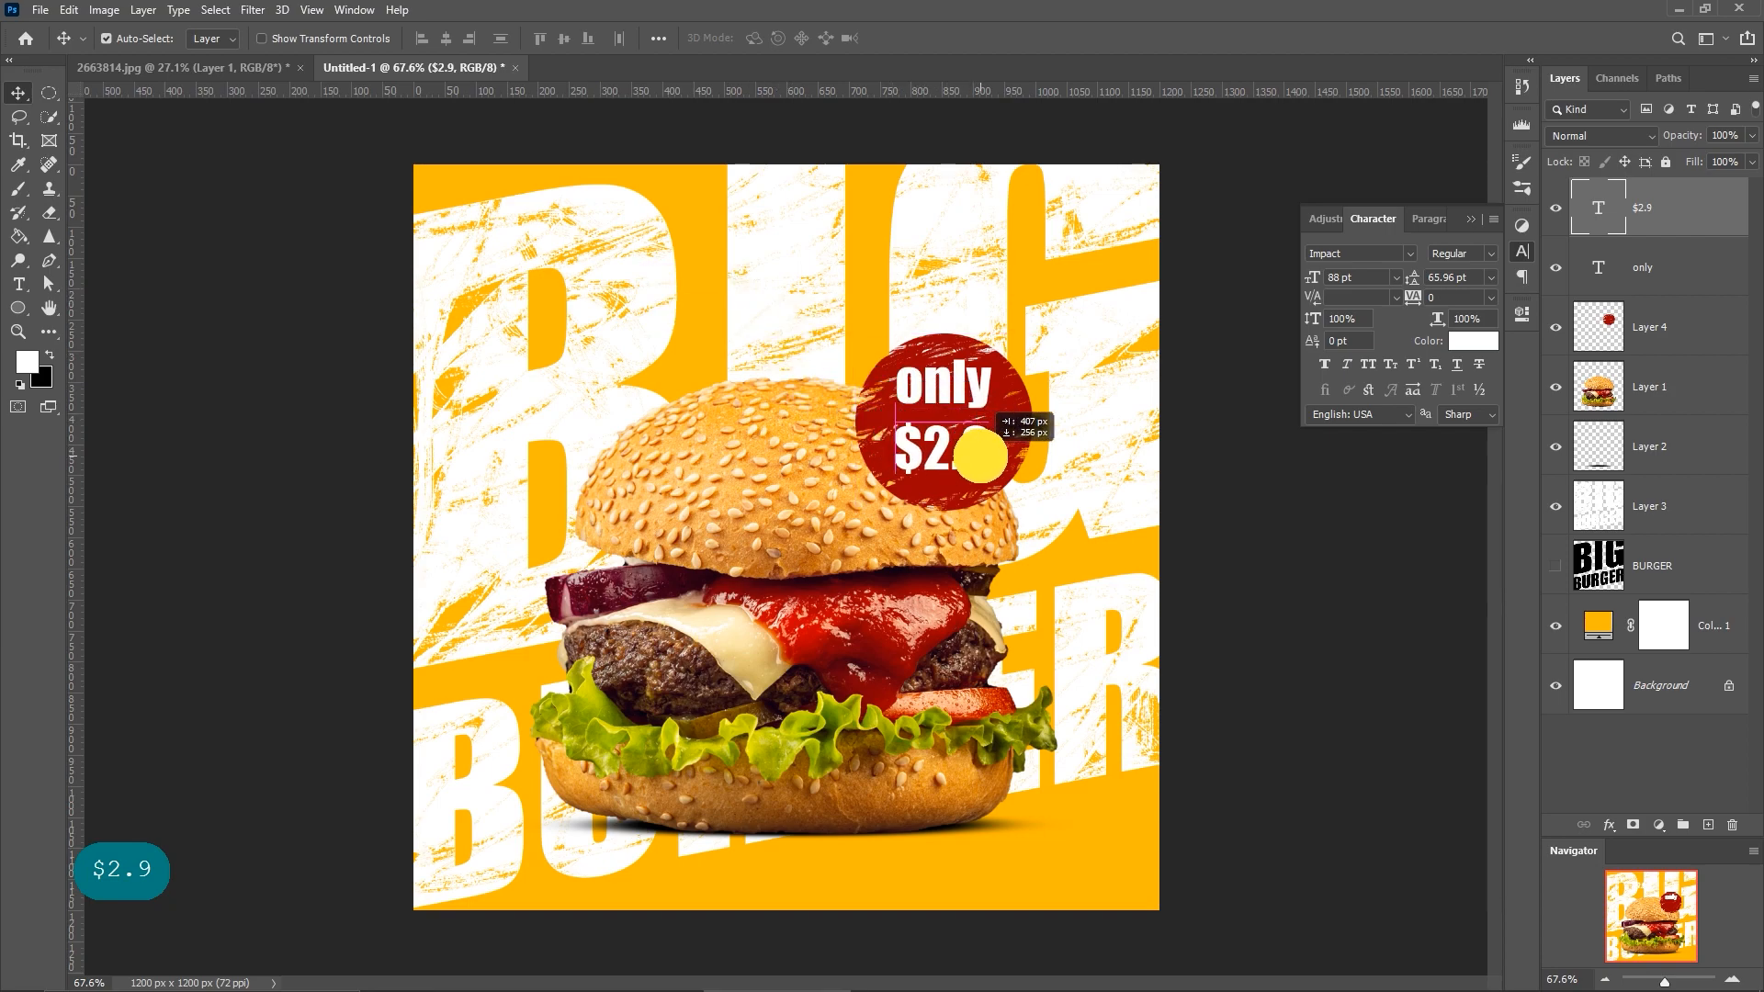
mouse_move(1316, 283)
mouse_down()
mouse_move(1299, 275)
mouse_move(1345, 277)
mouse_move(1305, 280)
mouse_up()
Select the "only" and "$2.9" layers together and nudge them vertically to centre them within the red circle.
click(967, 386)
shift+click(1638, 215)
key(Up)
key(Up)
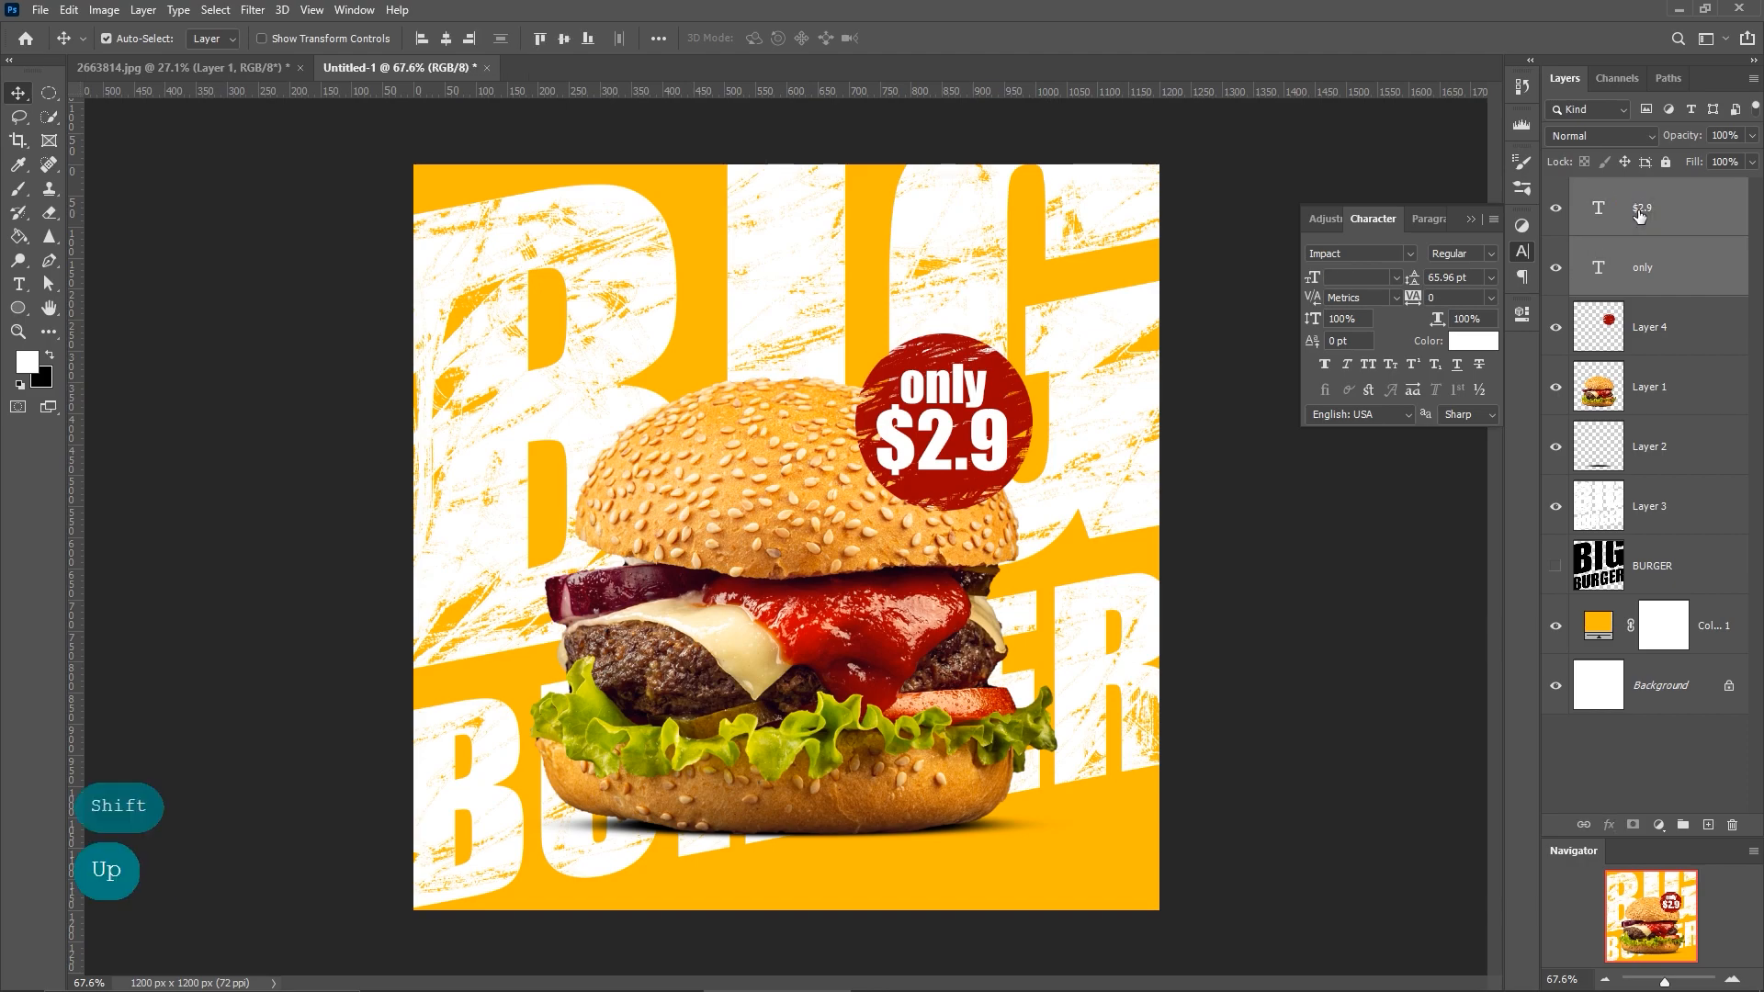
key(Down)
key(Down)
key(Down)
key(Down)
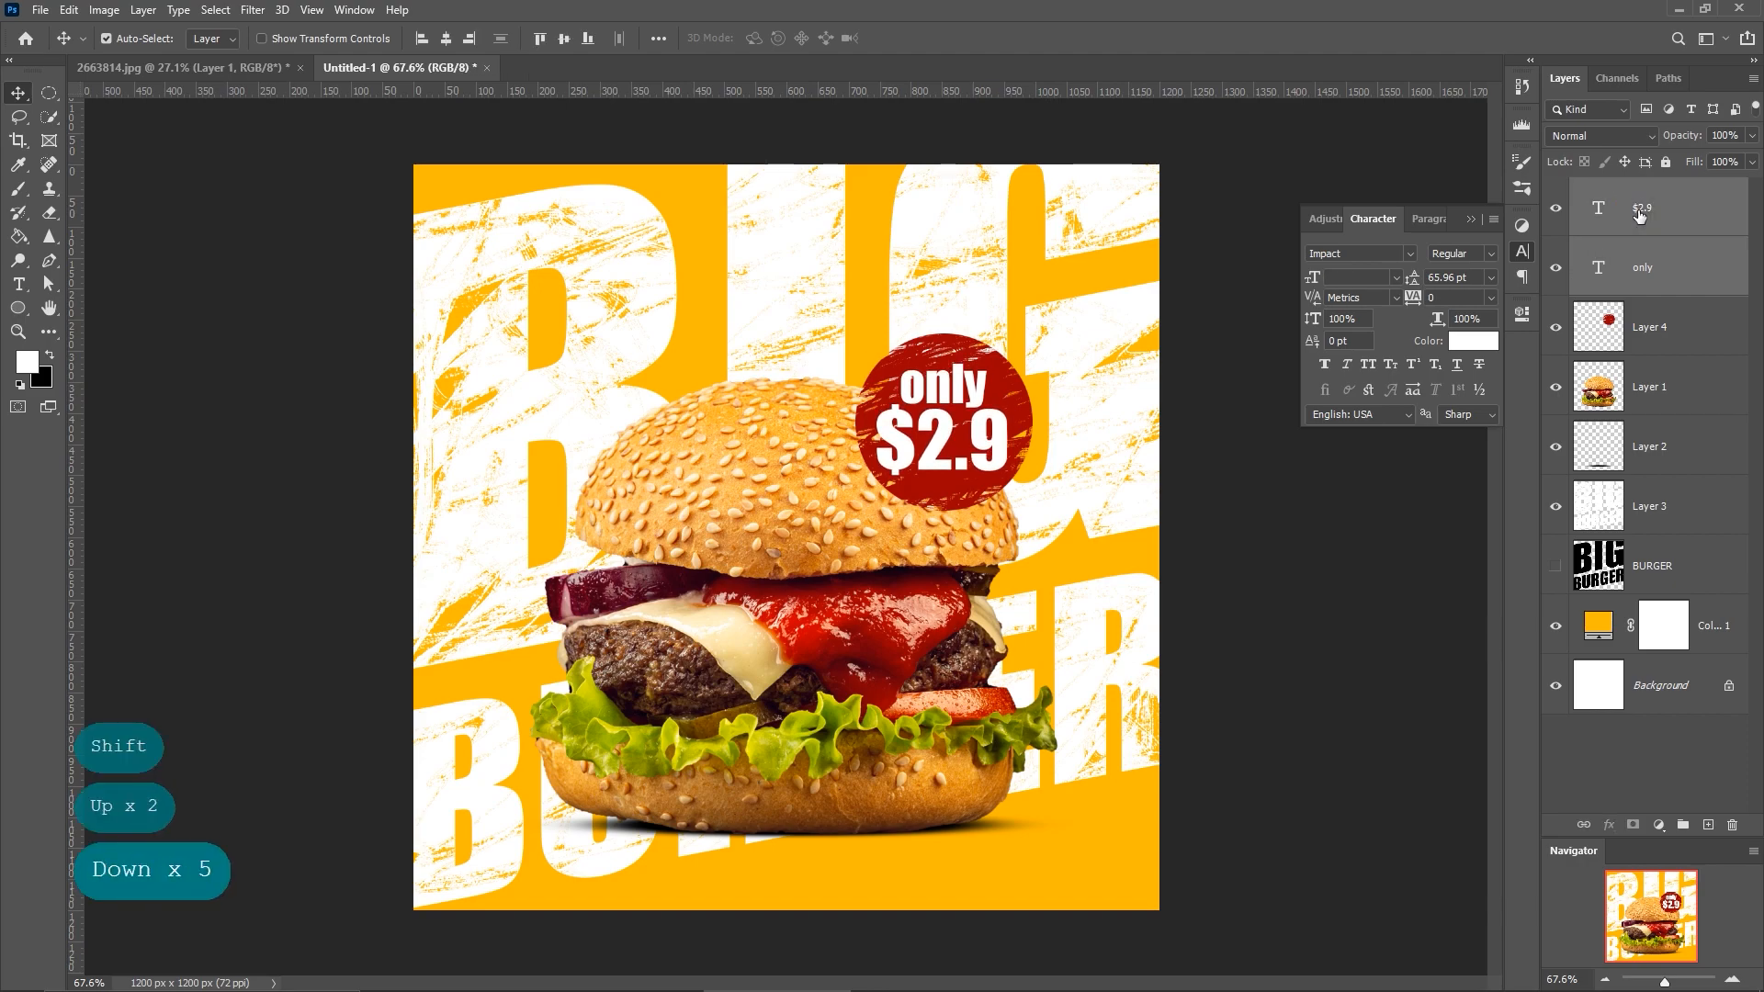
Reduce the "only" text to 73 pt and nudge it slightly upward above the price.
click(1663, 330)
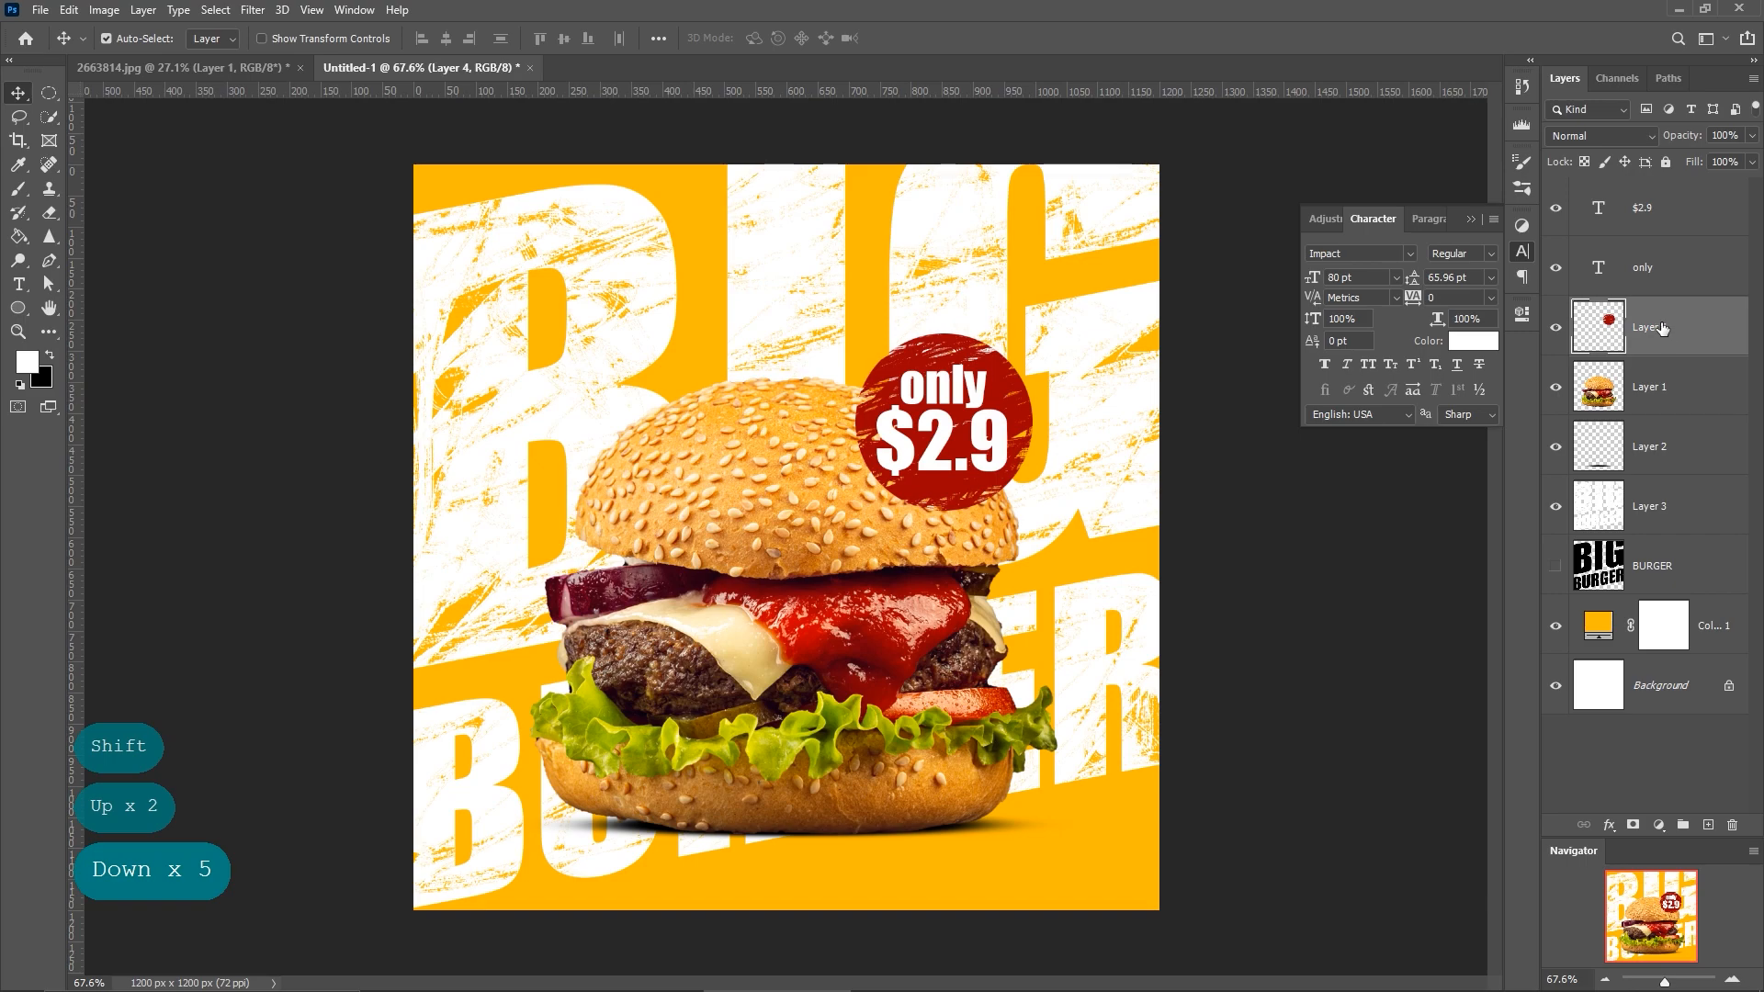
click(1670, 283)
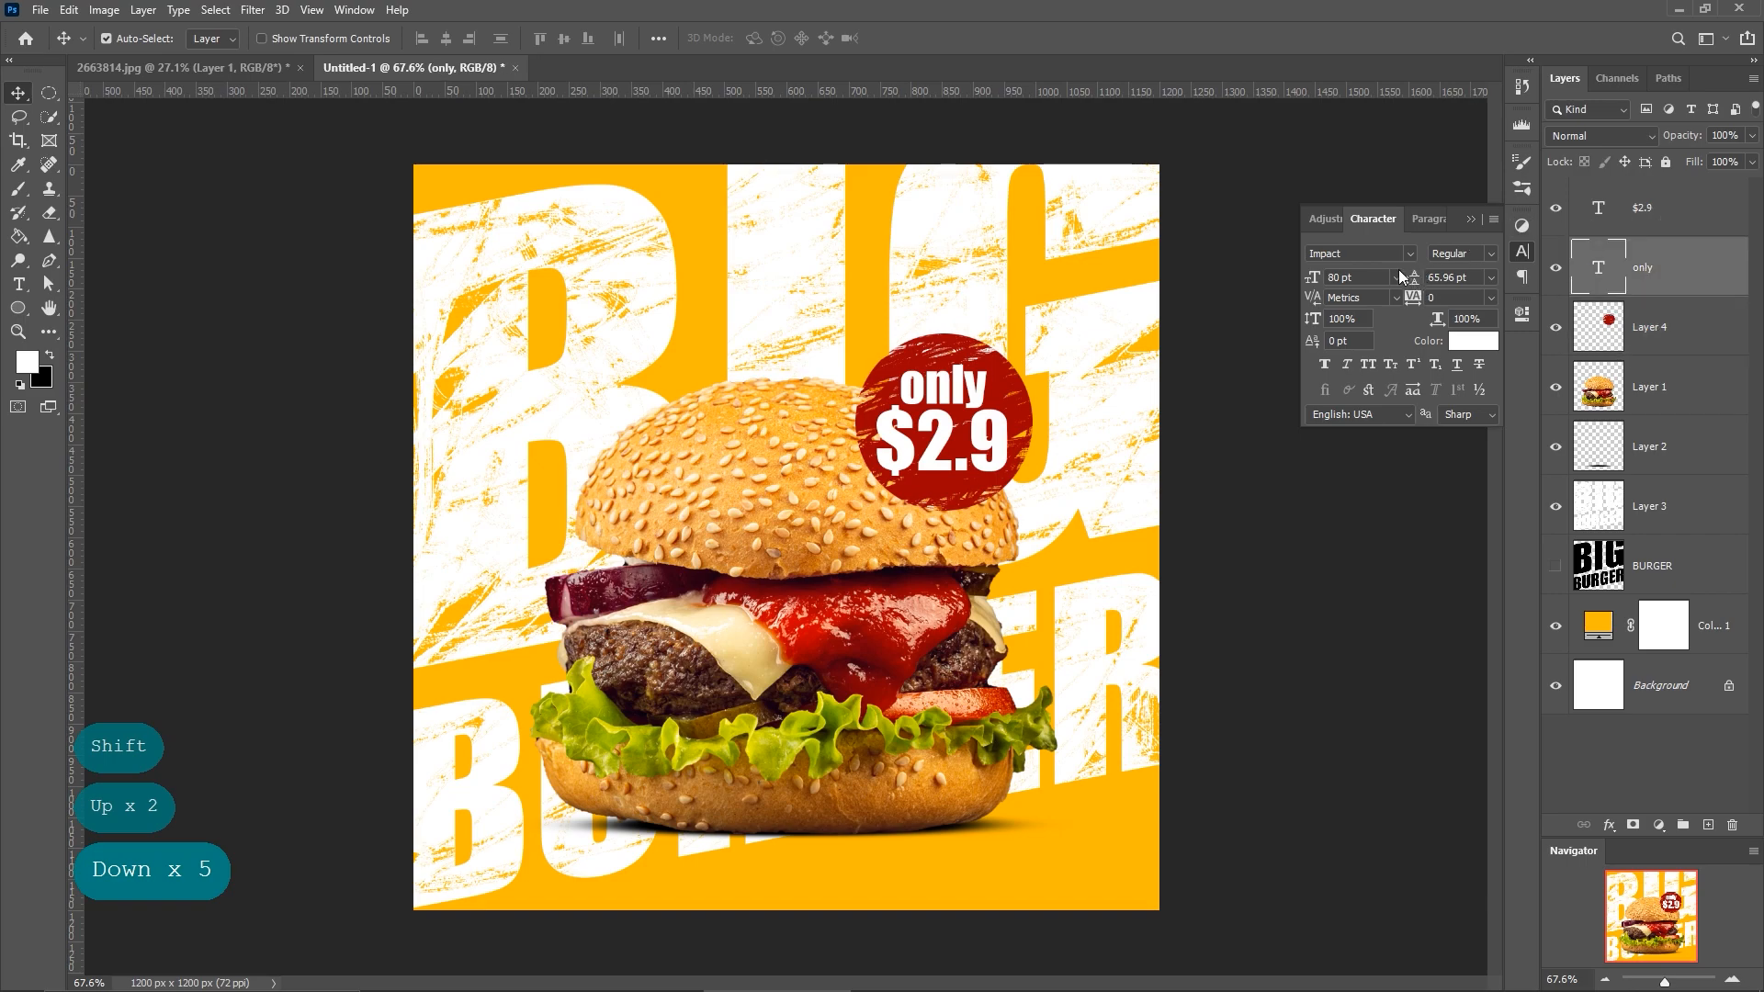
drag(1315, 286, 1302, 281)
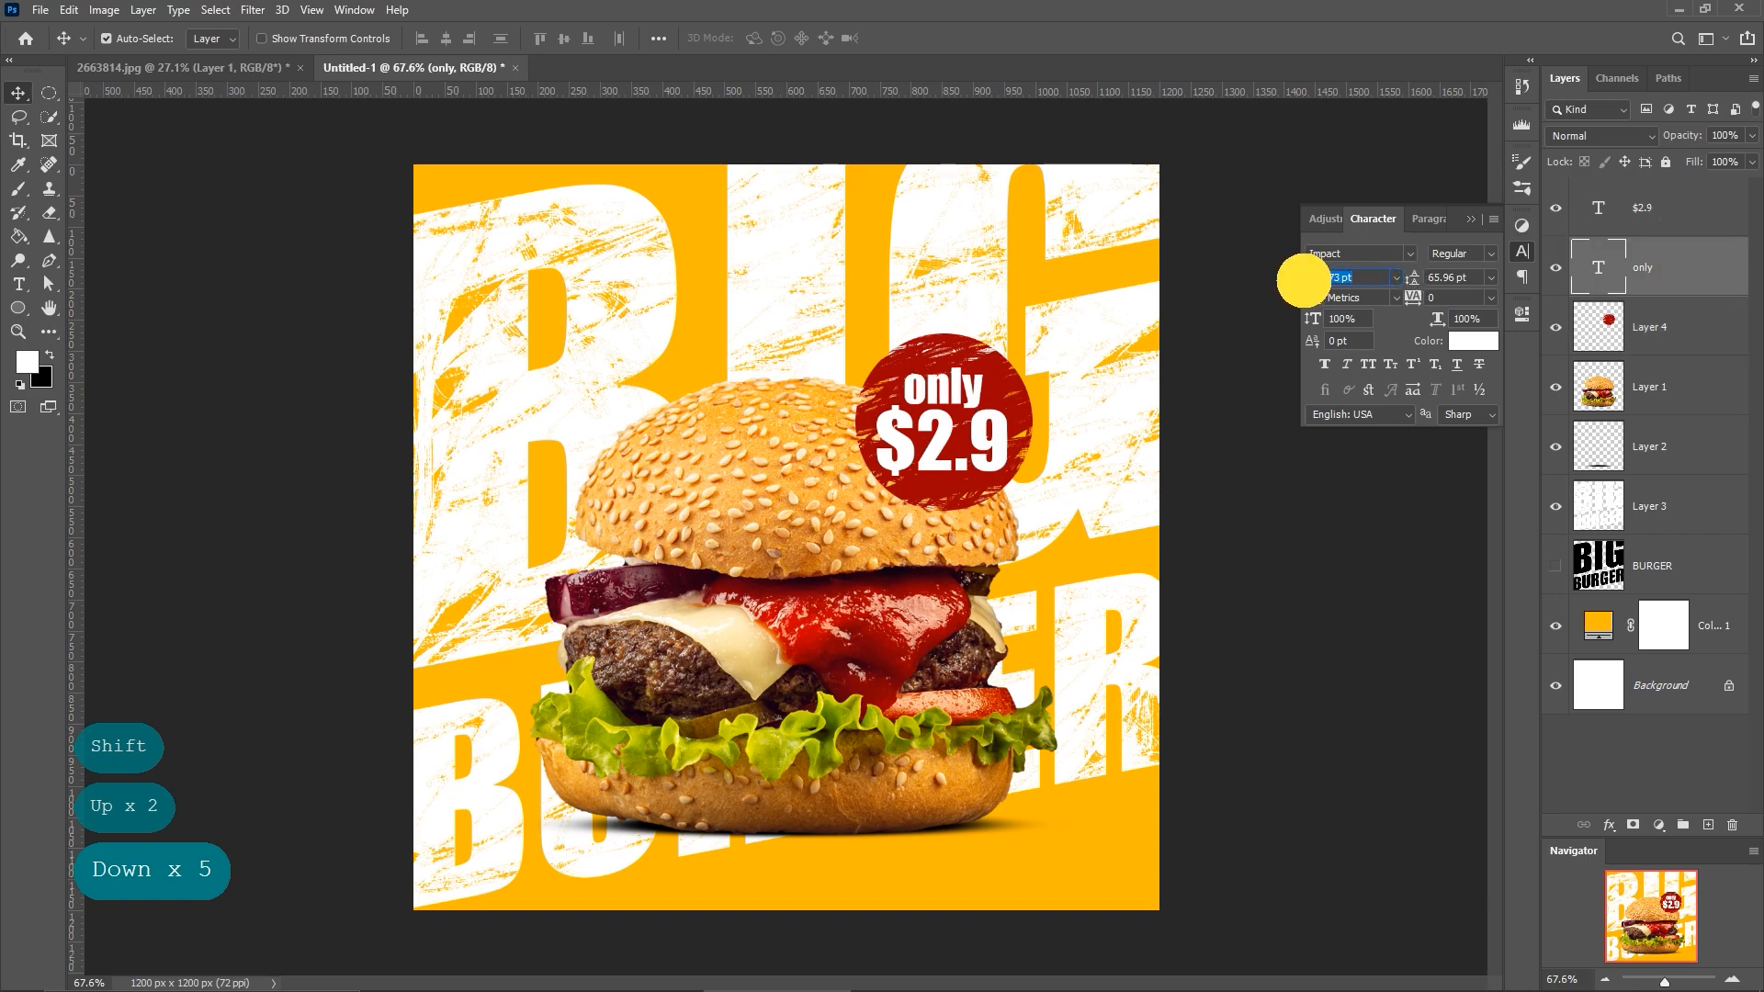
key(Up)
key(Up)
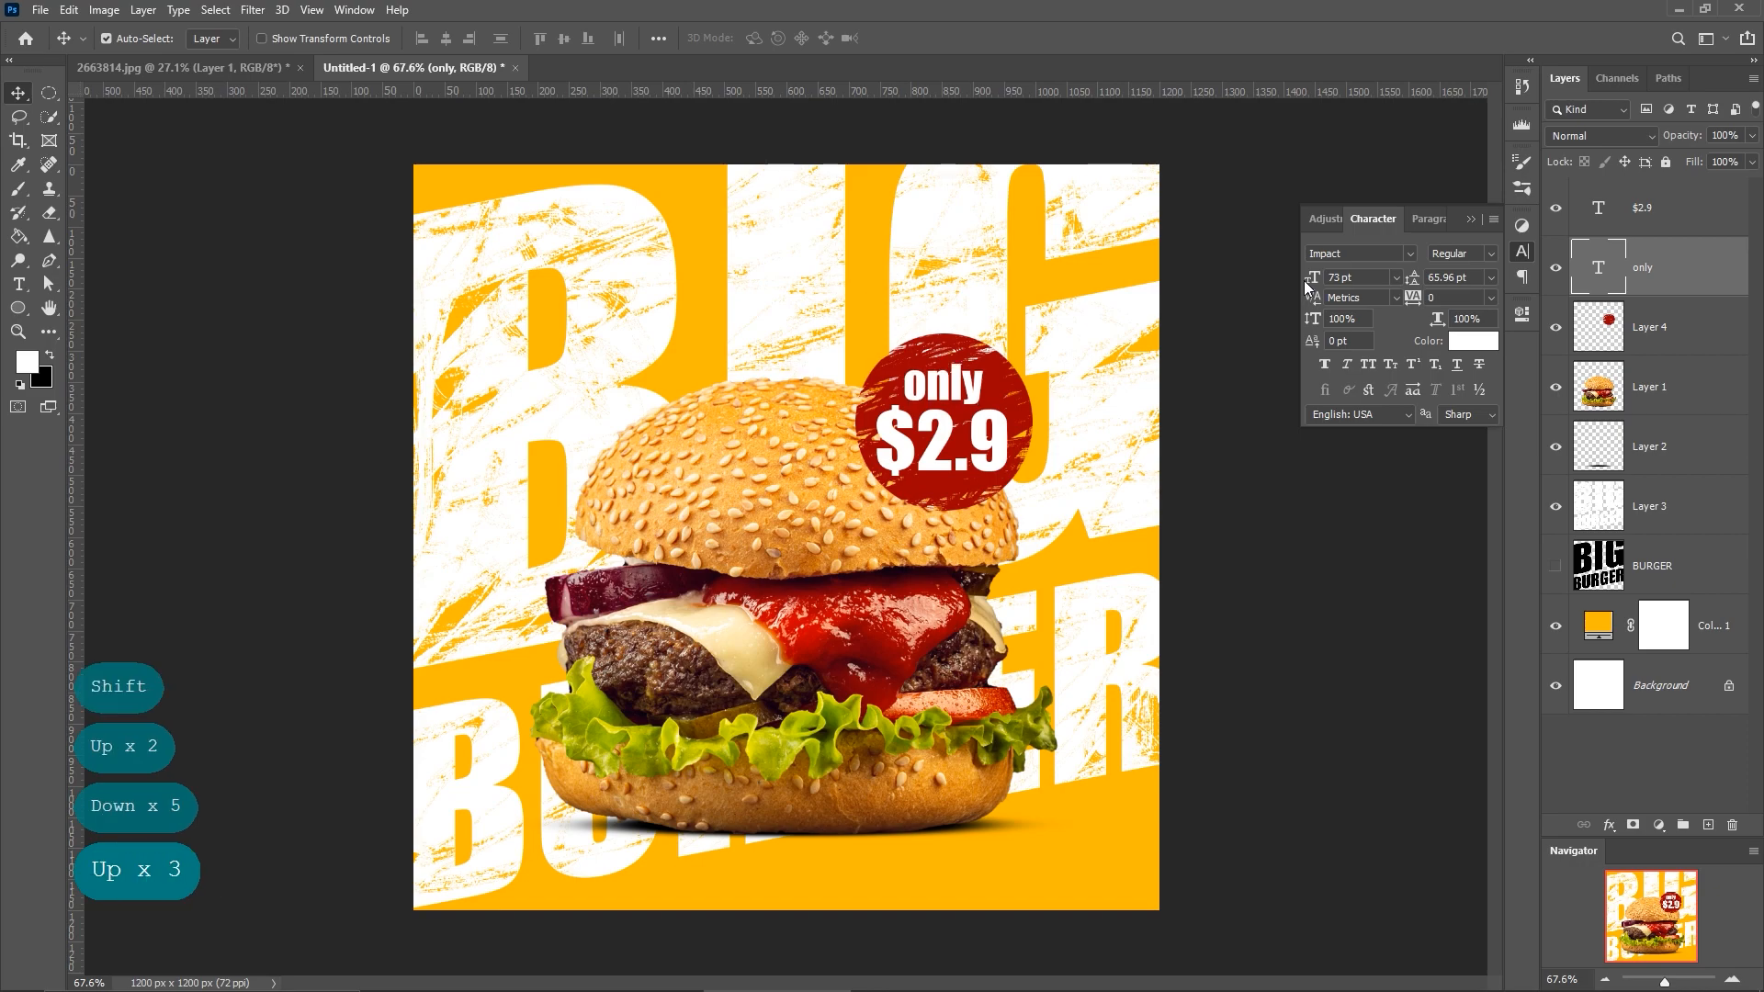
Link the red circle layer with the "only" and "$2.9" text layers.
click(1653, 319)
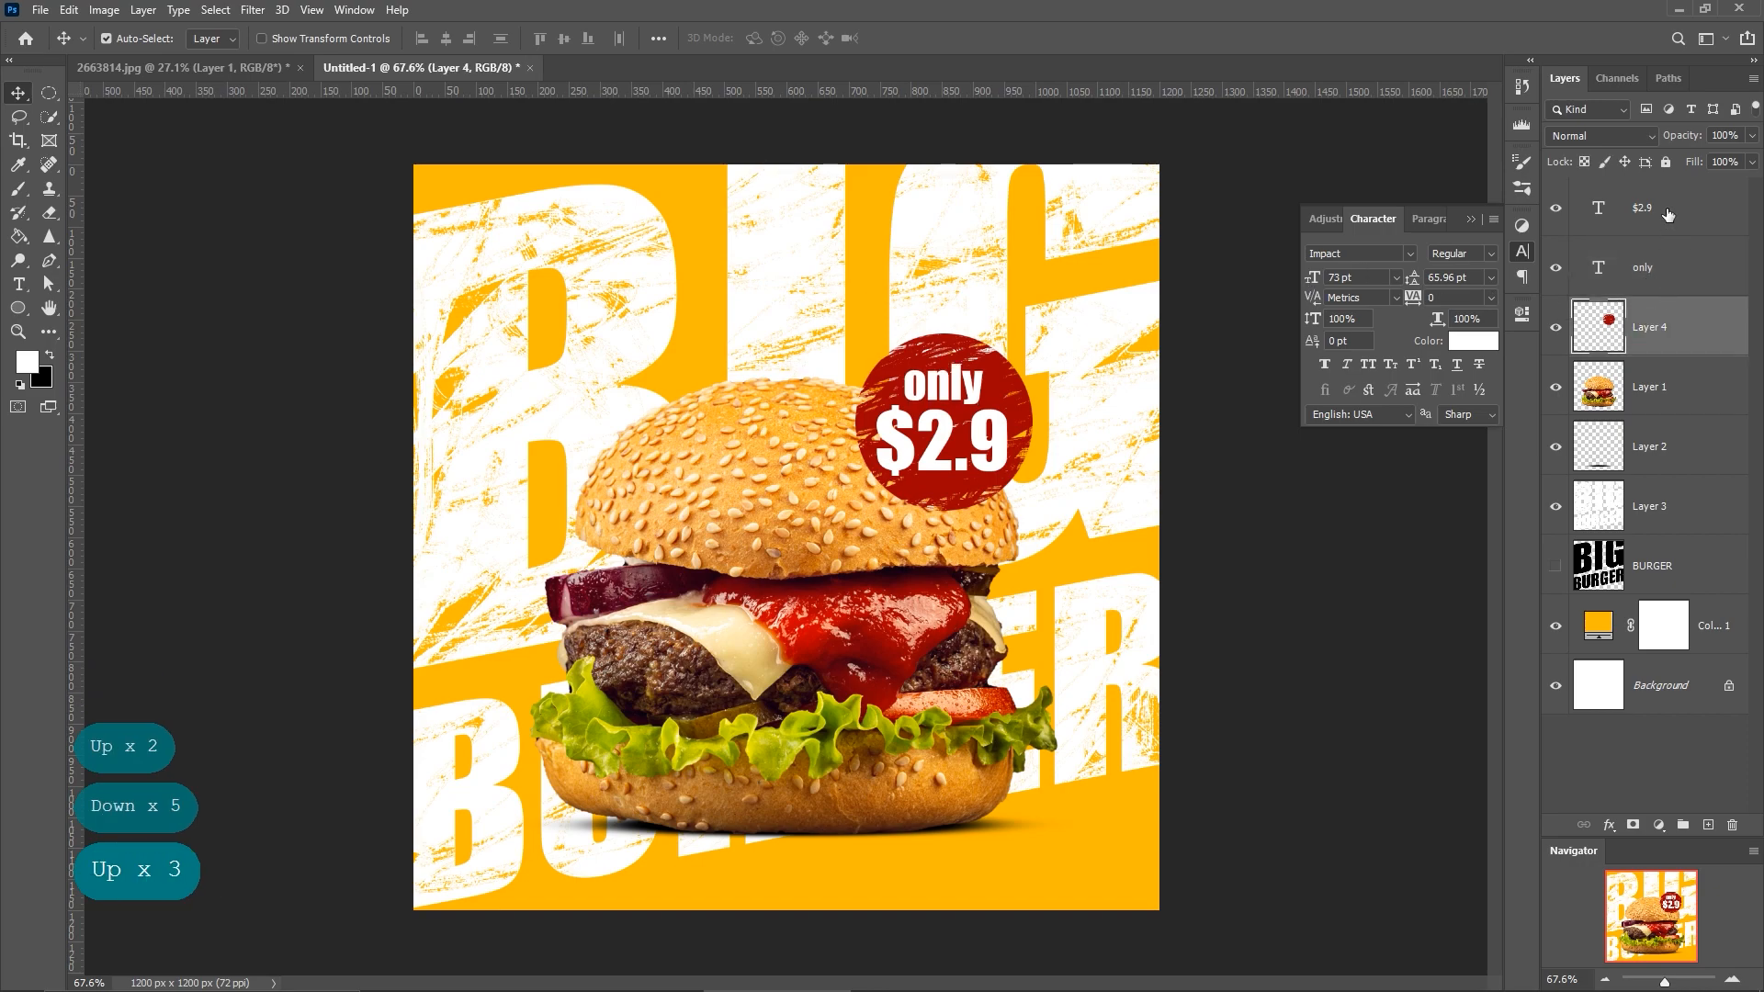
shift+click(1667, 214)
click(1583, 824)
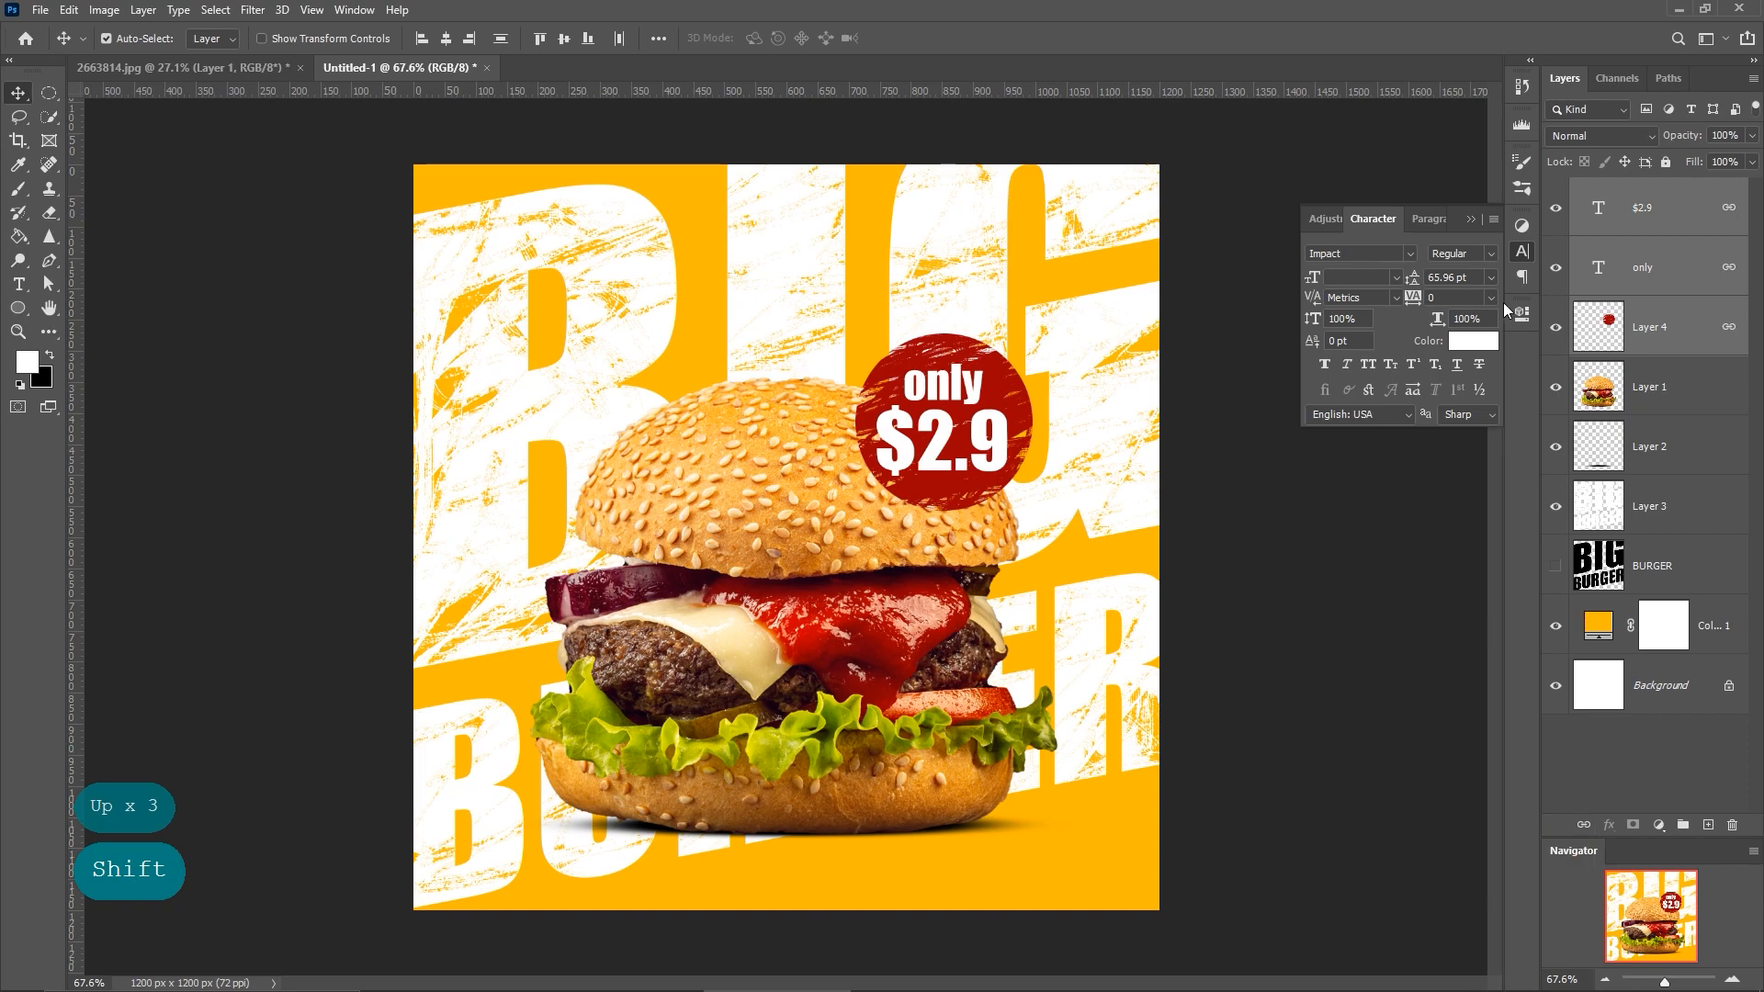
click(1467, 219)
click(1347, 460)
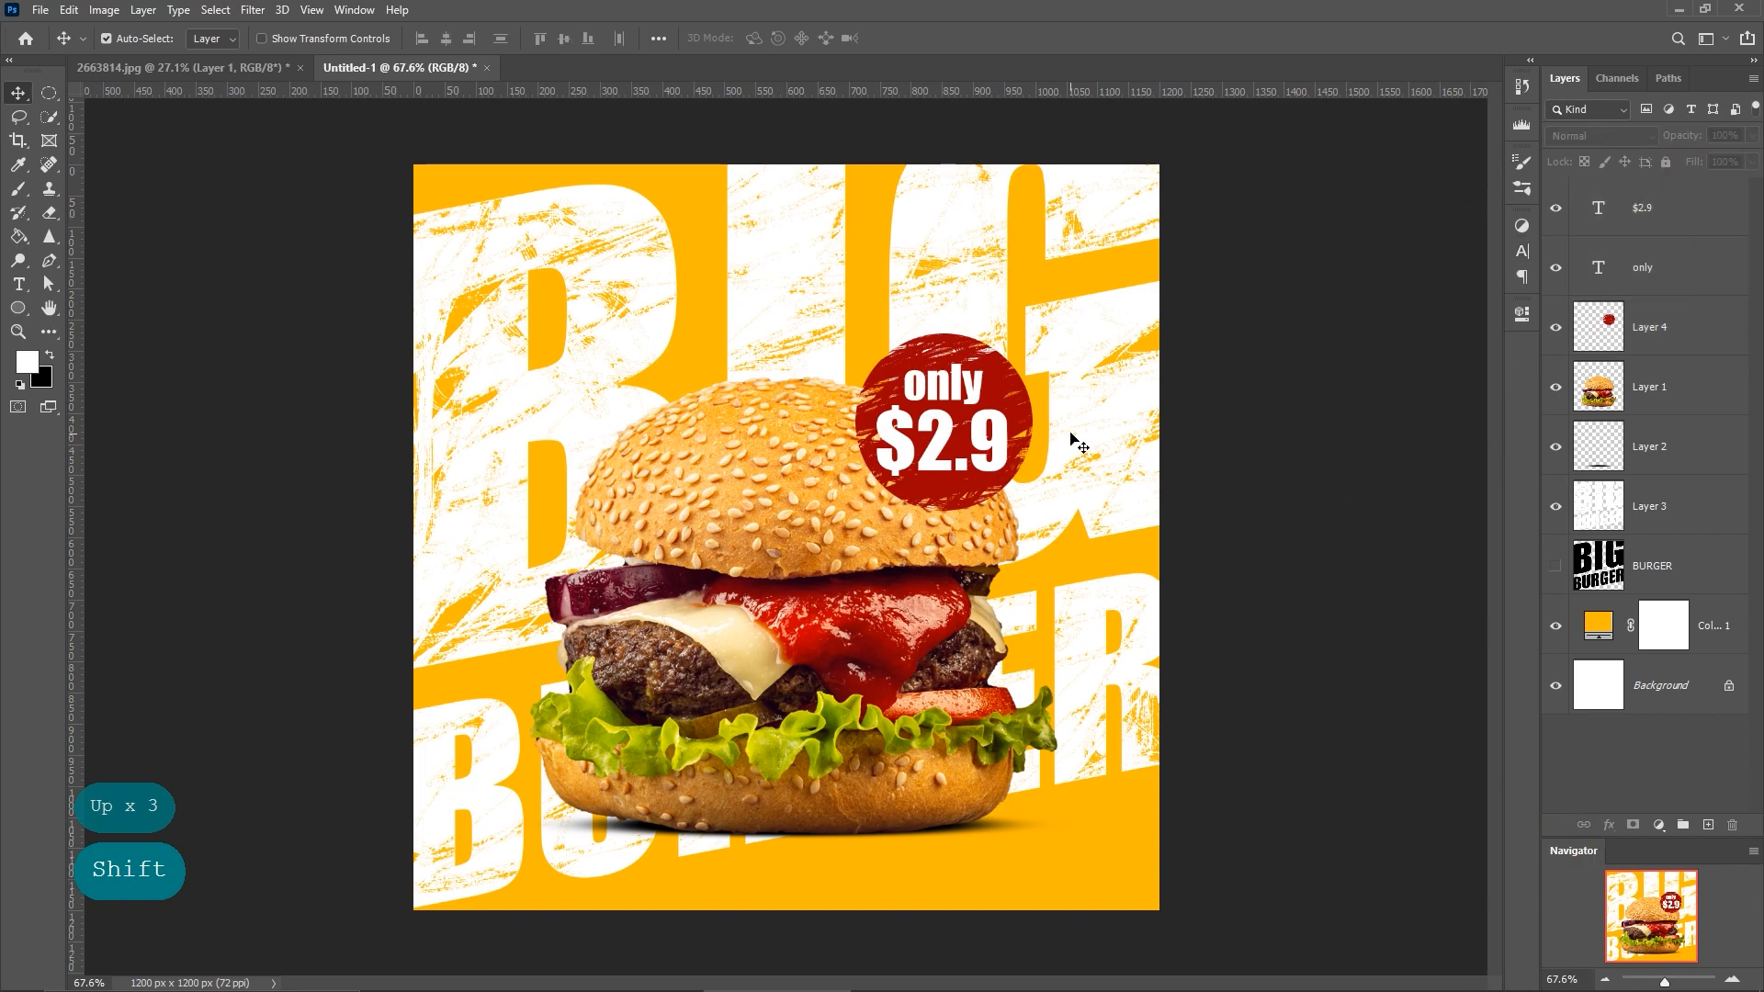
click(1027, 420)
drag(1027, 419, 1028, 419)
click(1257, 547)
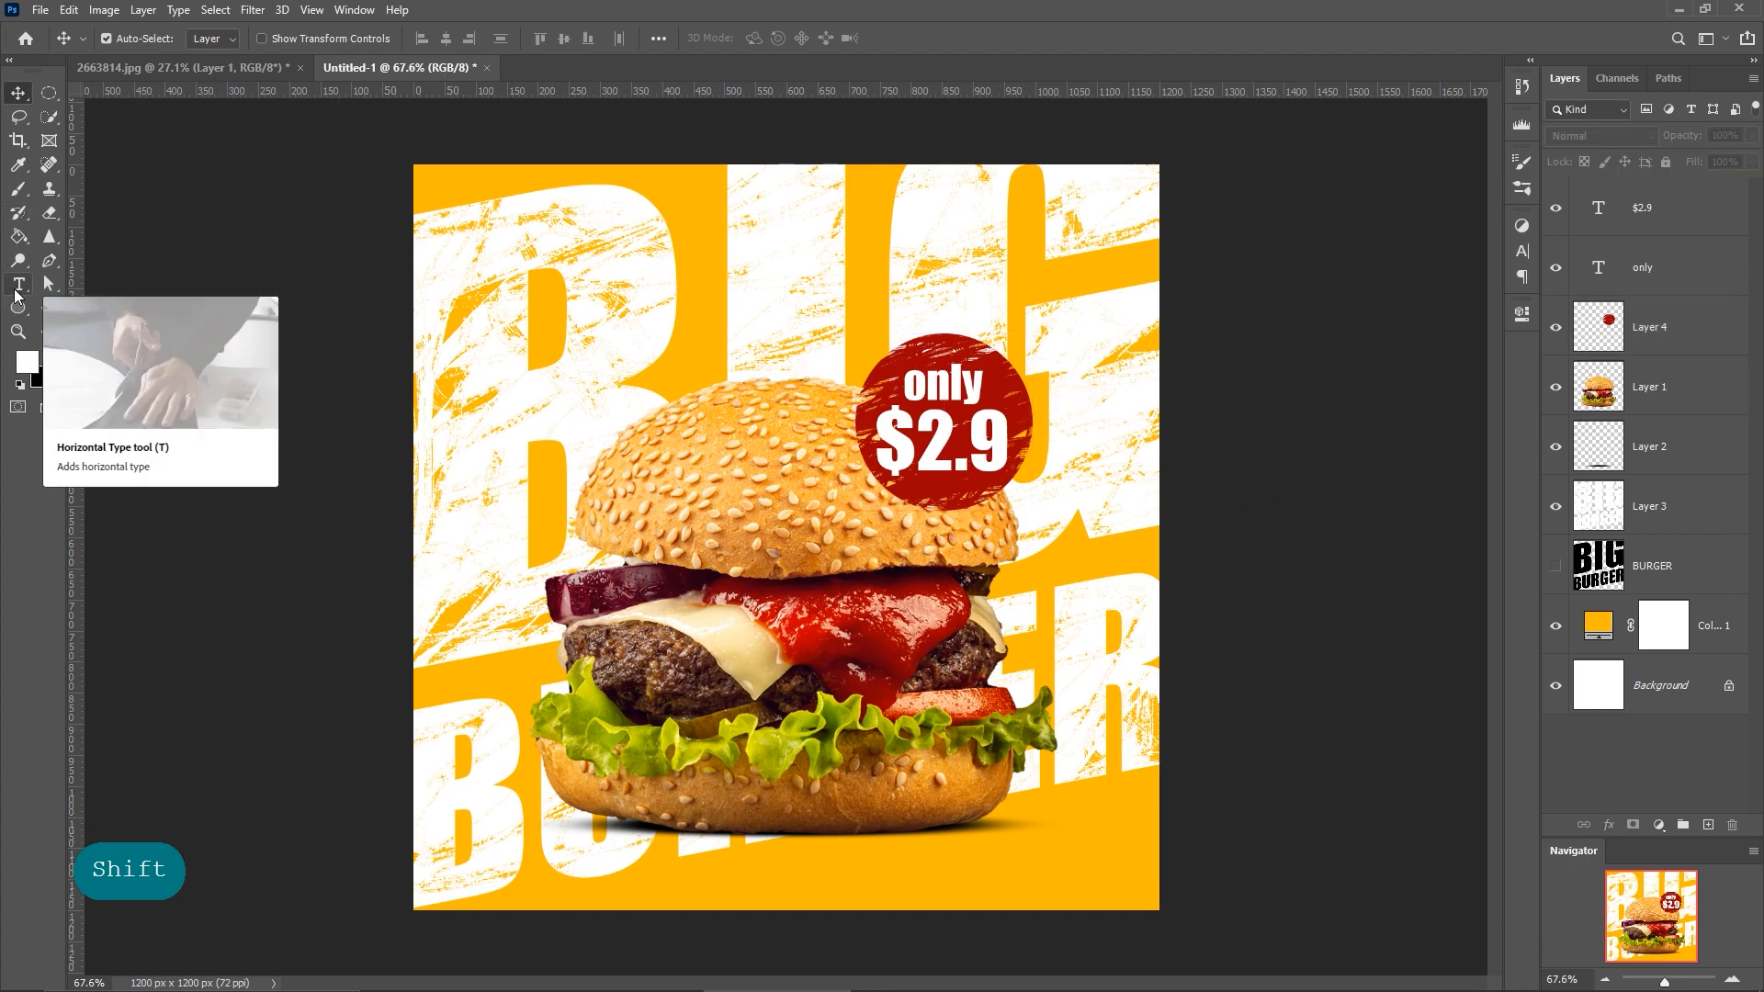
Add the text "BURGER" in Impact at 73 pt on a new text layer and move it above the burger.
click(19, 283)
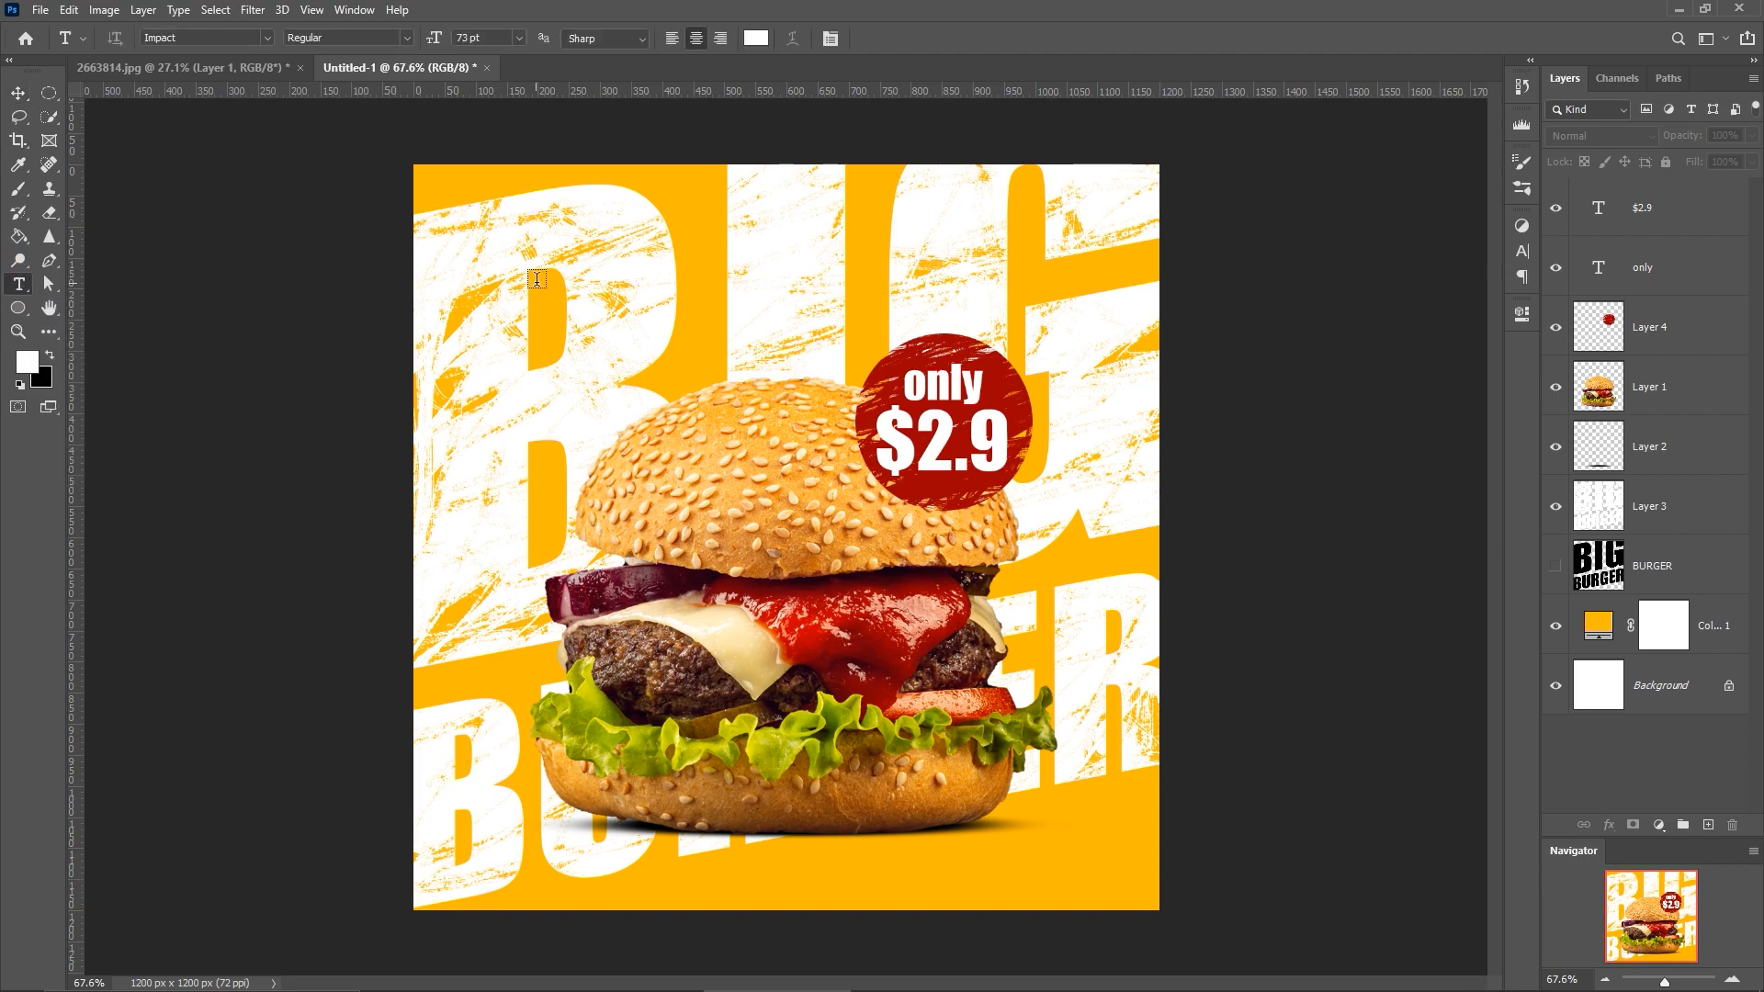
click(537, 279)
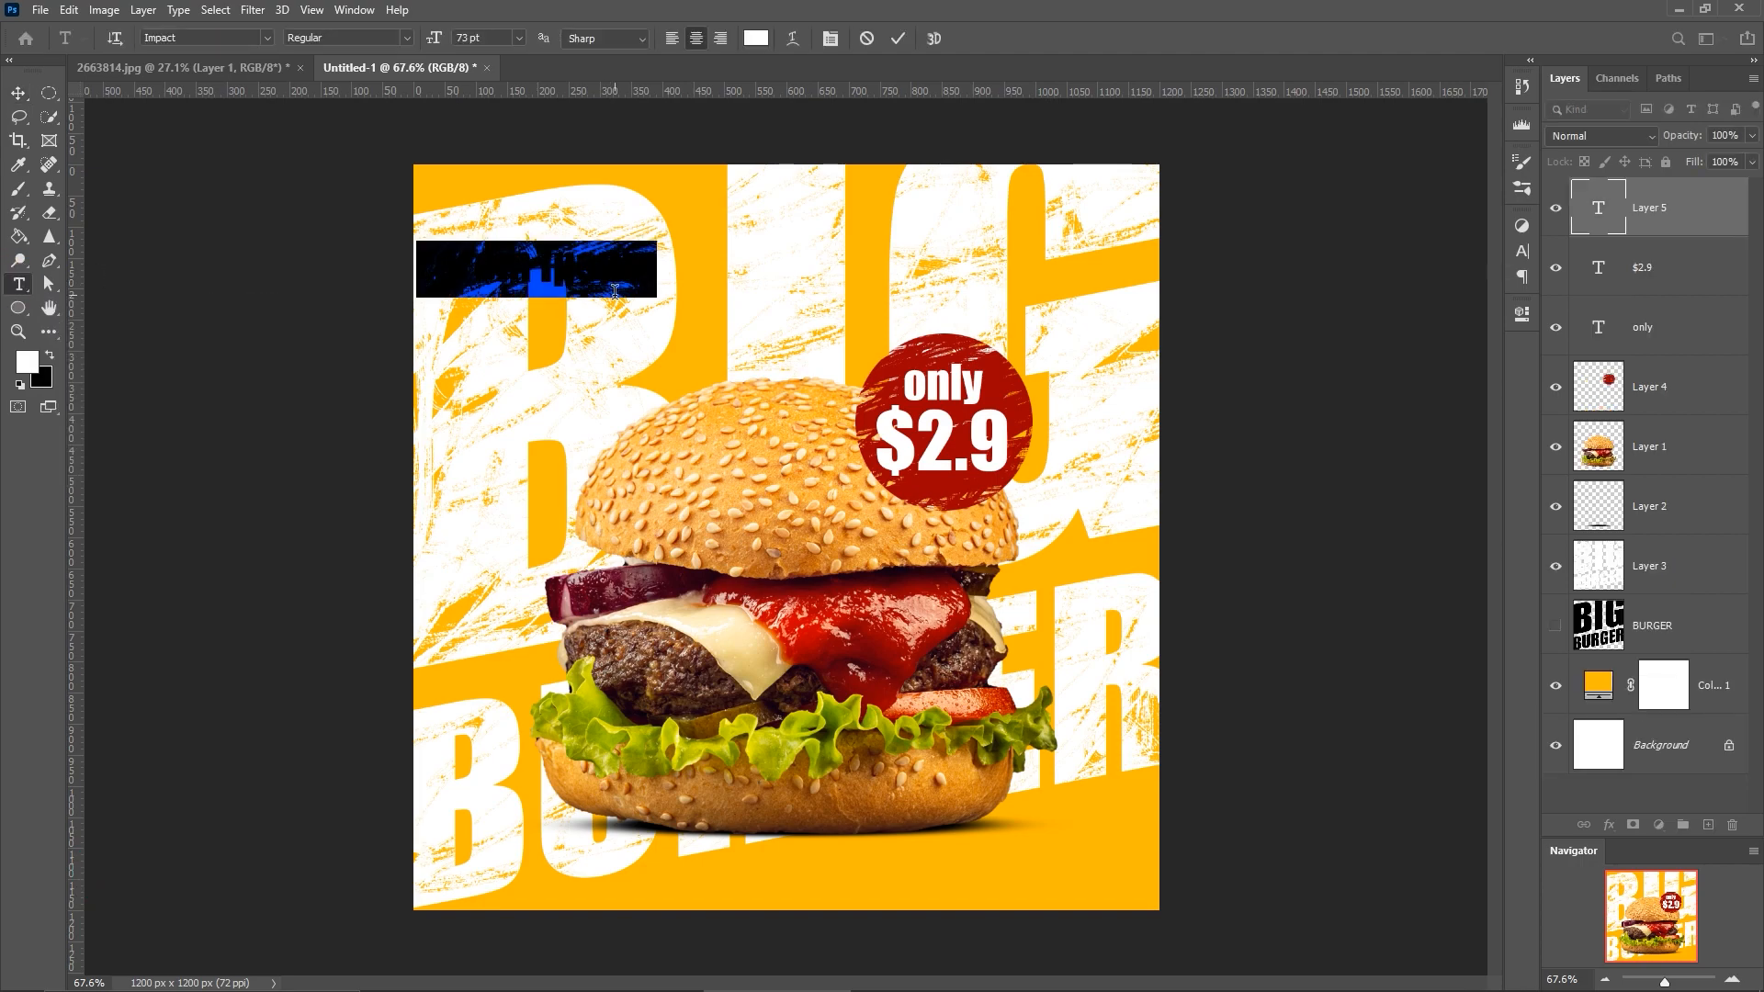
text(B)
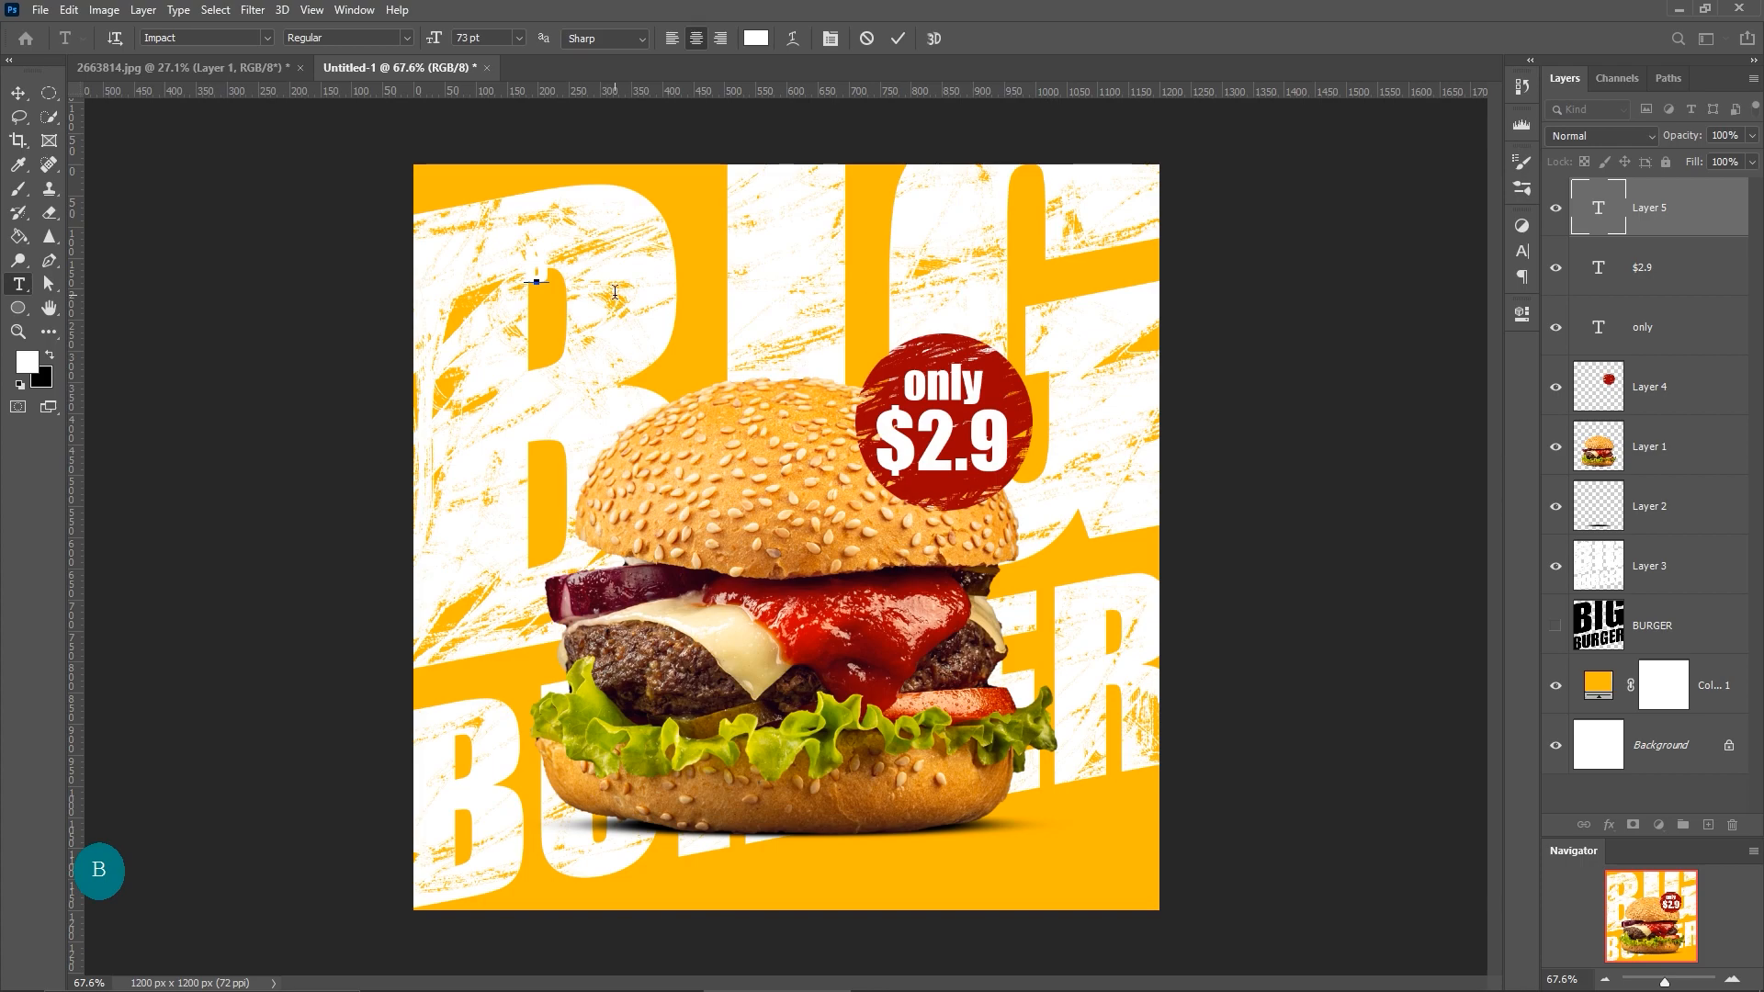
text(URGER)
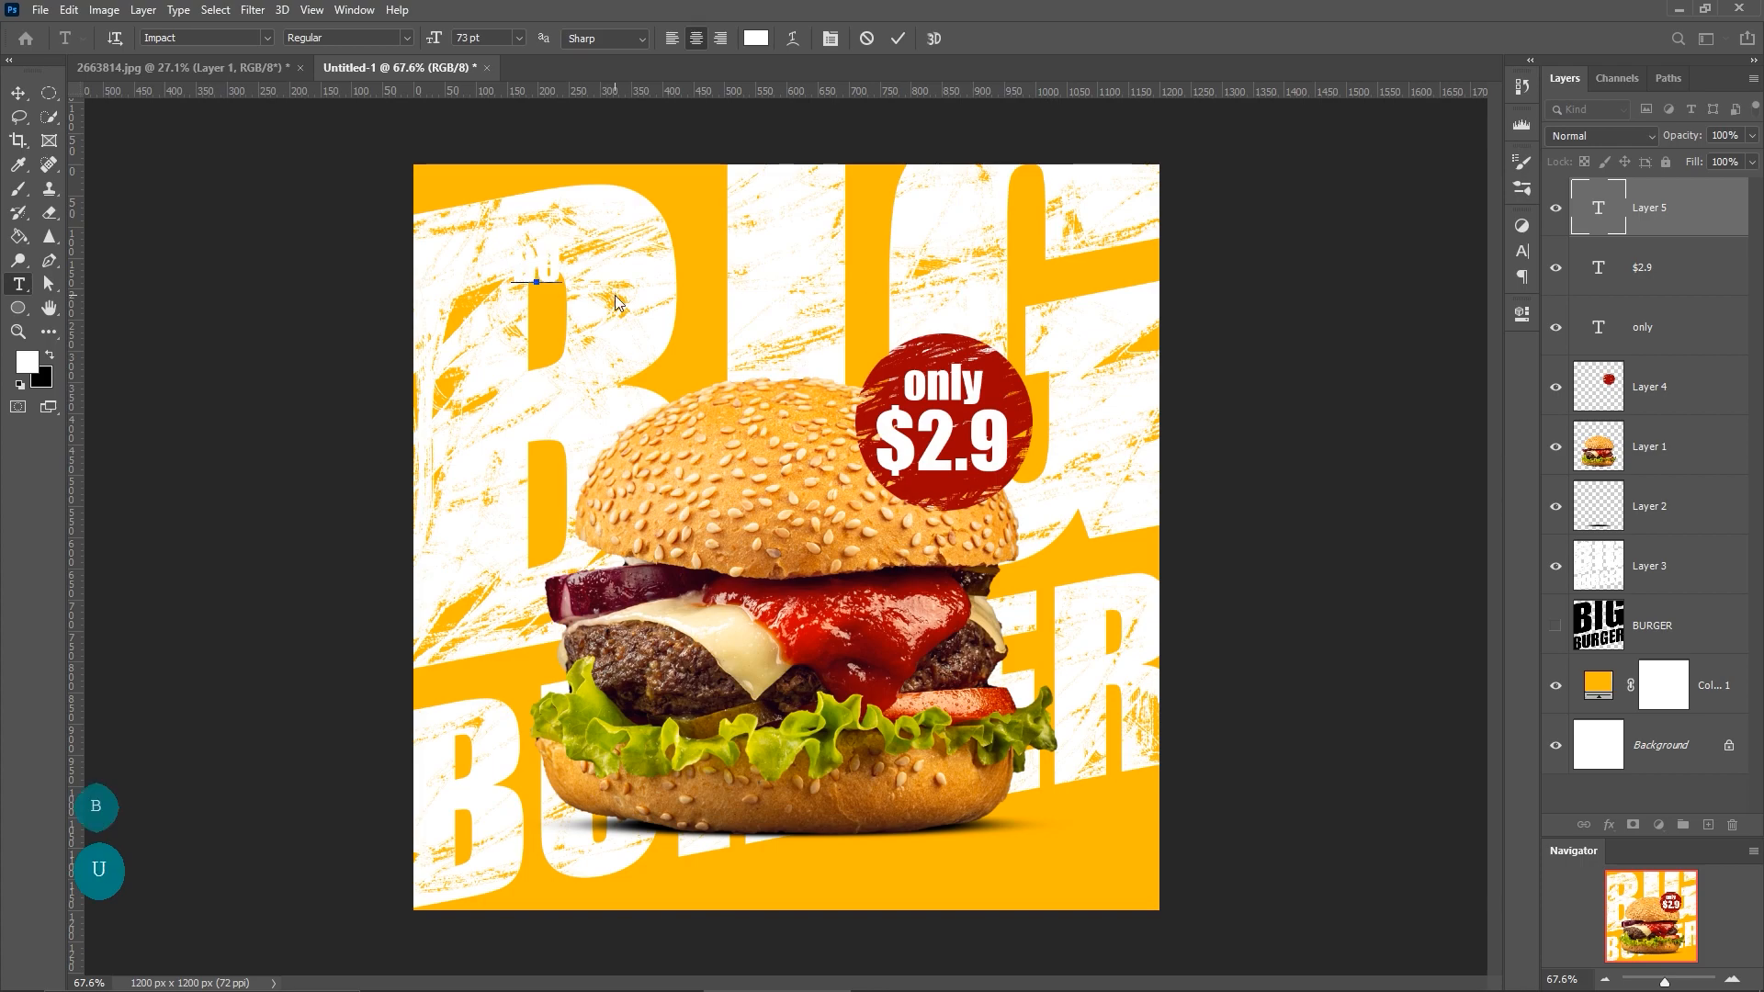
click(17, 93)
drag(555, 274, 674, 325)
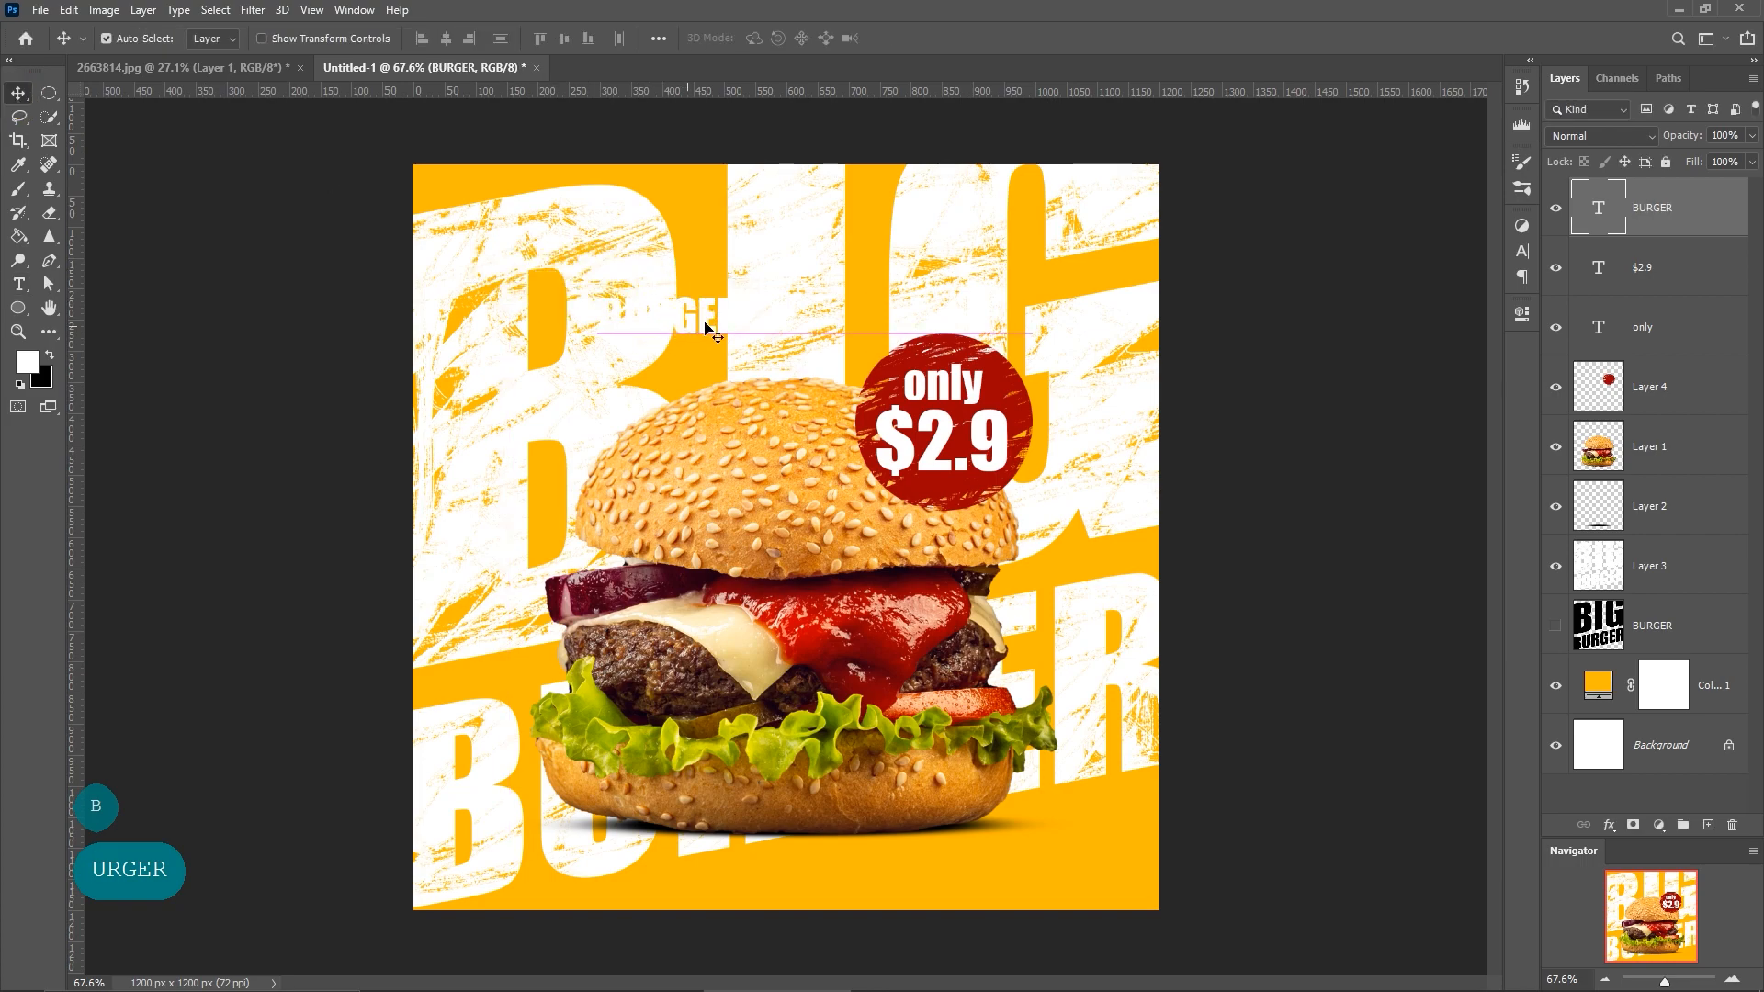
Colour the BURGER text dark red (#6a0002) and place it directly below the "$2.9" price, overlapping the badge's lower edge.
click(1523, 253)
click(1474, 341)
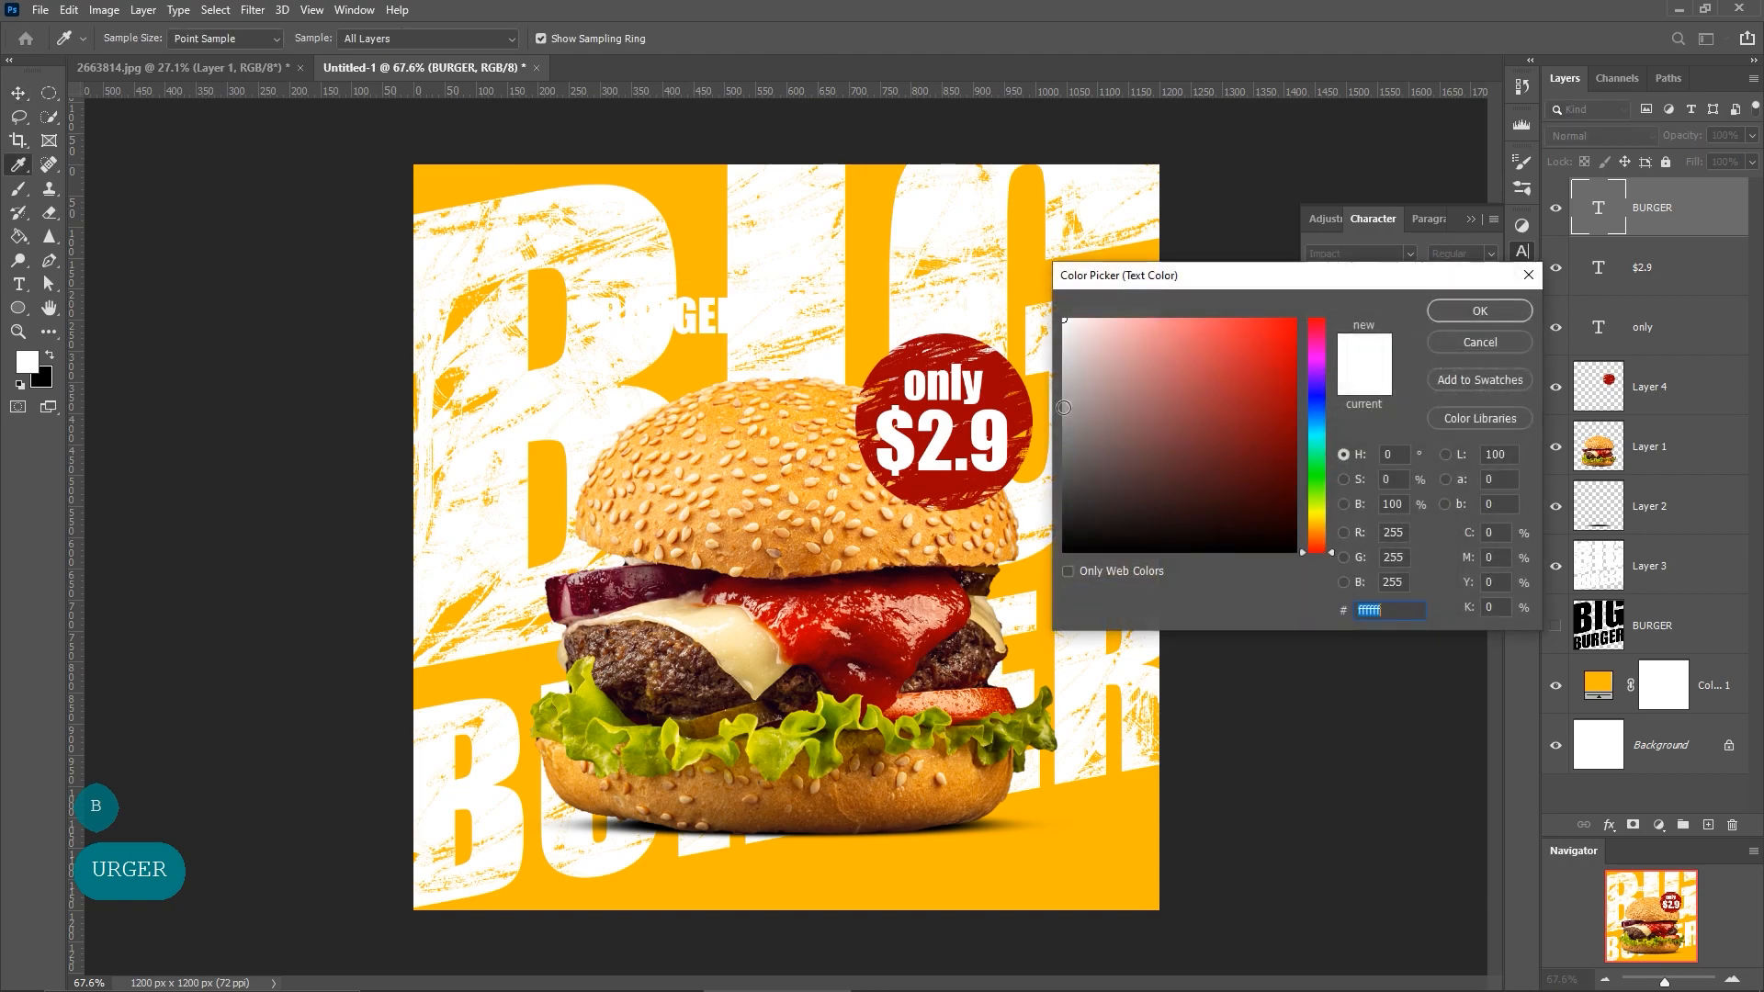
click(1006, 393)
click(1295, 454)
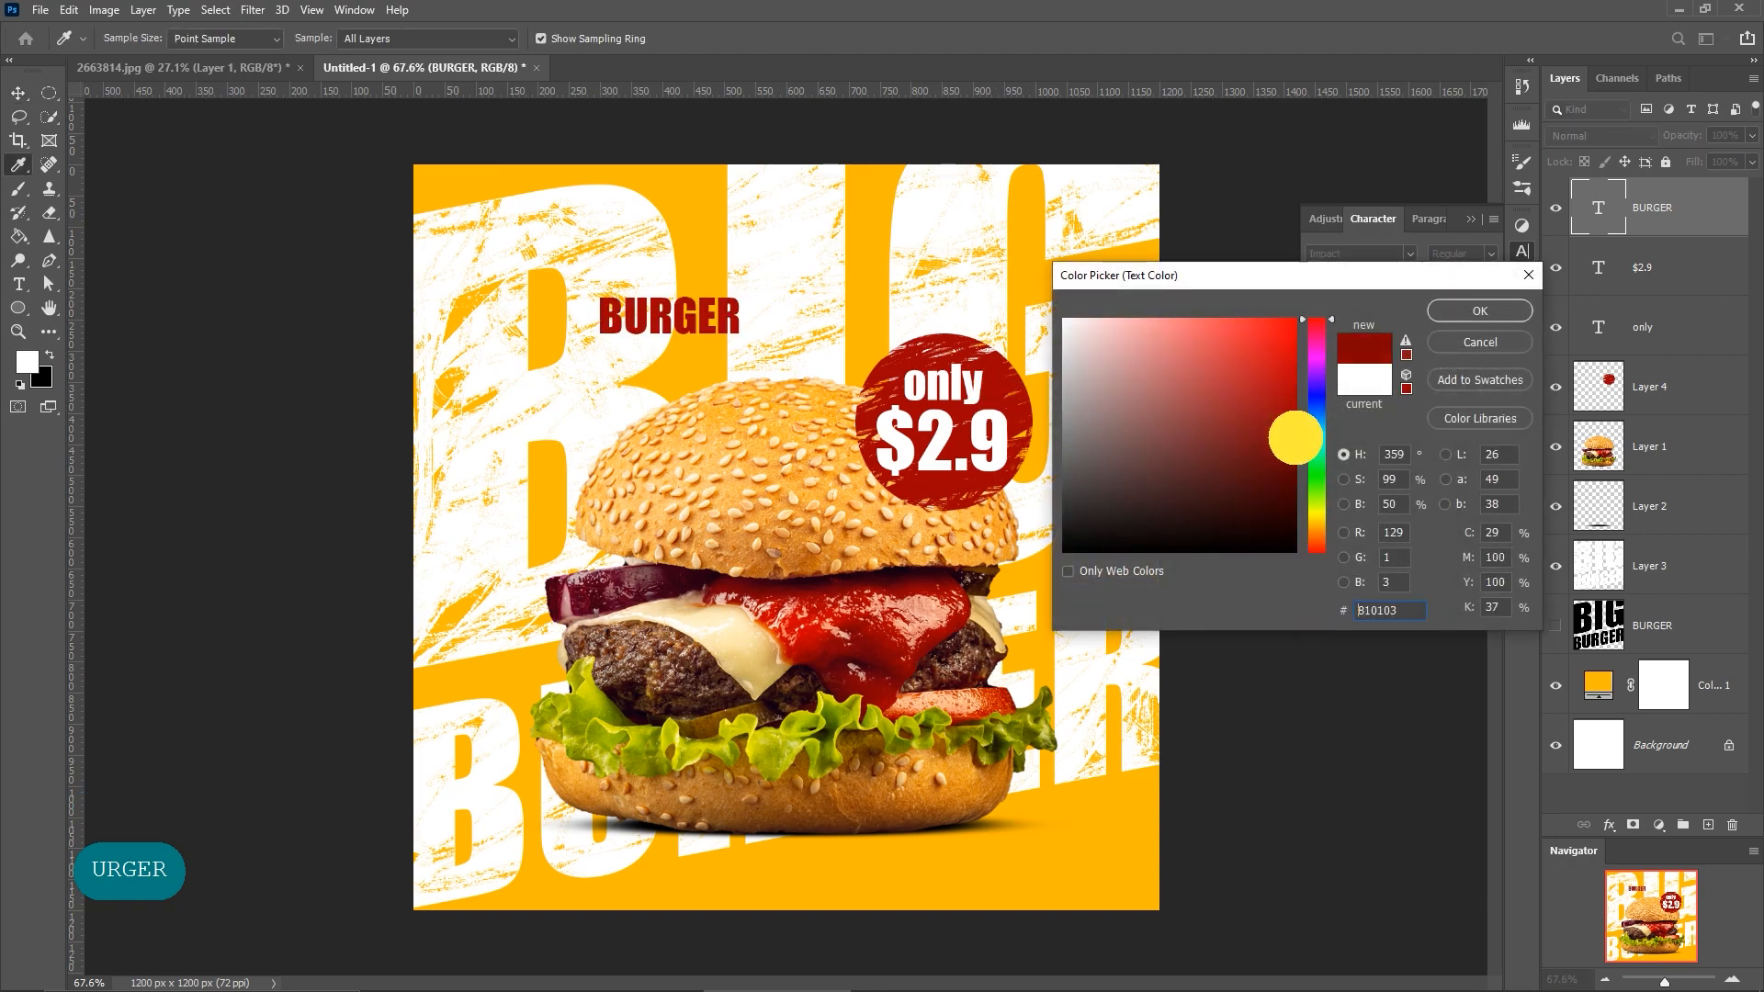
drag(1295, 454, 1293, 457)
click(1451, 312)
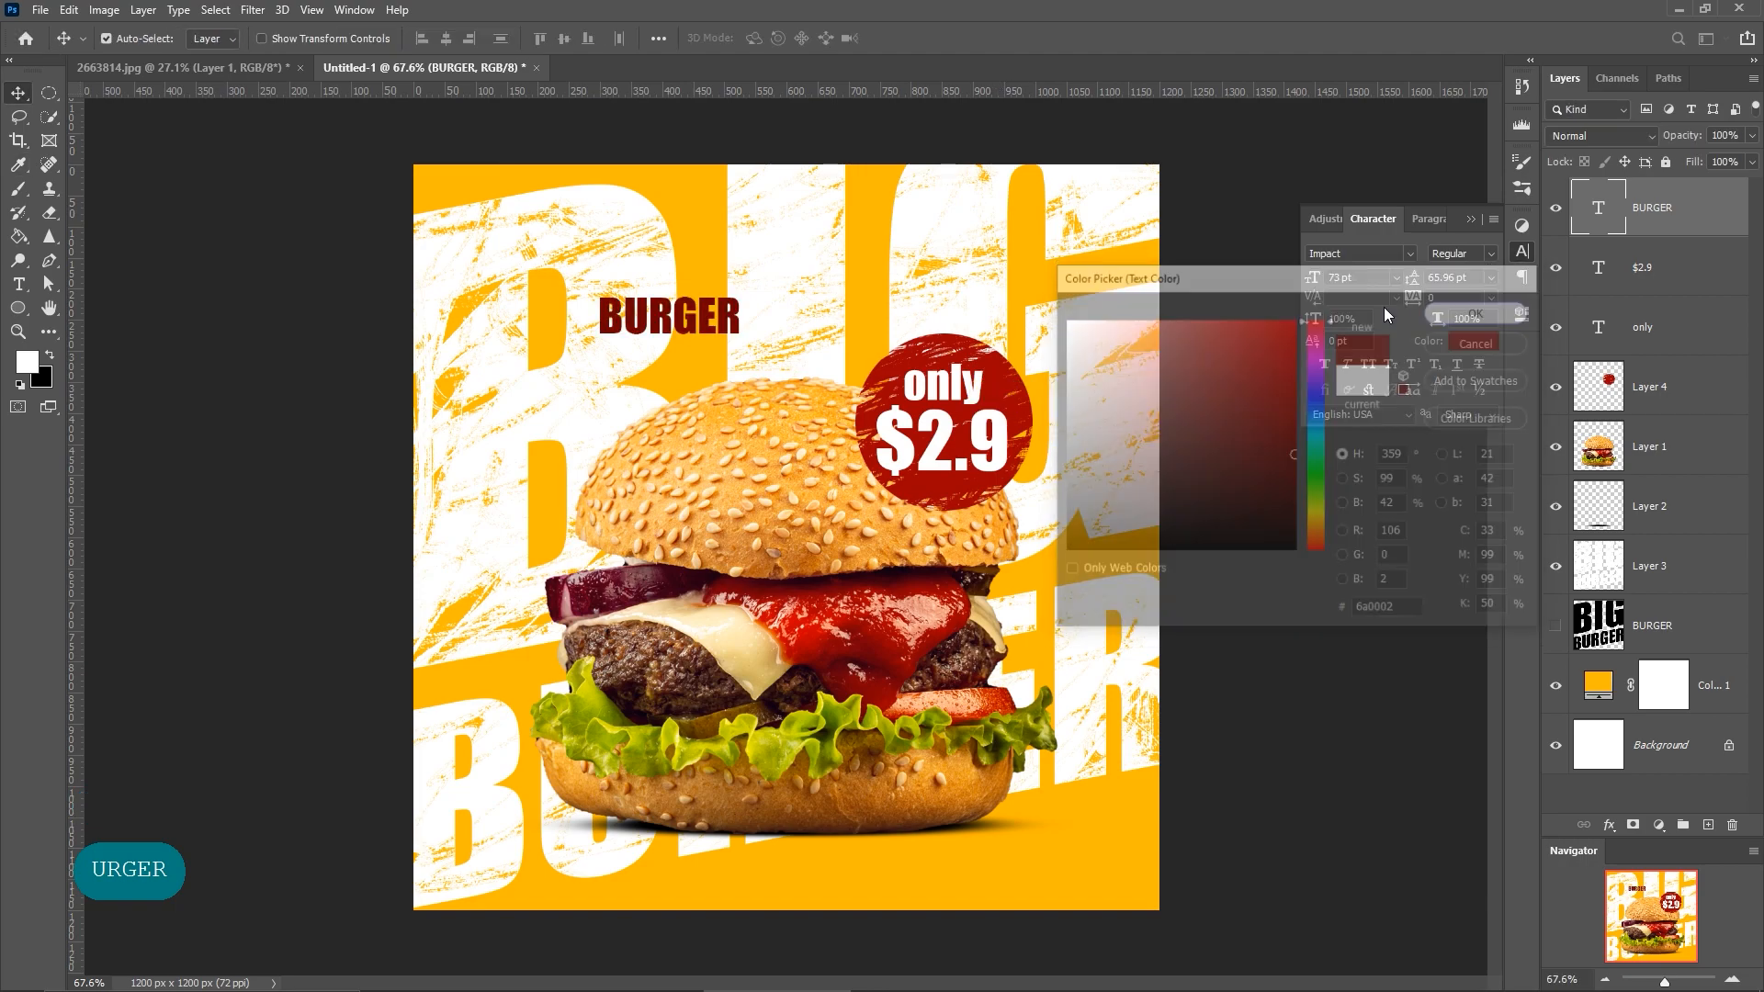
key(v)
drag(731, 320, 1008, 507)
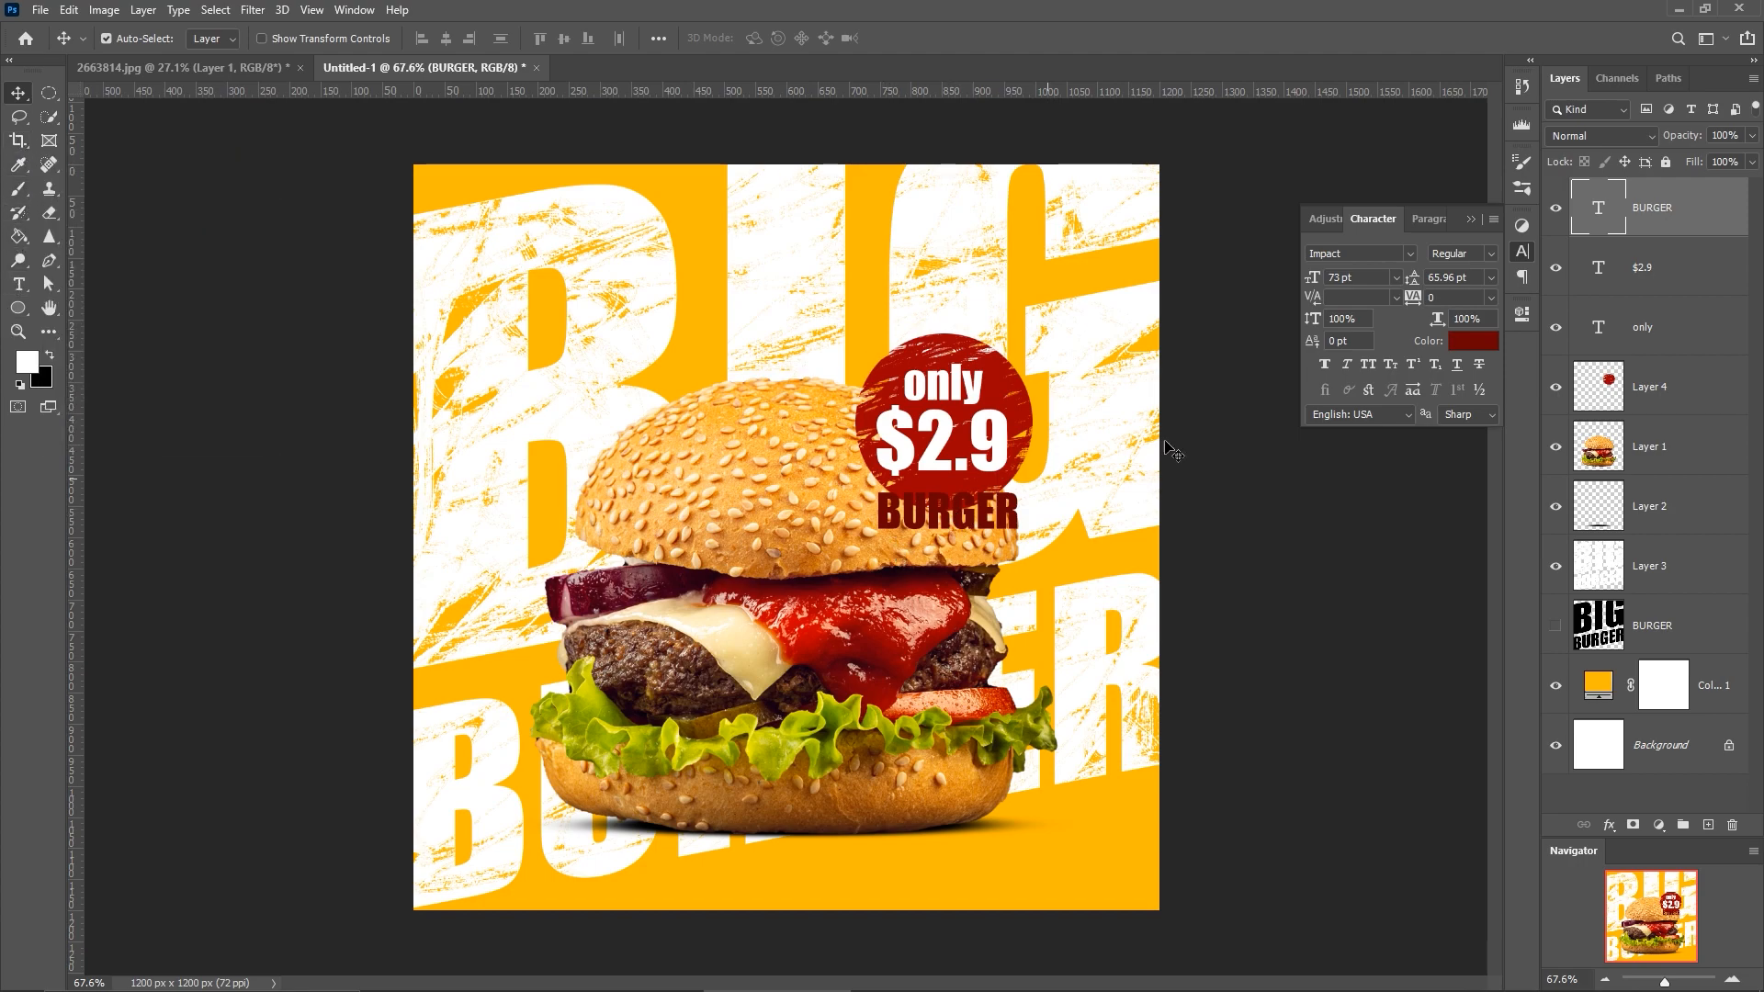
Create an empty layer above the BURGER text, select the text's pixels as a selection, and hide the text layer.
click(1707, 824)
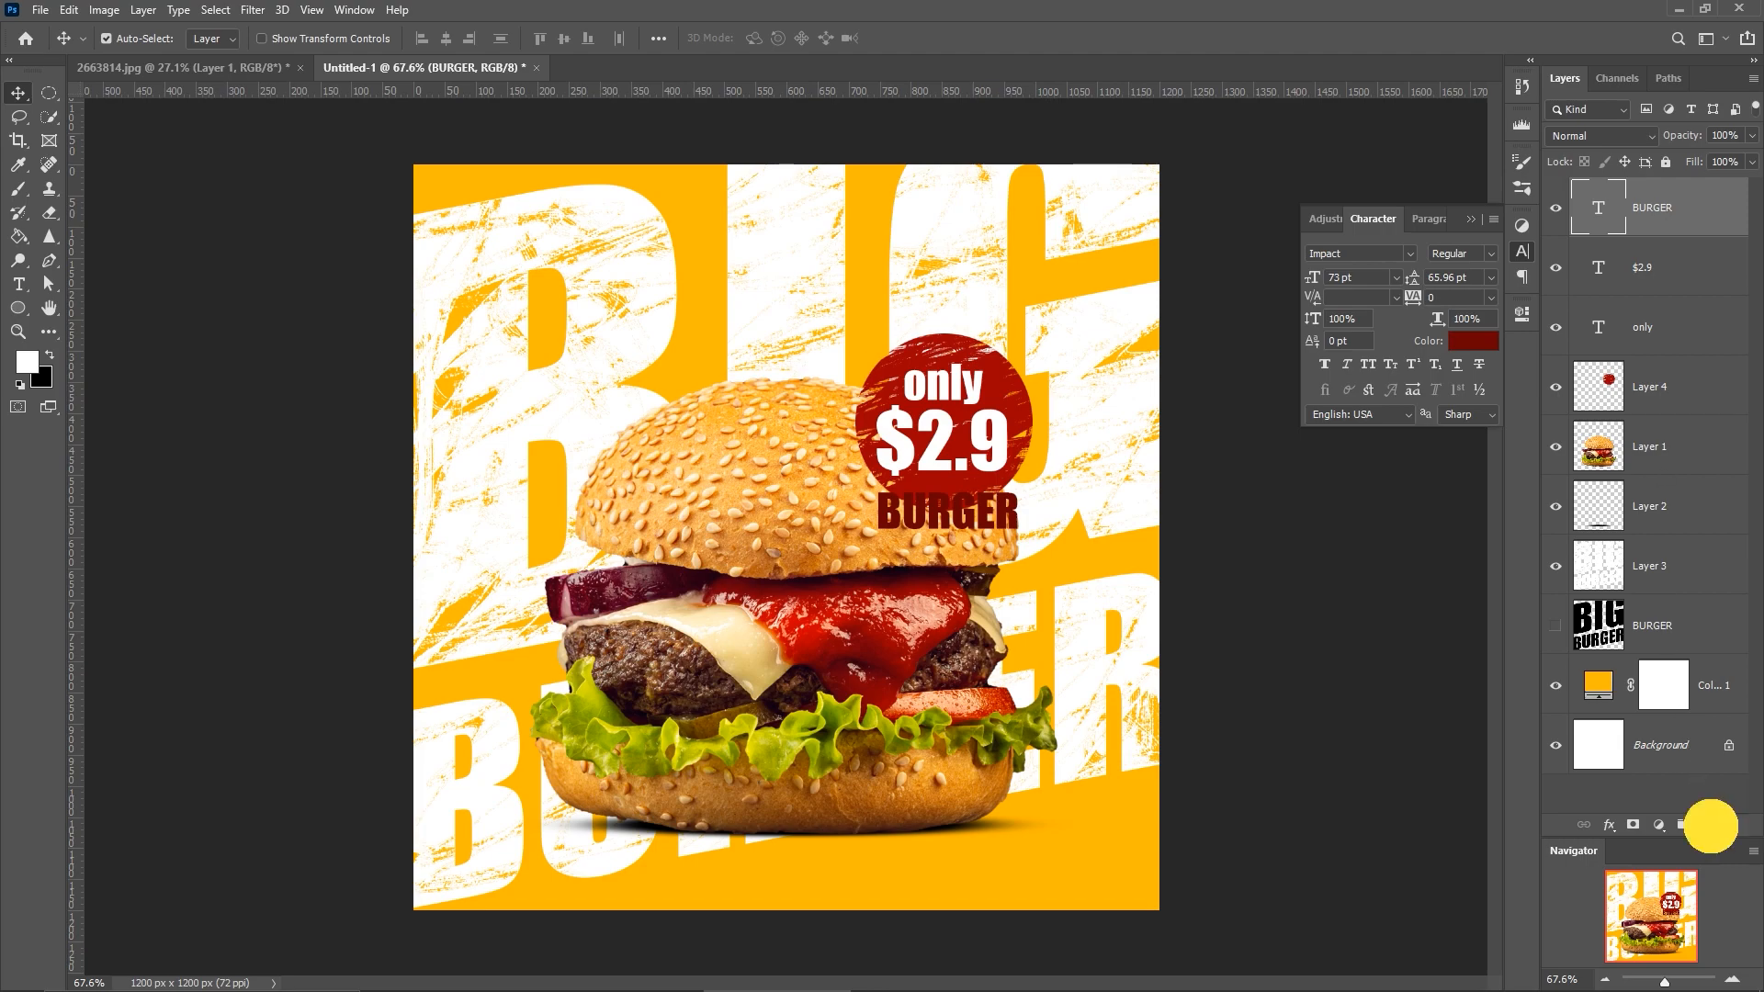
click(1595, 267)
right_click(1594, 268)
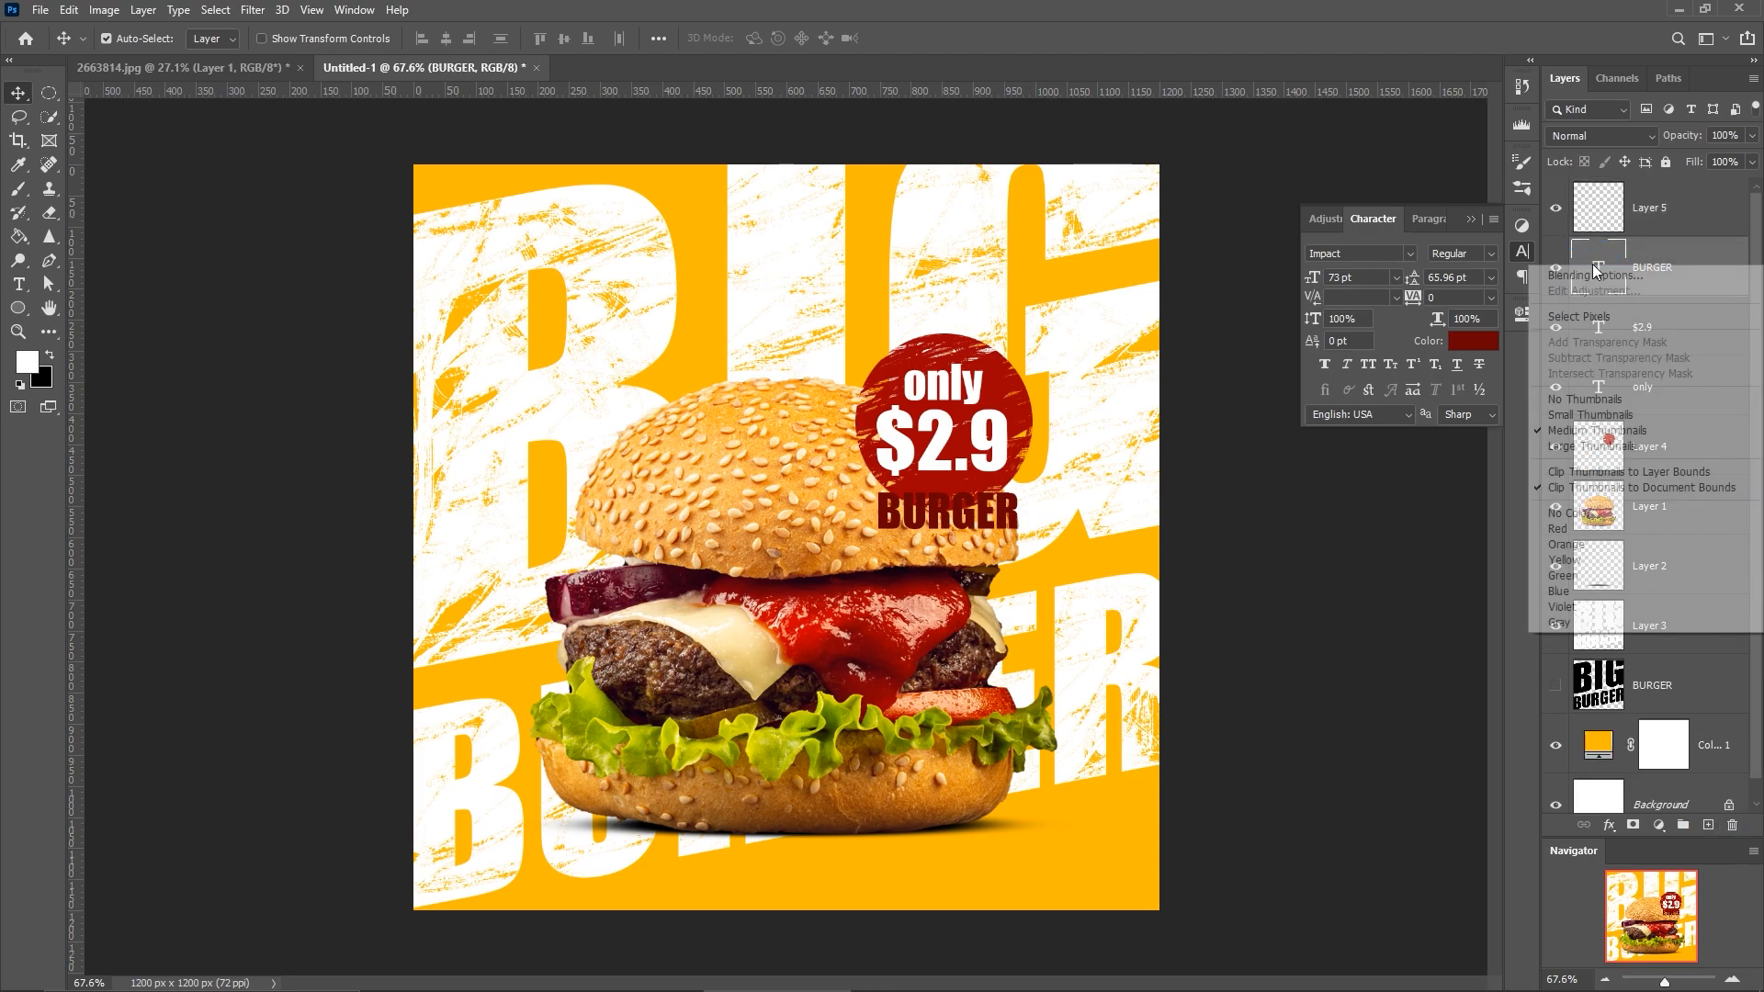
click(1576, 317)
click(1555, 265)
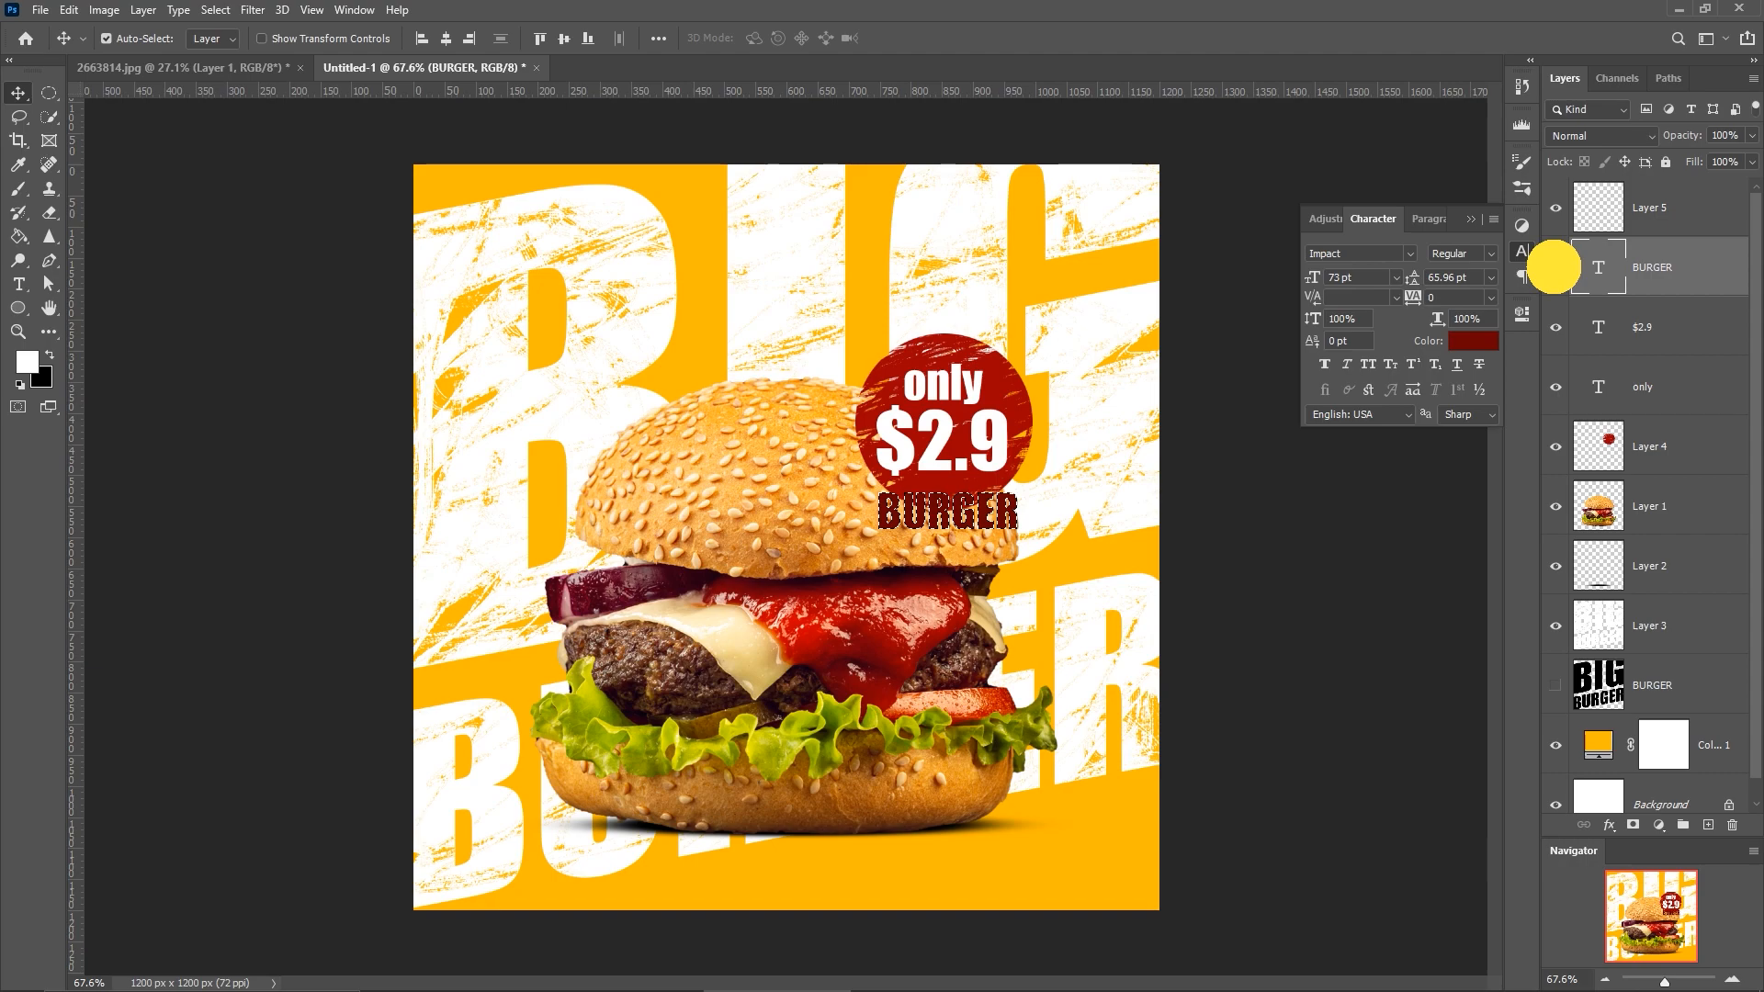
click(1663, 209)
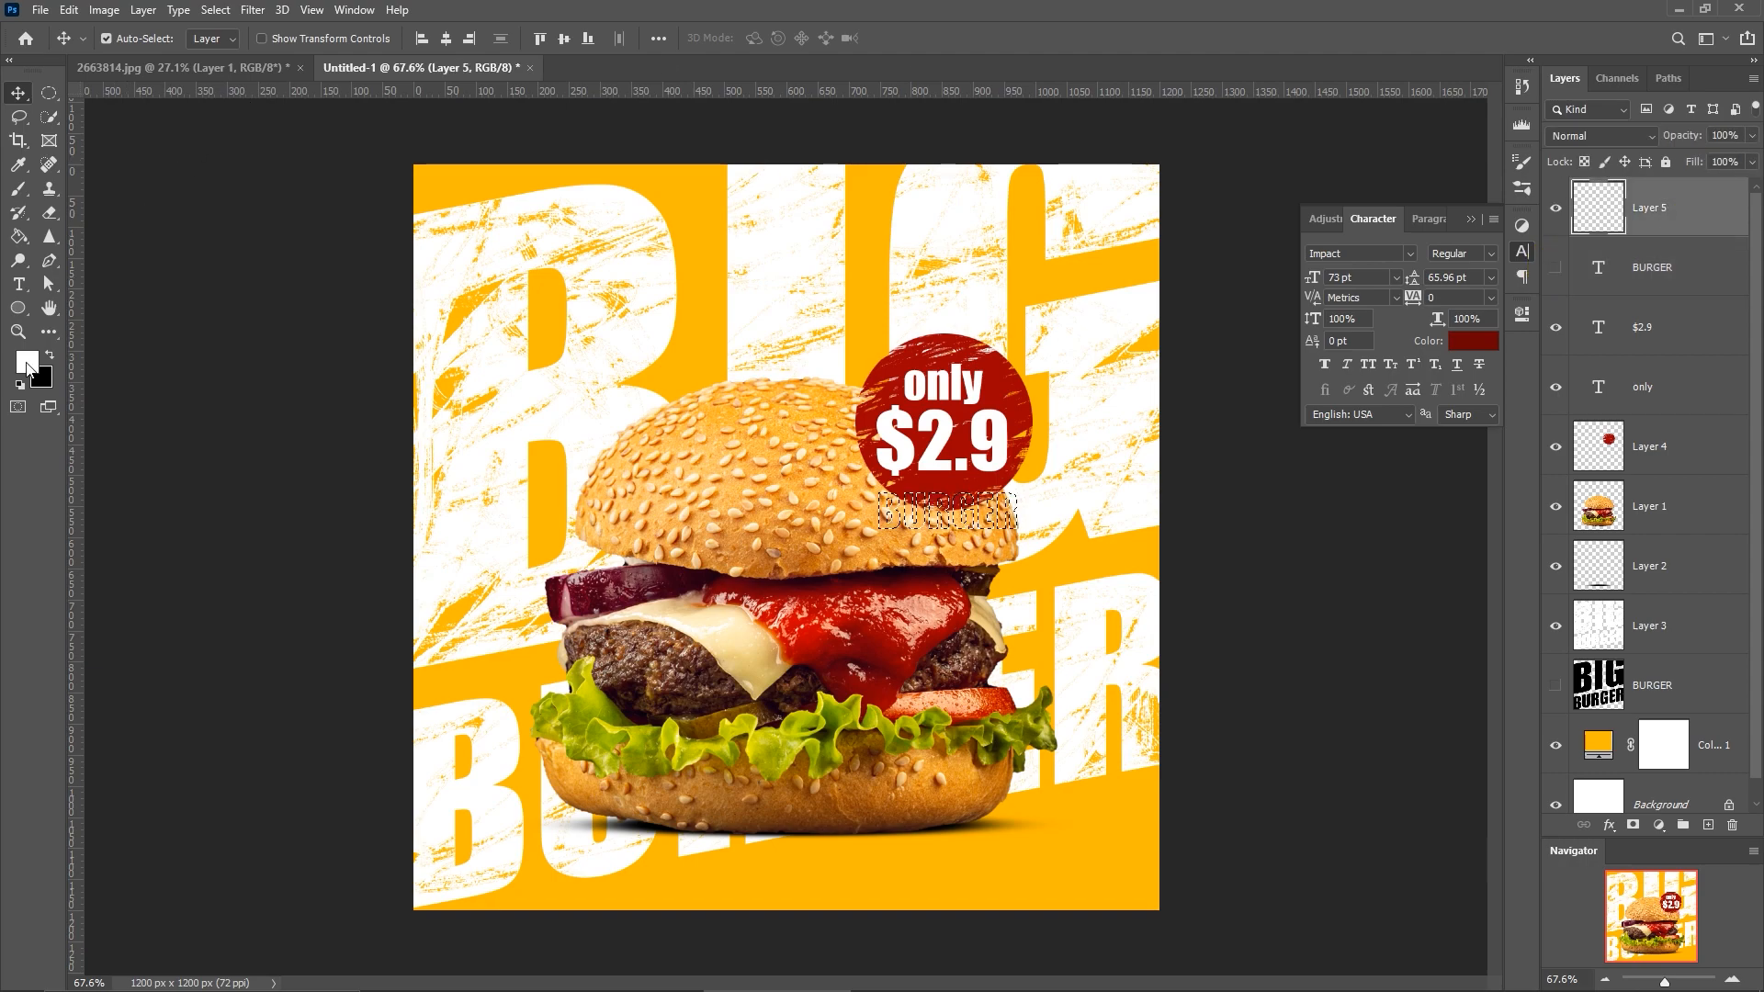
Brush dark red (#7a0103) scratchy texture into the BURGER selection on the new layer, and clear the selection.
click(27, 361)
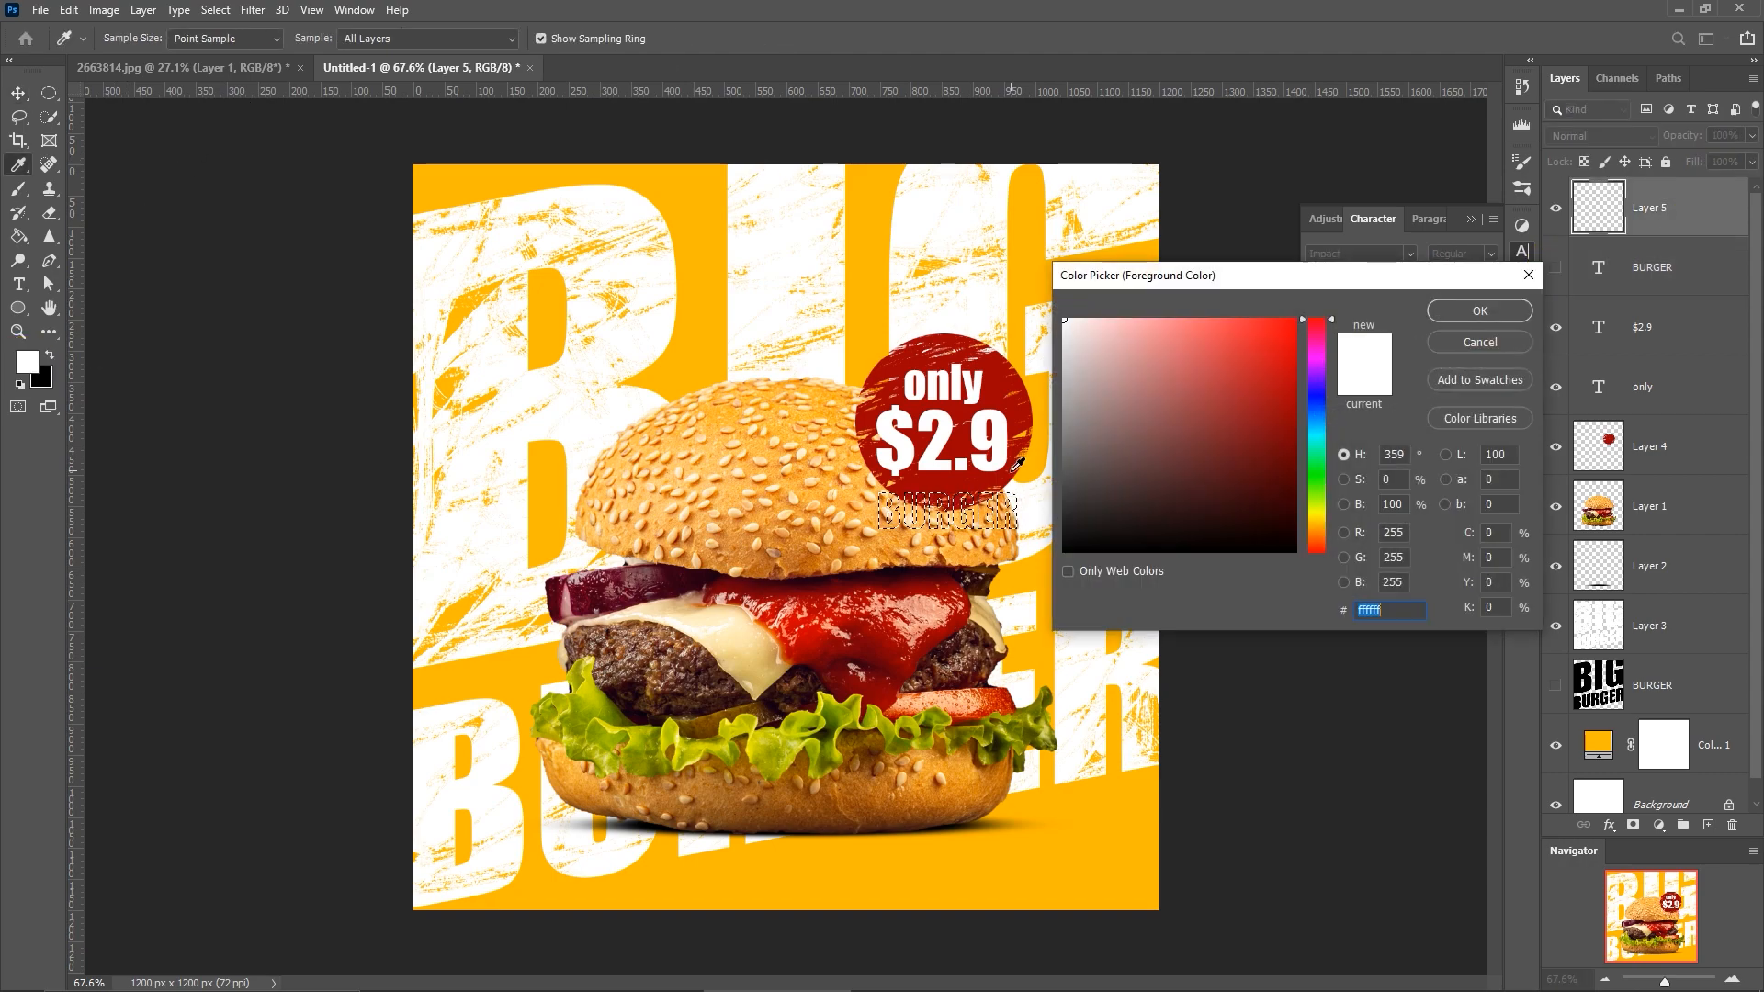
click(1018, 414)
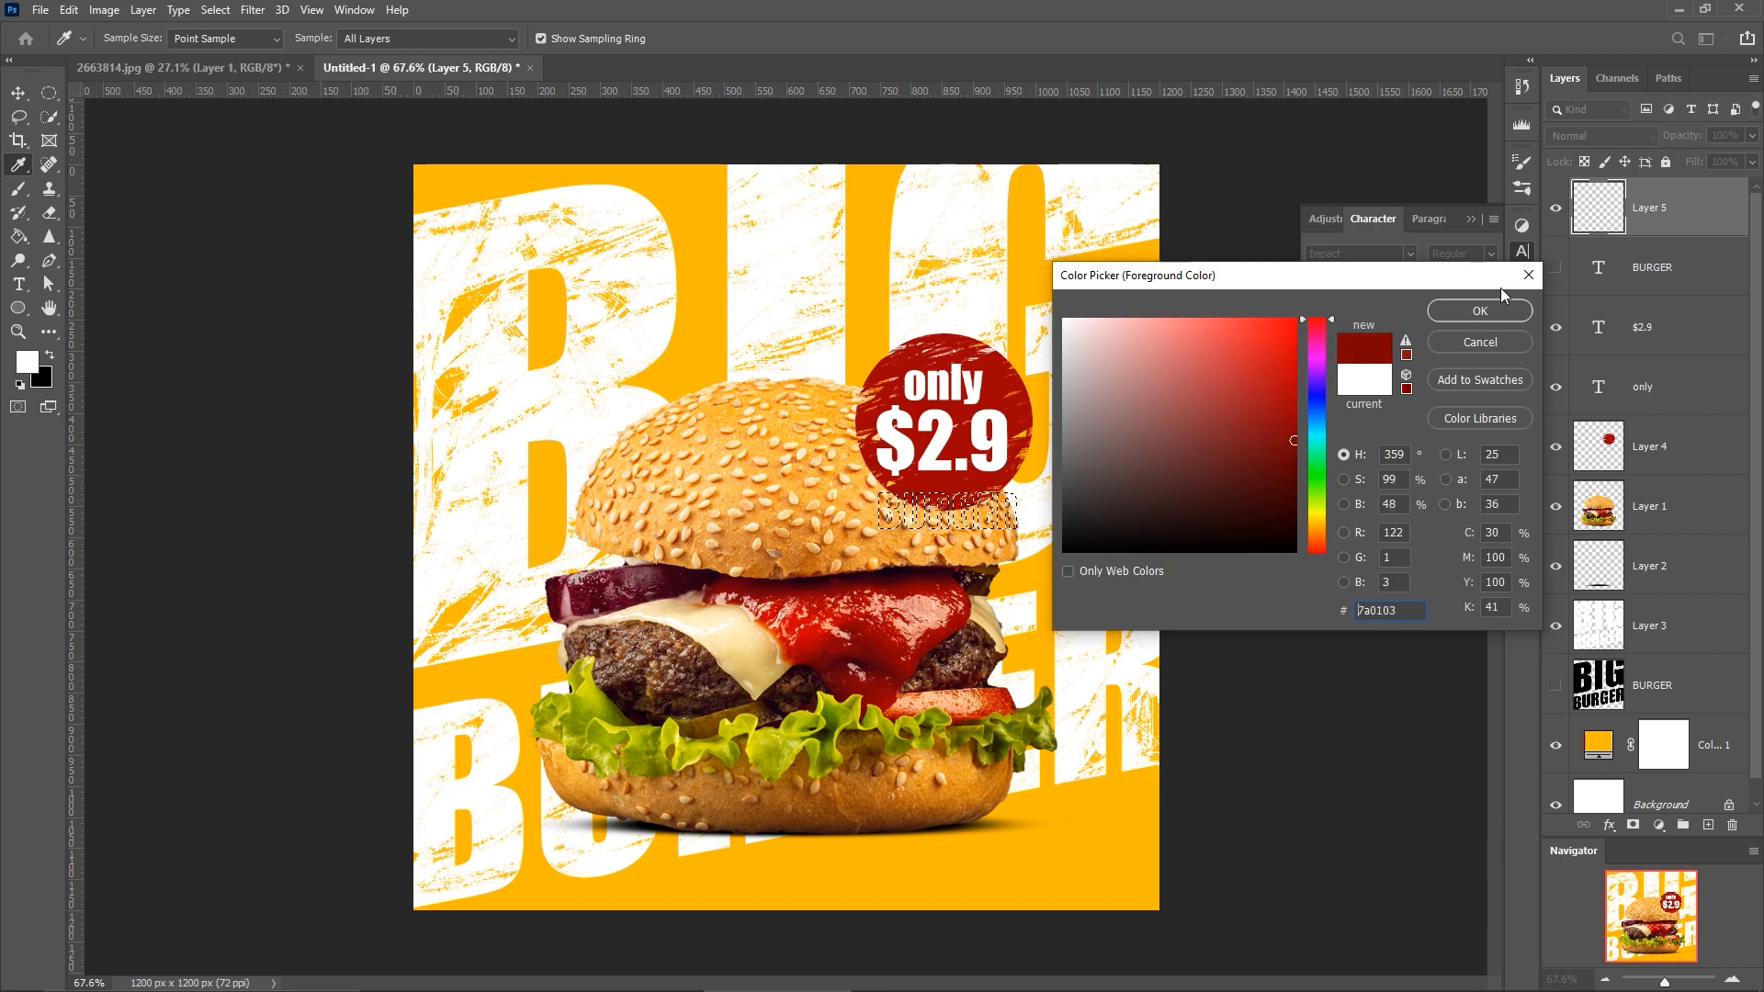
click(1479, 311)
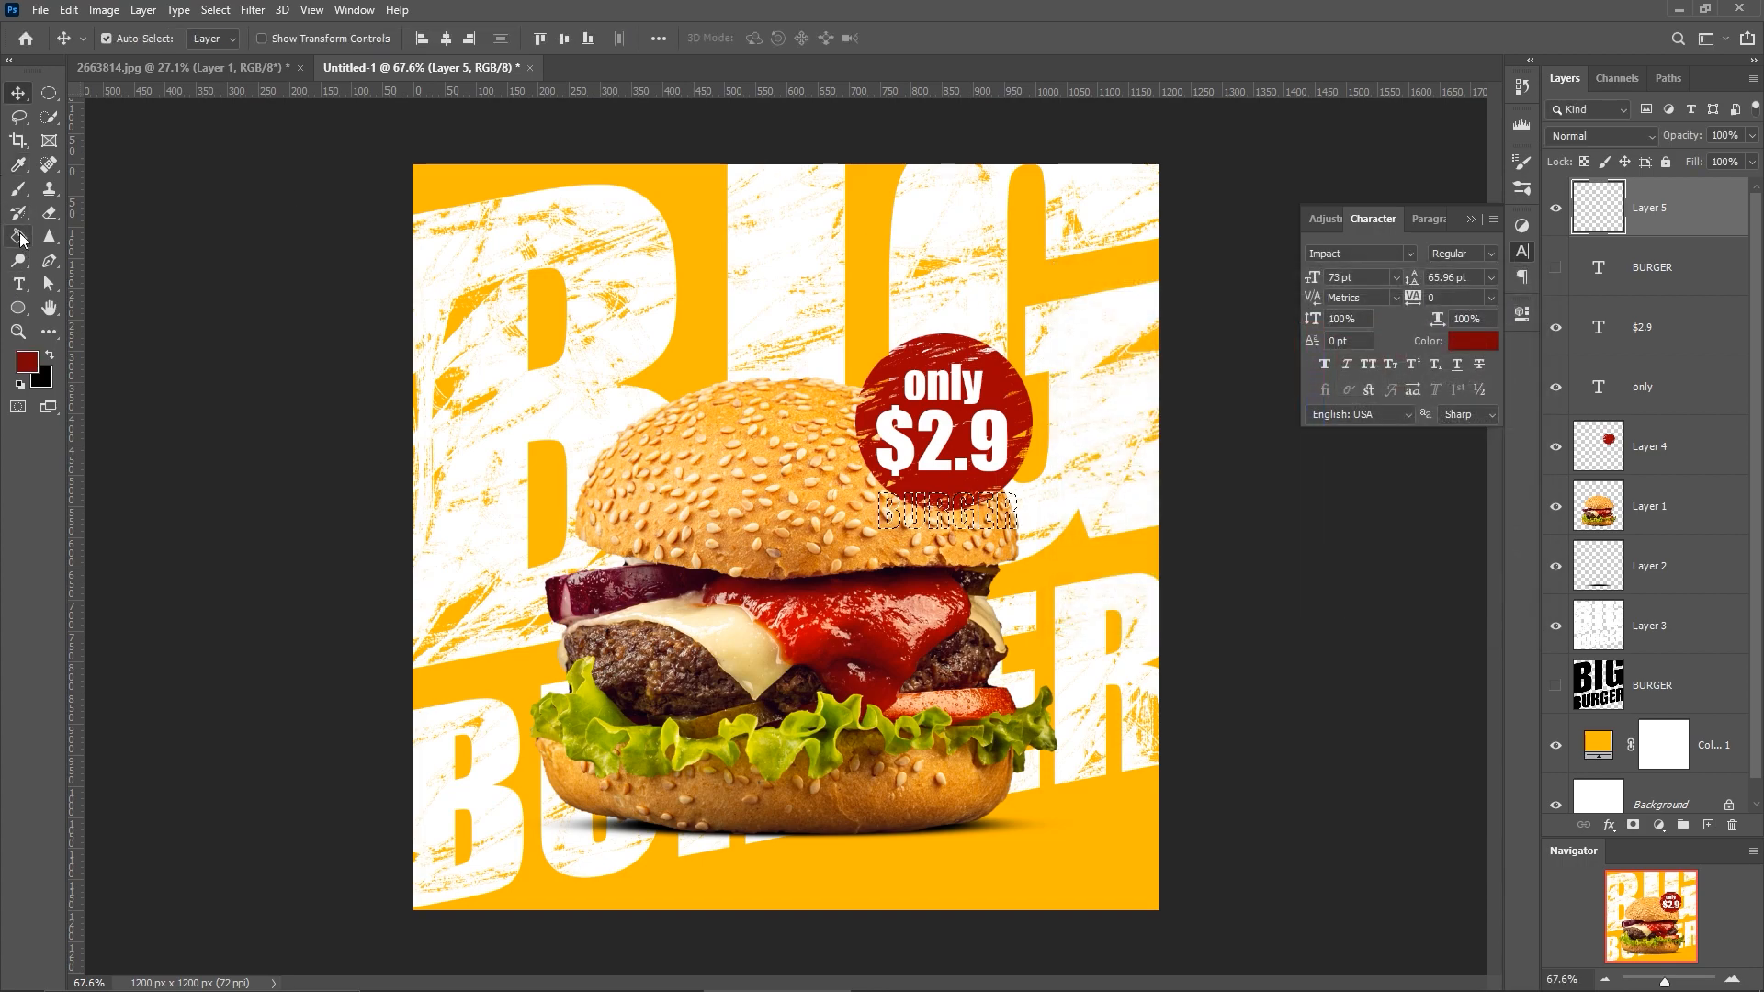
click(19, 234)
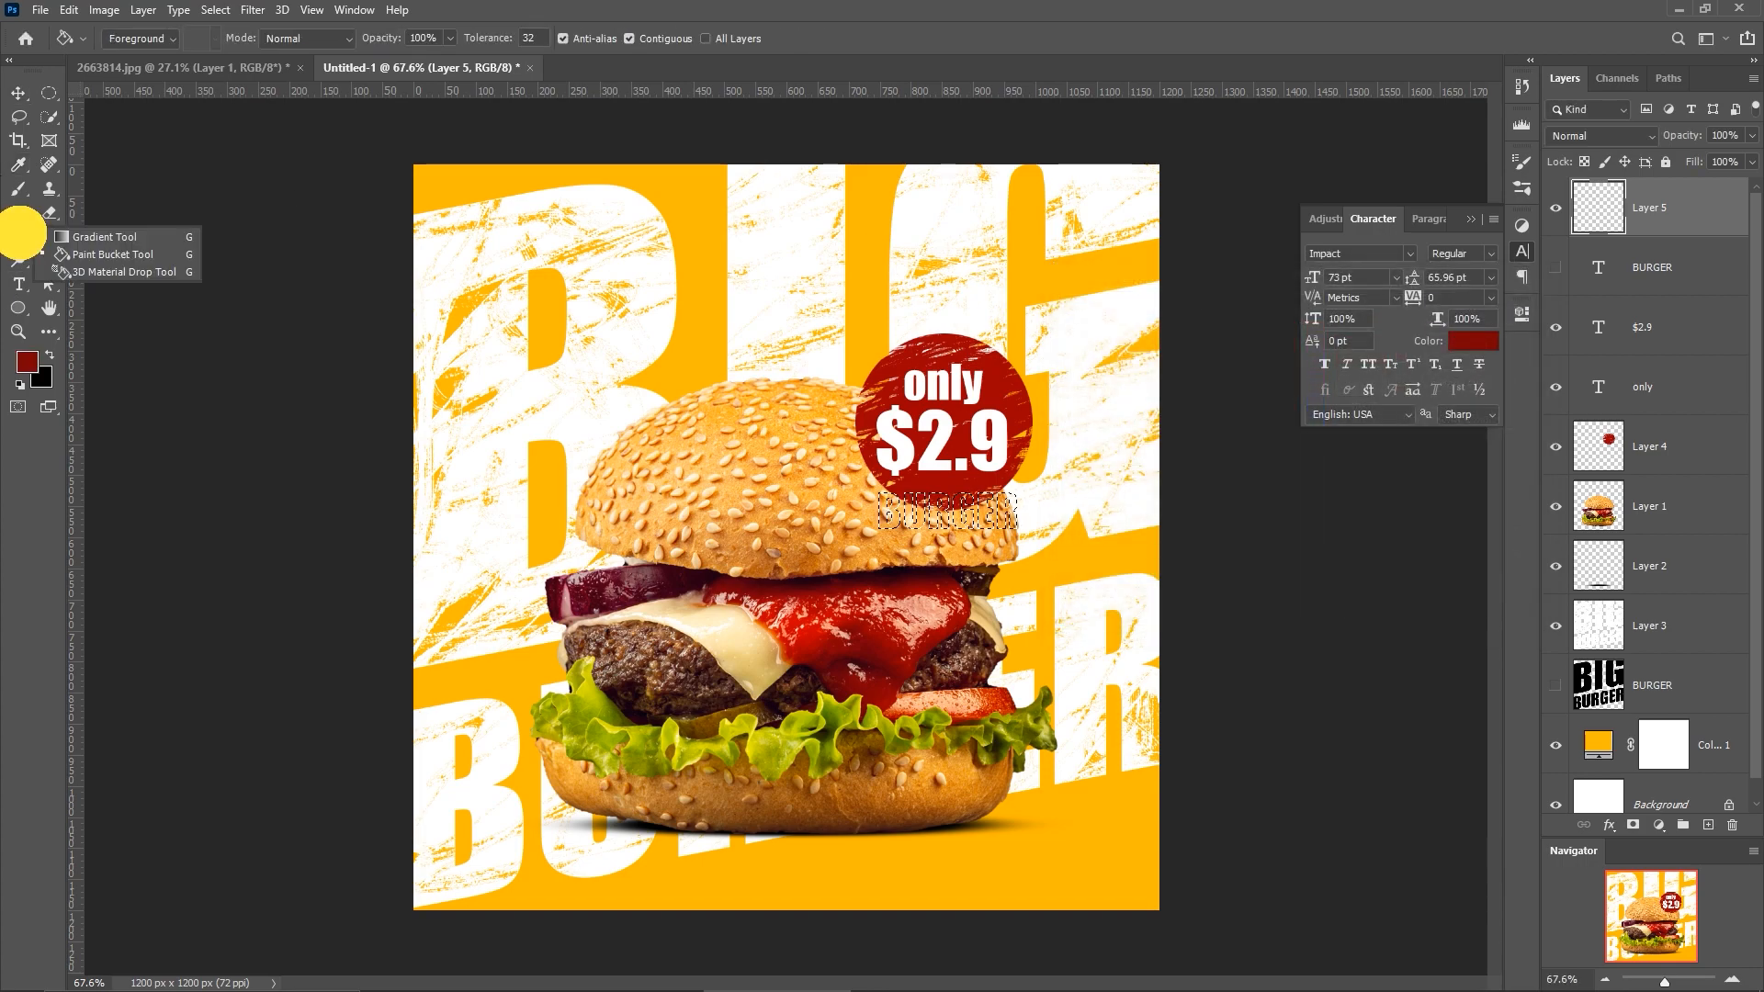
click(18, 190)
click(74, 189)
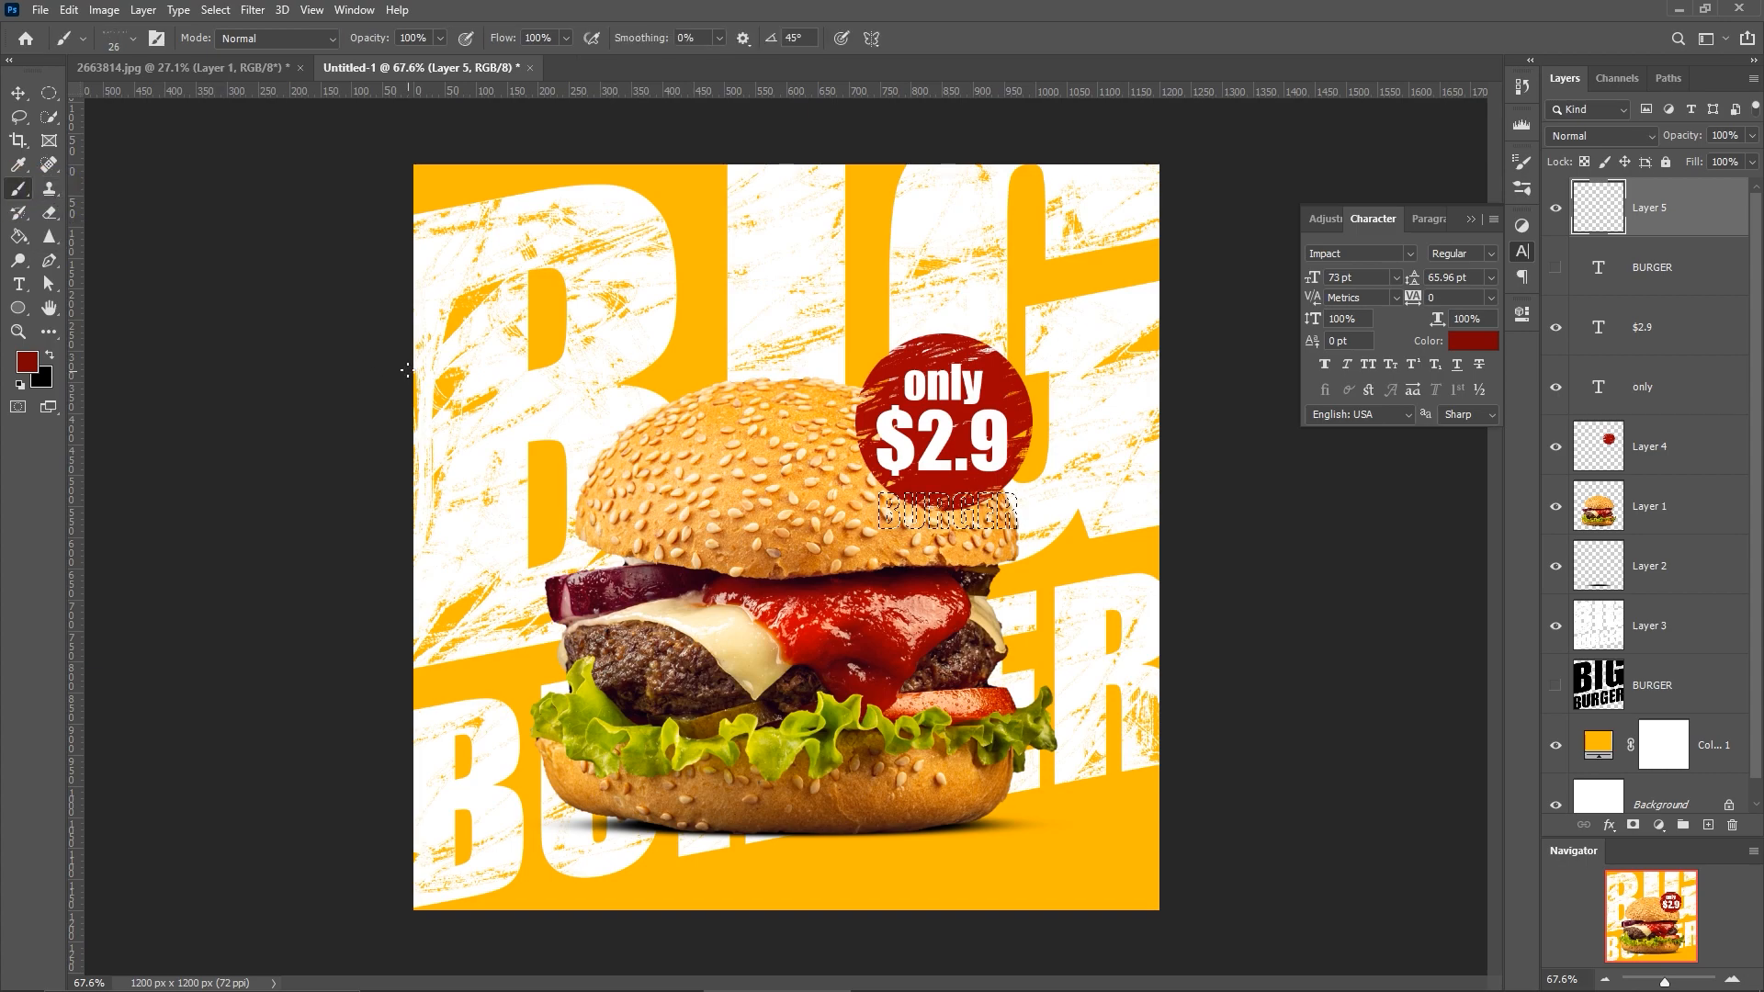
mouse_move(1009, 535)
mouse_down()
mouse_move(905, 490)
mouse_move(832, 532)
mouse_move(810, 505)
mouse_move(834, 486)
mouse_move(881, 537)
mouse_move(897, 501)
mouse_move(1015, 540)
mouse_move(1017, 566)
mouse_move(1106, 538)
mouse_move(1131, 554)
mouse_move(1104, 594)
mouse_move(1041, 607)
mouse_move(1041, 550)
mouse_move(869, 591)
mouse_move(902, 624)
mouse_move(871, 641)
mouse_move(858, 568)
mouse_move(885, 536)
mouse_move(988, 641)
mouse_move(1080, 648)
mouse_up()
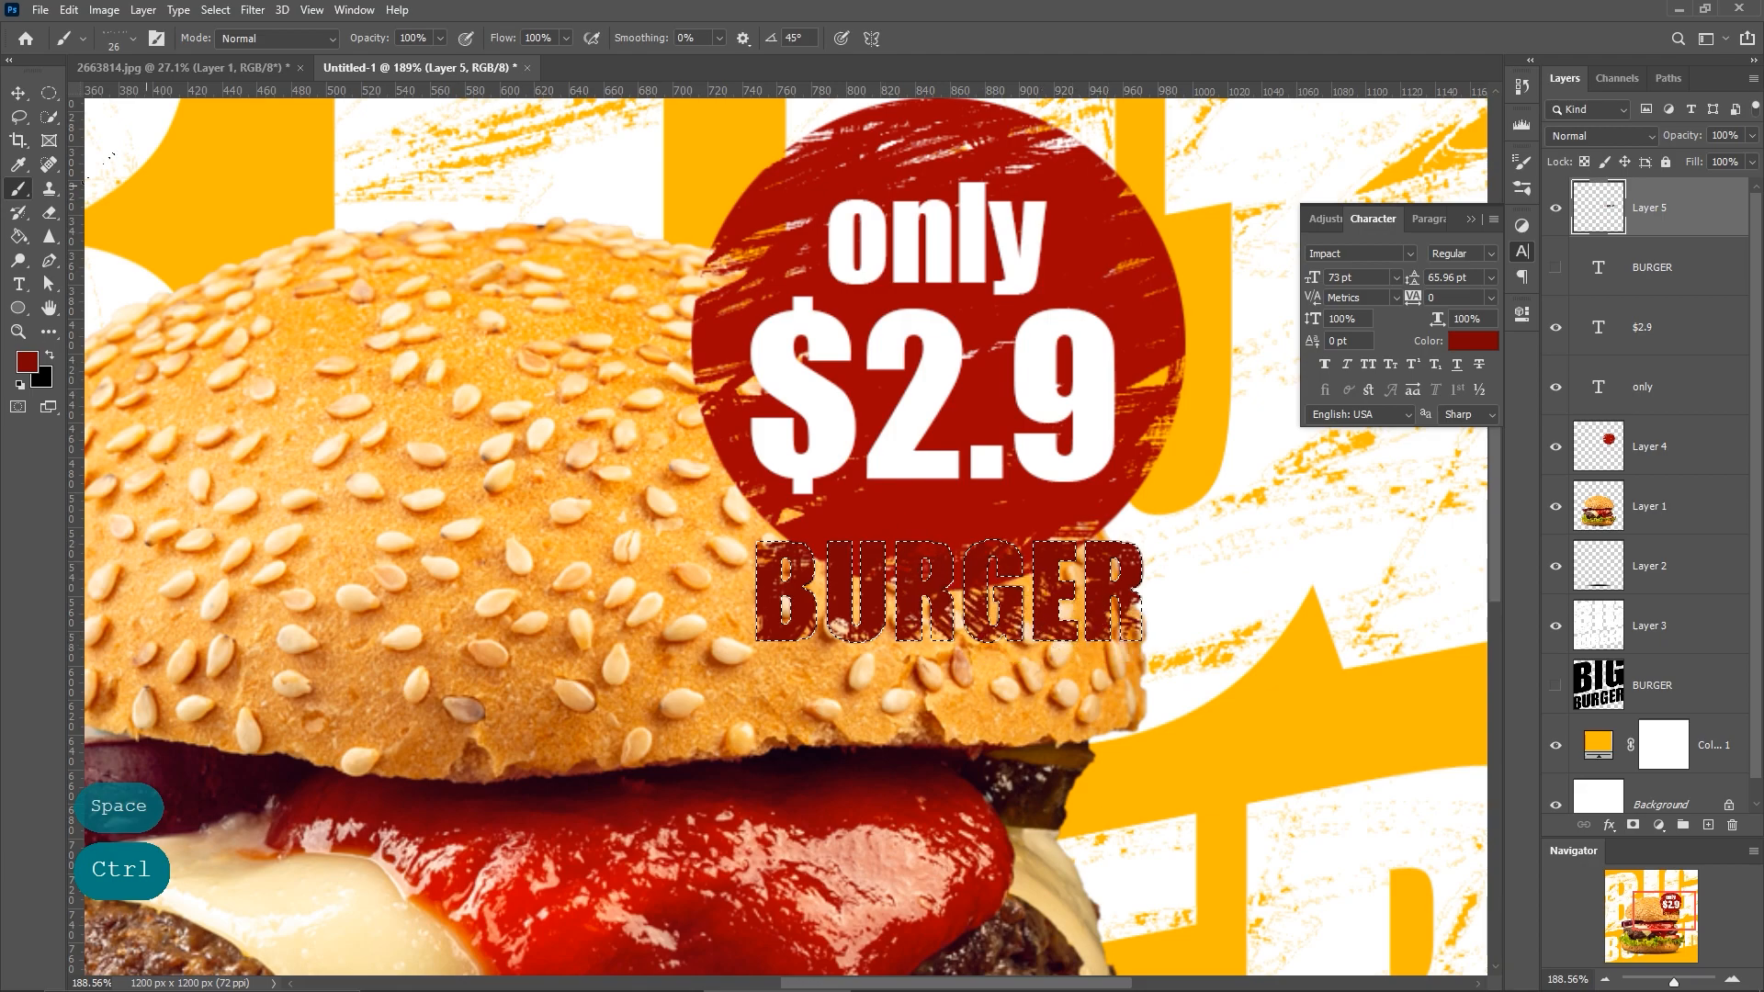
key(v)
click(215, 10)
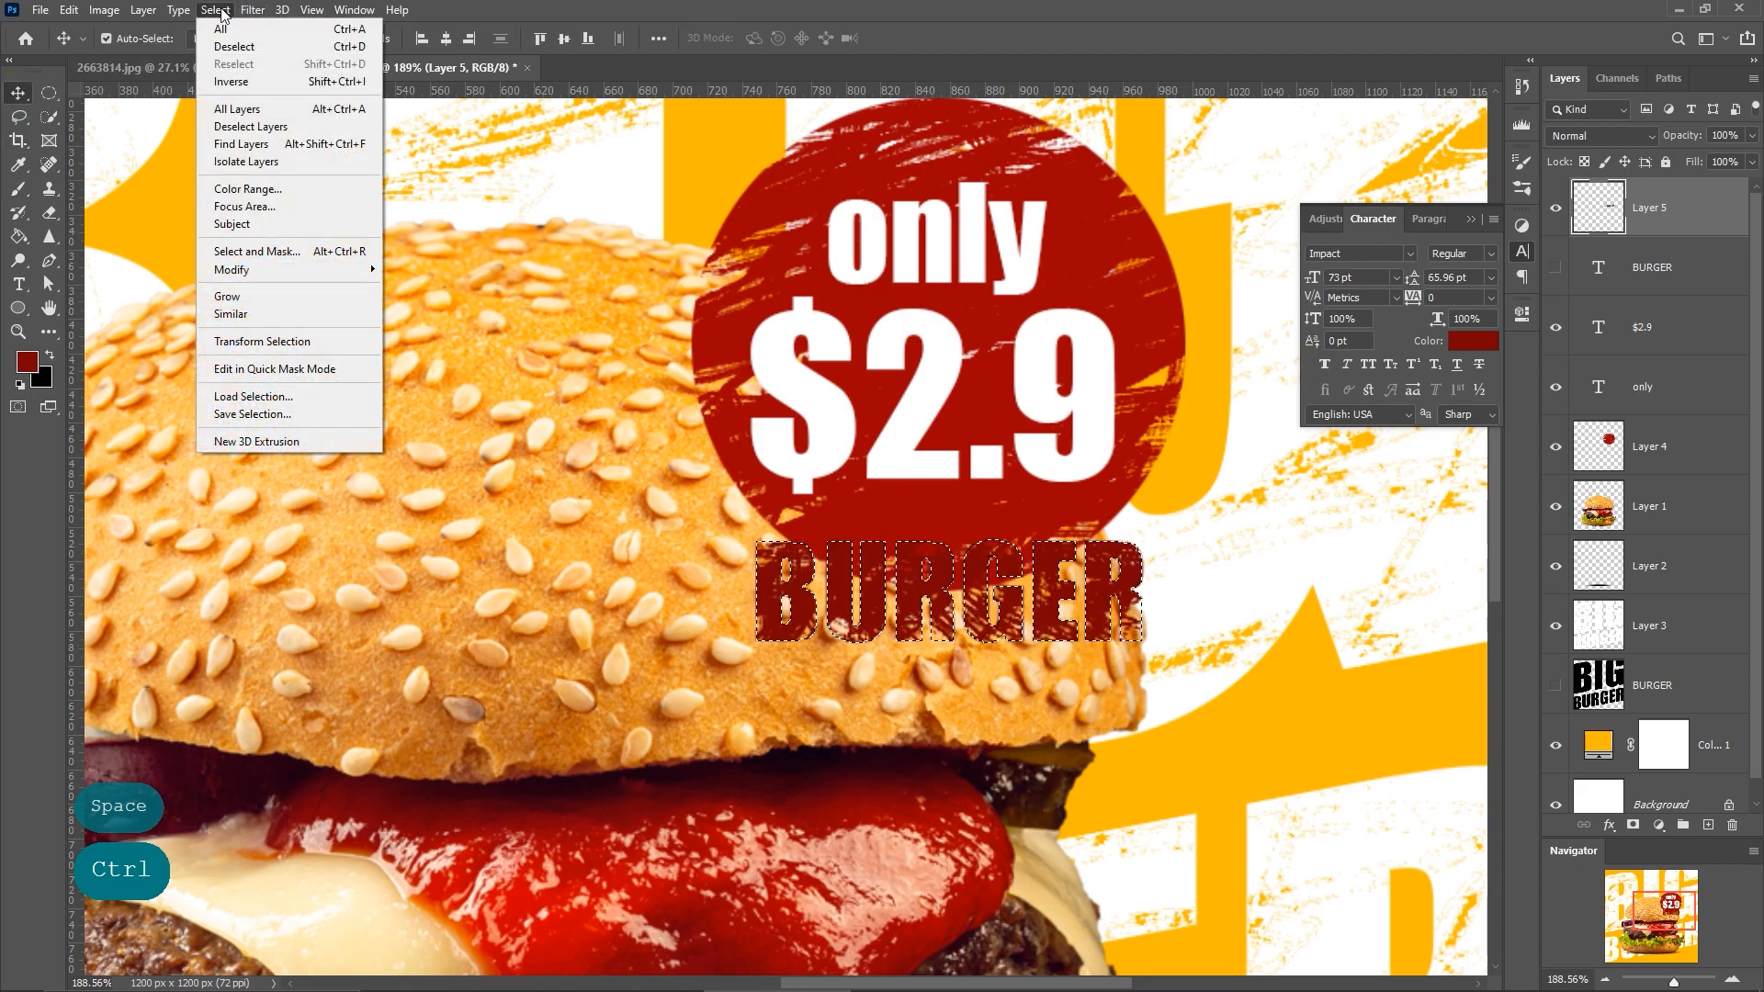
click(230, 49)
Free-transform the painted BURGER lettering with Distort, slanting it upward to the right by about 7.6 degrees.
drag(1015, 524, 956, 522)
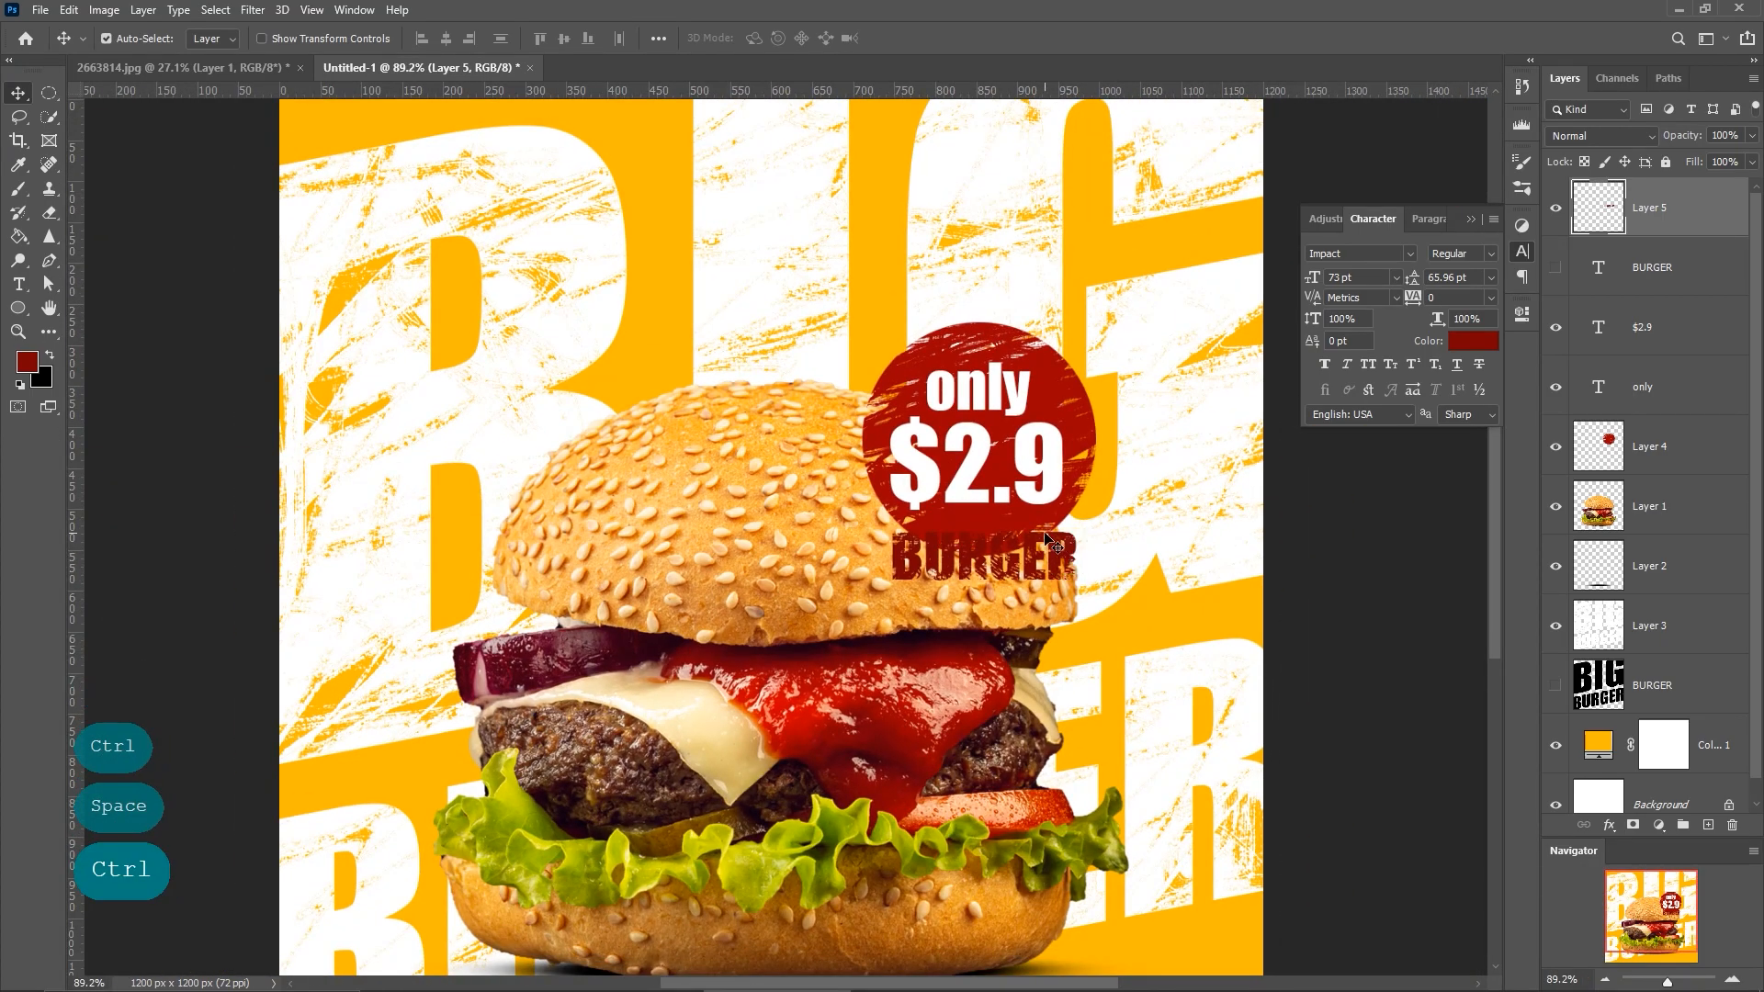
click(68, 10)
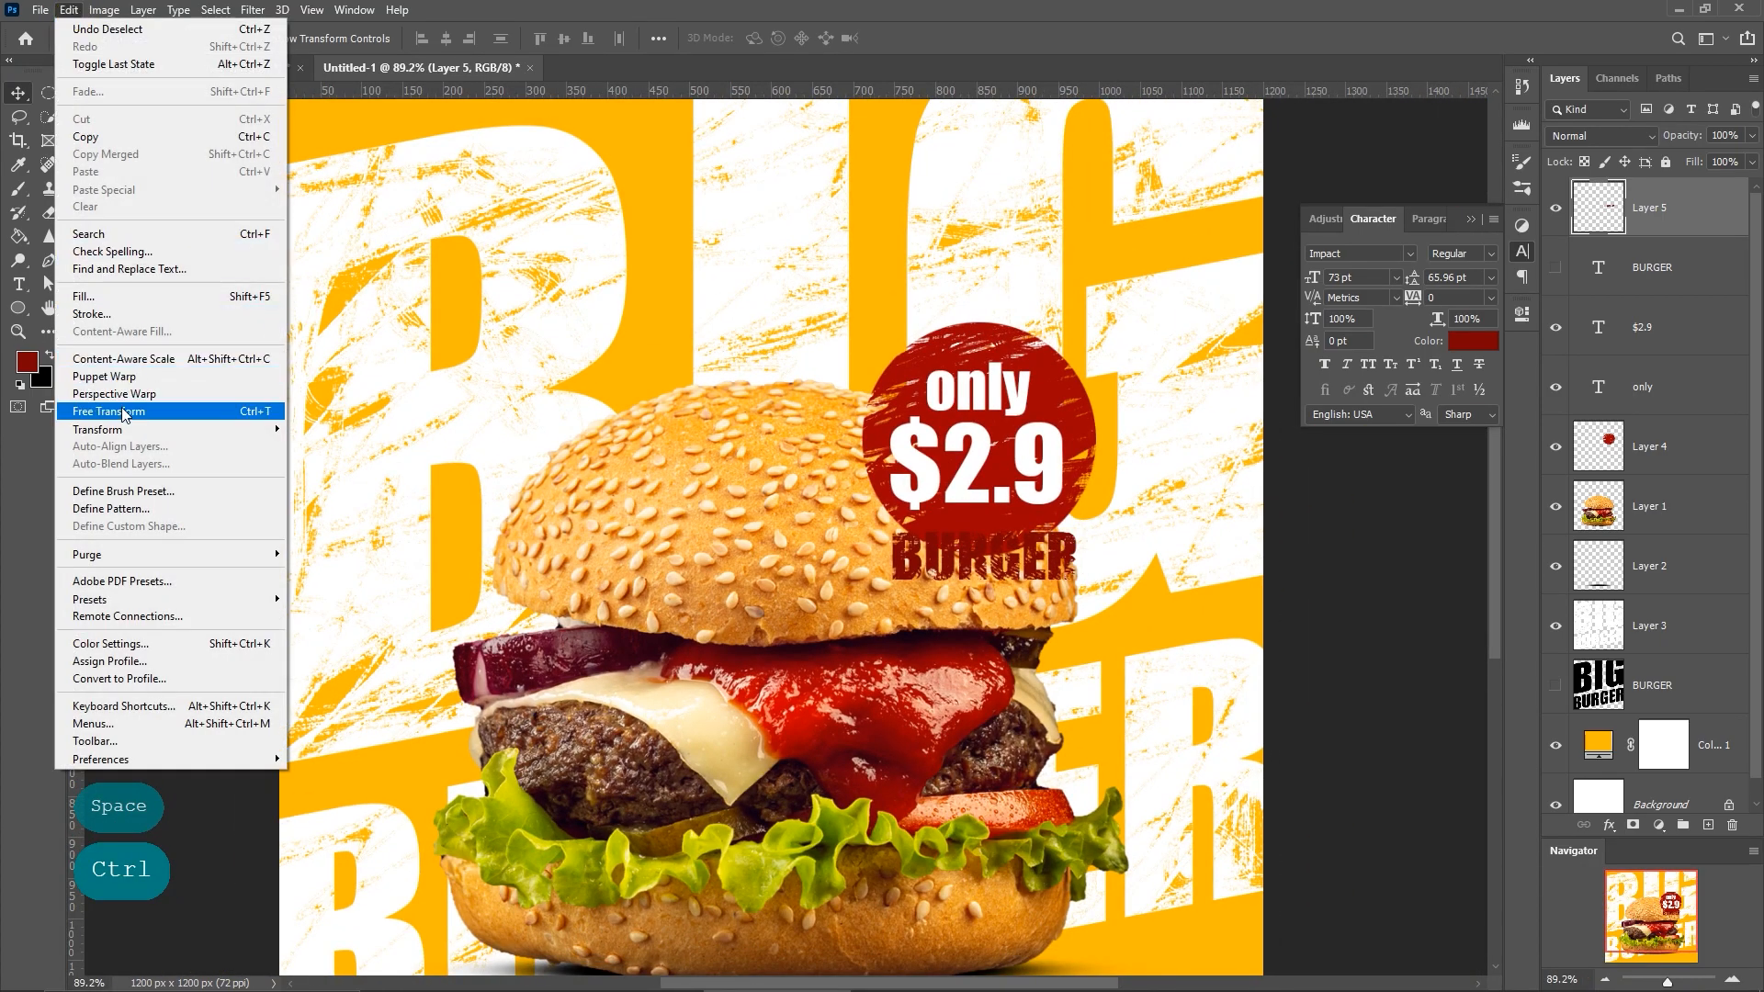
click(120, 405)
right_click(1014, 556)
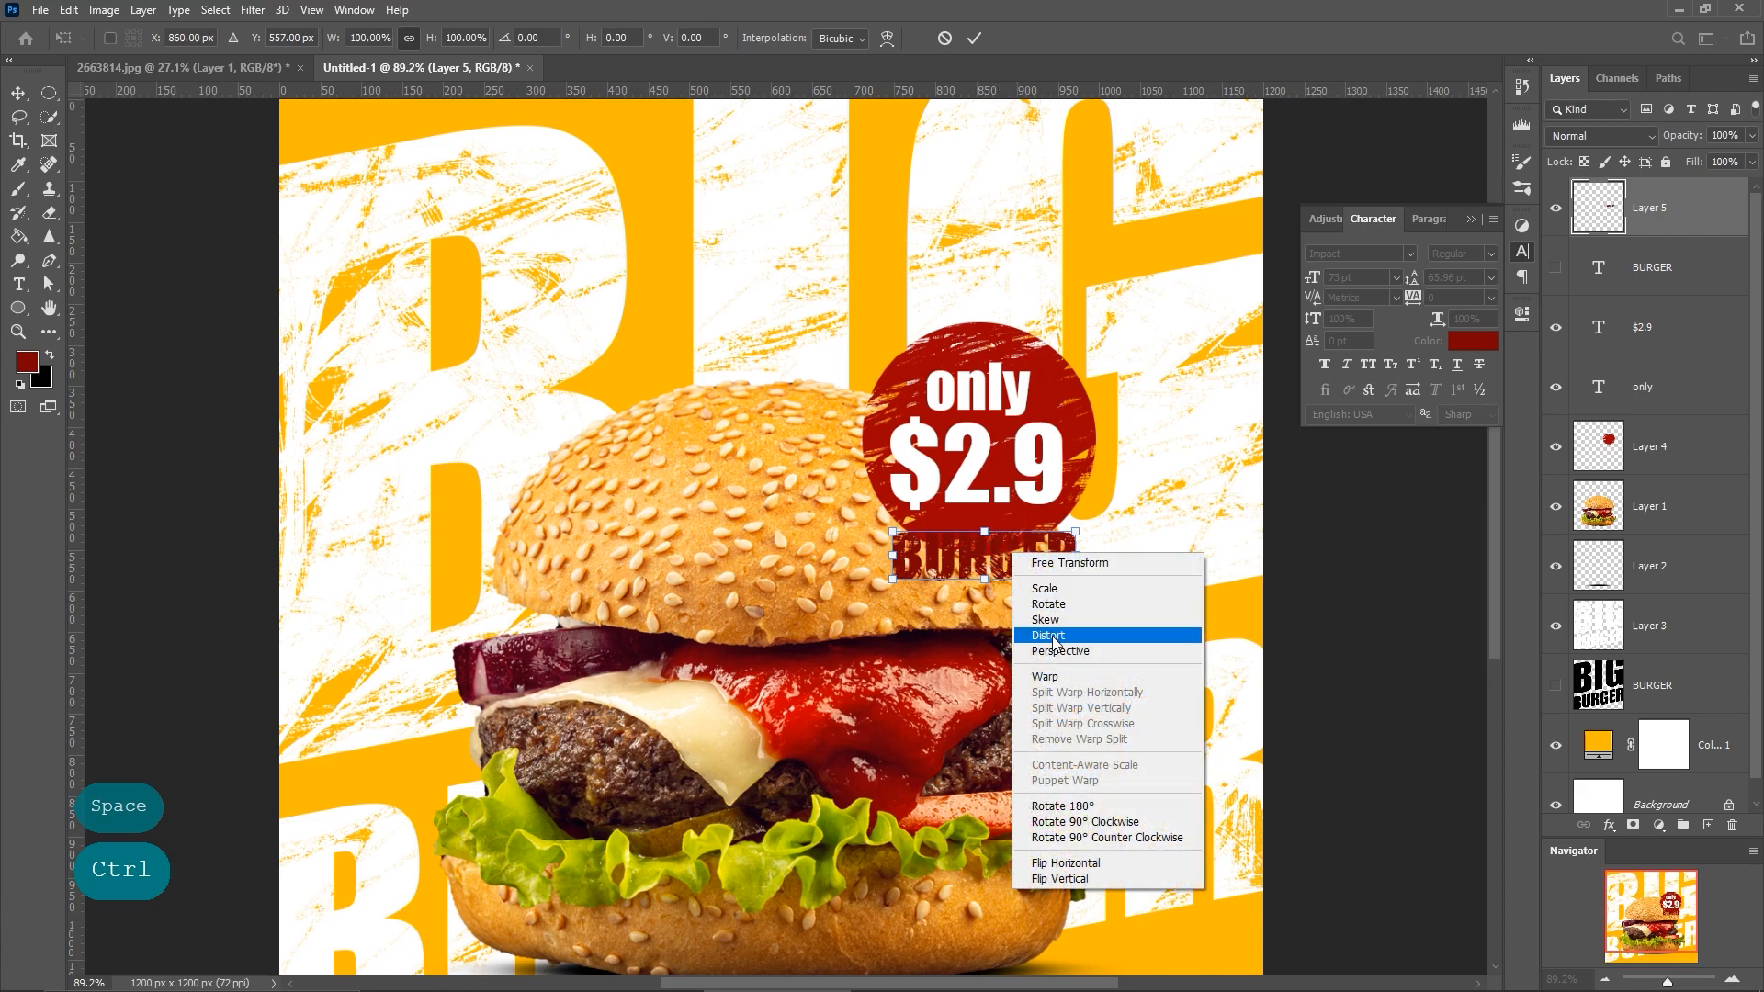
click(1047, 635)
mouse_move(1077, 556)
mouse_down()
mouse_move(1071, 488)
mouse_move(1071, 557)
mouse_up()
Scale the slanted BURGER lettering uniformly to about 165%, extending it beyond the badge's right edge.
right_click(1034, 536)
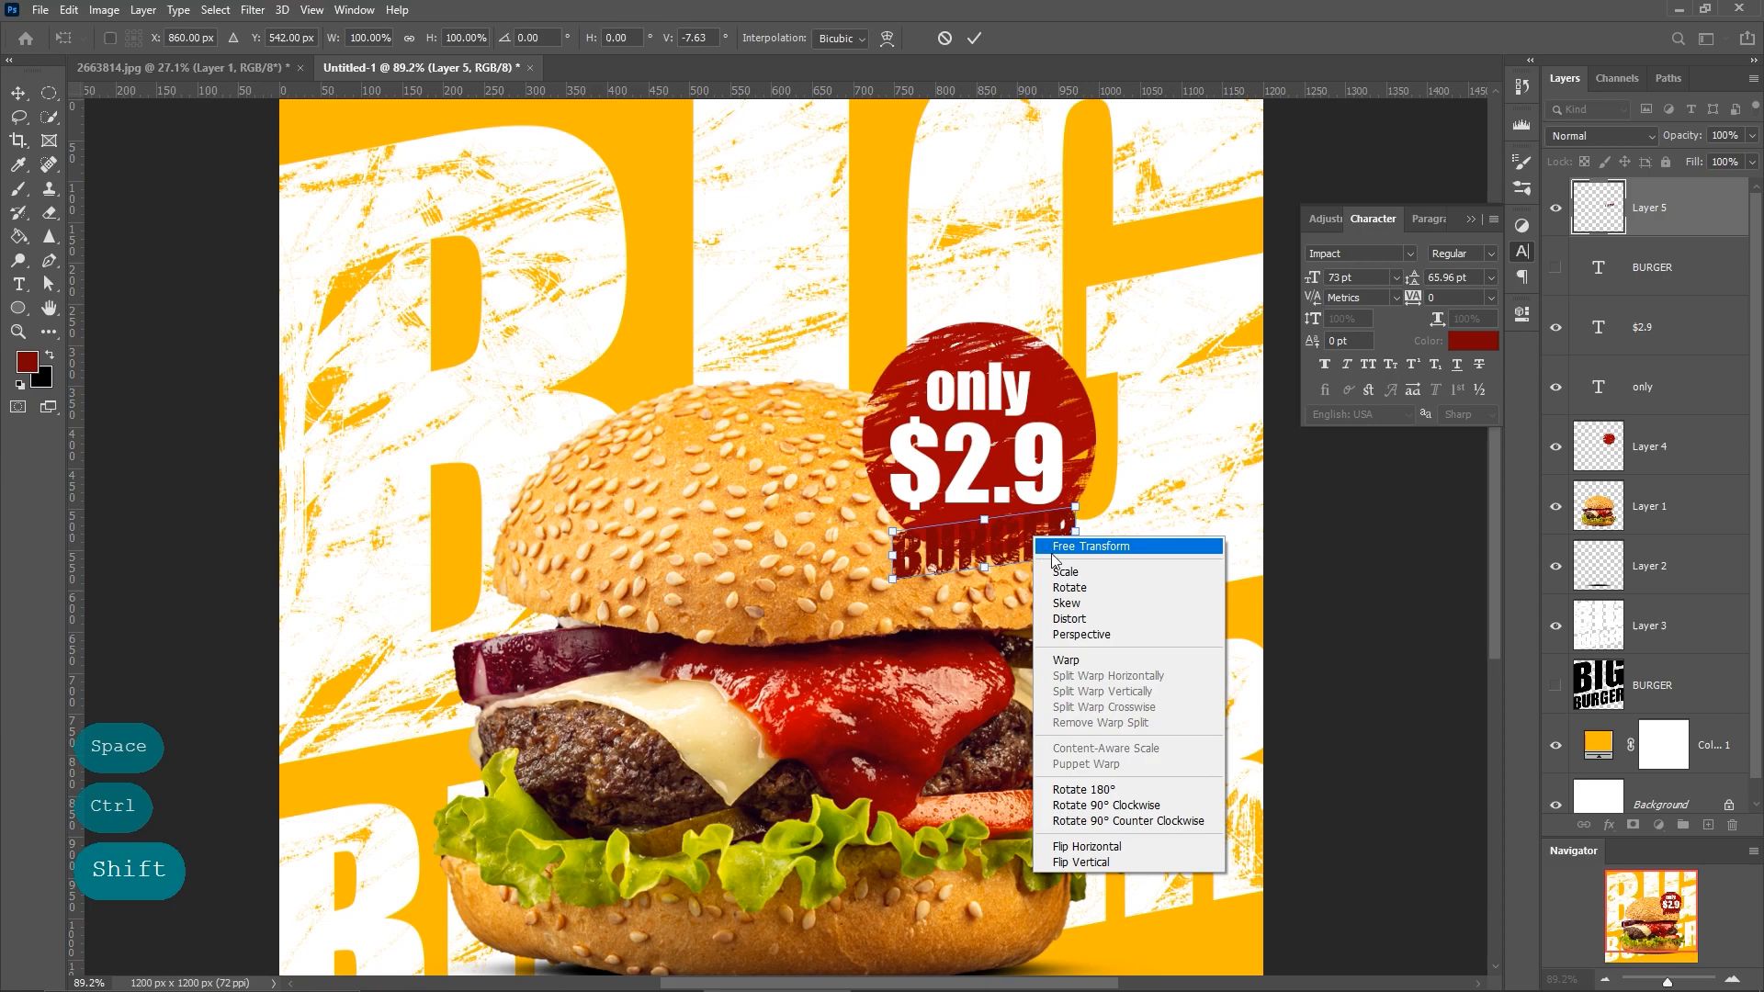
click(1057, 573)
mouse_move(1076, 557)
mouse_down()
mouse_move(1180, 615)
mouse_move(1092, 528)
mouse_up()
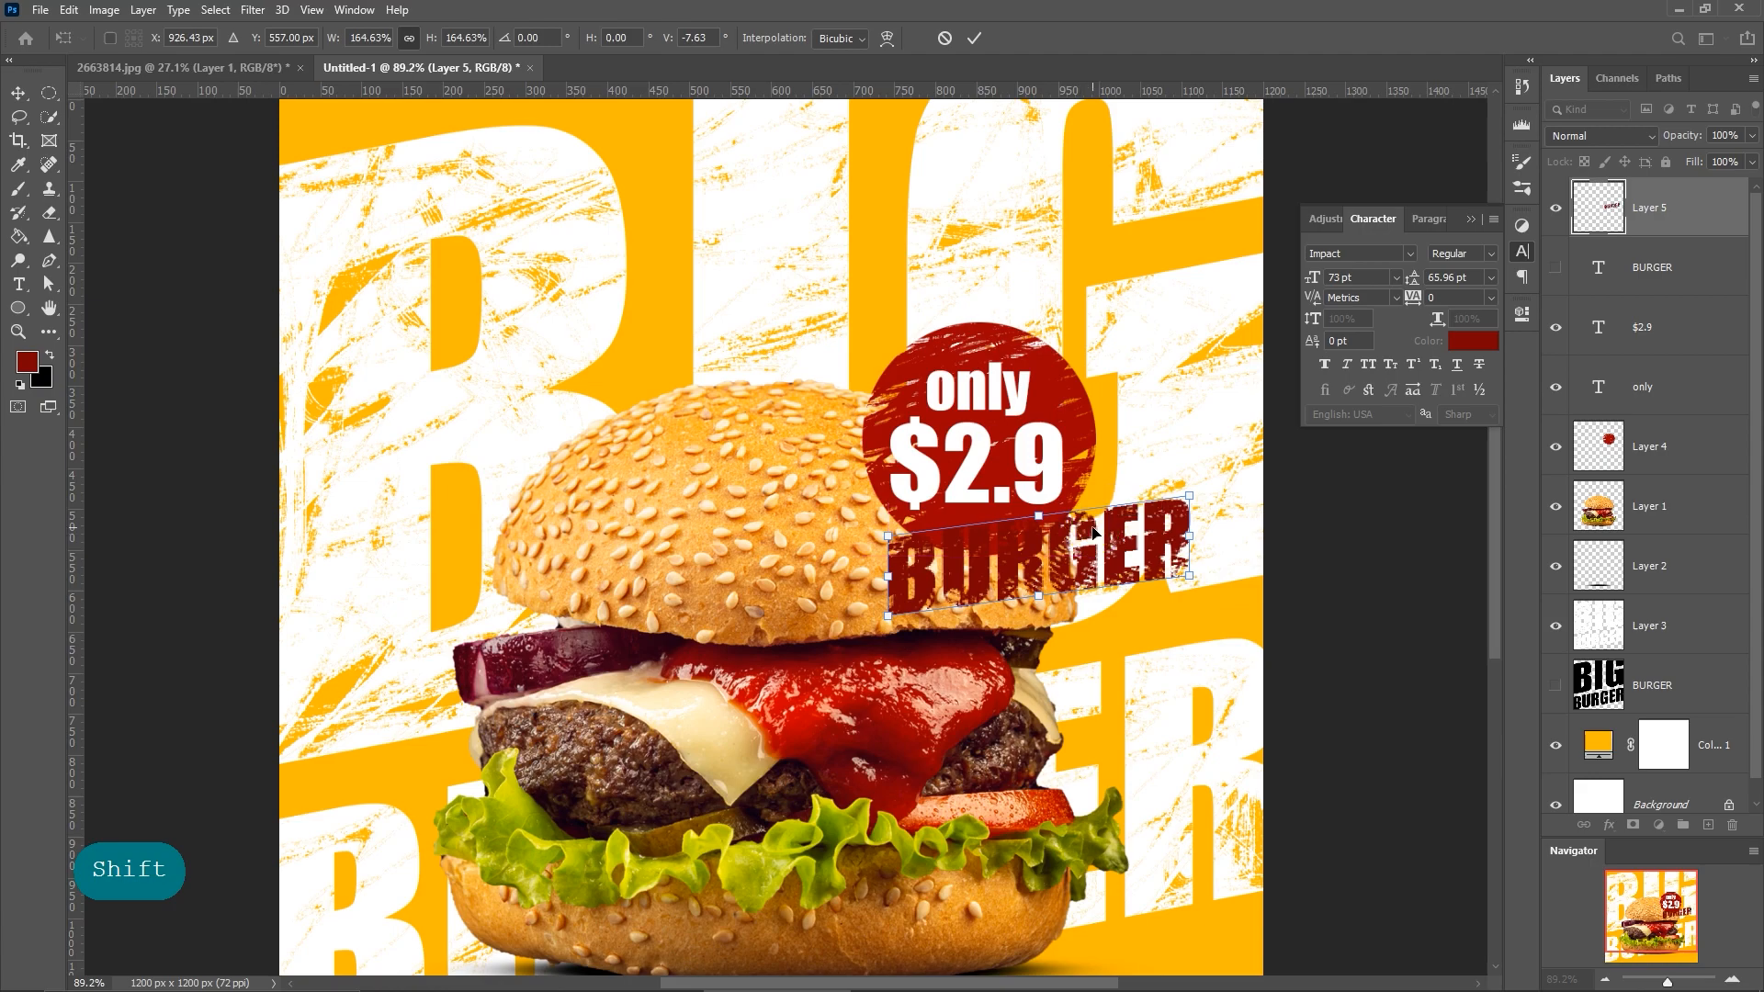
Distort the enlarged BURGER lettering again to steepen its upward slant slightly, and apply the transform.
right_click(1130, 534)
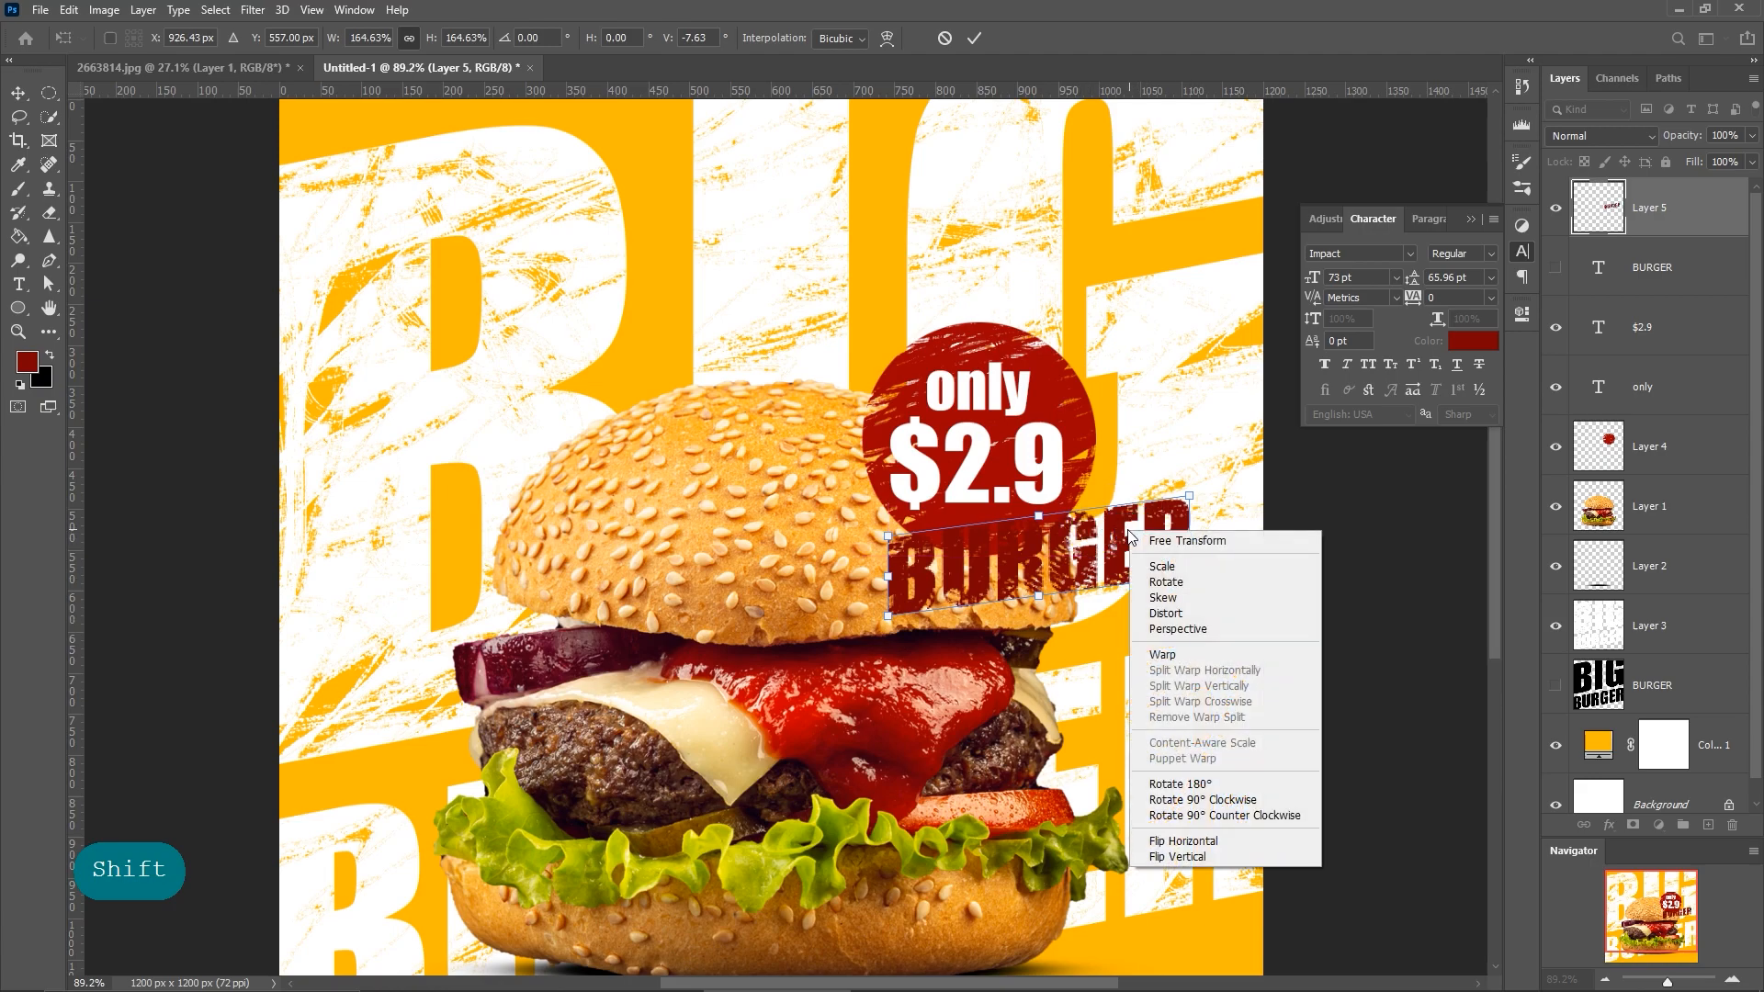
click(1159, 610)
drag(1191, 540, 1017, 560)
key(shift)
click(971, 41)
ctrl+click(1166, 570)
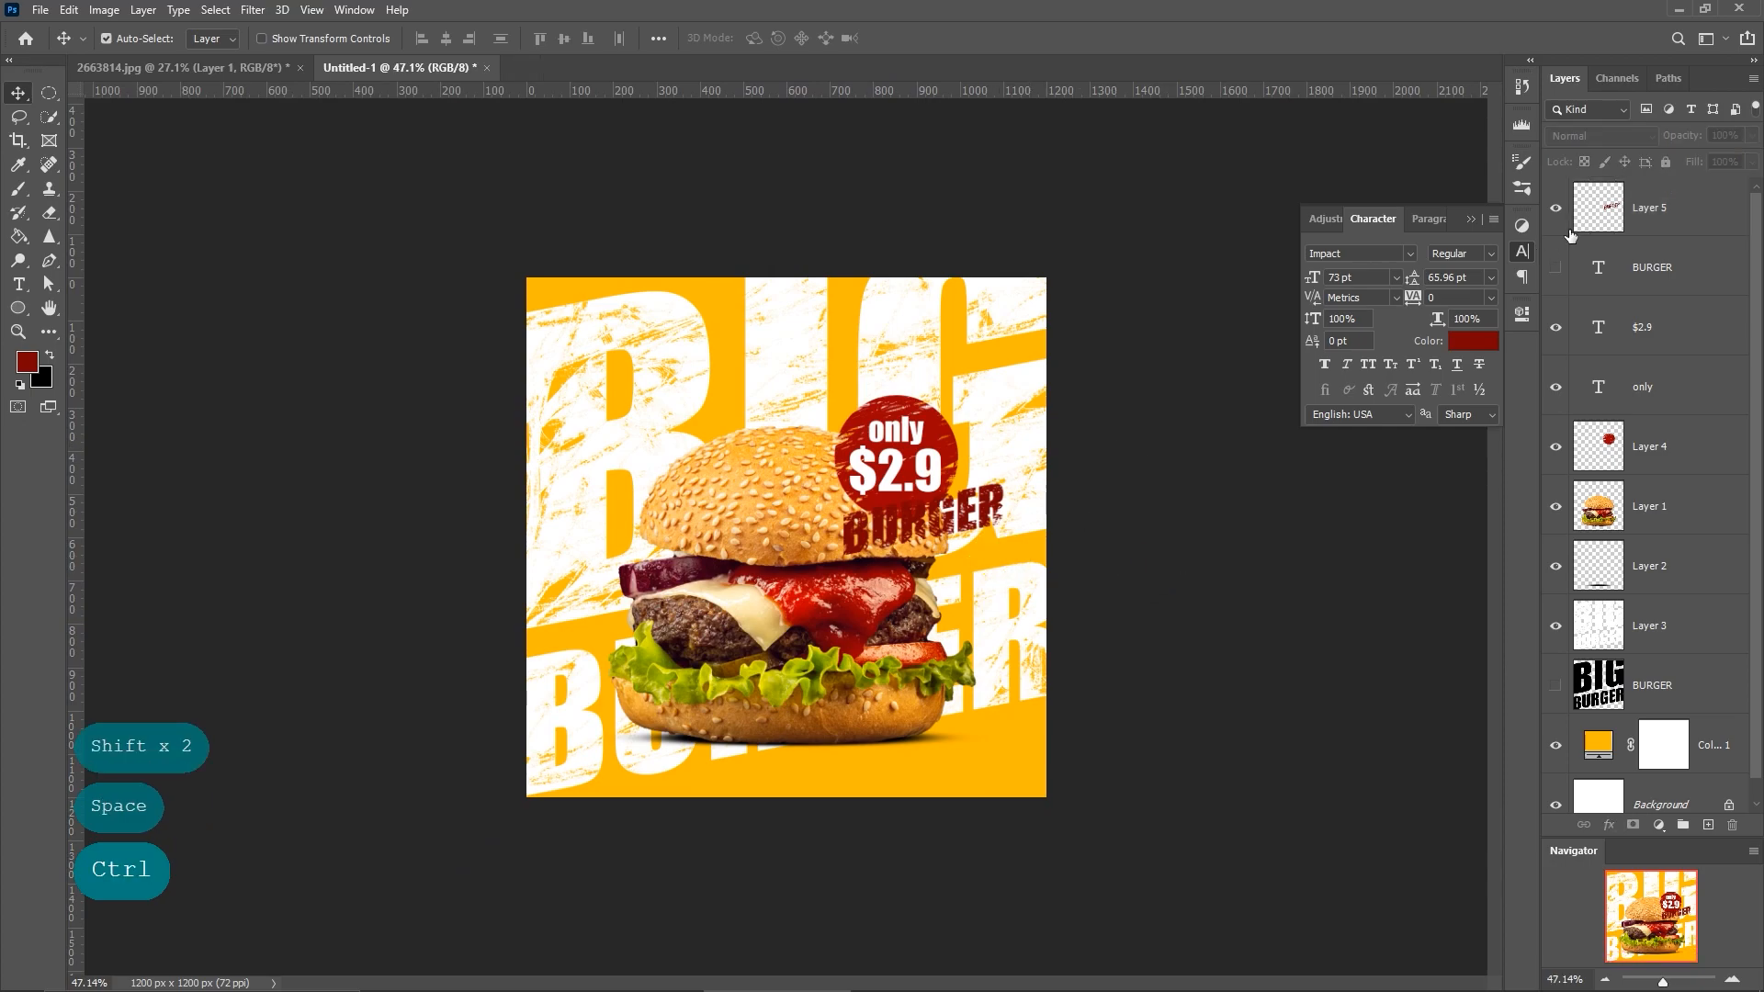
Add a Curves adjustment layer above the painted BURGER lettering and raise its RGB curve in the highlights and shadows.
click(1651, 206)
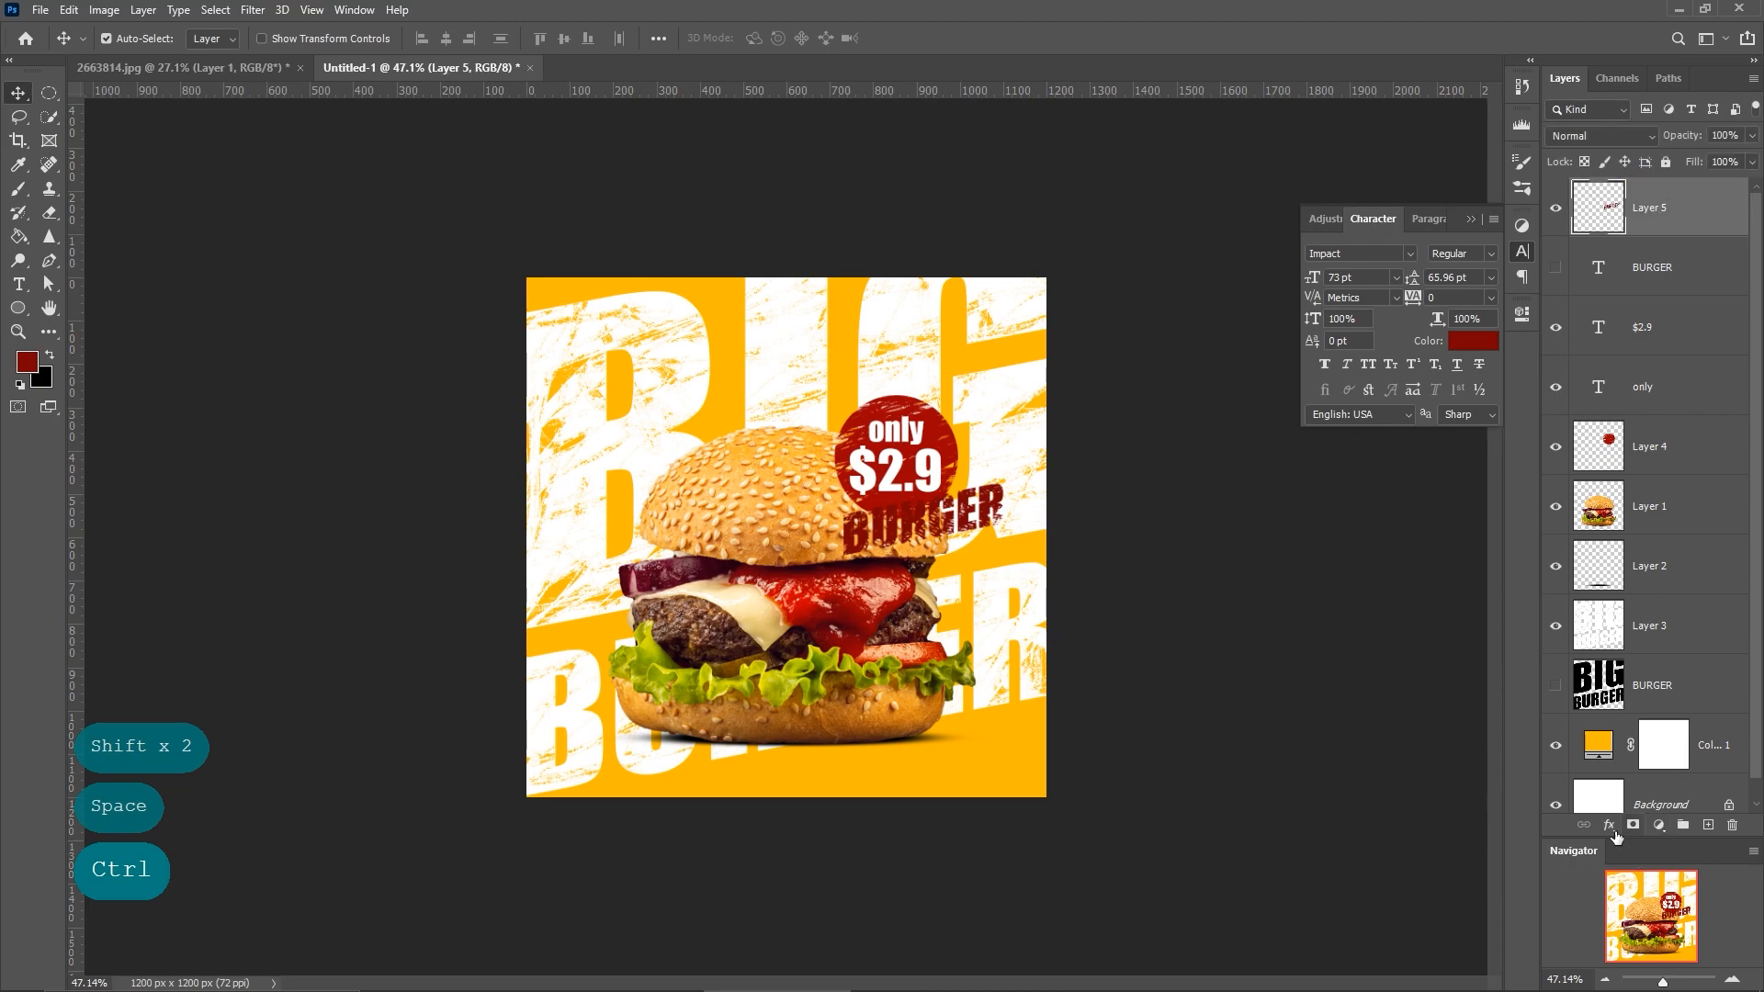
click(1656, 825)
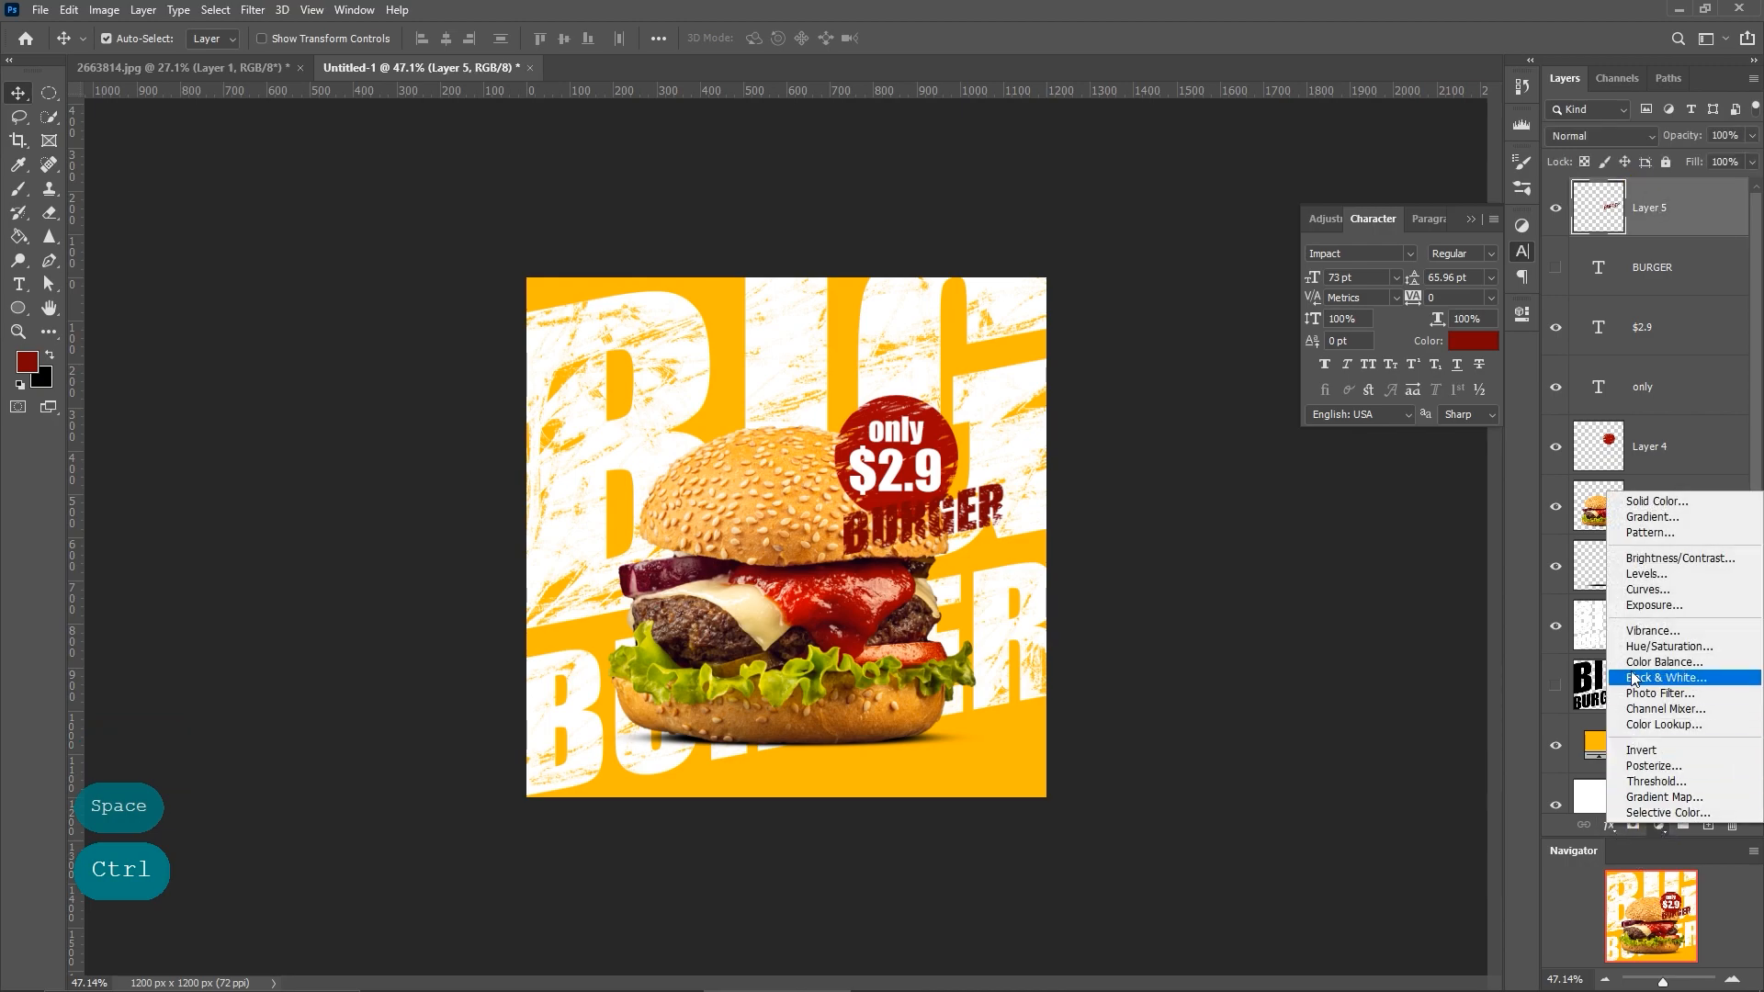
click(1630, 589)
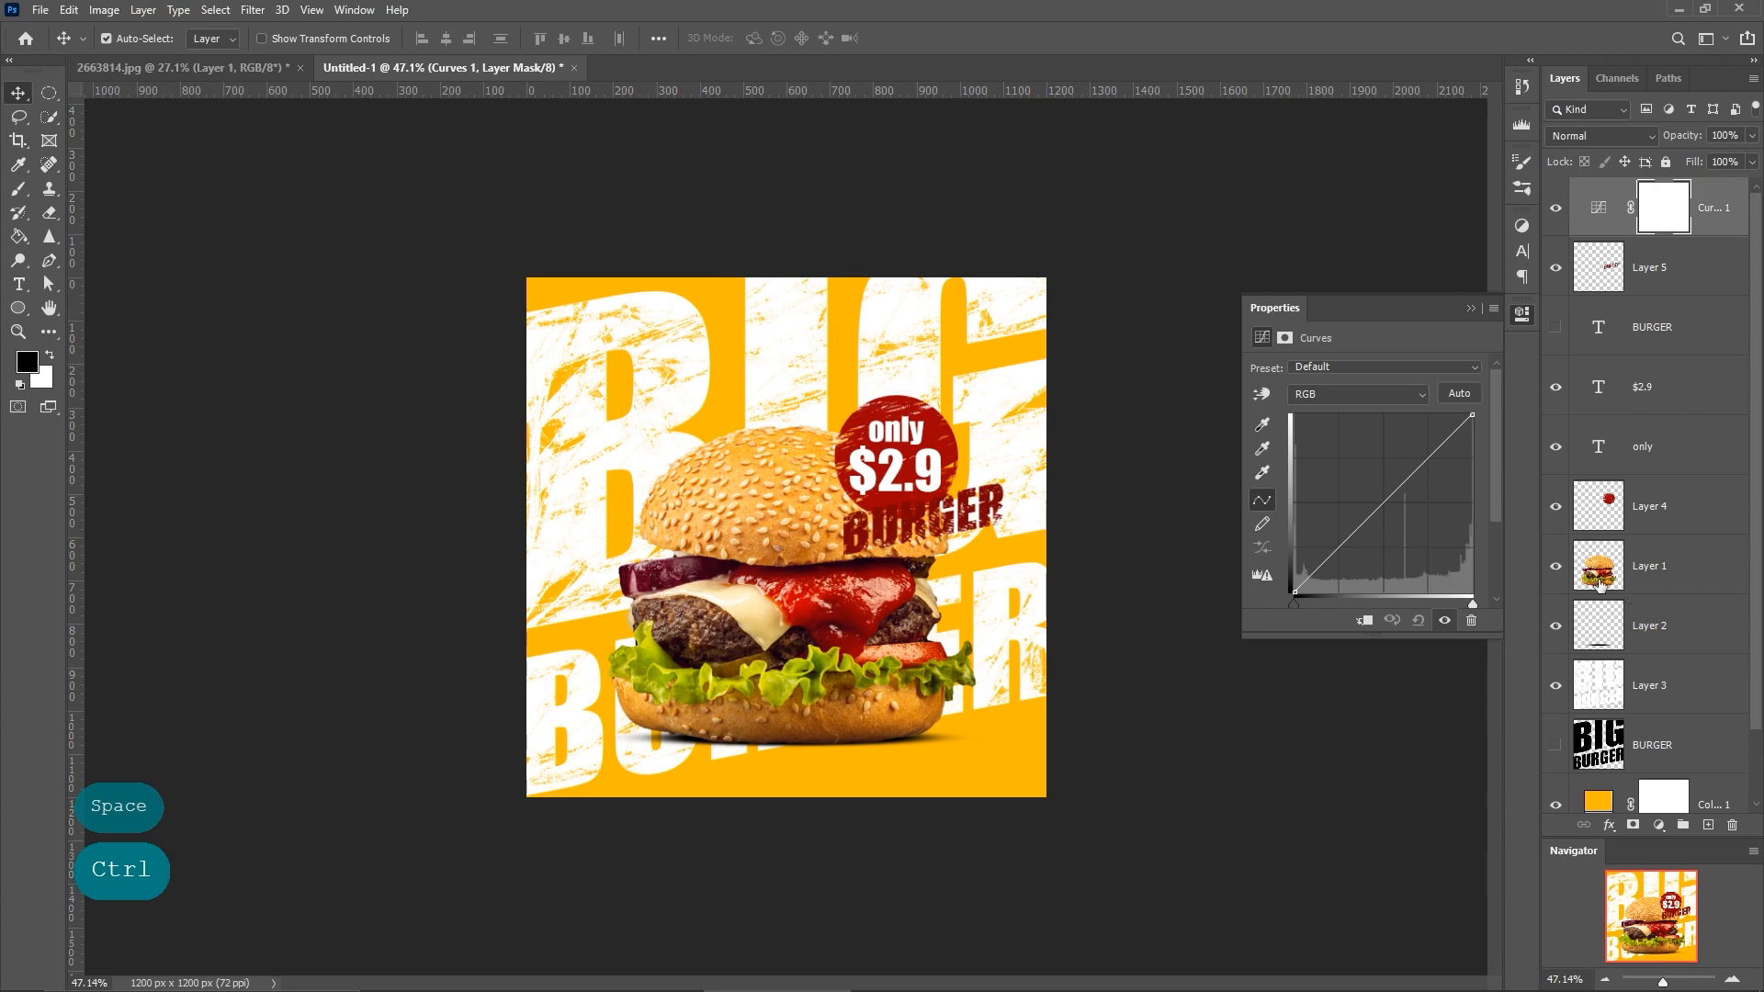
click(1434, 450)
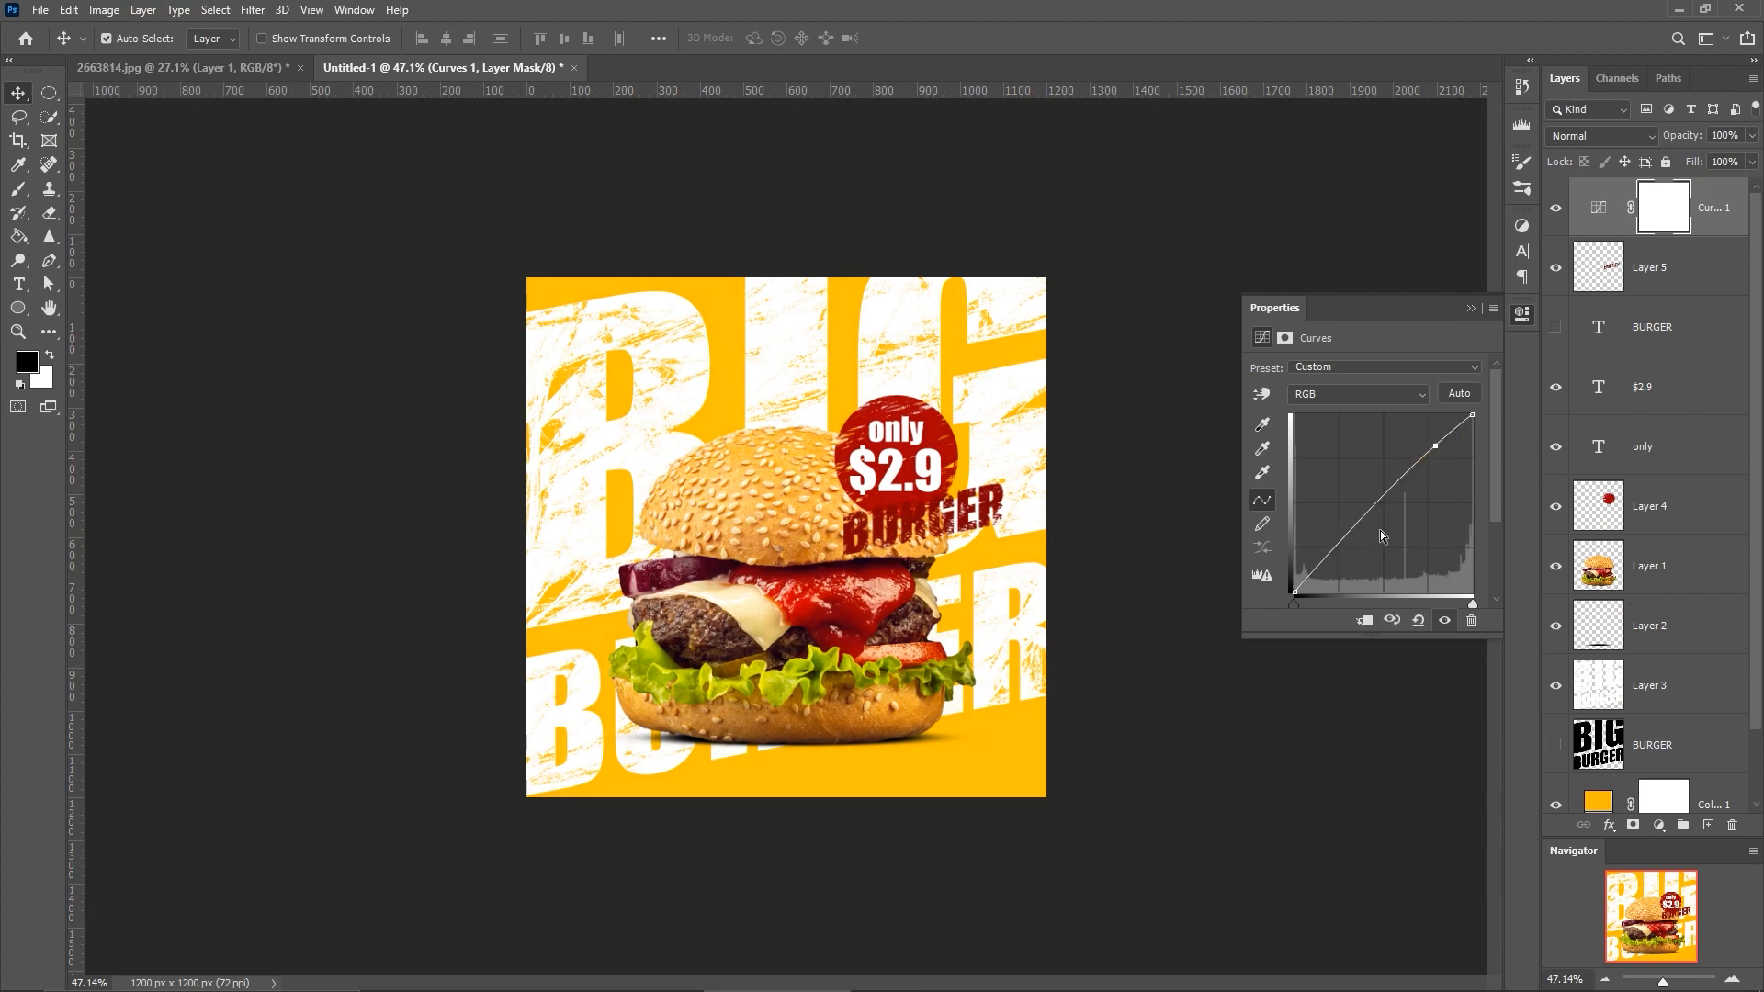
click(1329, 558)
drag(1325, 557, 1323, 555)
click(1323, 552)
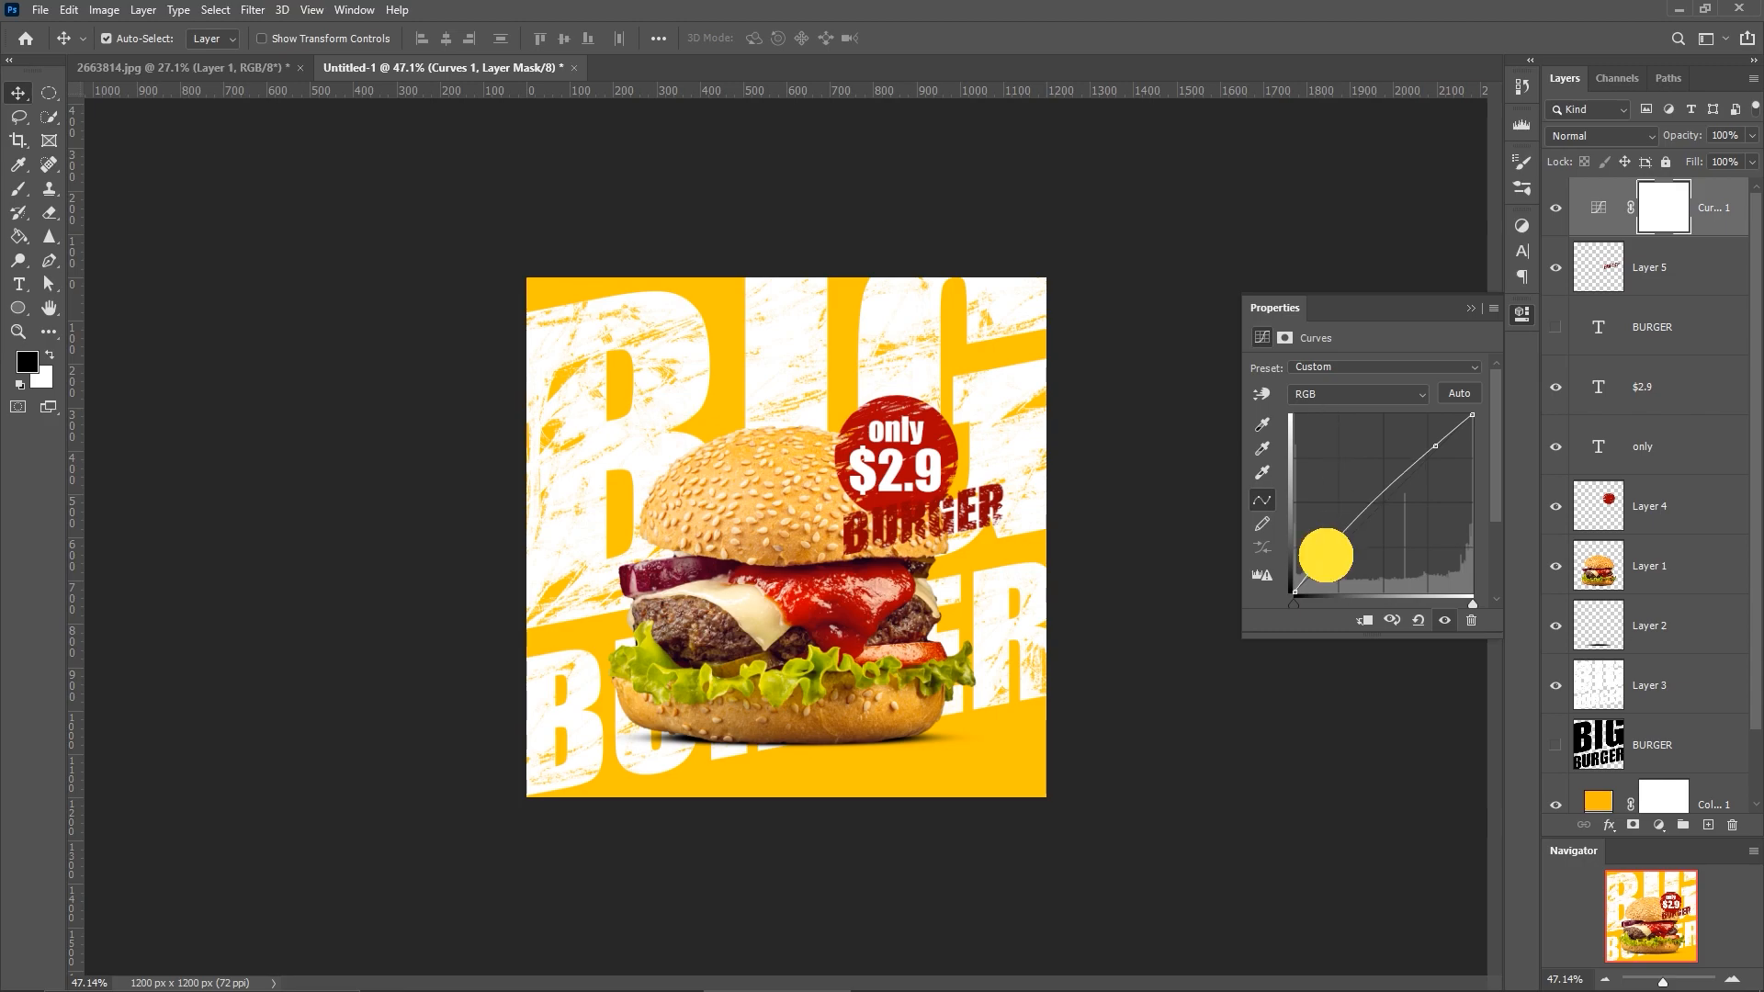
Raise the Red channel's curve in the highlights of the Curves adjustment, adding a second point in the shadows.
click(1324, 395)
click(1323, 418)
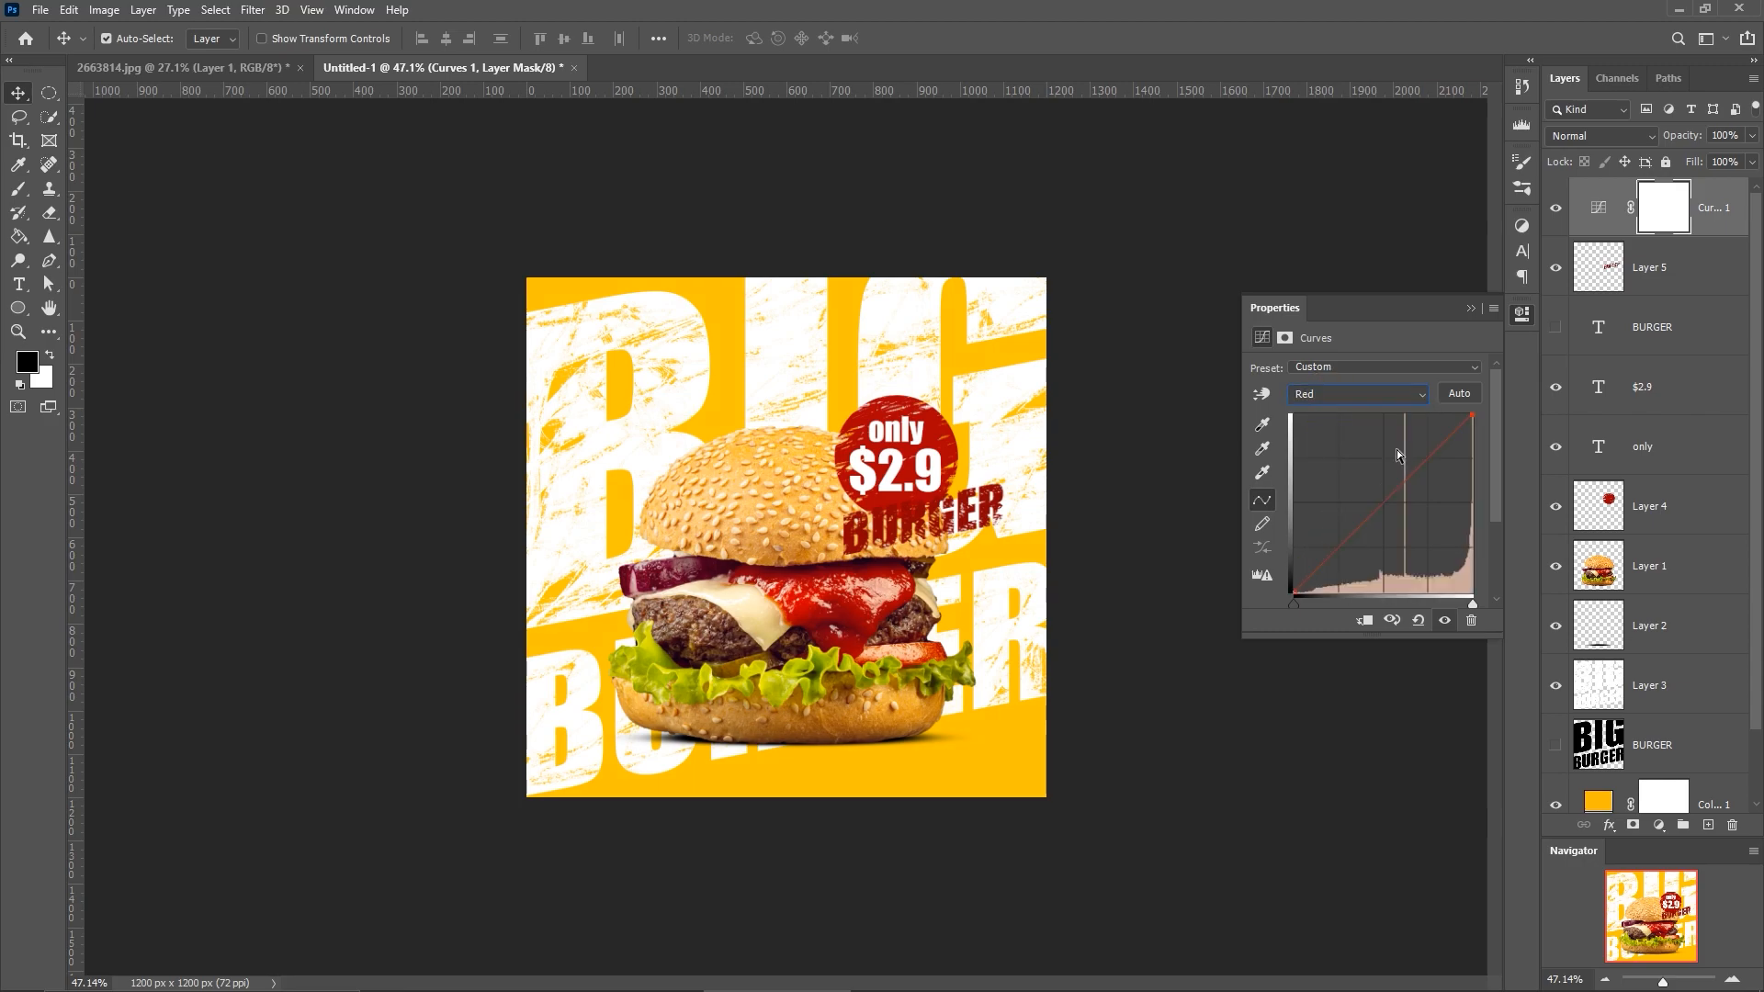
click(1425, 454)
drag(1424, 454, 1418, 449)
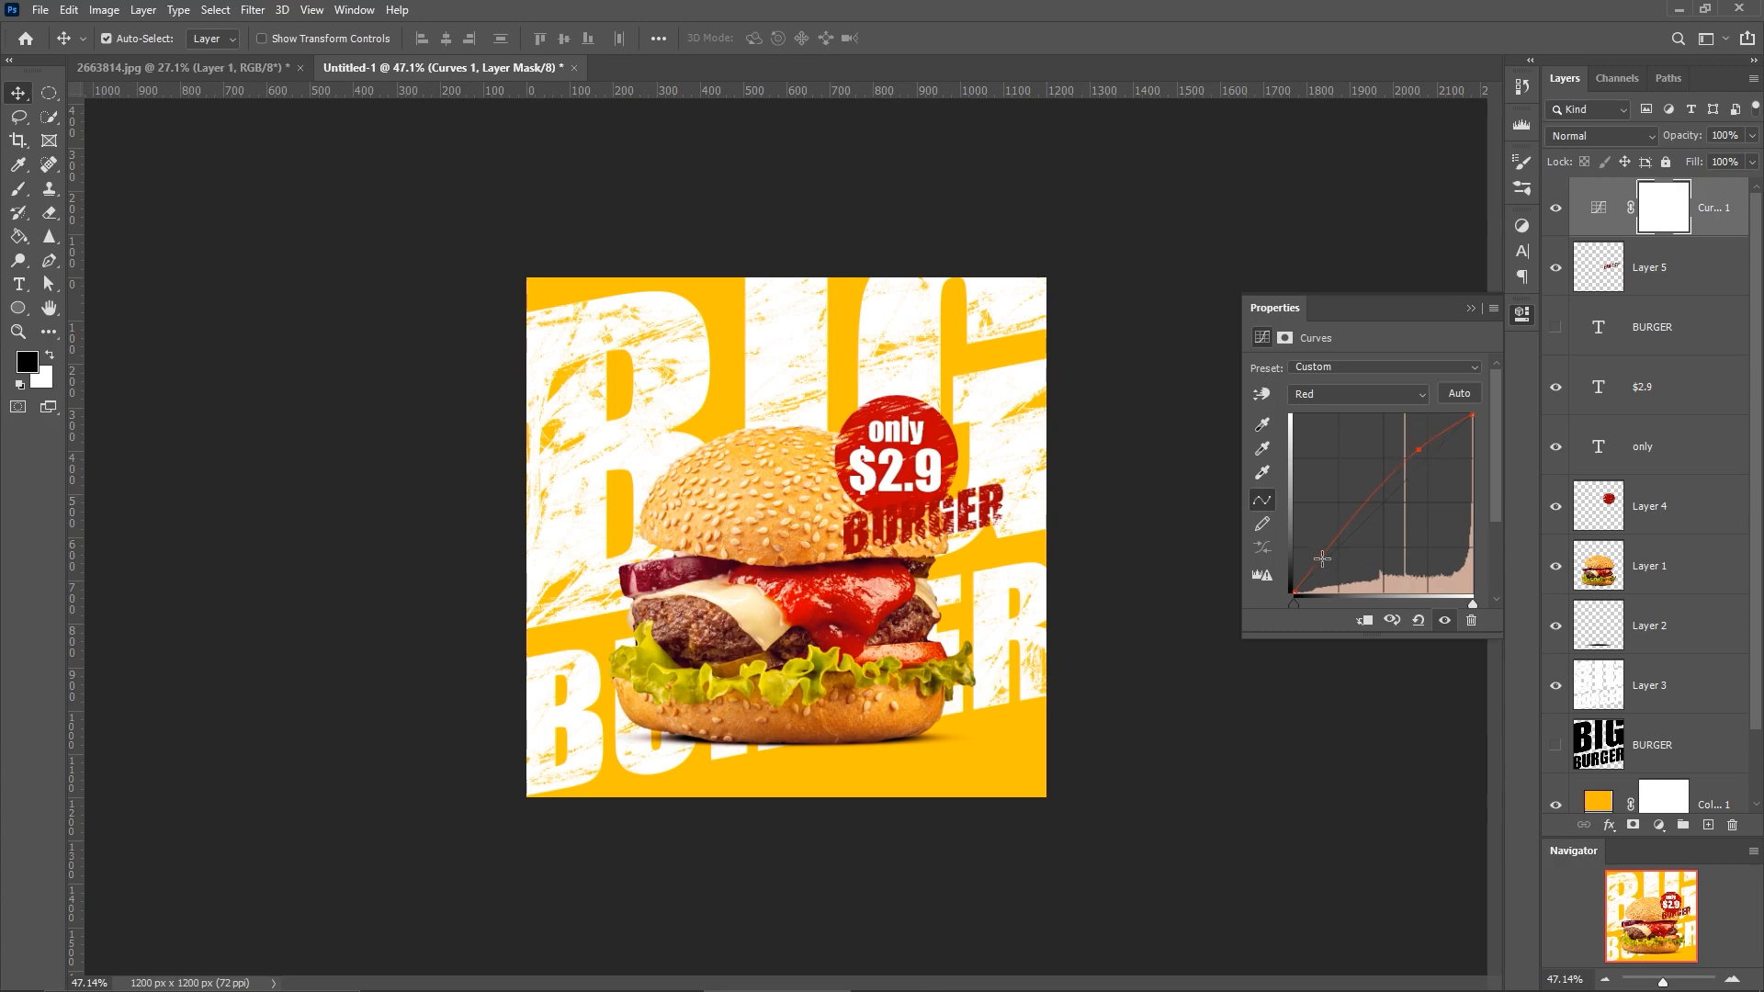
drag(1319, 555, 1322, 555)
Lower the Blue channel's curve slightly in the highlights and close the Curves settings.
click(1338, 393)
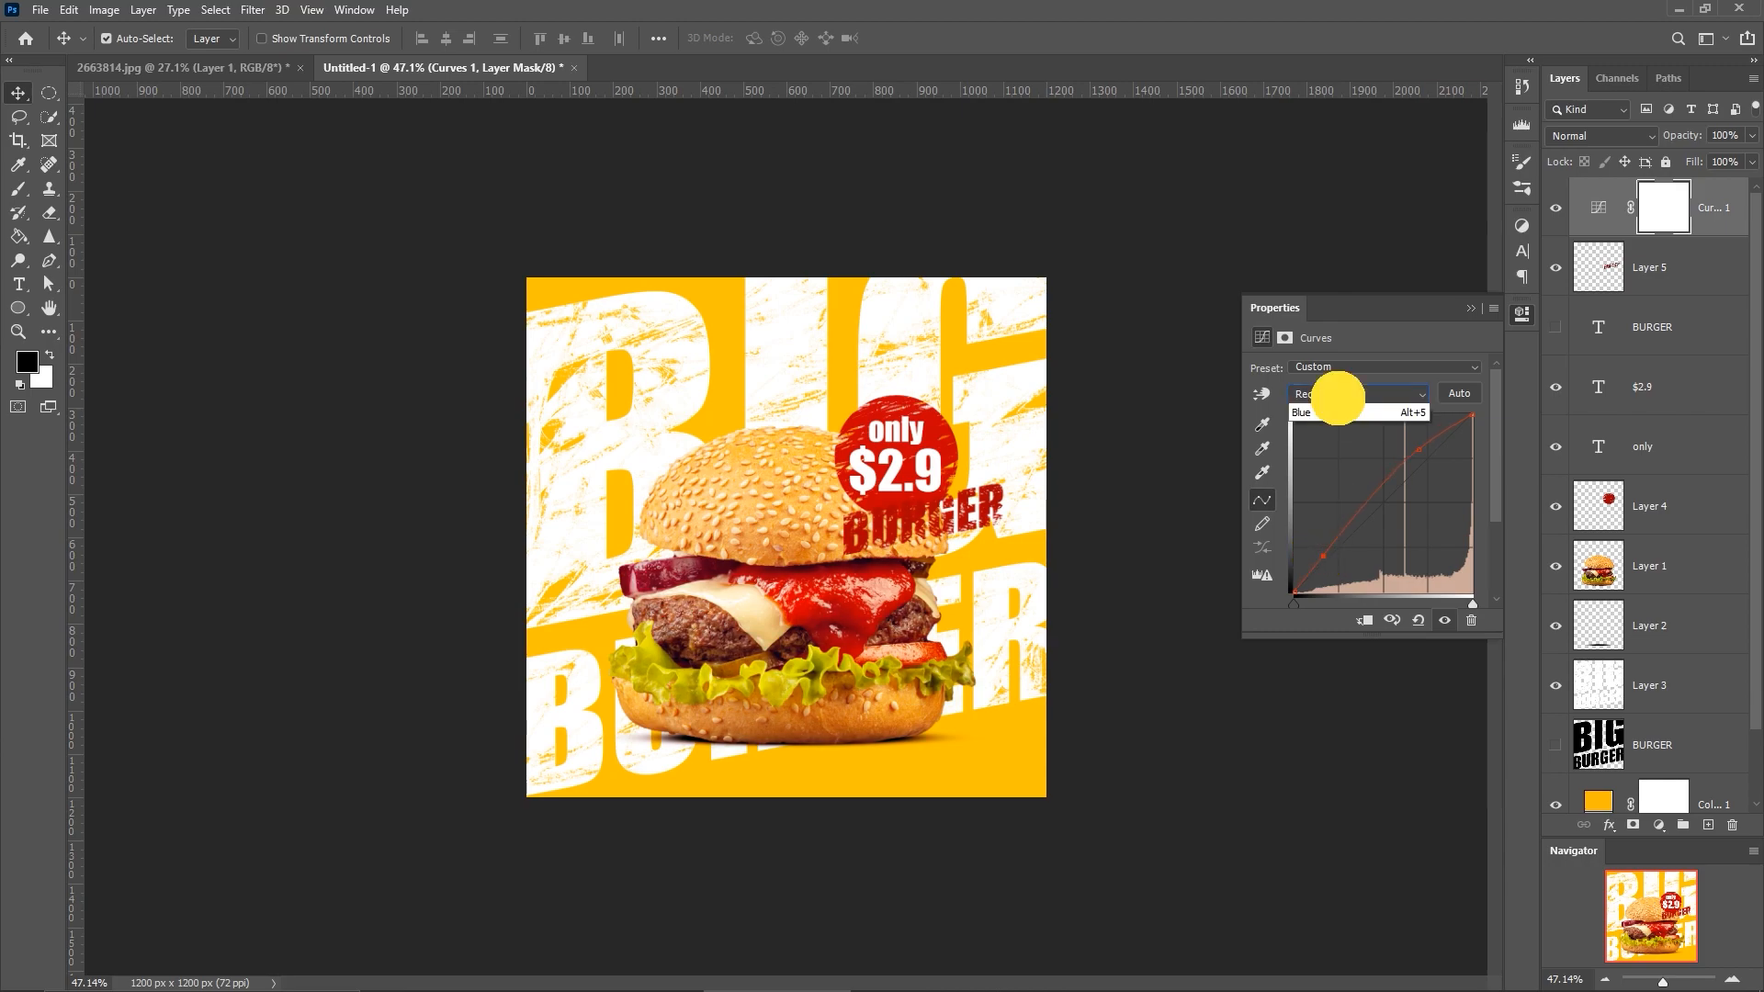
click(1332, 459)
drag(1421, 456, 1431, 461)
click(1465, 309)
Change the background colour fill layer to a deeper orange, #ff9c00, and deselect the layer.
scroll(1644, 597, down, 1)
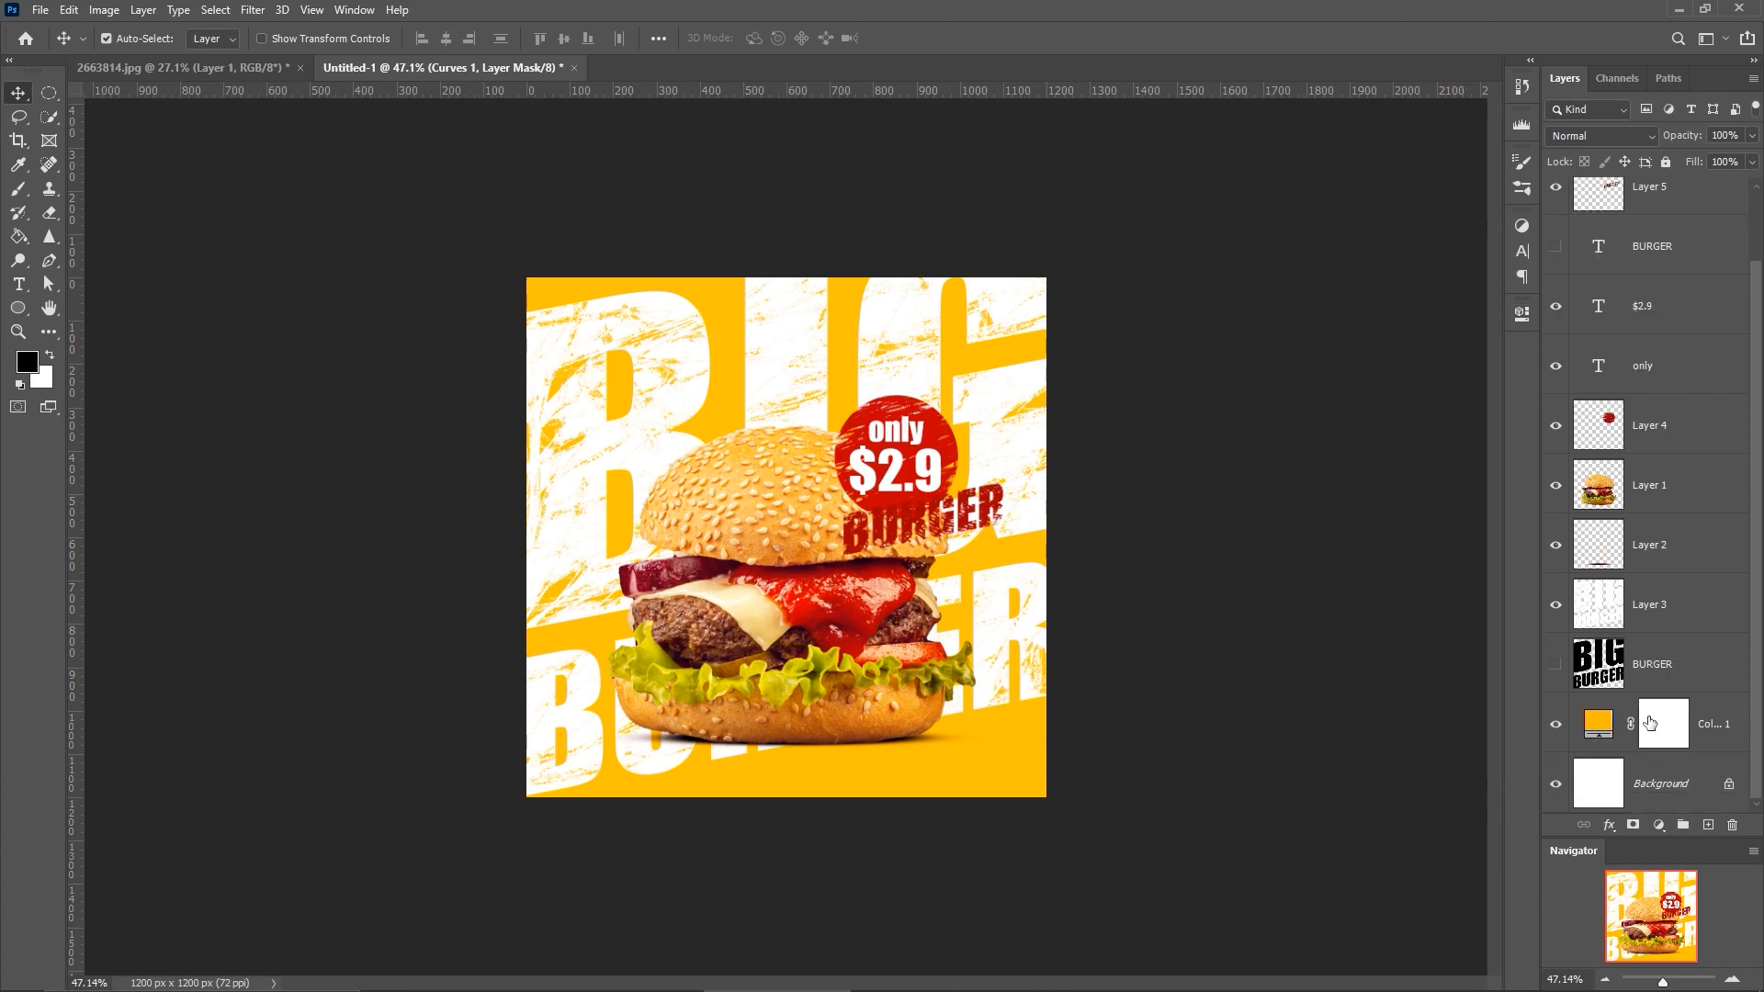
click(1601, 723)
double_click(1601, 723)
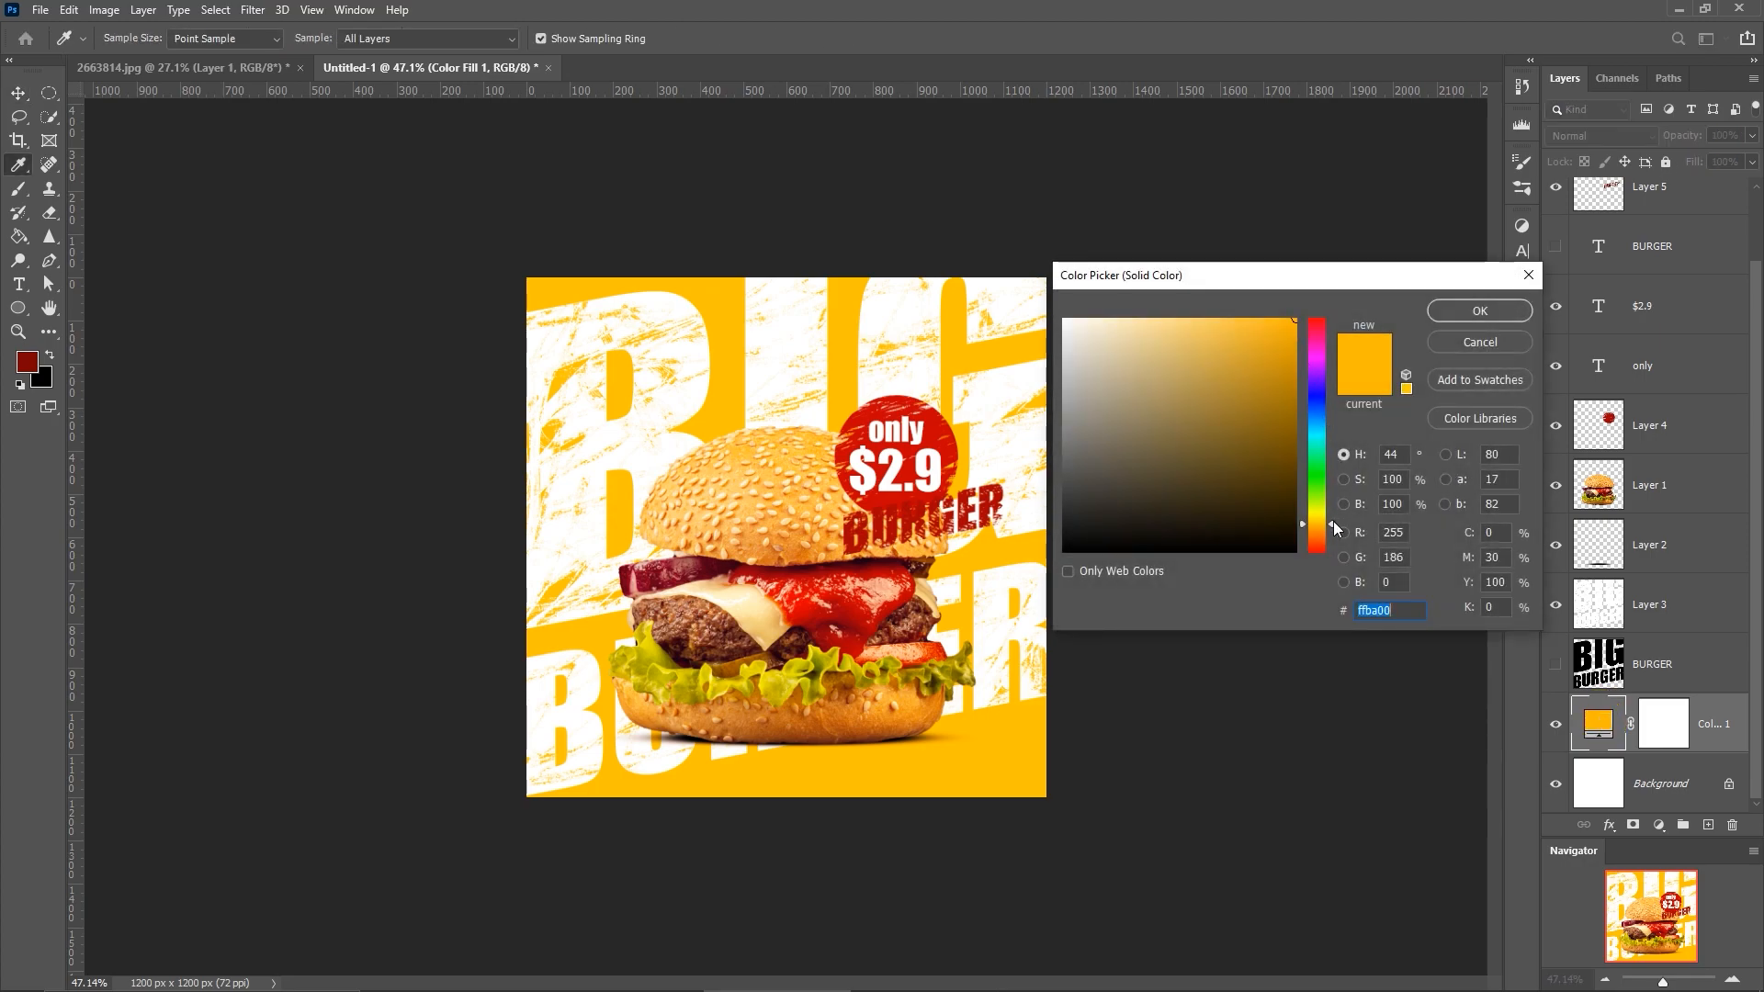
drag(1332, 520, 1330, 528)
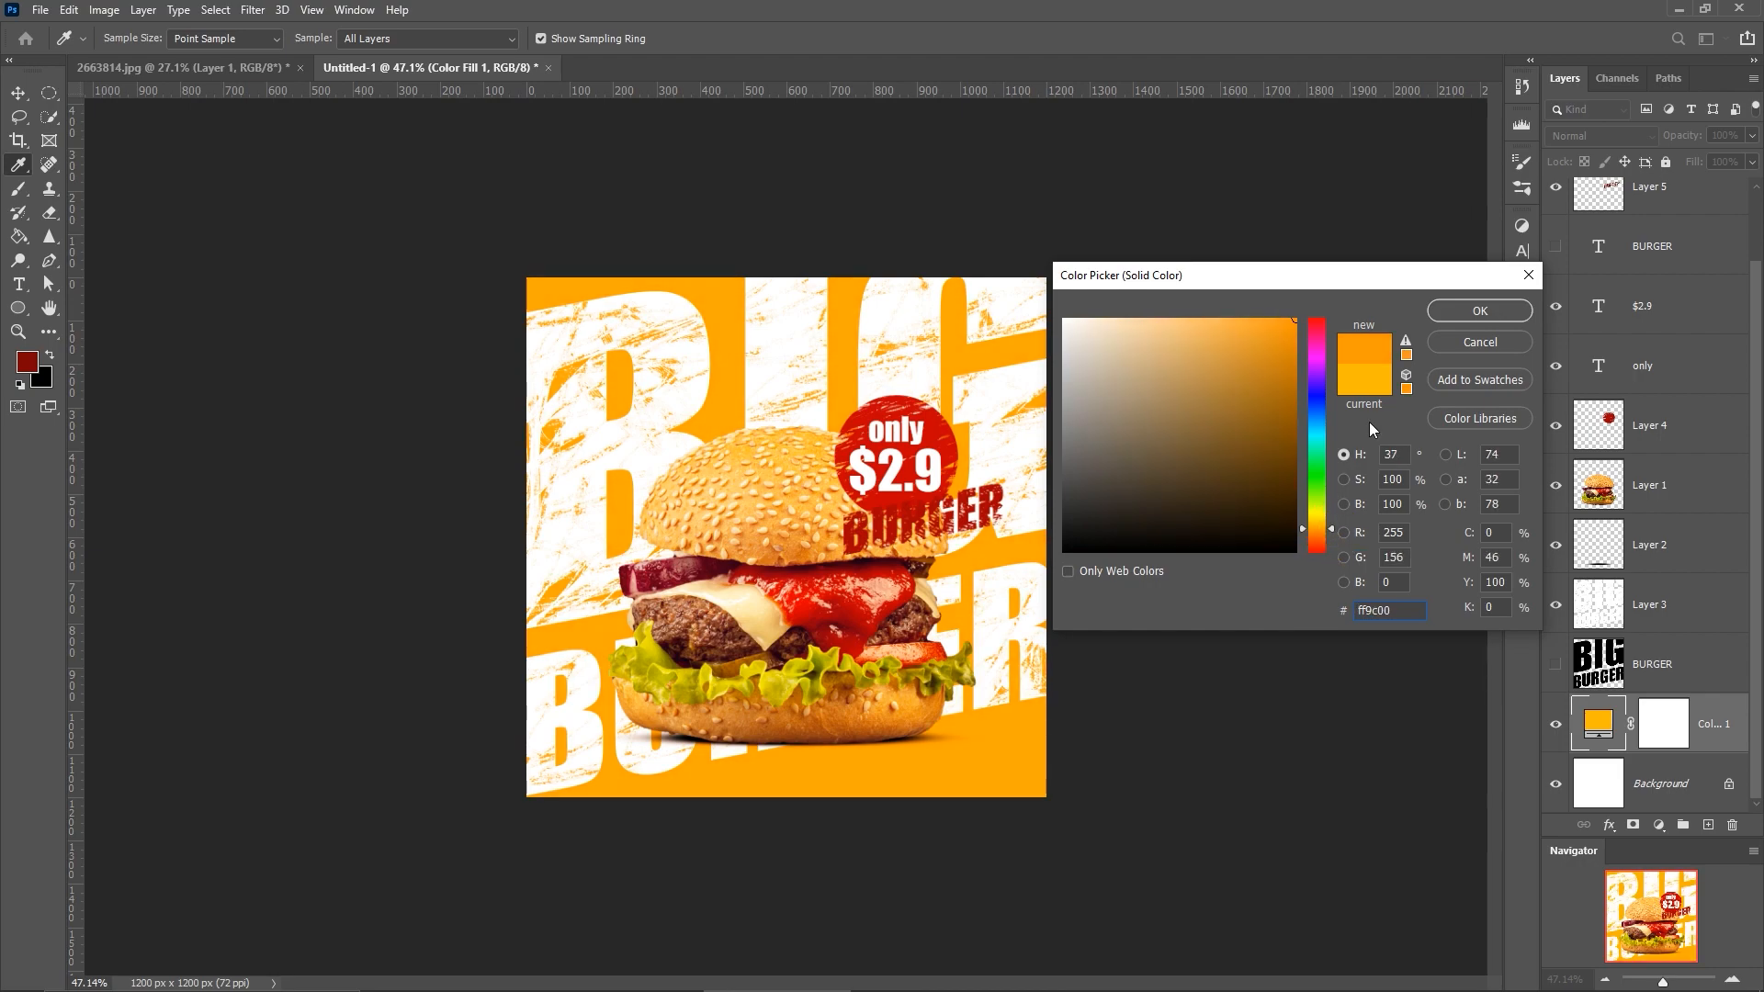
click(1448, 317)
click(1272, 498)
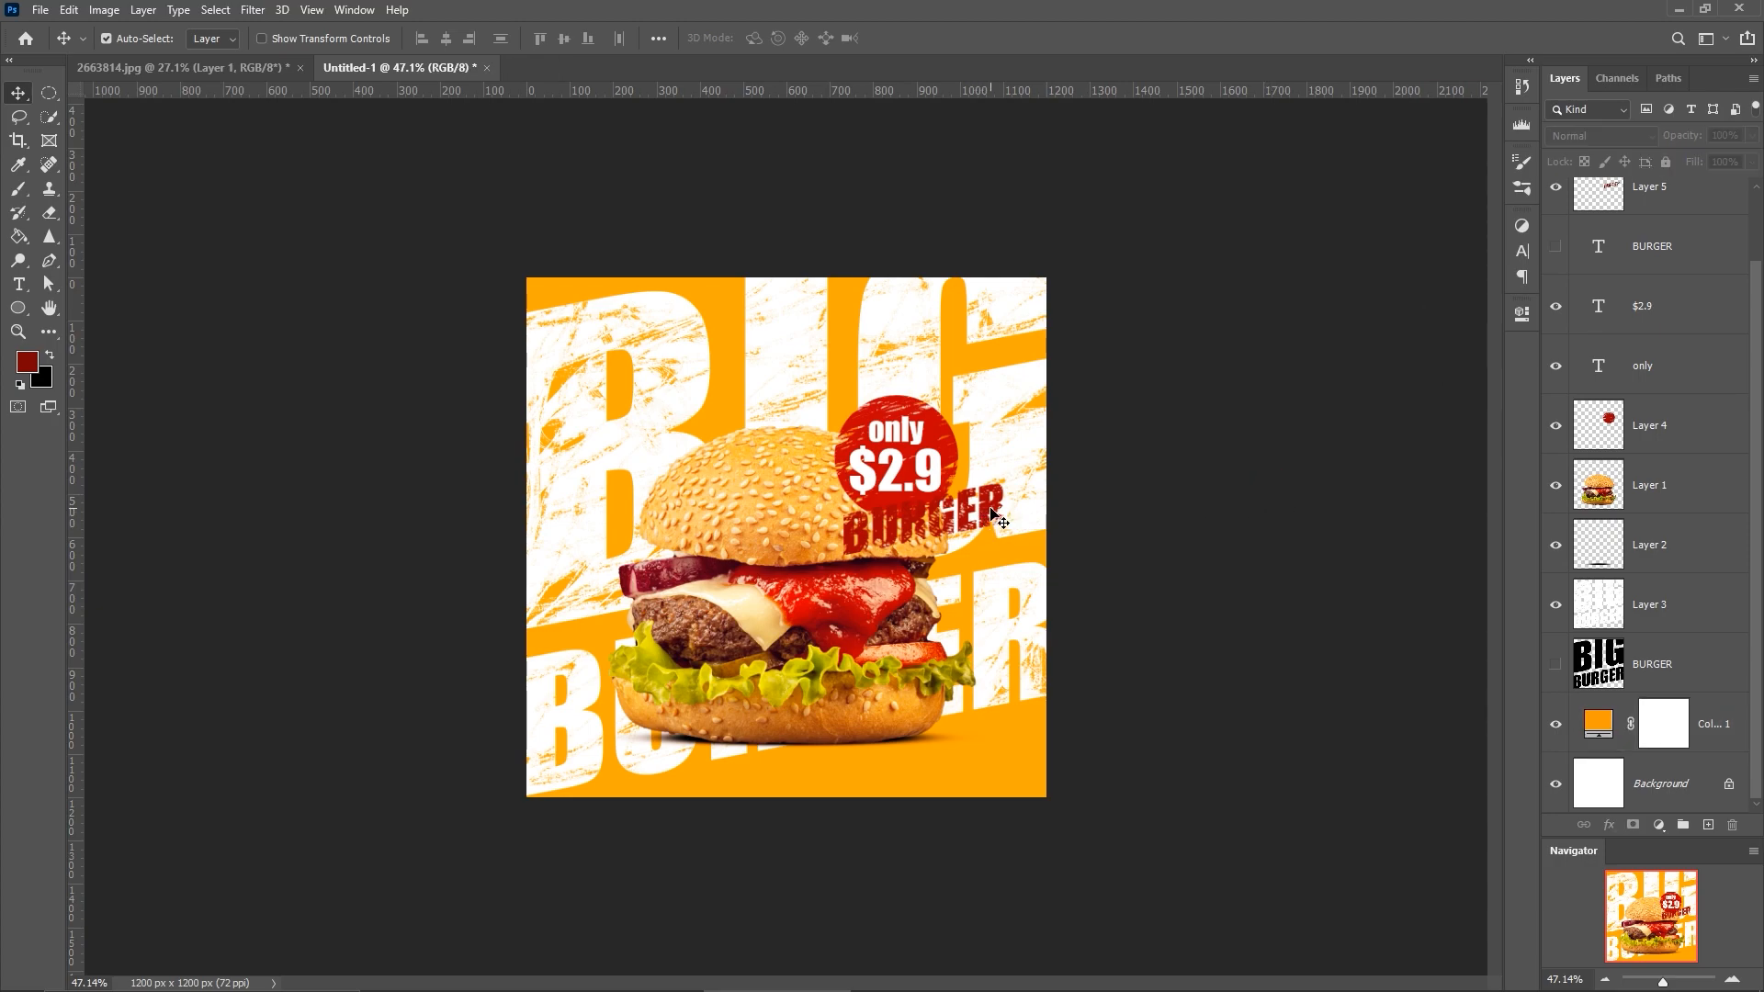
drag(989, 513, 965, 515)
key(ctrl)
key(ctrl)
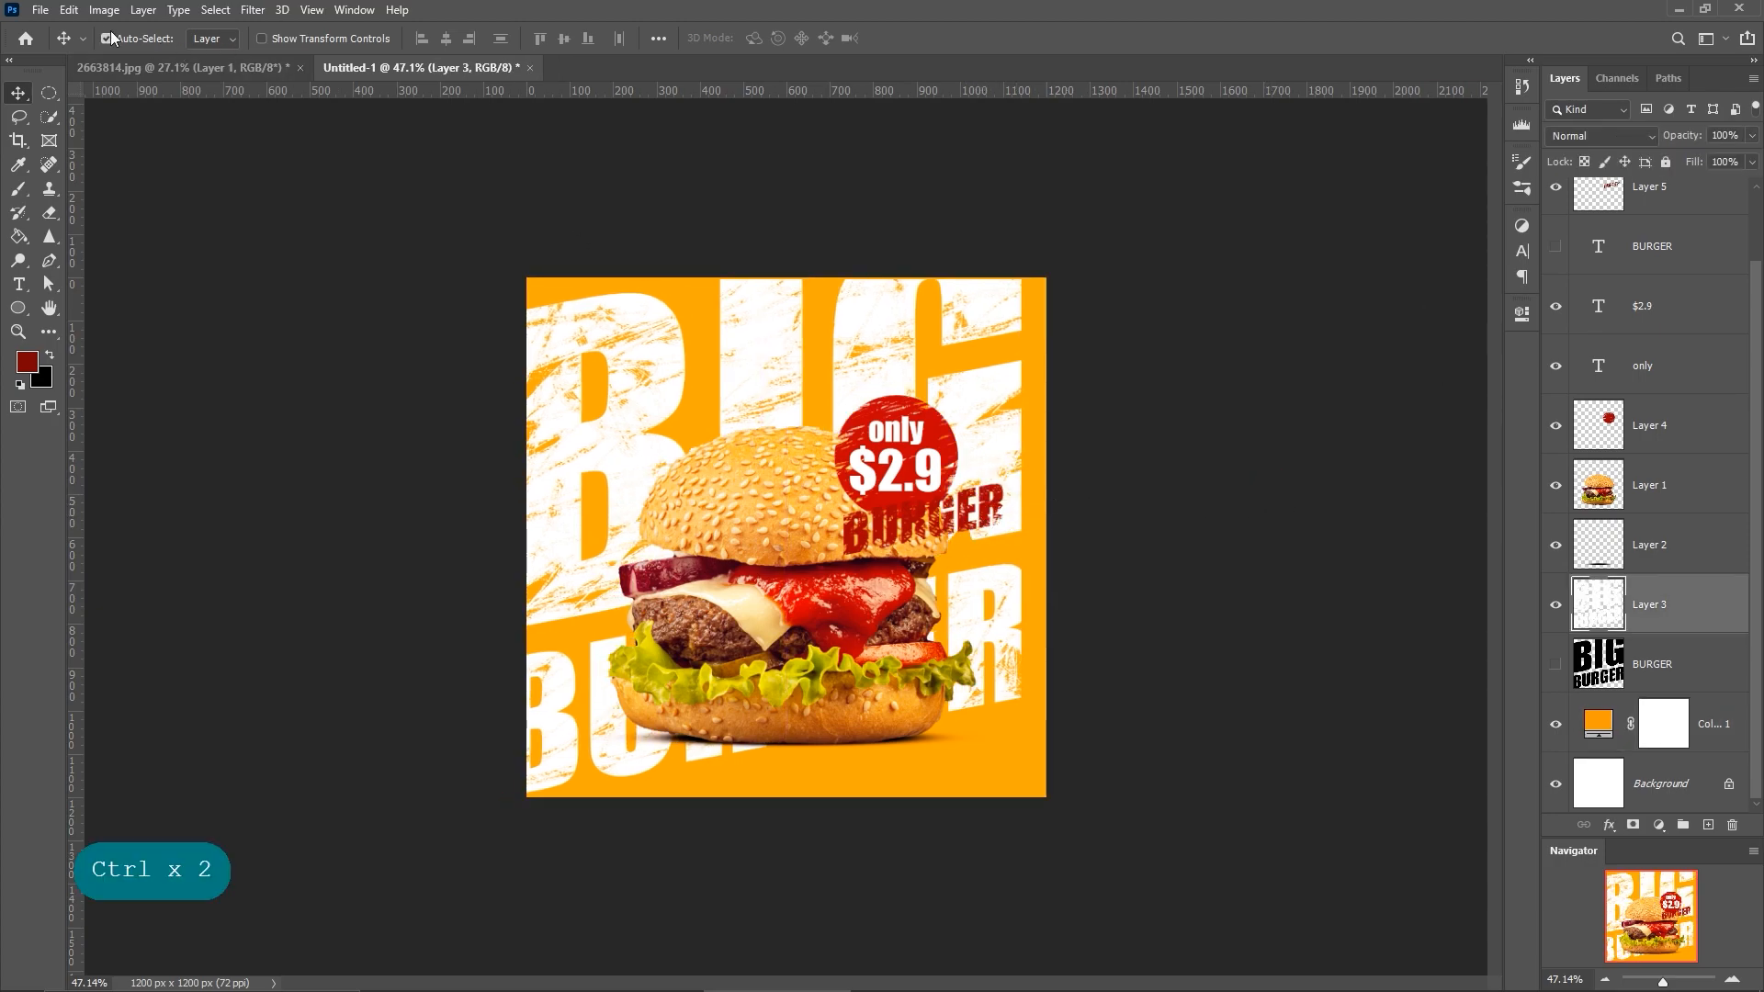
click(69, 10)
click(101, 28)
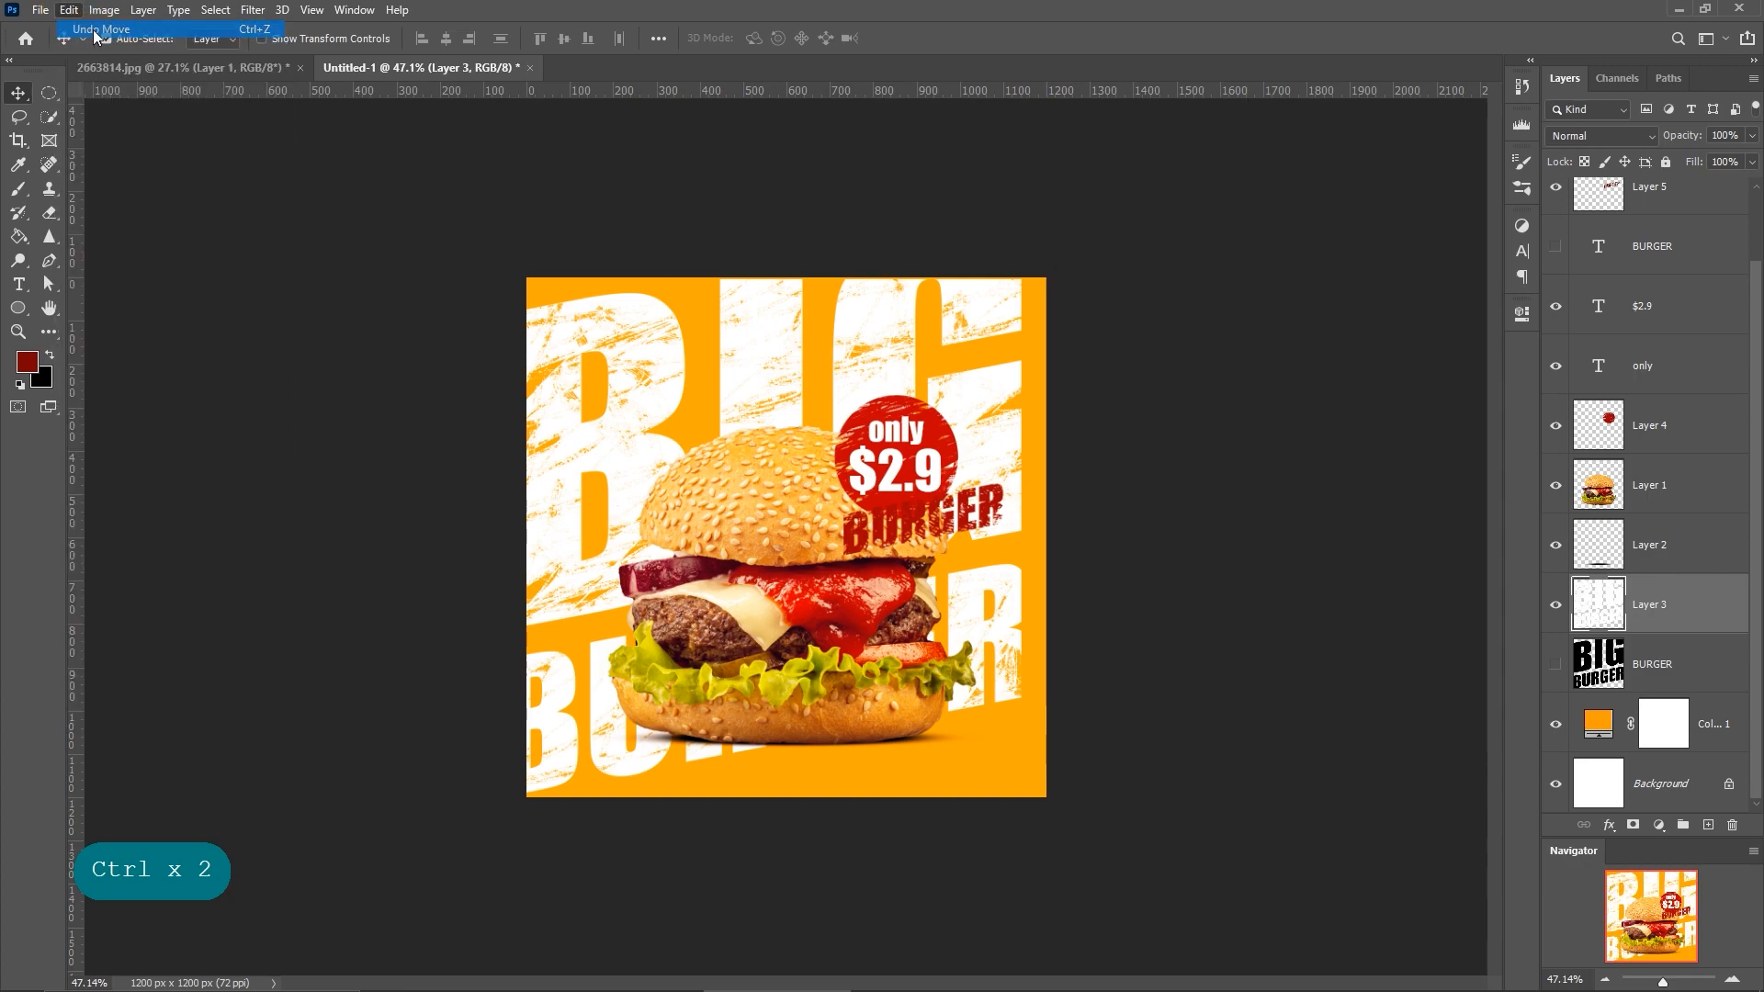
Move the dark red BURGER lettering slightly left and down beneath the price badge, fine-tune its height with small nudges, and deselect it.
drag(987, 503, 952, 519)
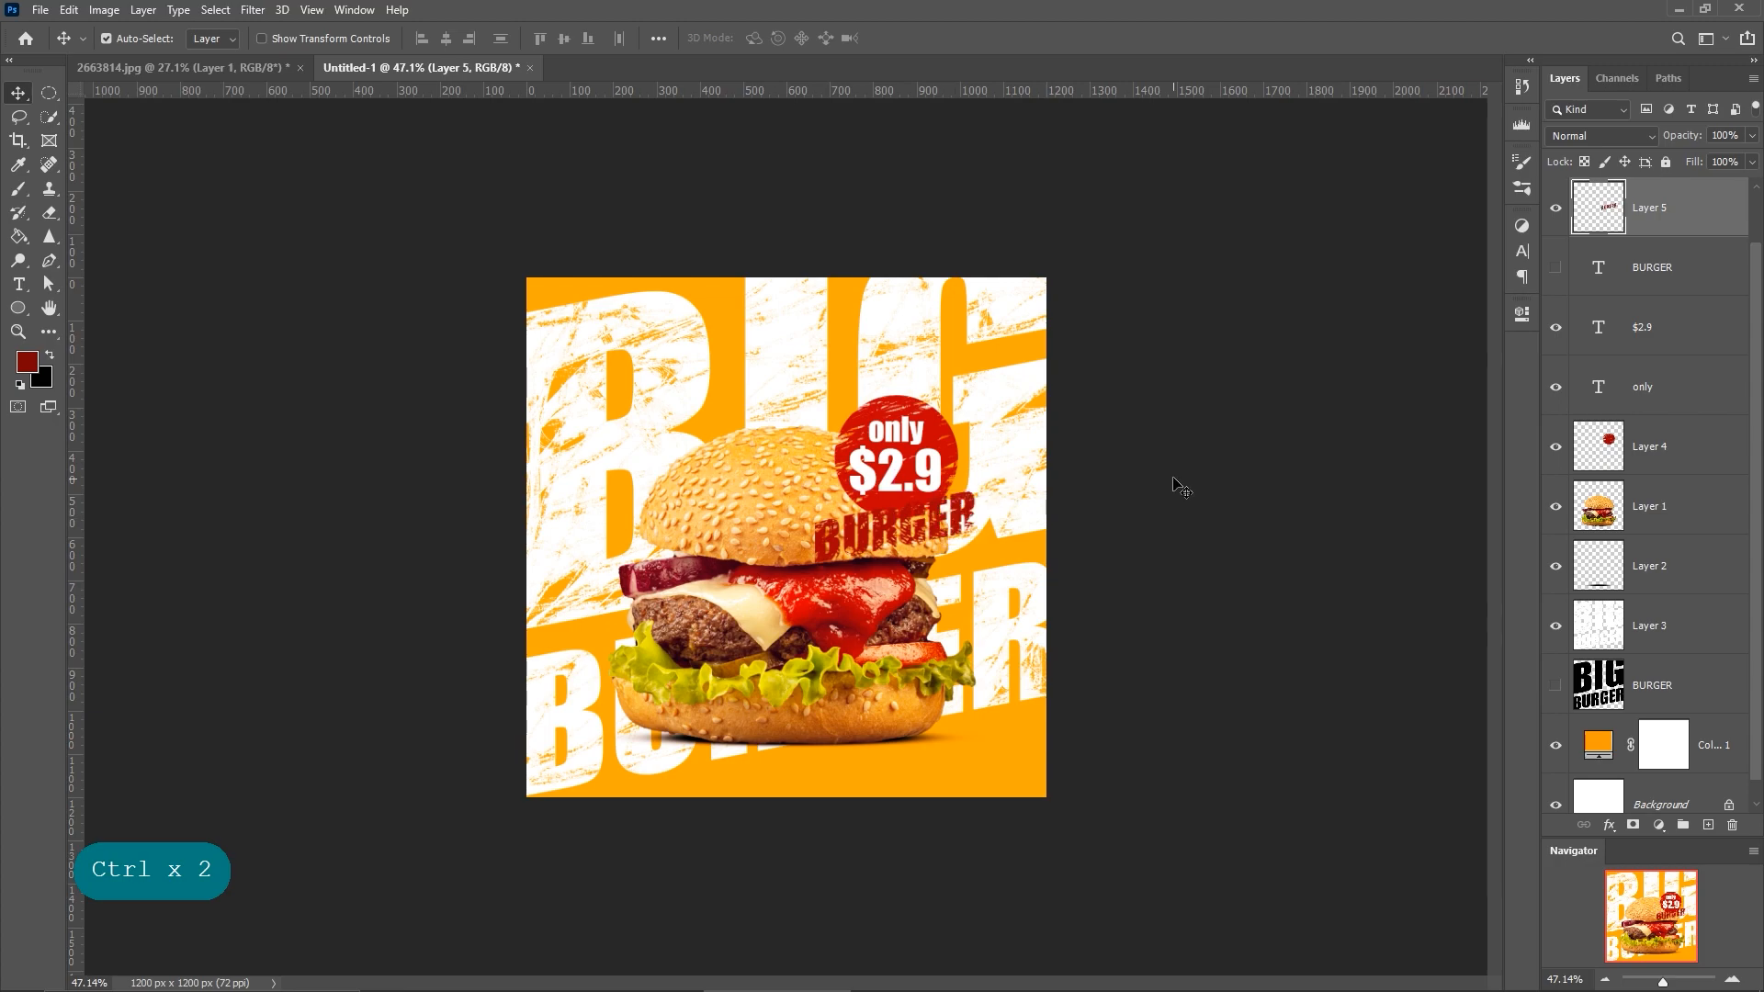
key(Up)
key(Up)
key(Up)
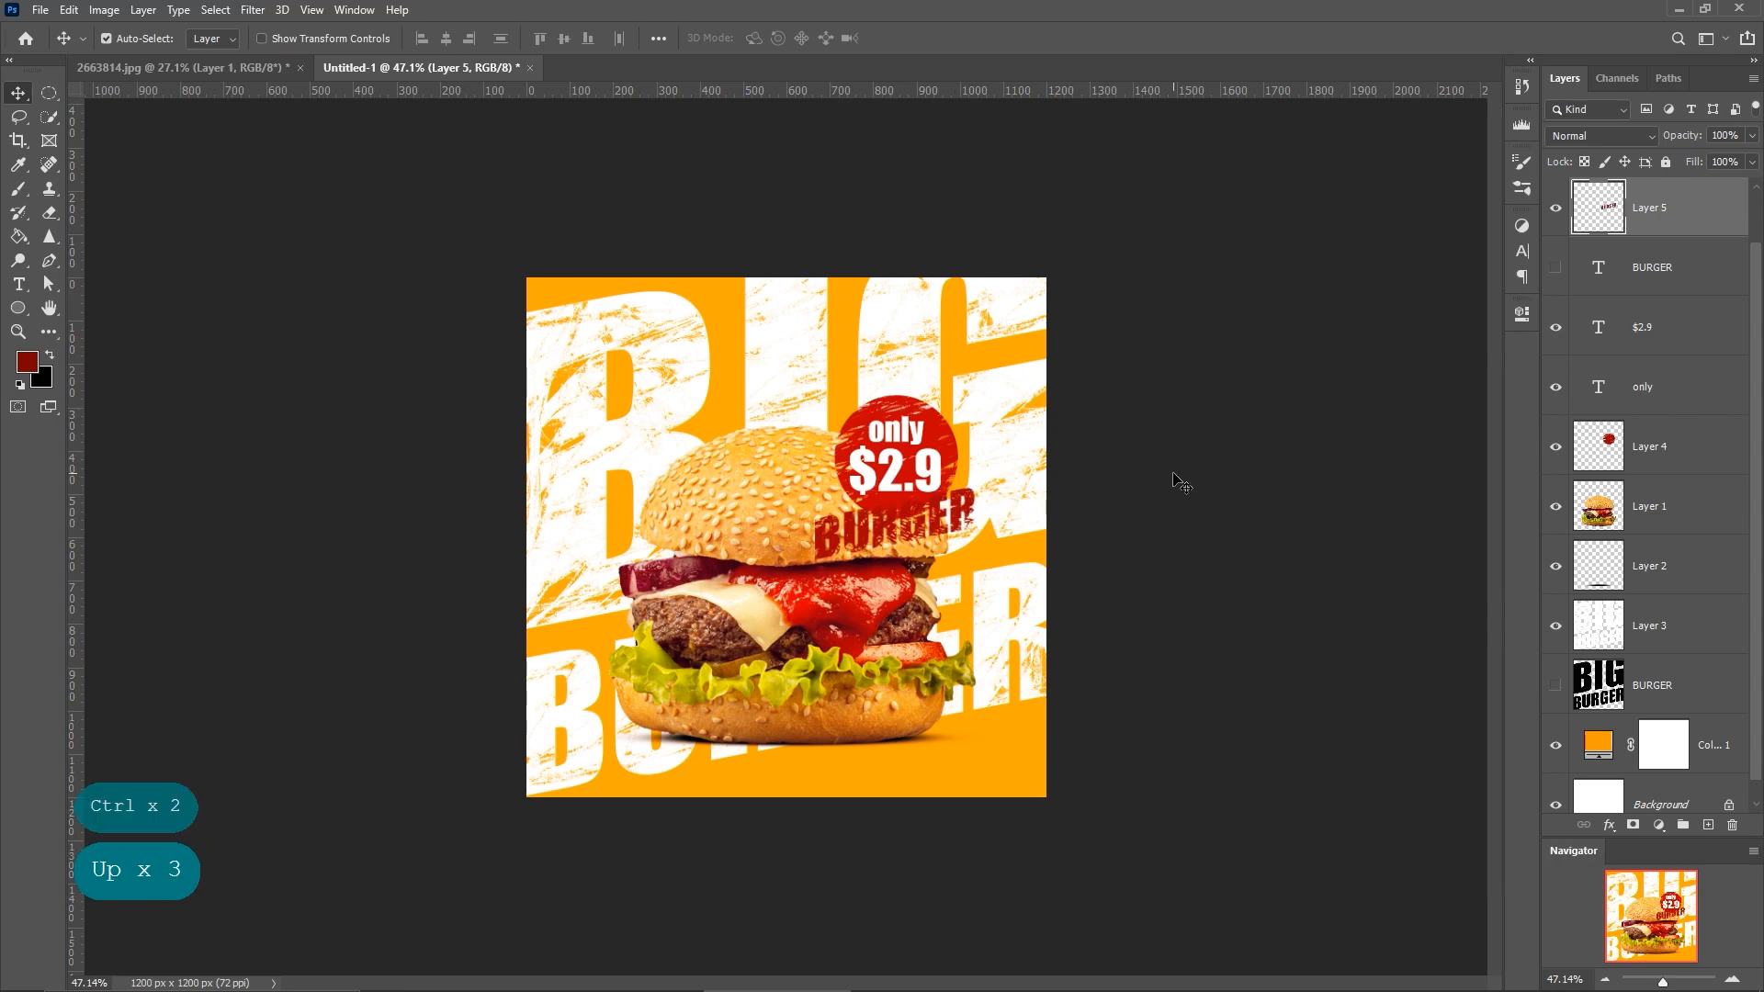
key(Down)
click(1214, 448)
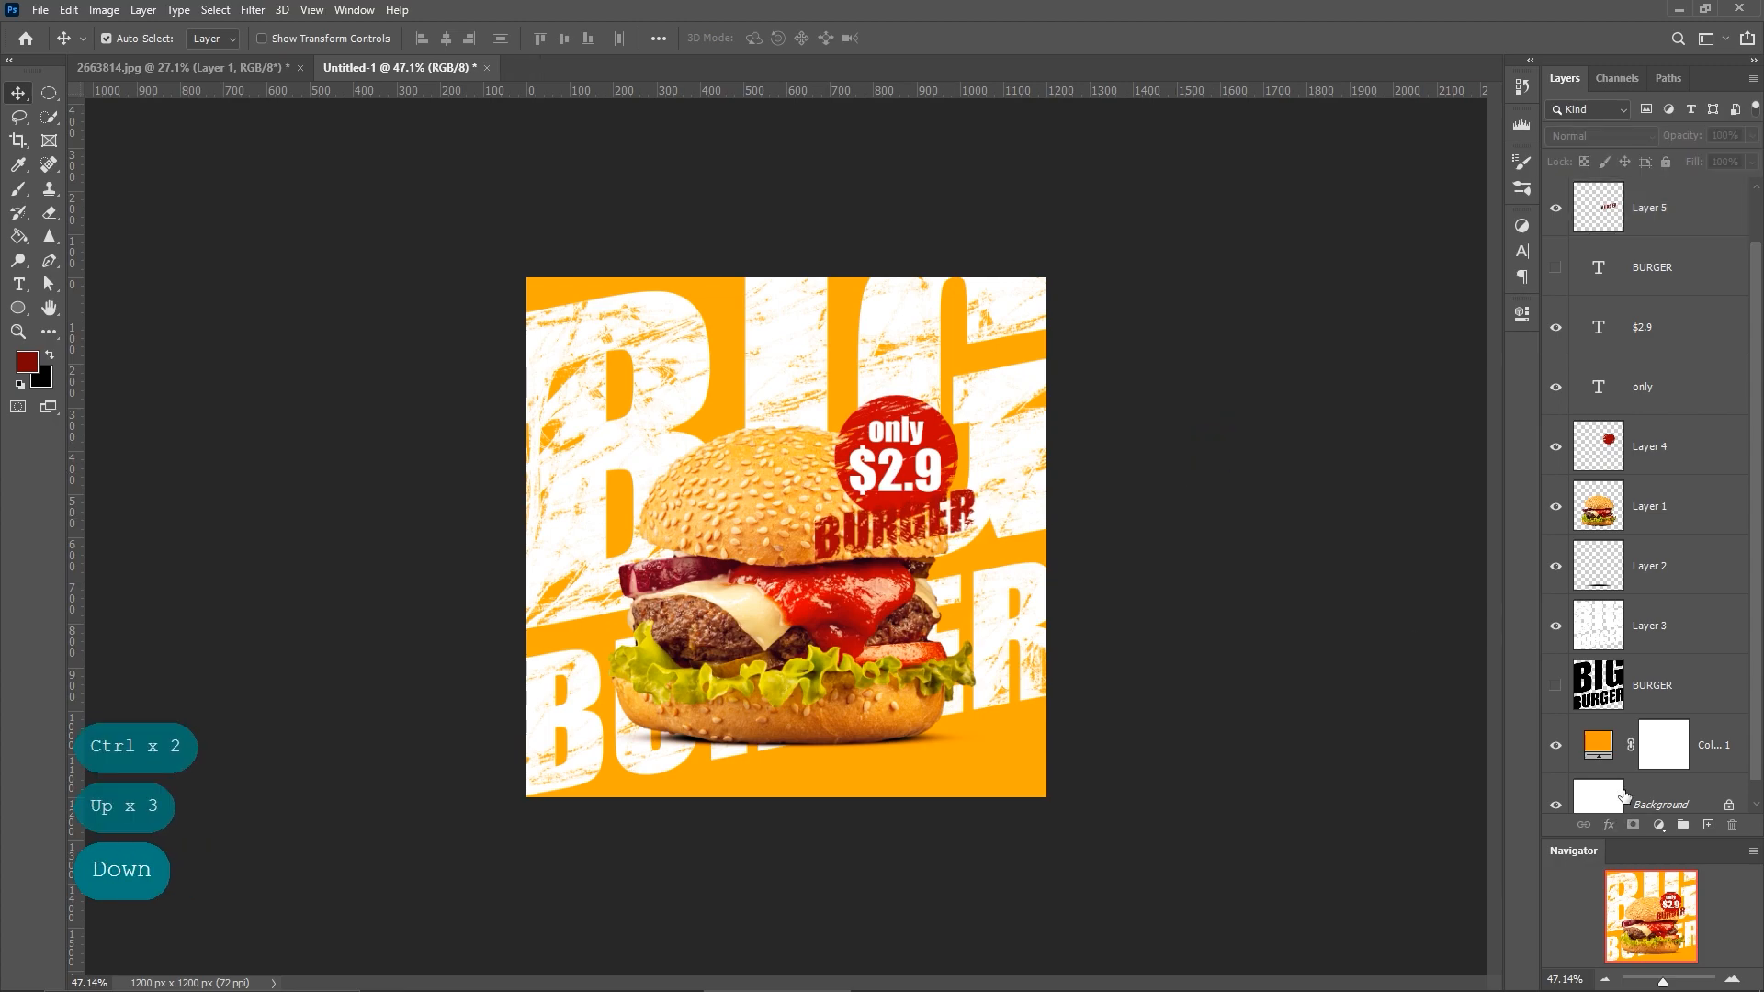
Add an empty layer directly above the orange background fill layer, leaving the foreground colour as it is.
scroll(1624, 795, down, 1)
click(1701, 722)
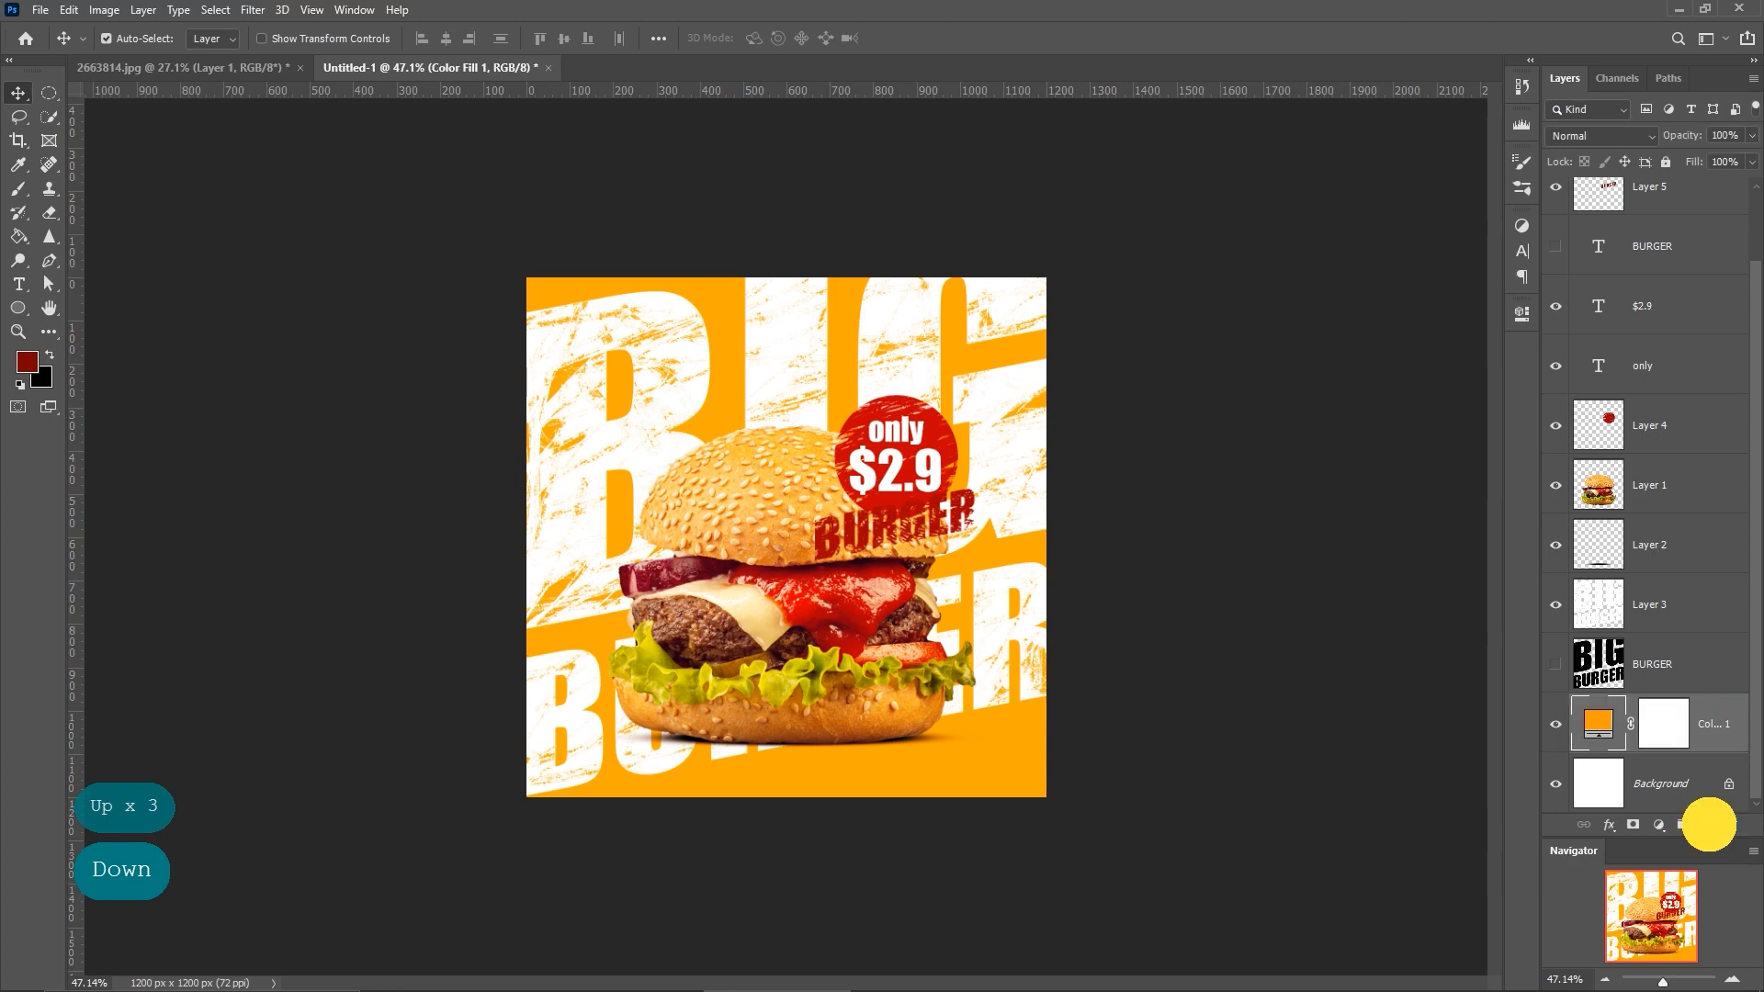
click(1708, 823)
click(28, 363)
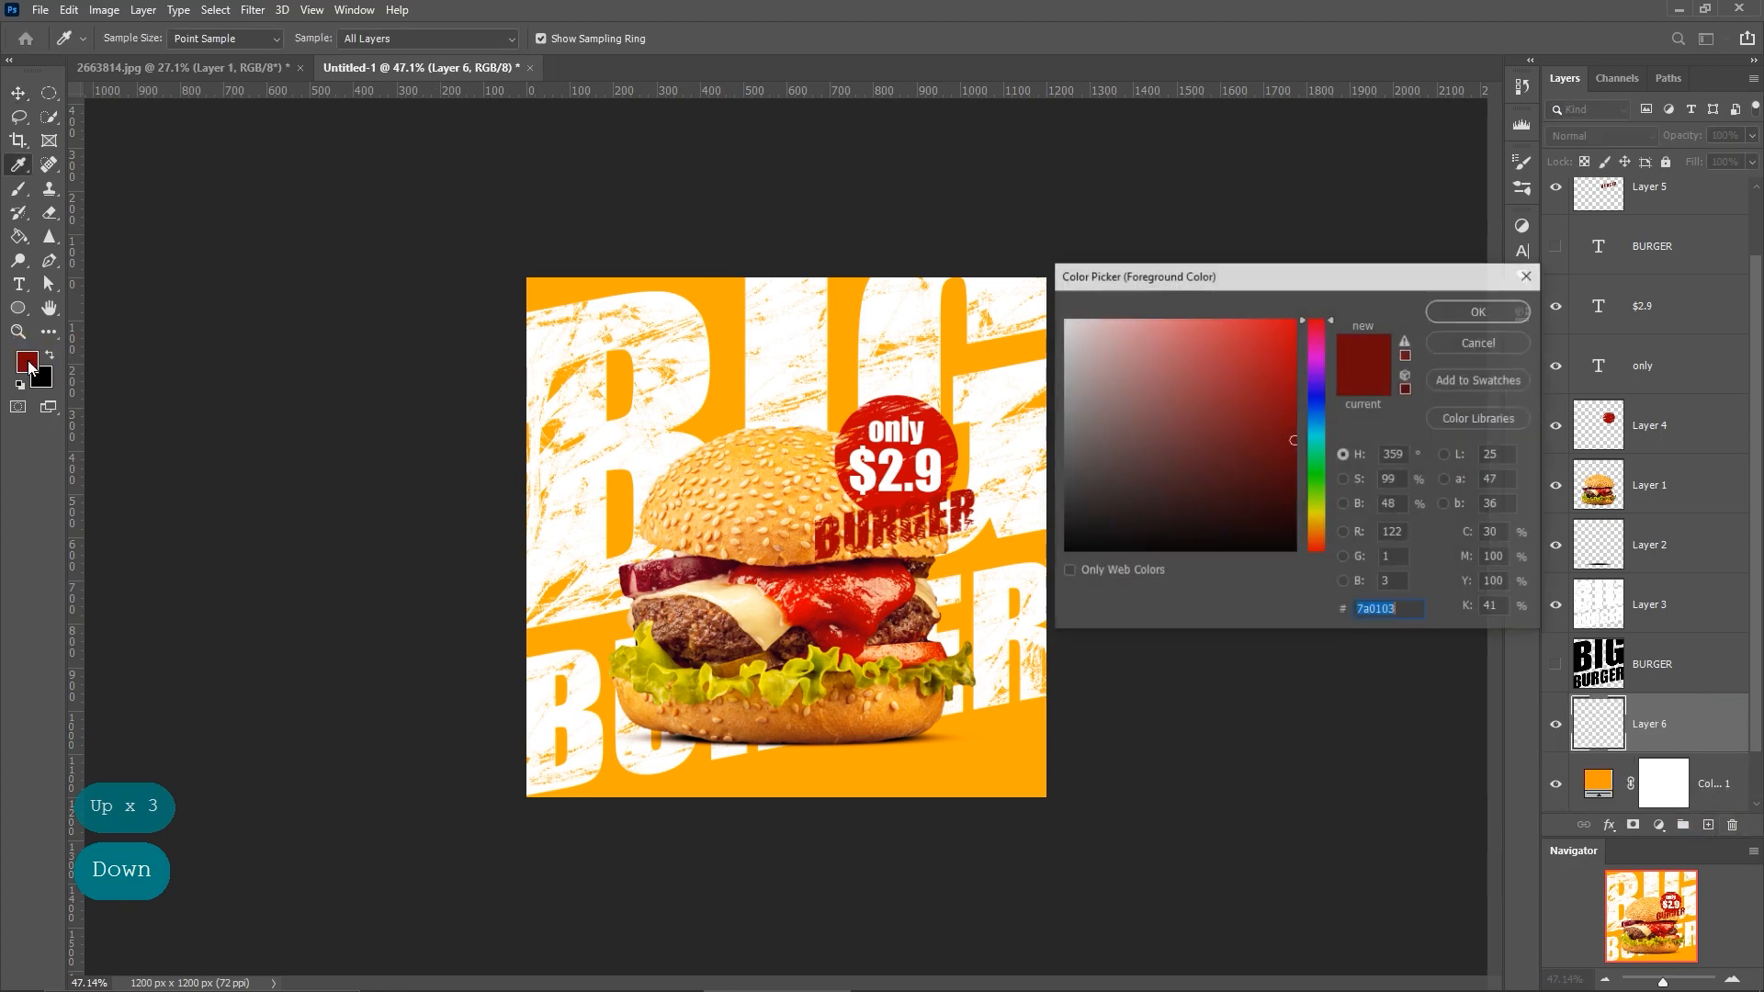
click(1464, 339)
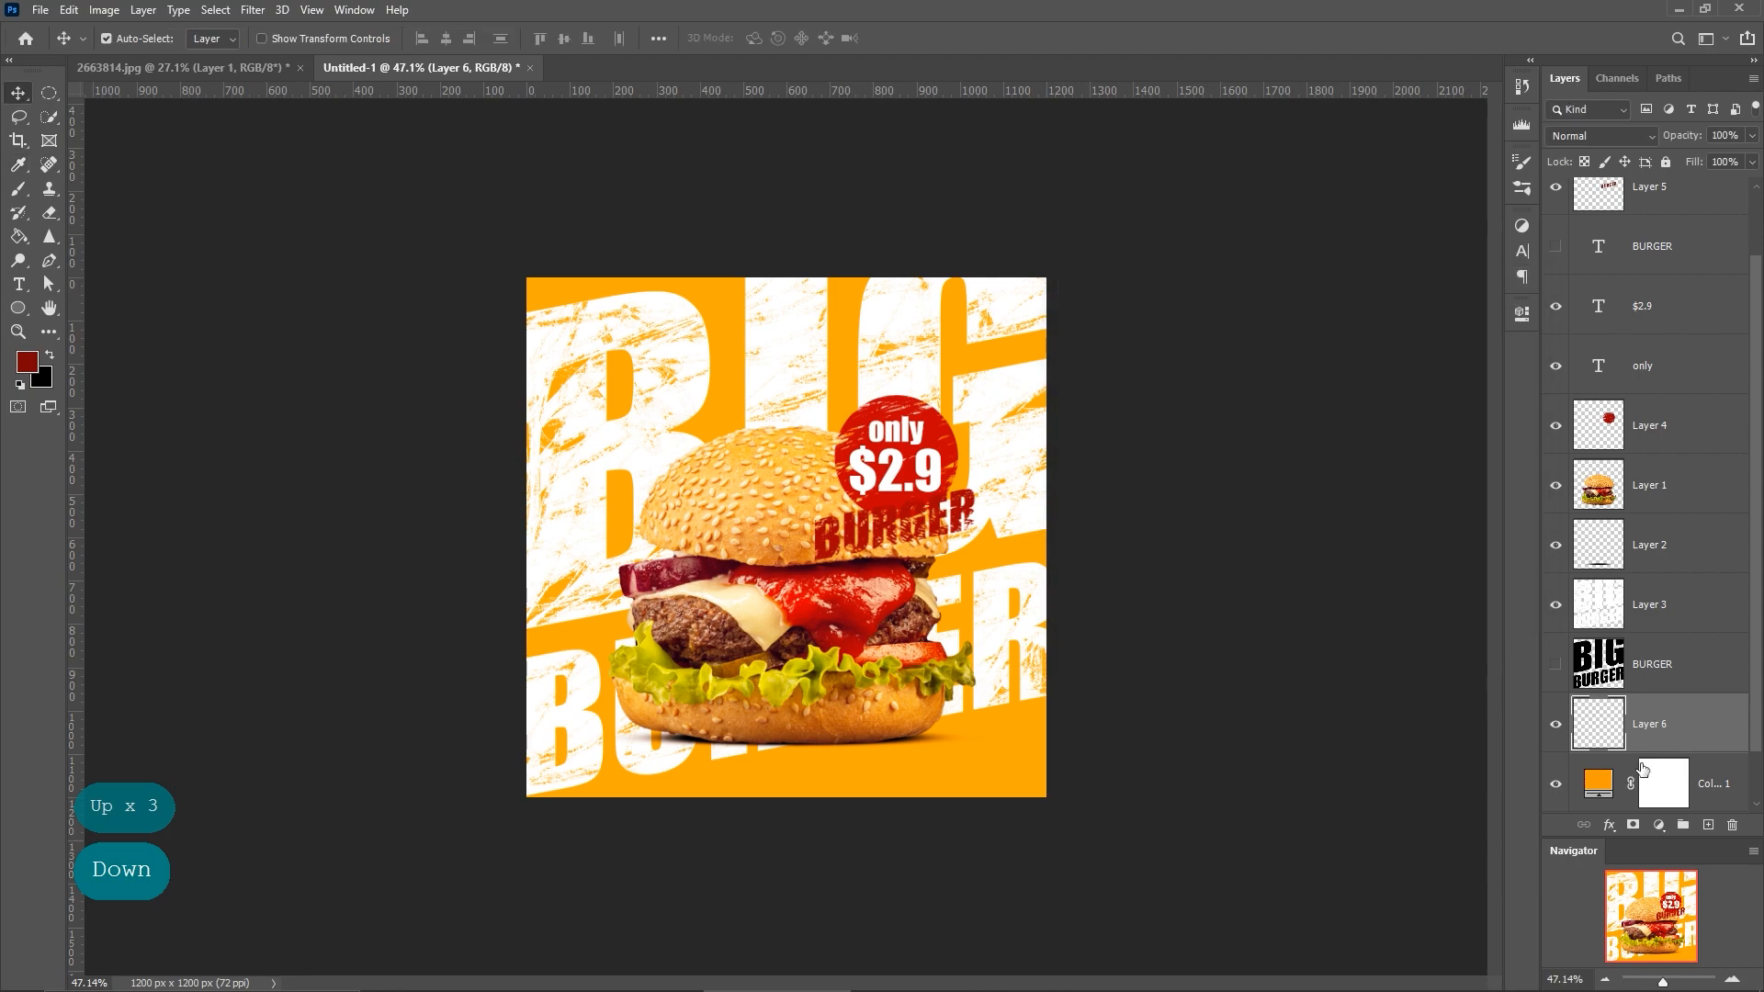
Add a Solid Color fill layer in orange #ff8c00 above the existing background fill.
click(1658, 824)
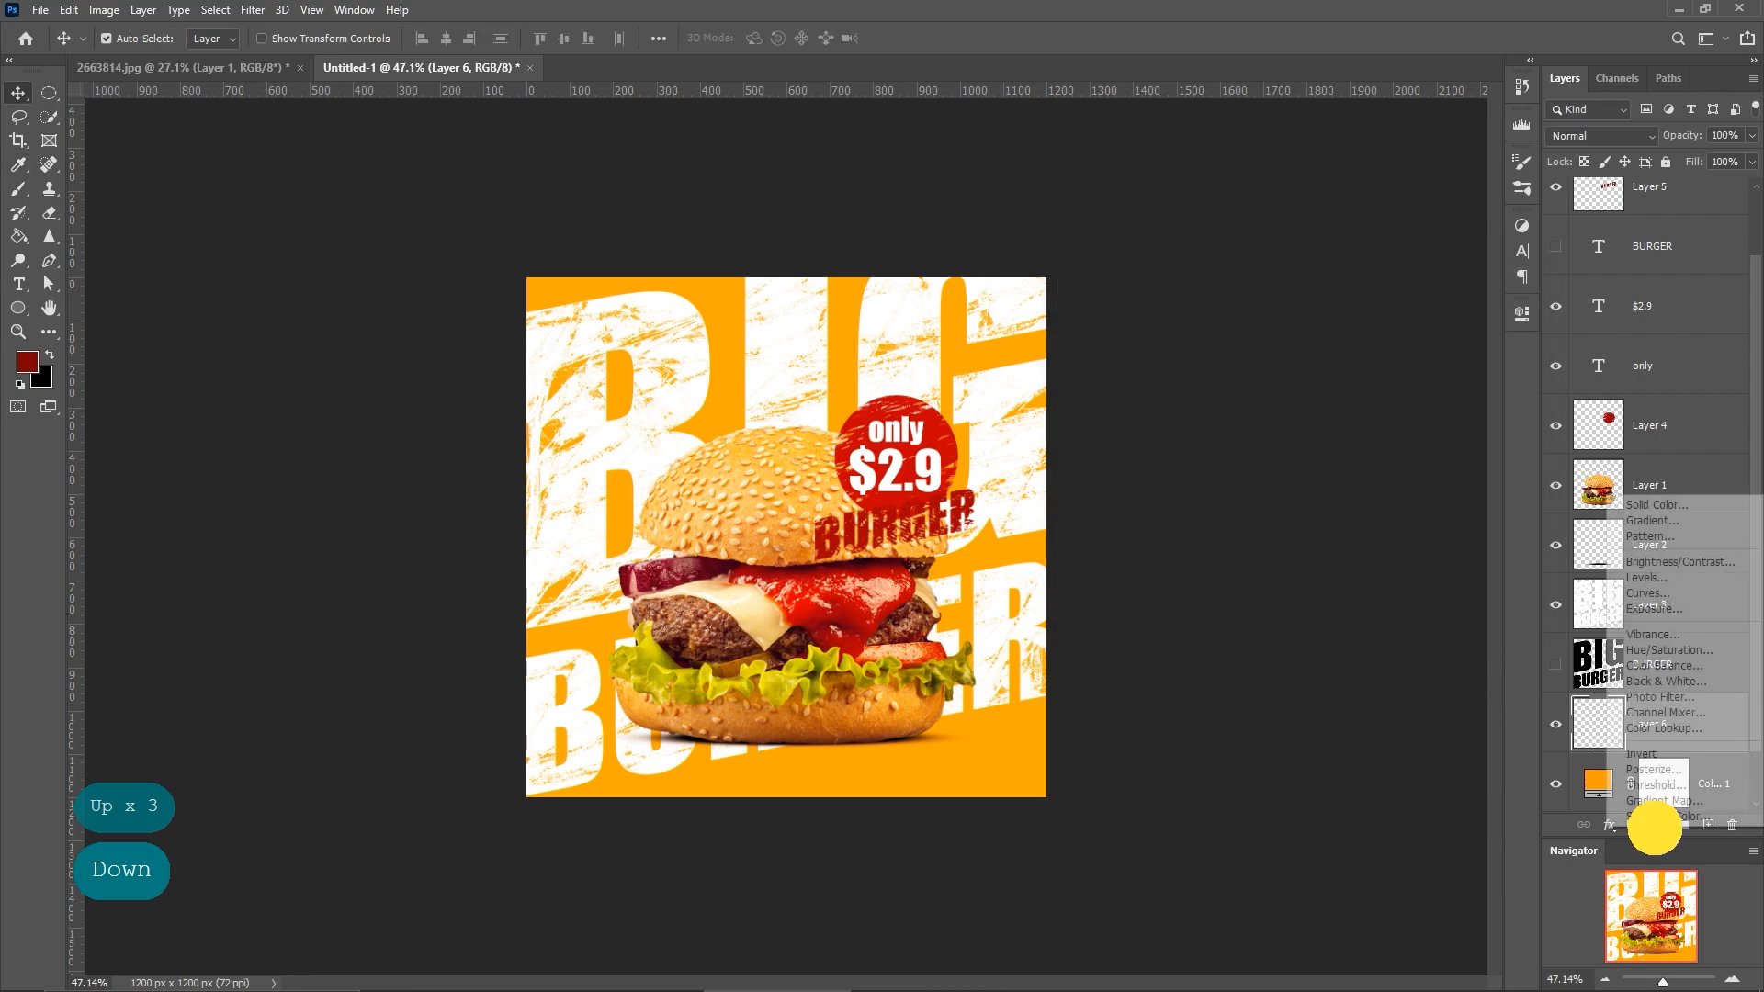
click(1644, 506)
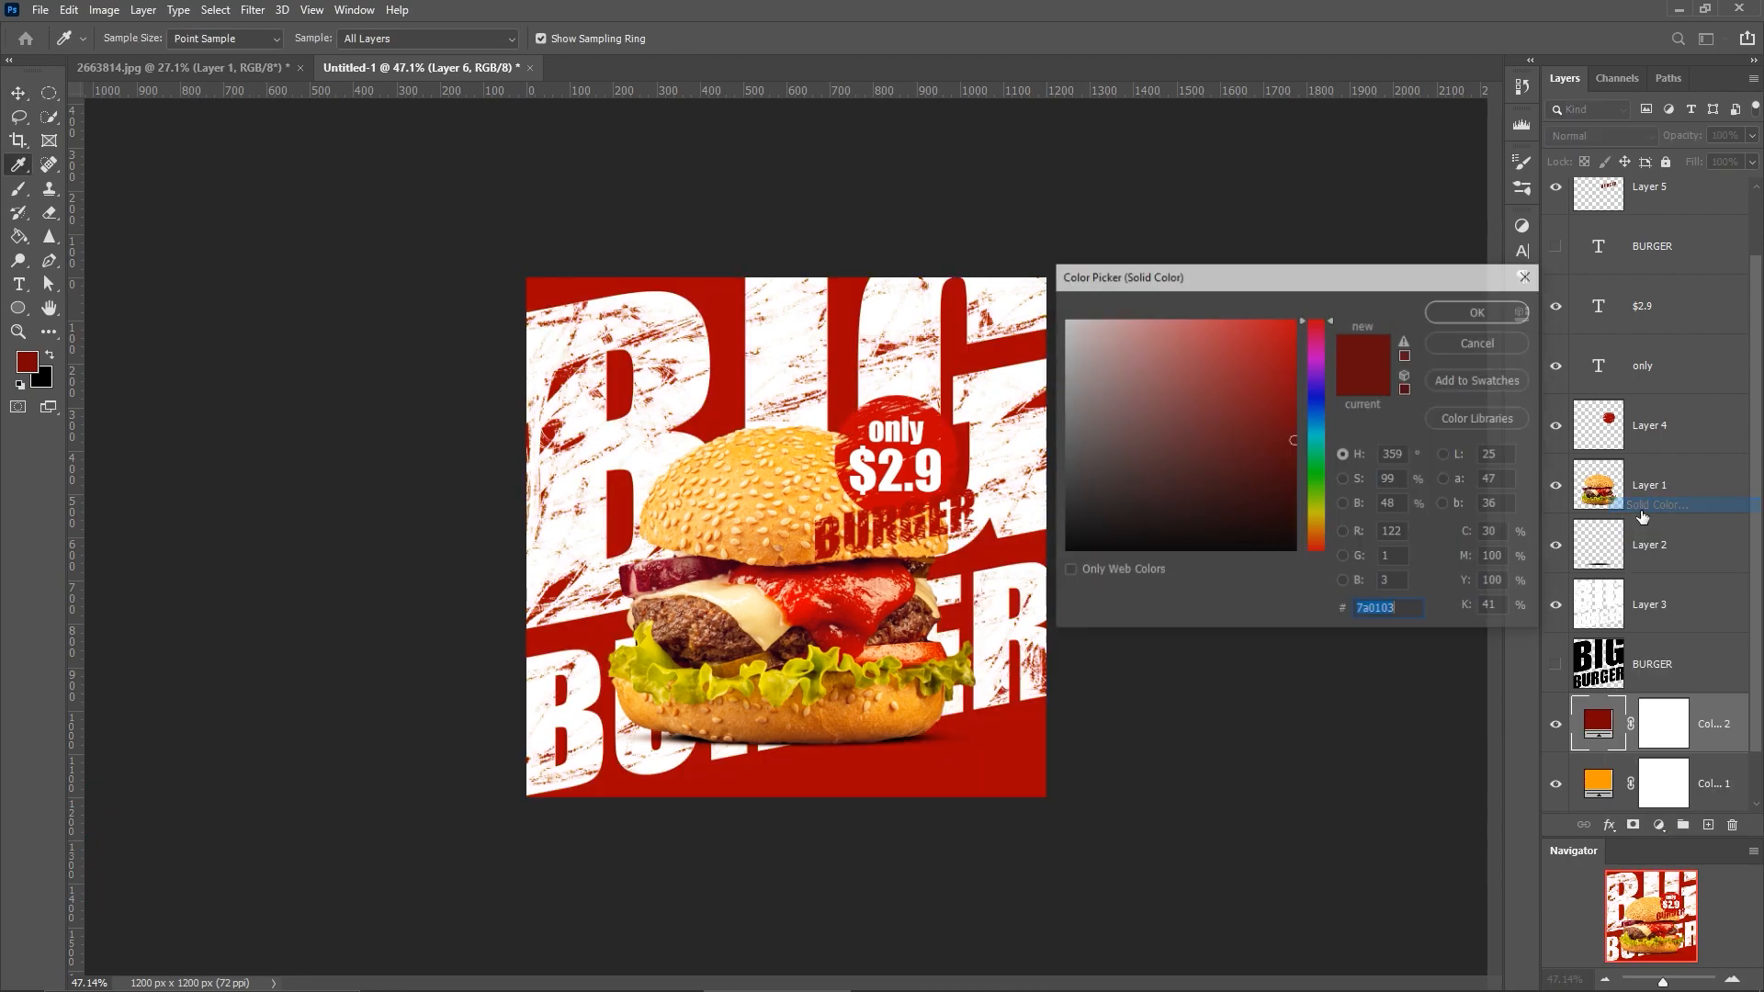
click(779, 472)
drag(1288, 325, 1319, 288)
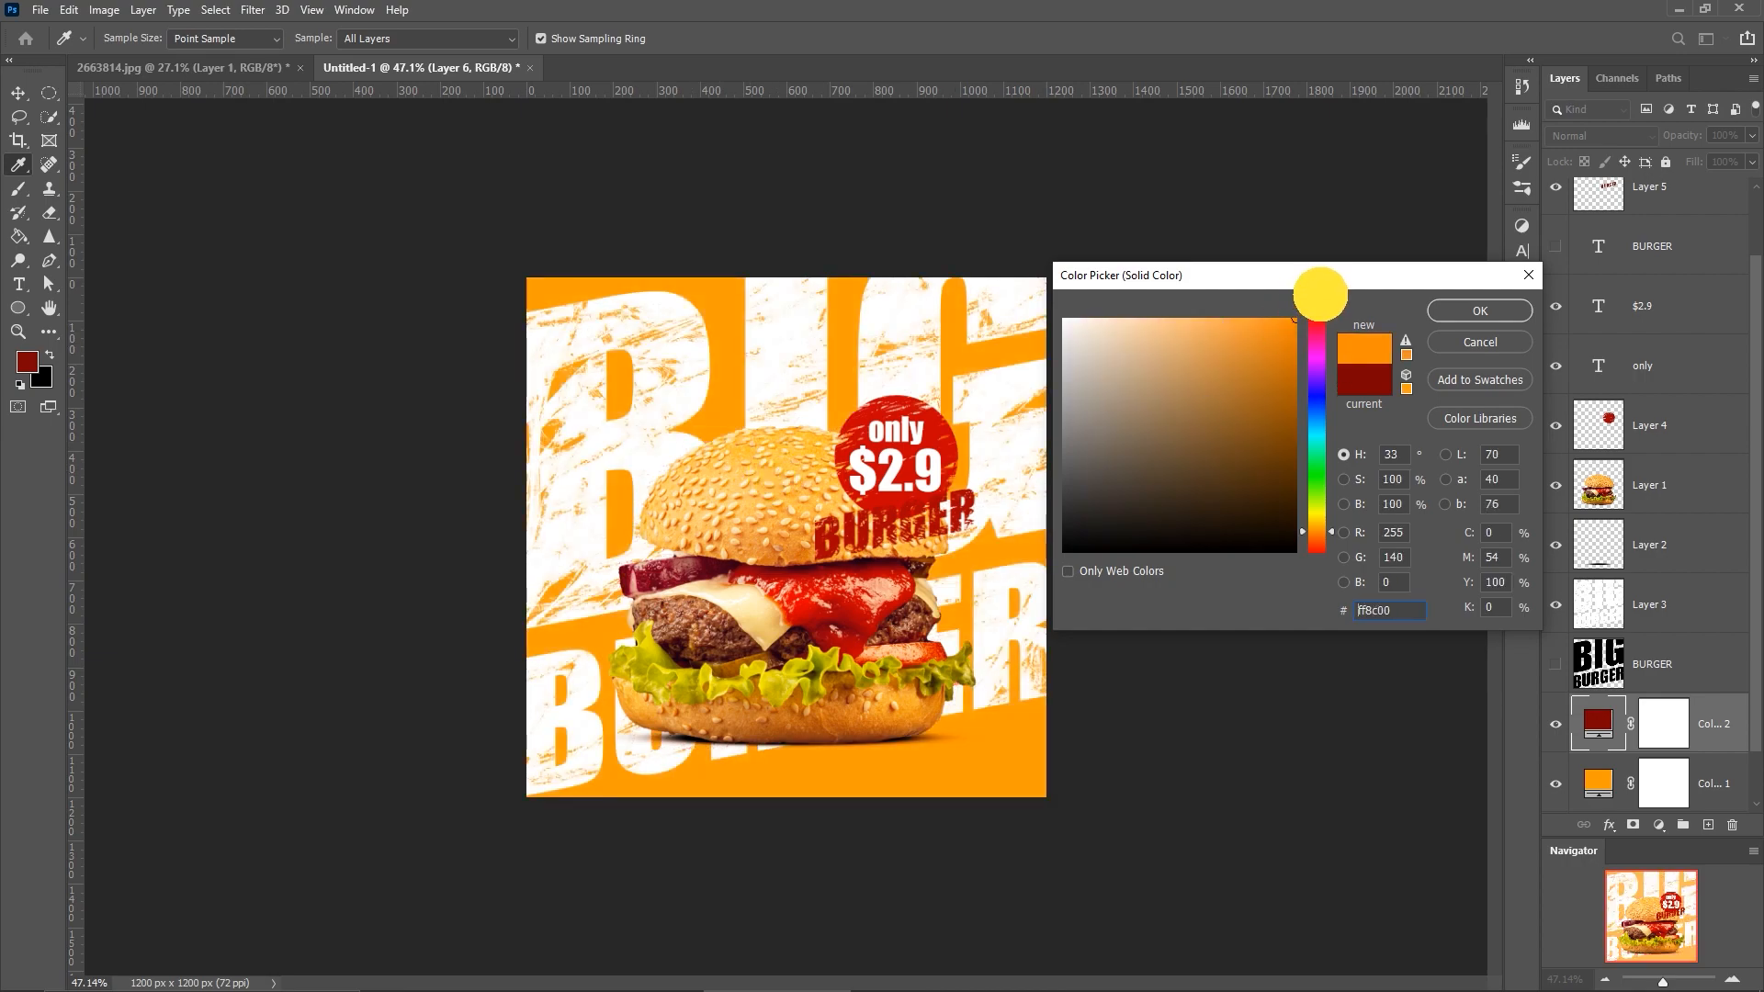
click(1462, 310)
Invert the new fill layer's mask to black so that its colour is hidden.
click(1660, 713)
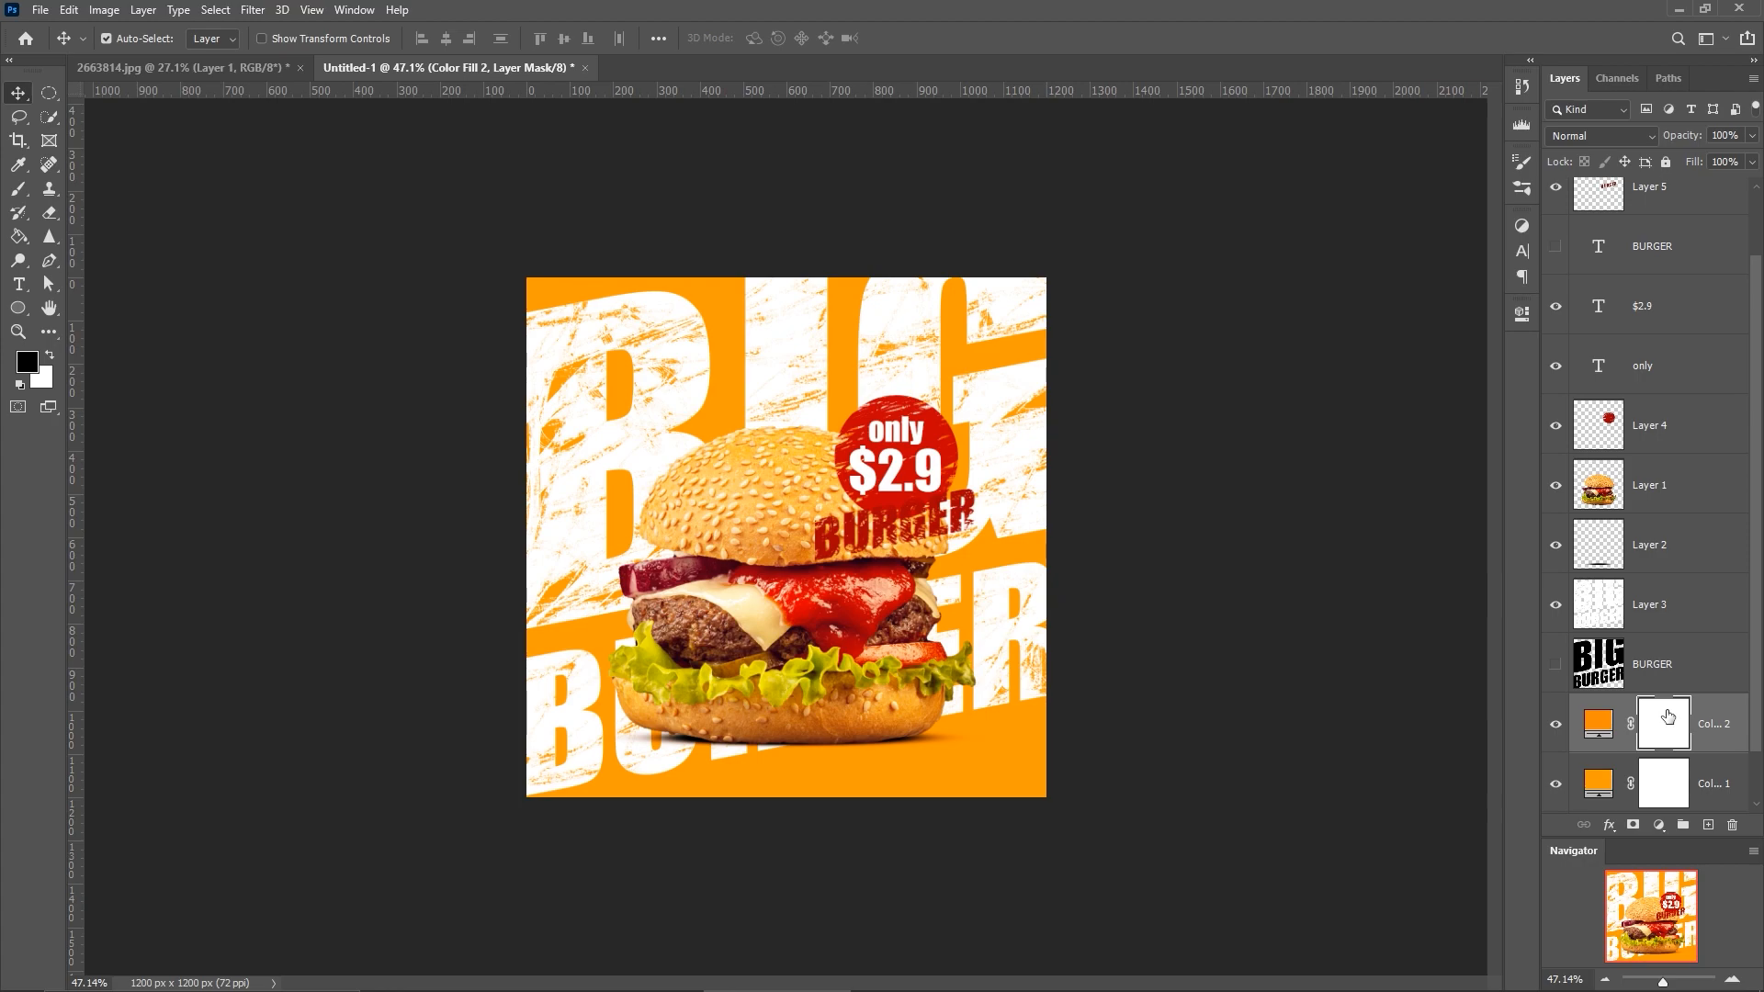
click(107, 10)
mouse_move(155, 61)
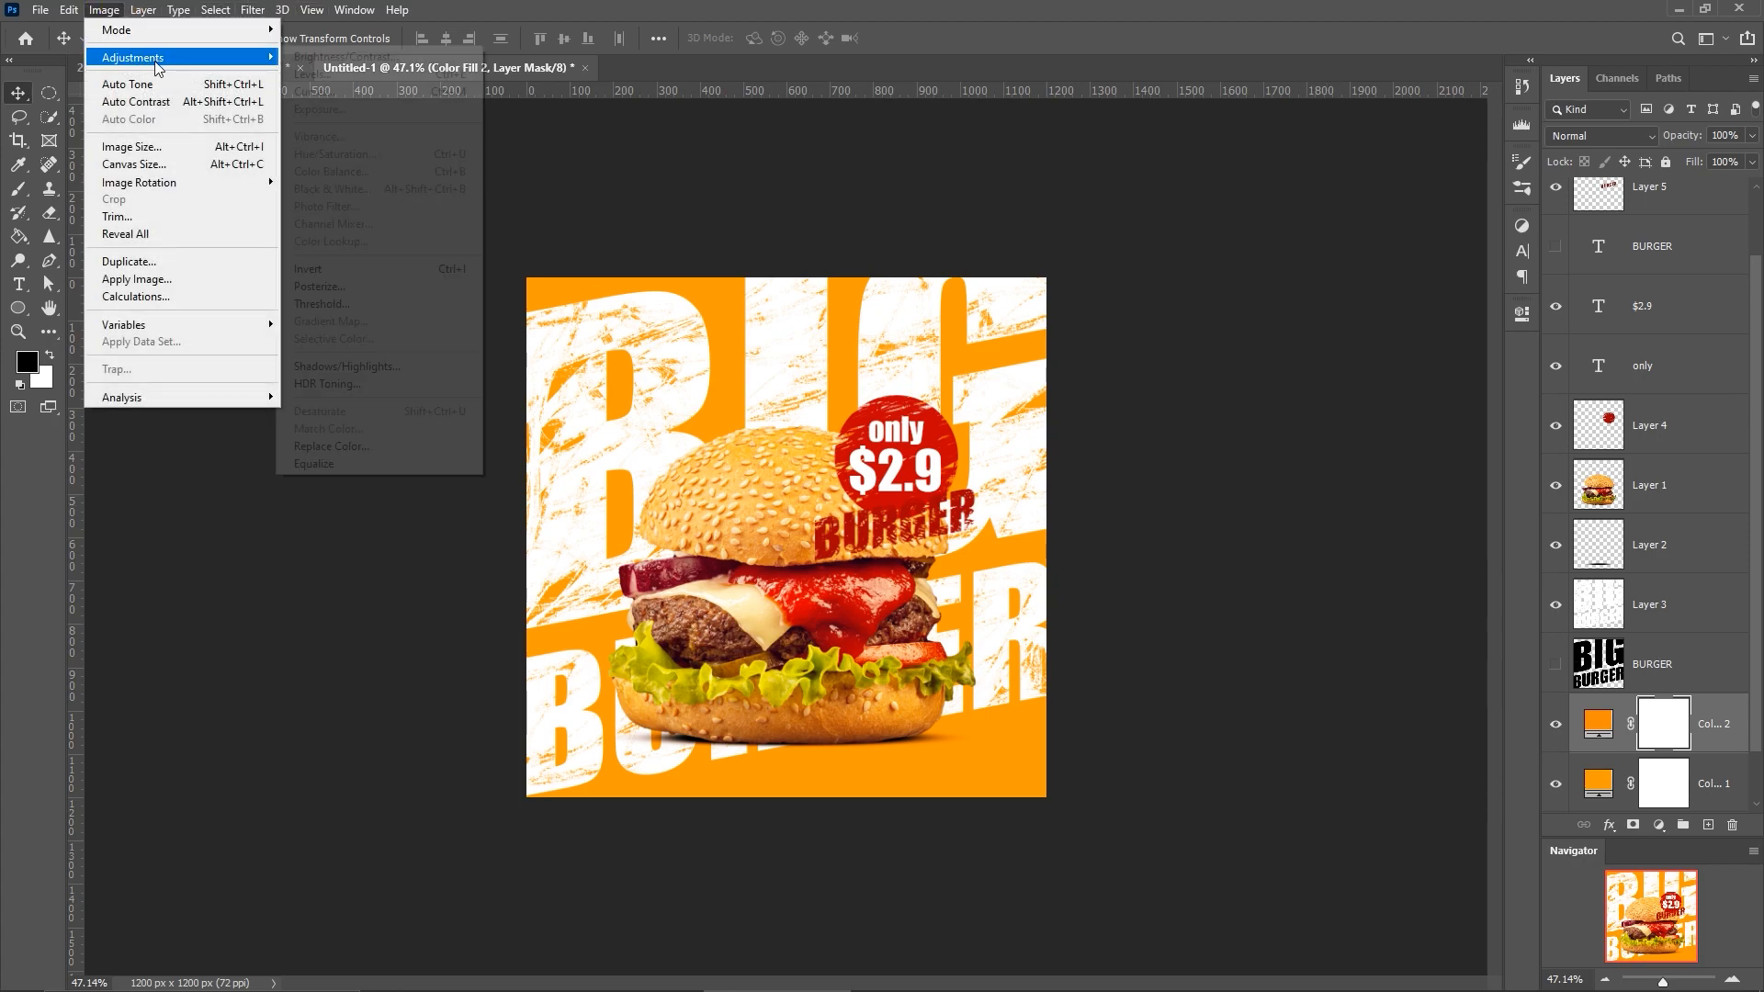
click(355, 268)
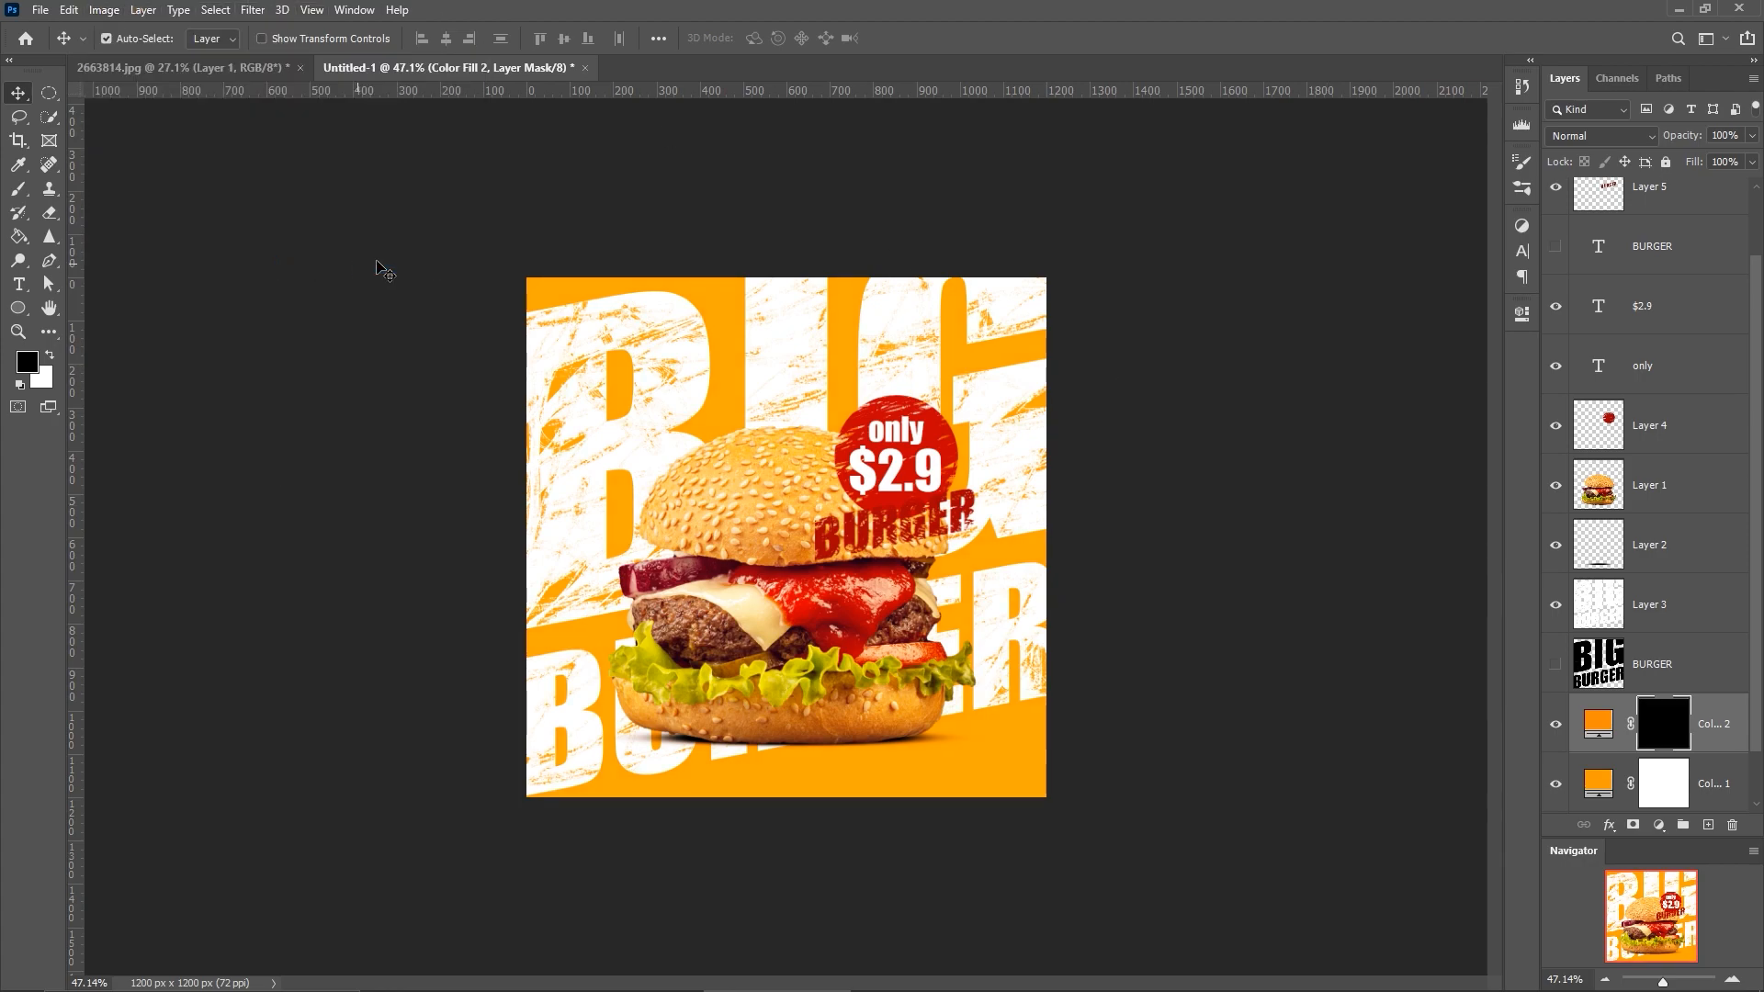
Change the masked fill layer's colour to a darker orange, about #ff8400.
double_click(1600, 722)
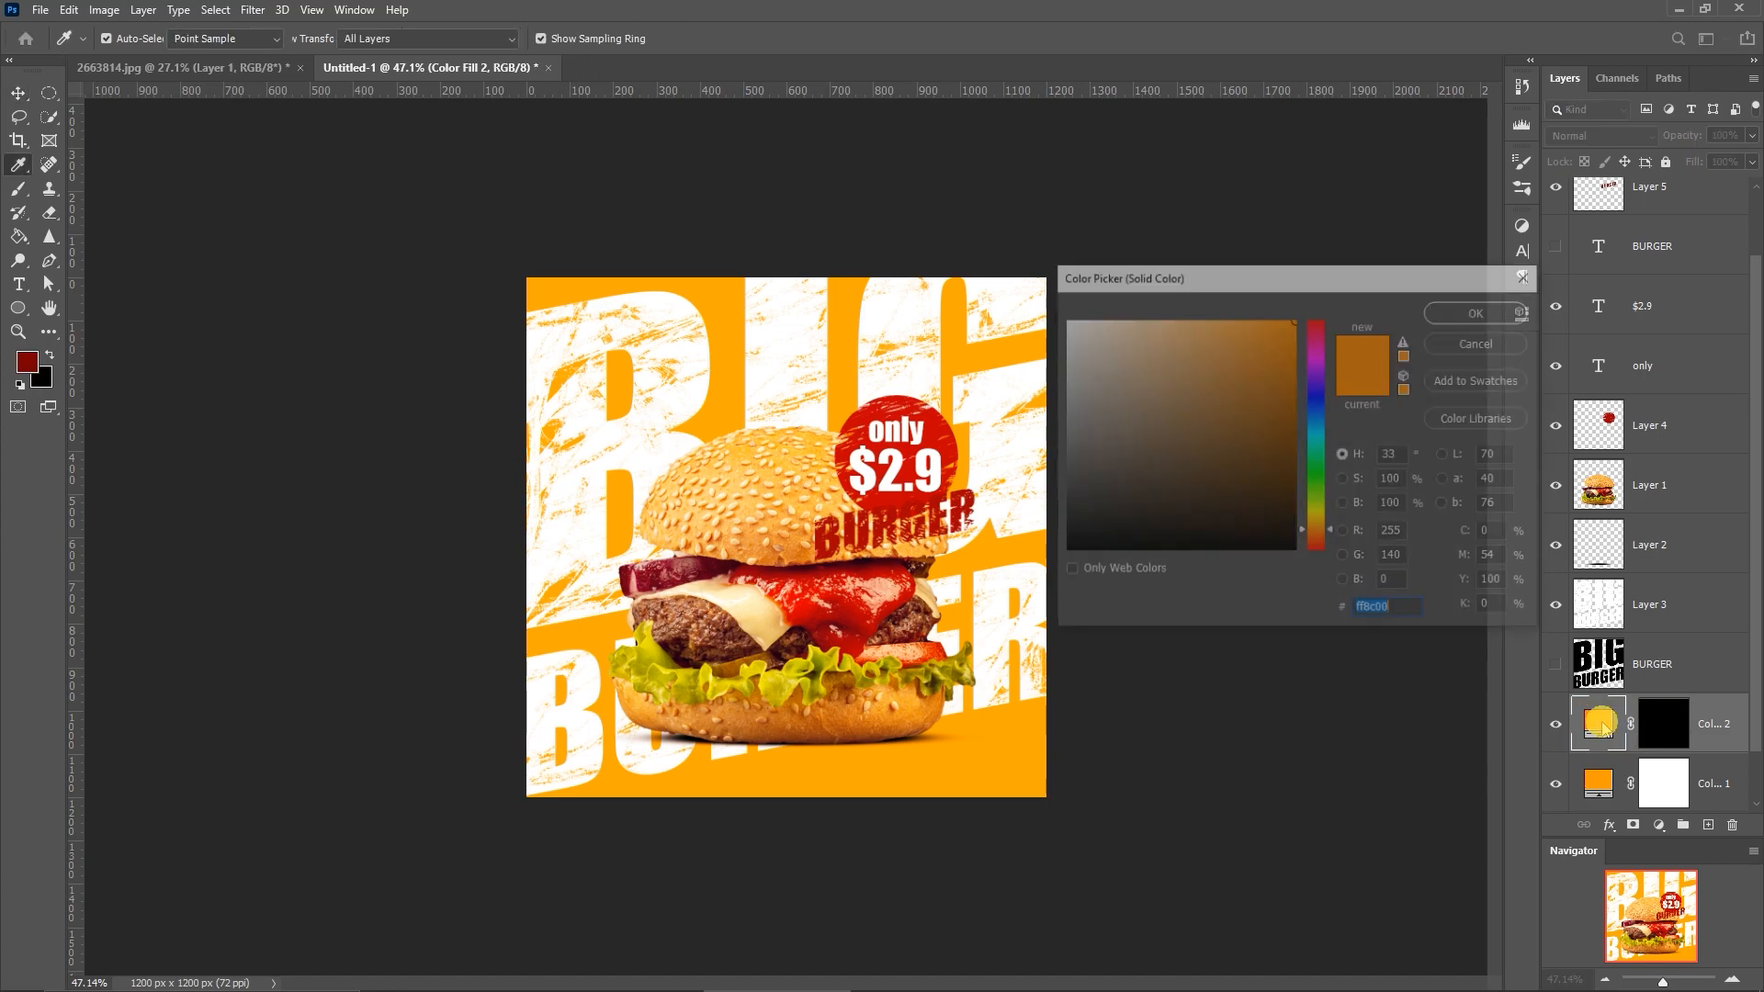
click(1332, 534)
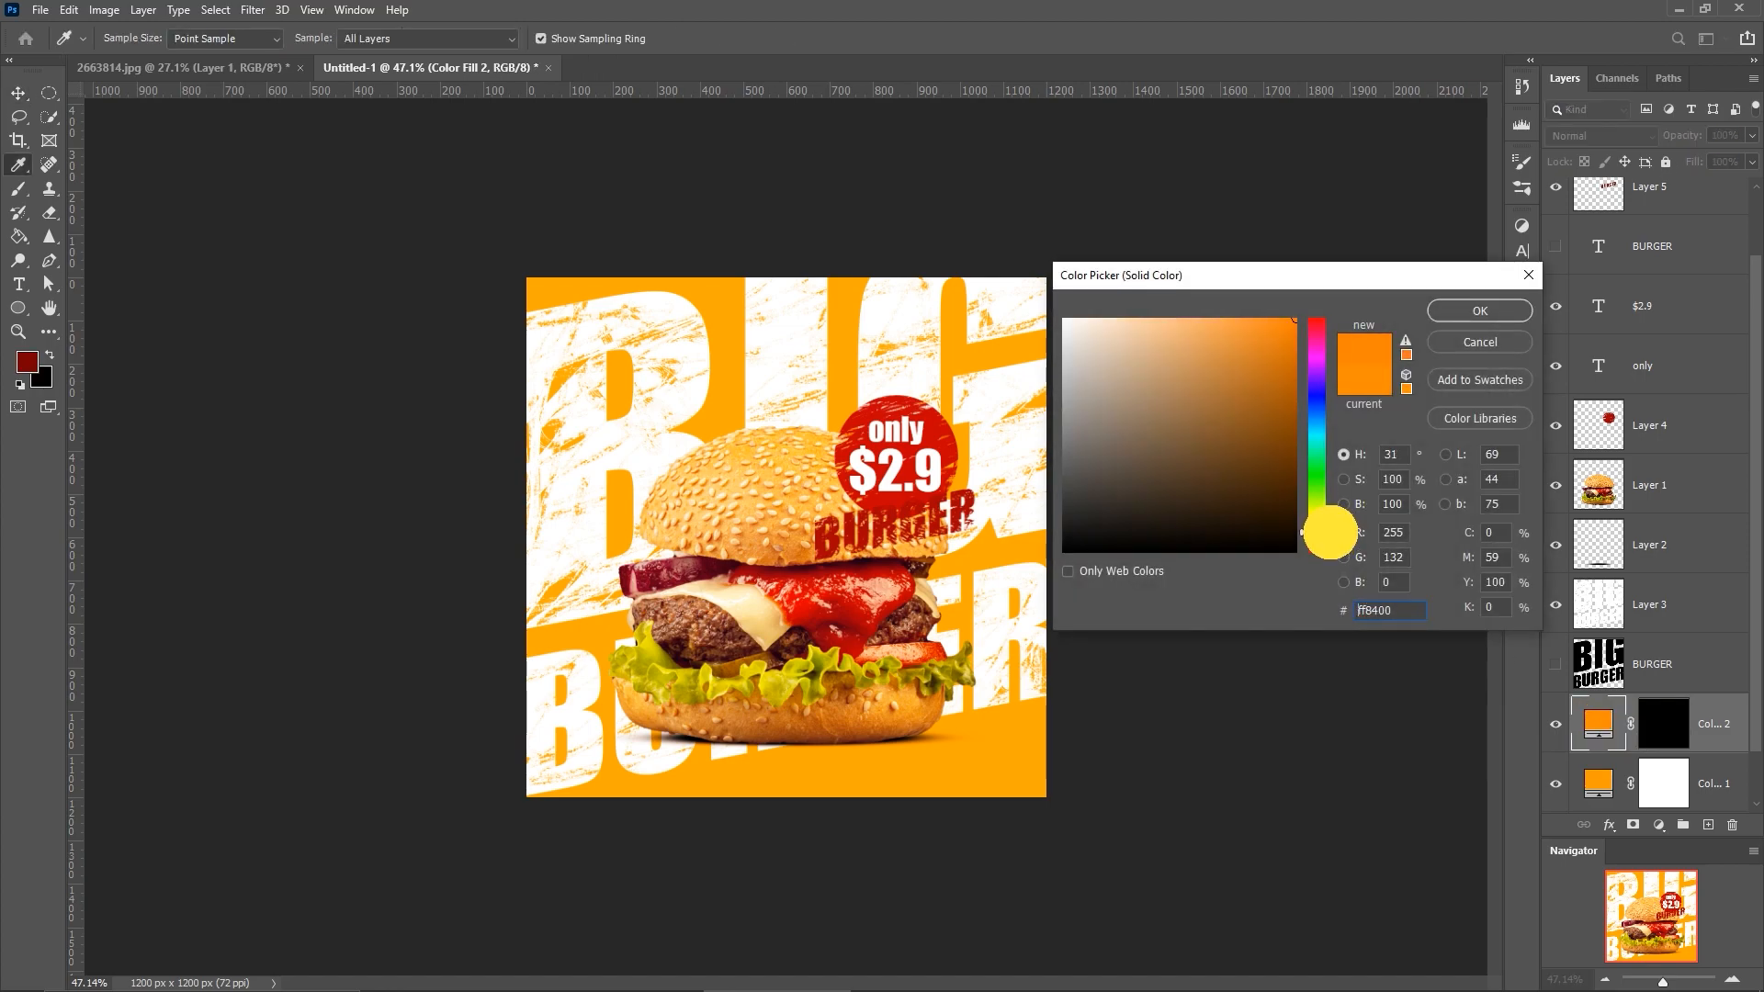
click(1329, 534)
click(1438, 317)
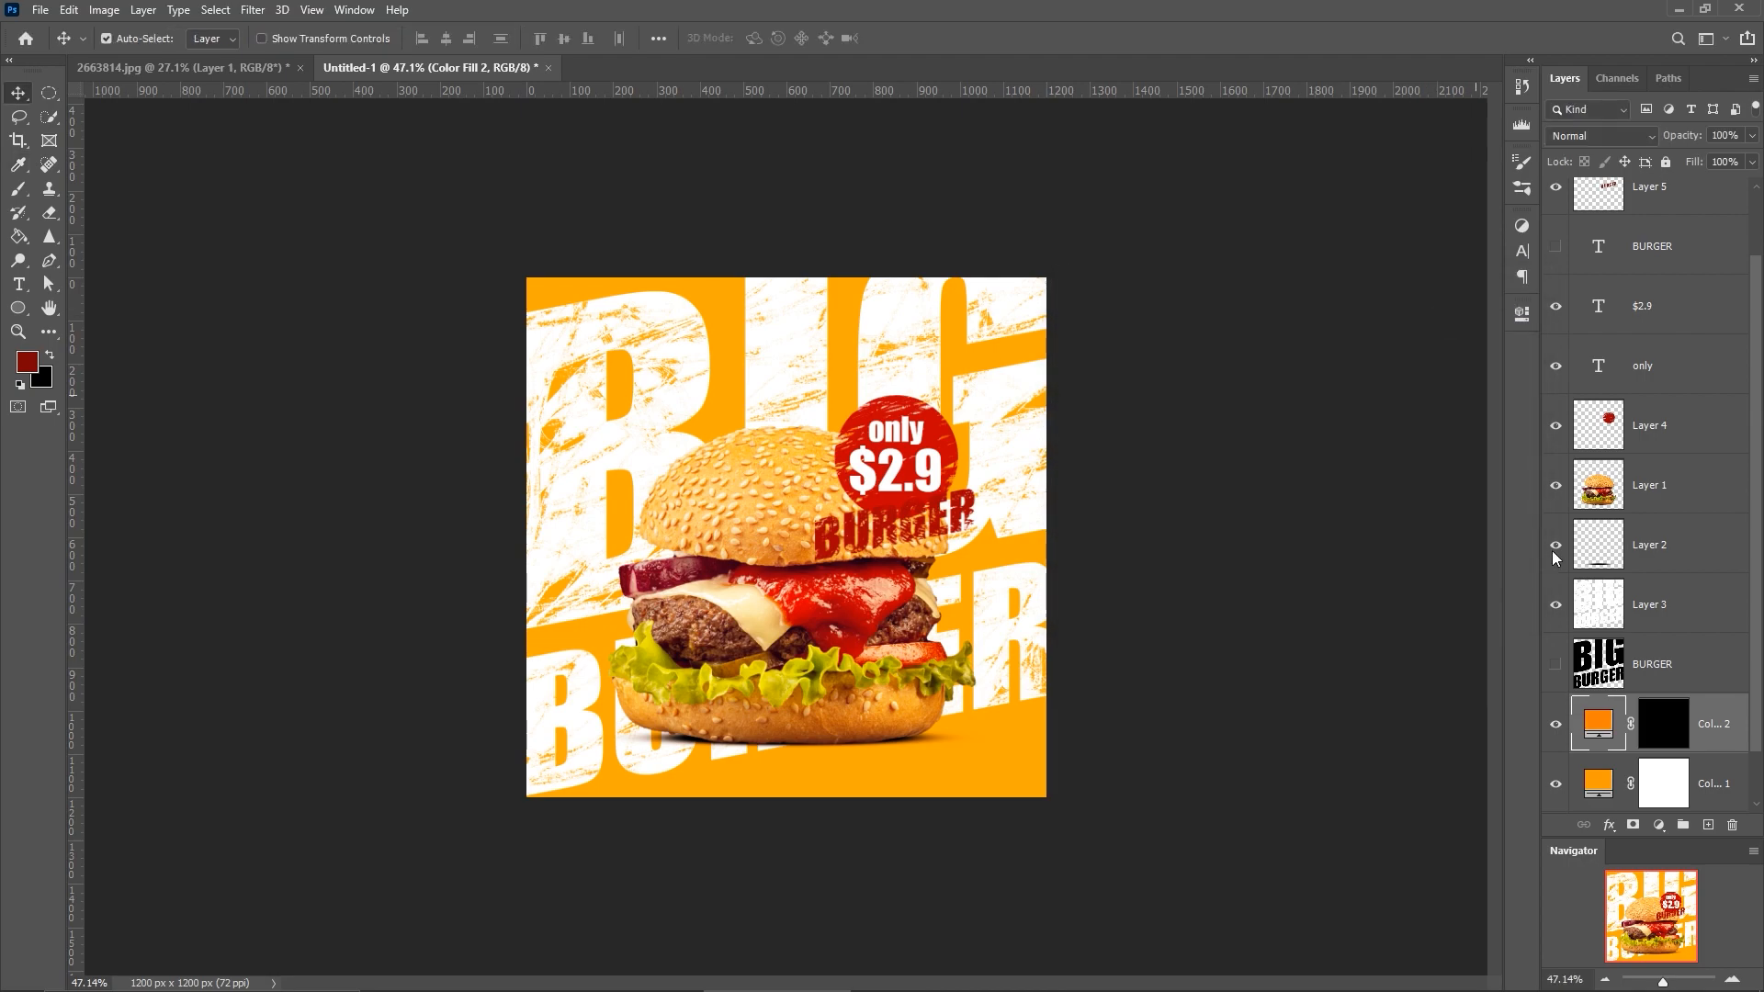
Target the new fill layer's mask with default colours and set the Kyle's Rakes - Tilt Variable brush to 37 px.
click(1653, 732)
key(d)
click(19, 188)
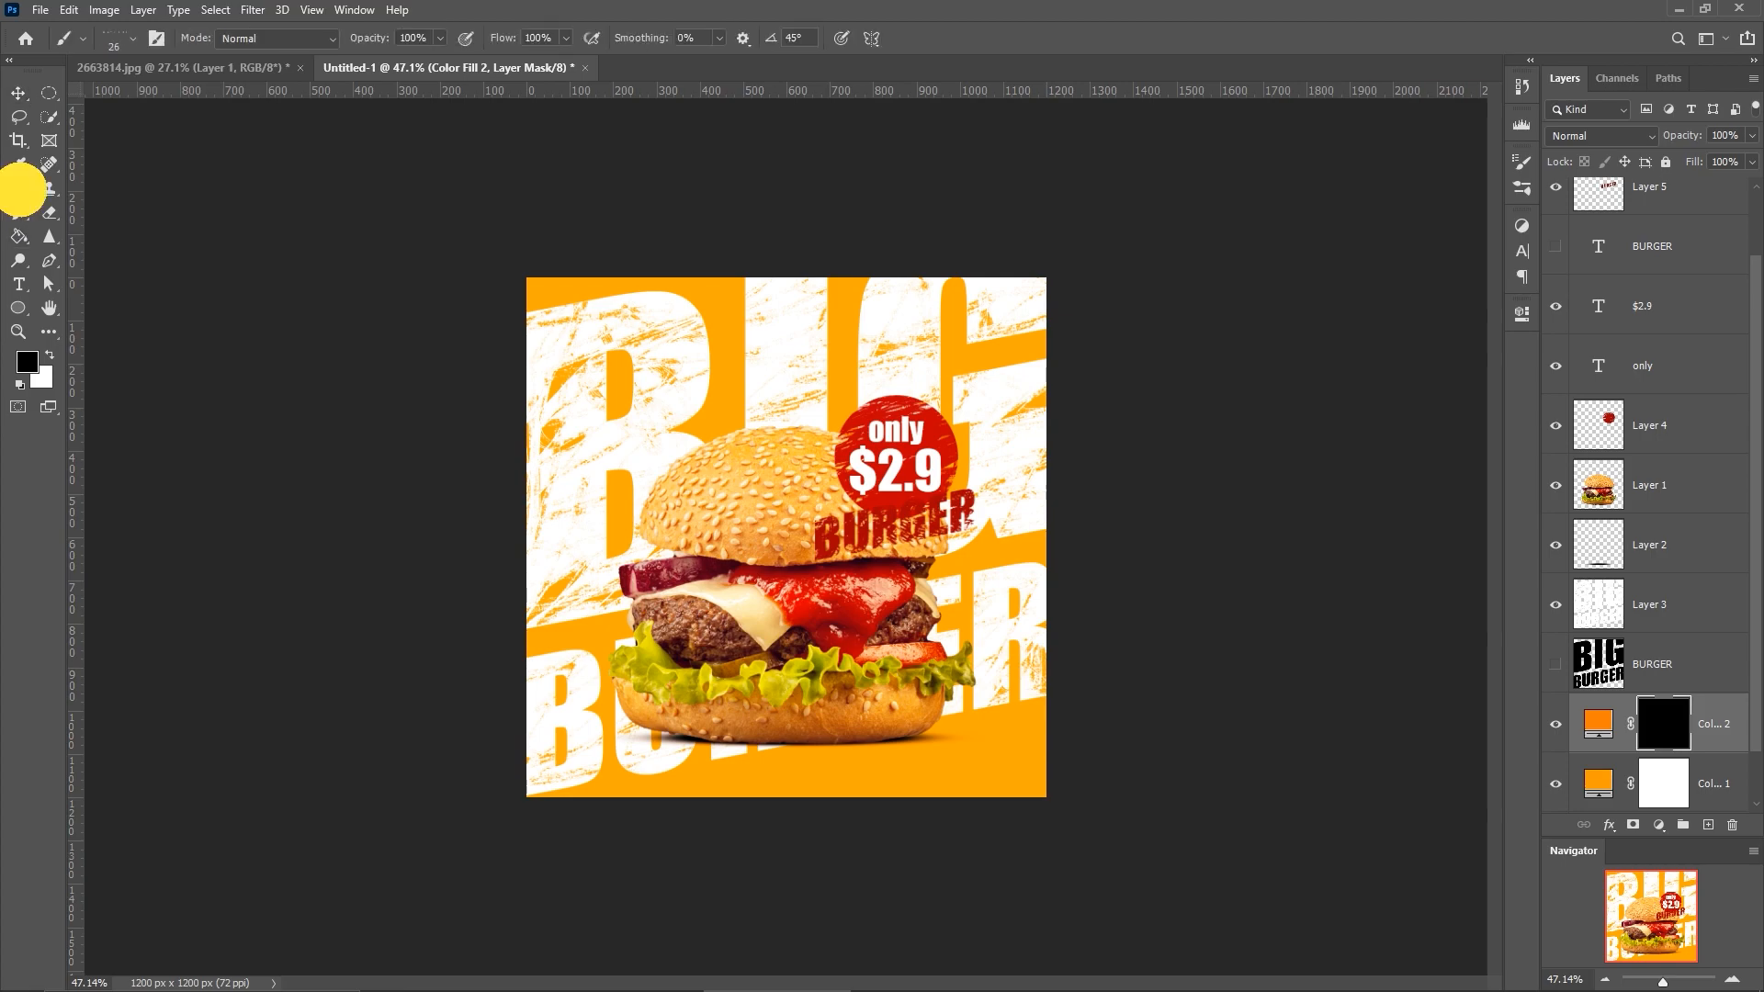
click(133, 38)
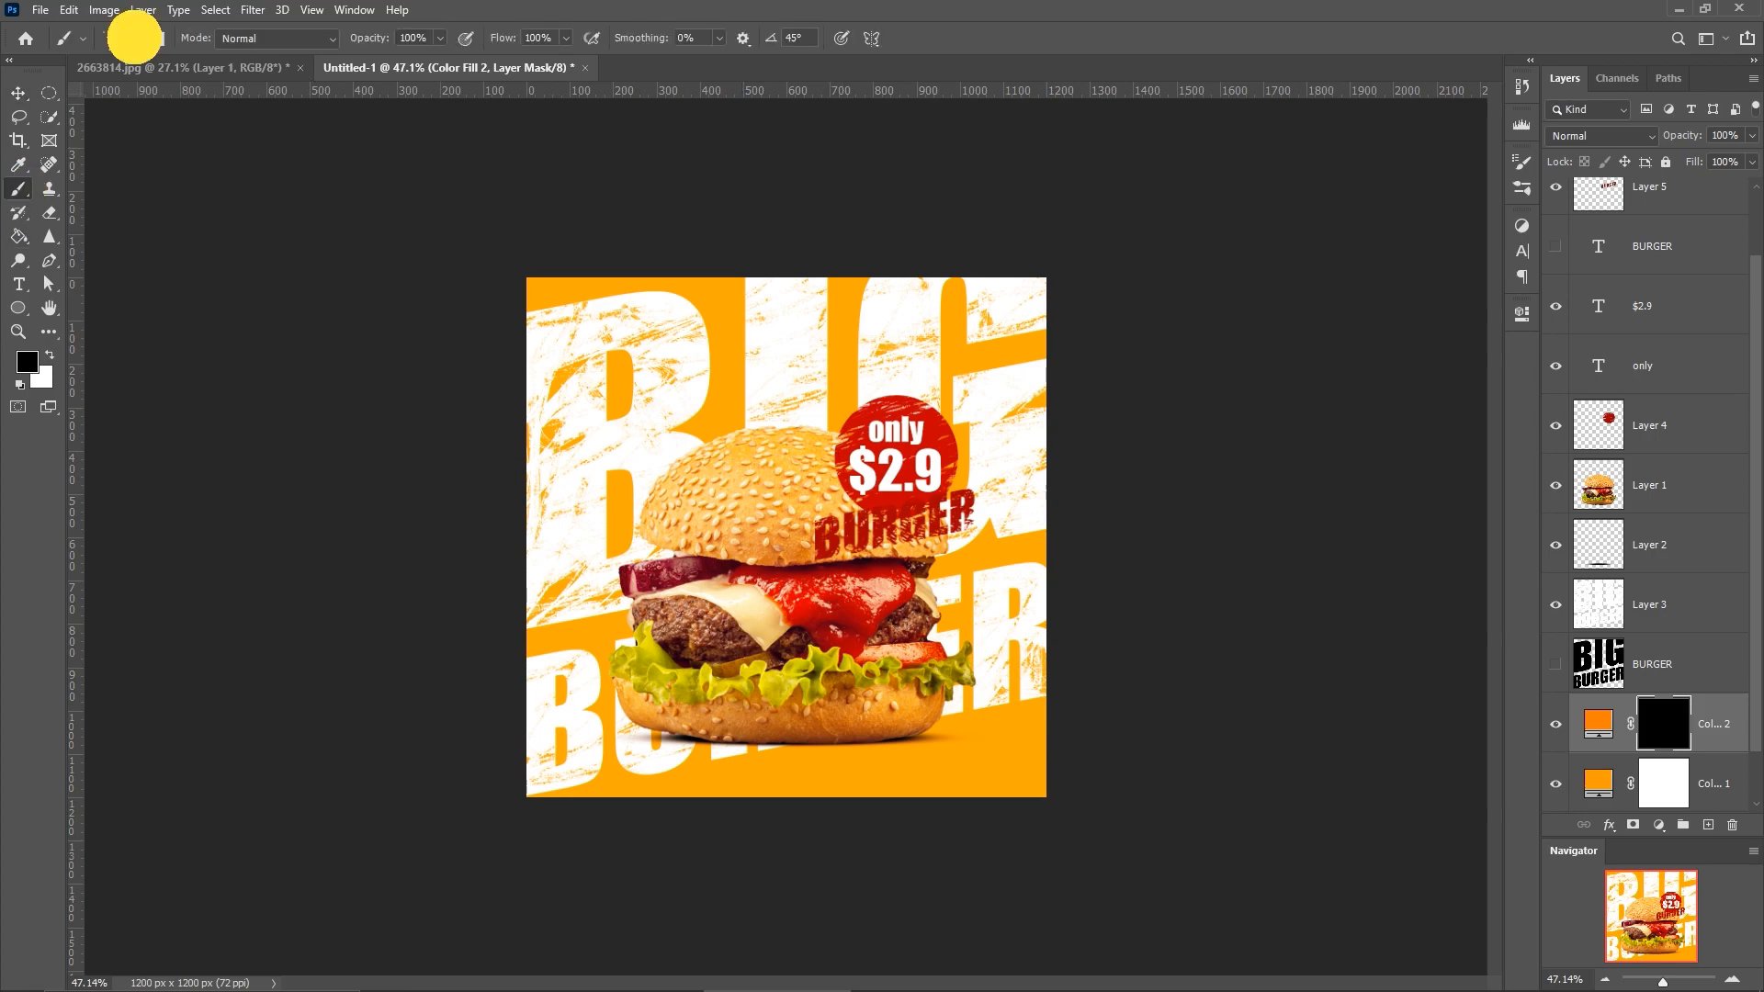
click(125, 97)
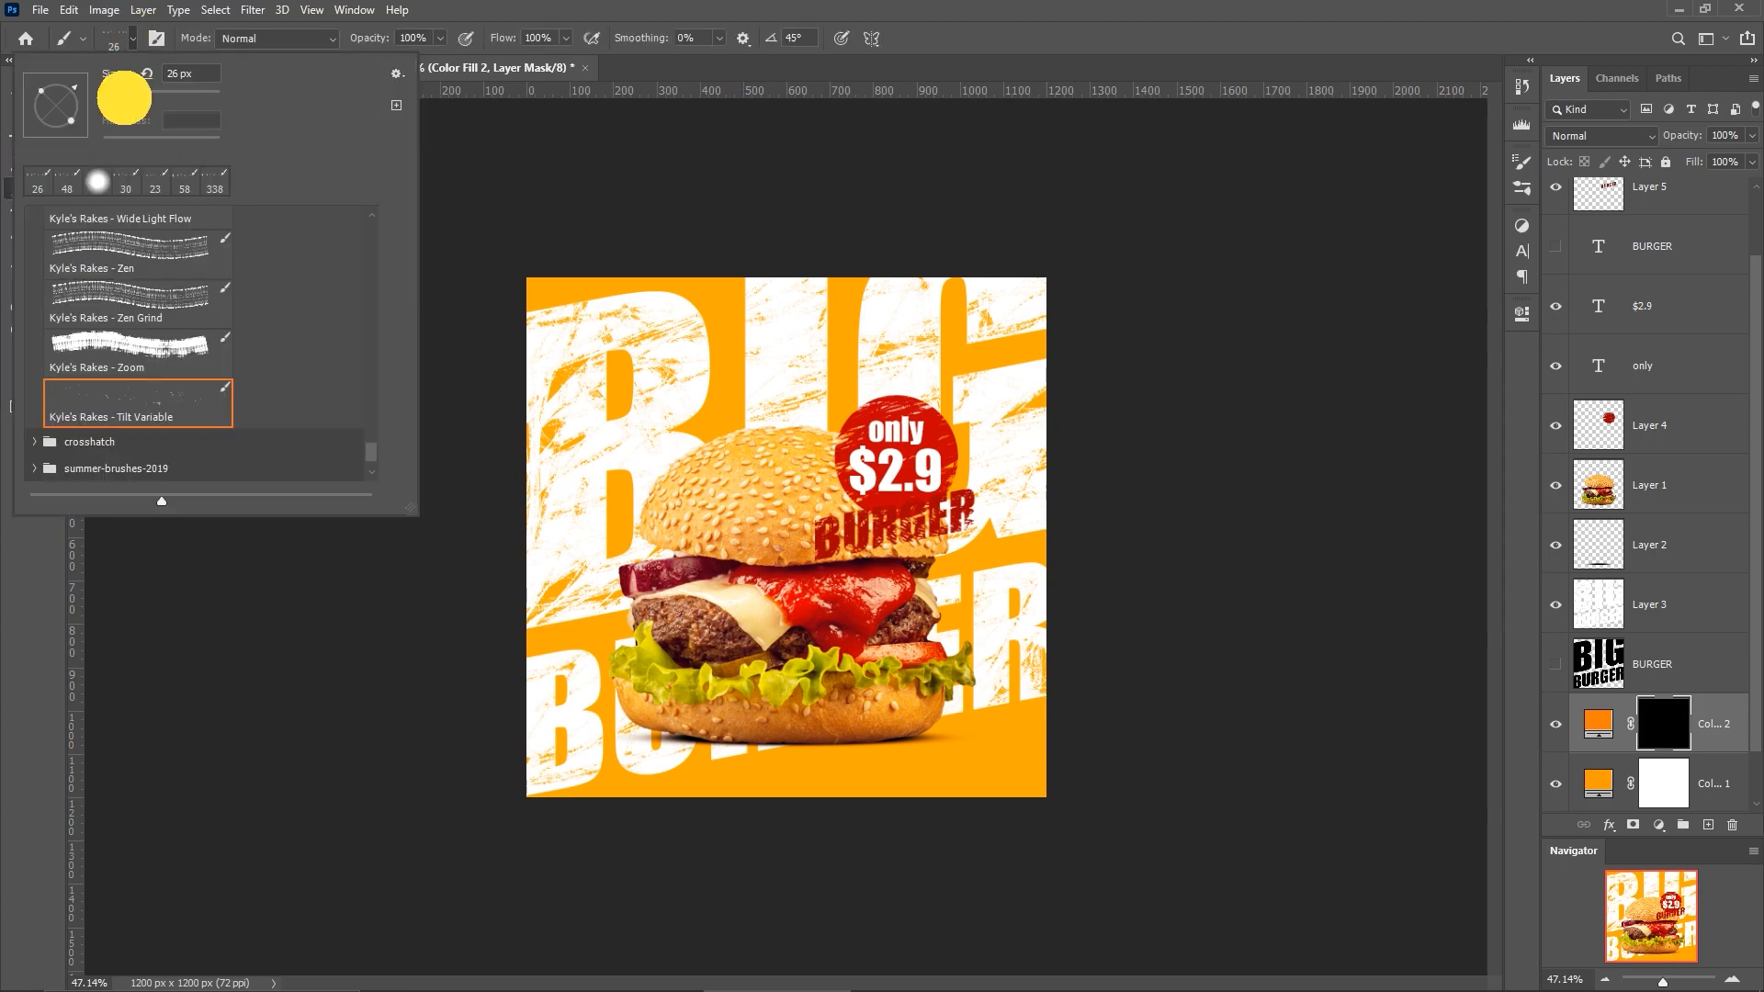
mouse_move(864, 353)
mouse_down()
mouse_move(888, 350)
mouse_move(752, 378)
mouse_up()
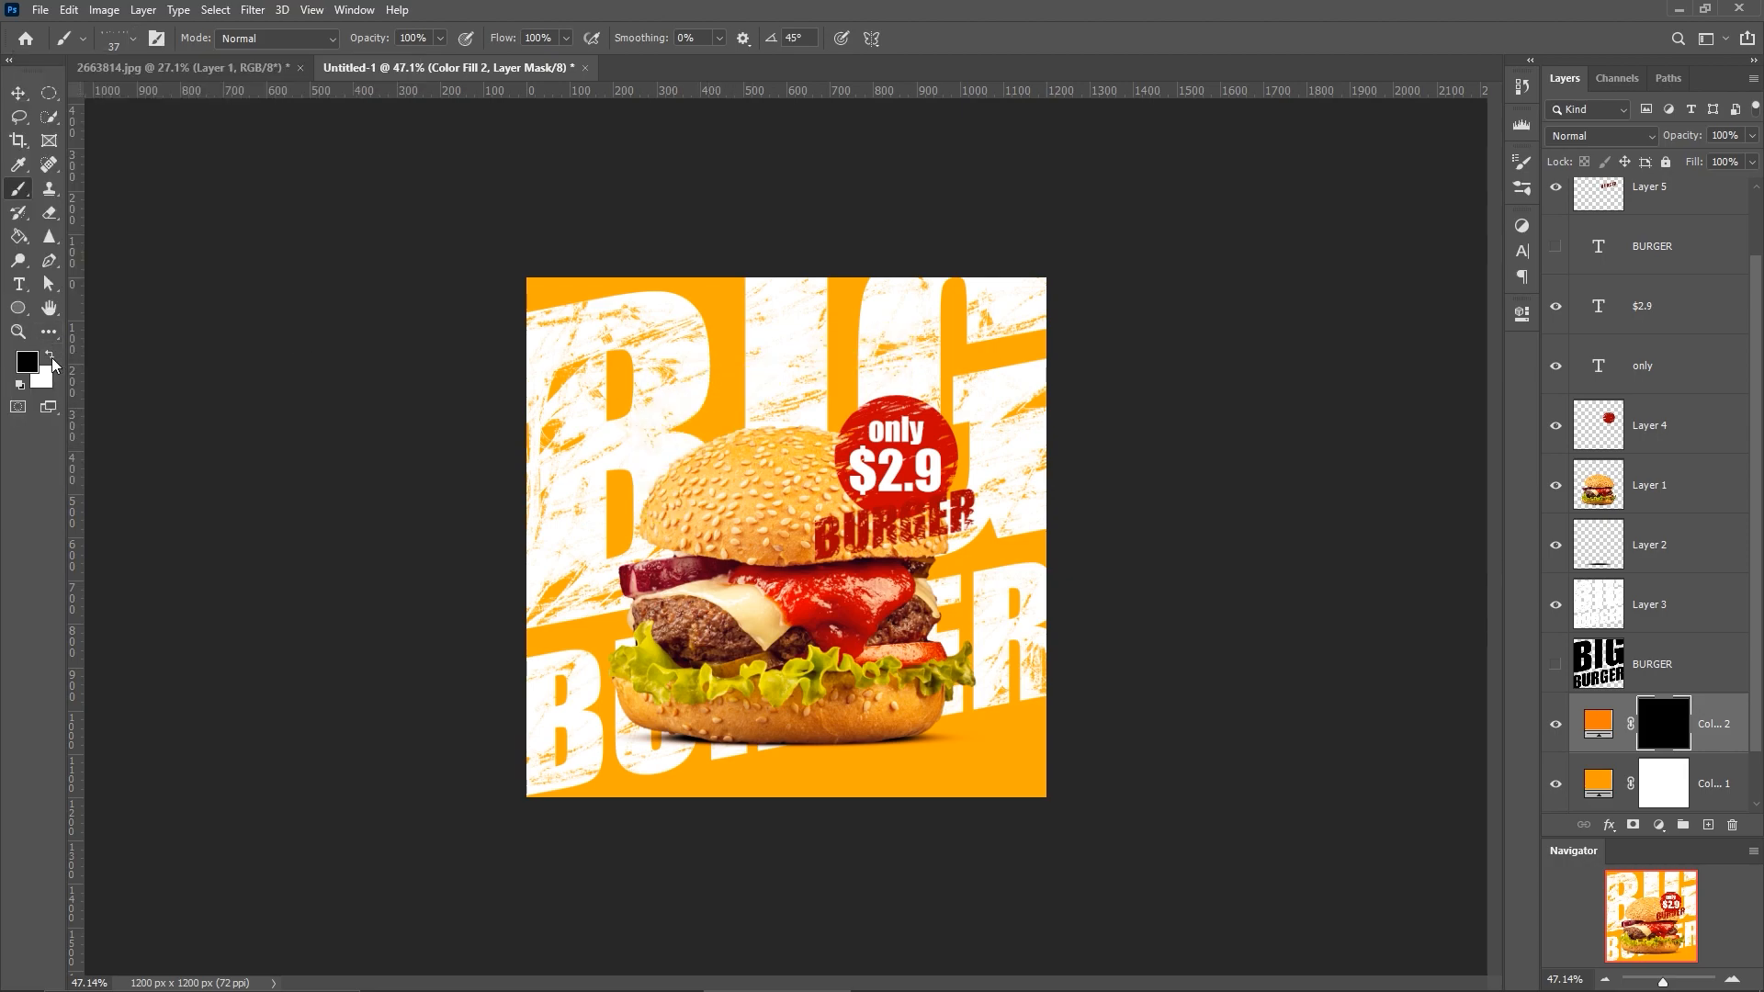
Paint white rake-brush strokes across the black mask to reveal darker orange scratches throughout the background, and check the result up close.
click(50, 355)
mouse_move(494, 480)
mouse_down()
mouse_move(949, 336)
mouse_move(723, 328)
mouse_move(752, 347)
mouse_move(907, 245)
mouse_move(1180, 342)
mouse_up()
mouse_move(462, 739)
mouse_down()
mouse_move(719, 833)
mouse_move(866, 830)
mouse_move(632, 790)
mouse_move(337, 797)
mouse_up()
mouse_move(1009, 697)
mouse_down()
mouse_move(780, 730)
mouse_move(717, 687)
mouse_up()
drag(597, 691, 865, 640)
mouse_move(984, 576)
mouse_down()
mouse_move(939, 588)
mouse_move(982, 562)
mouse_move(911, 543)
mouse_up()
drag(709, 369, 1122, 362)
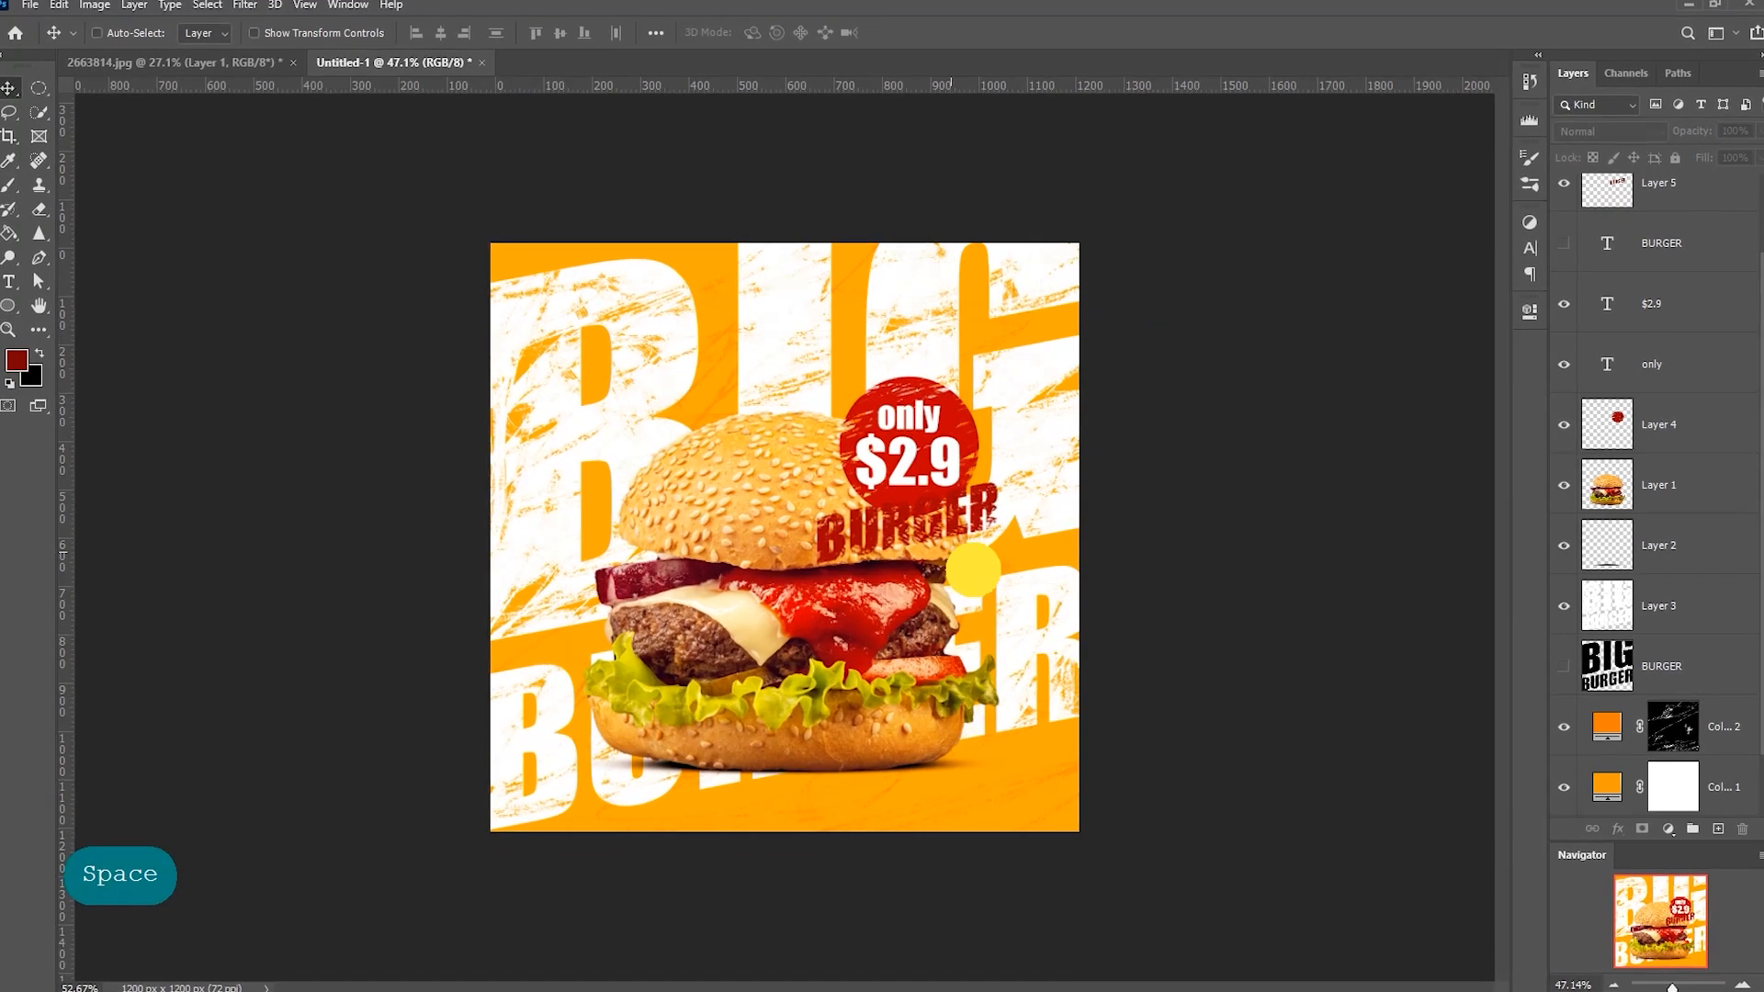
drag(966, 560, 988, 582)
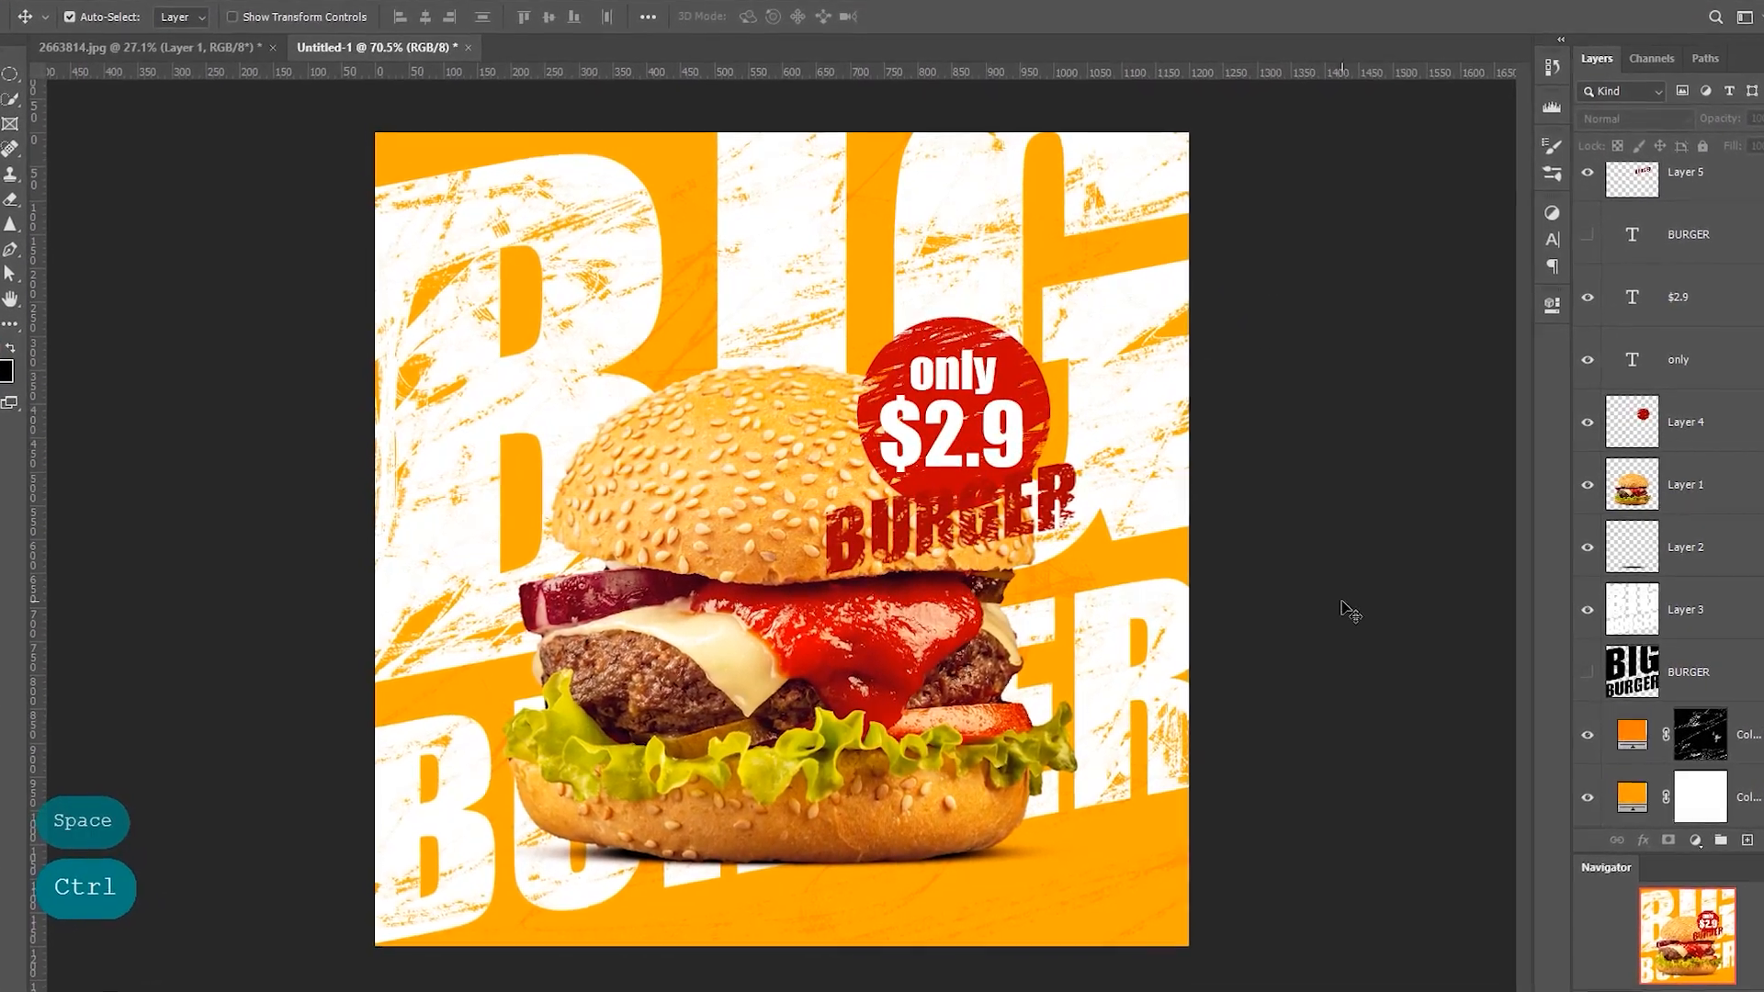
ctrl+click(1292, 569)
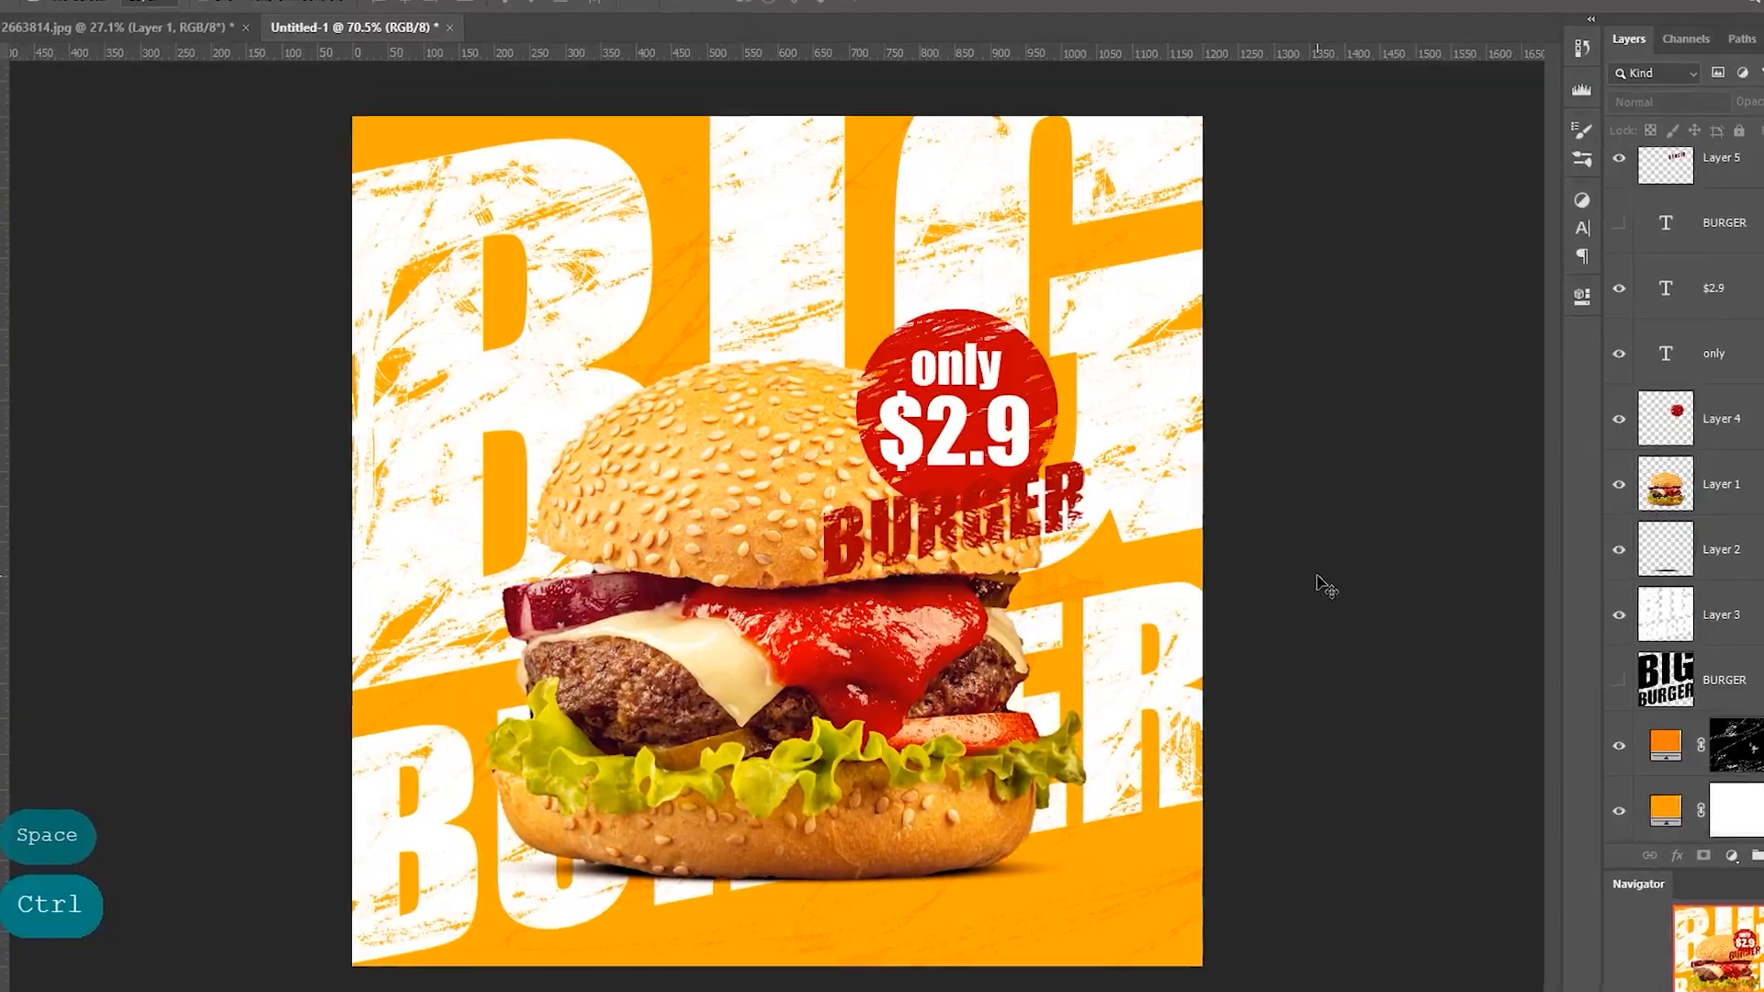